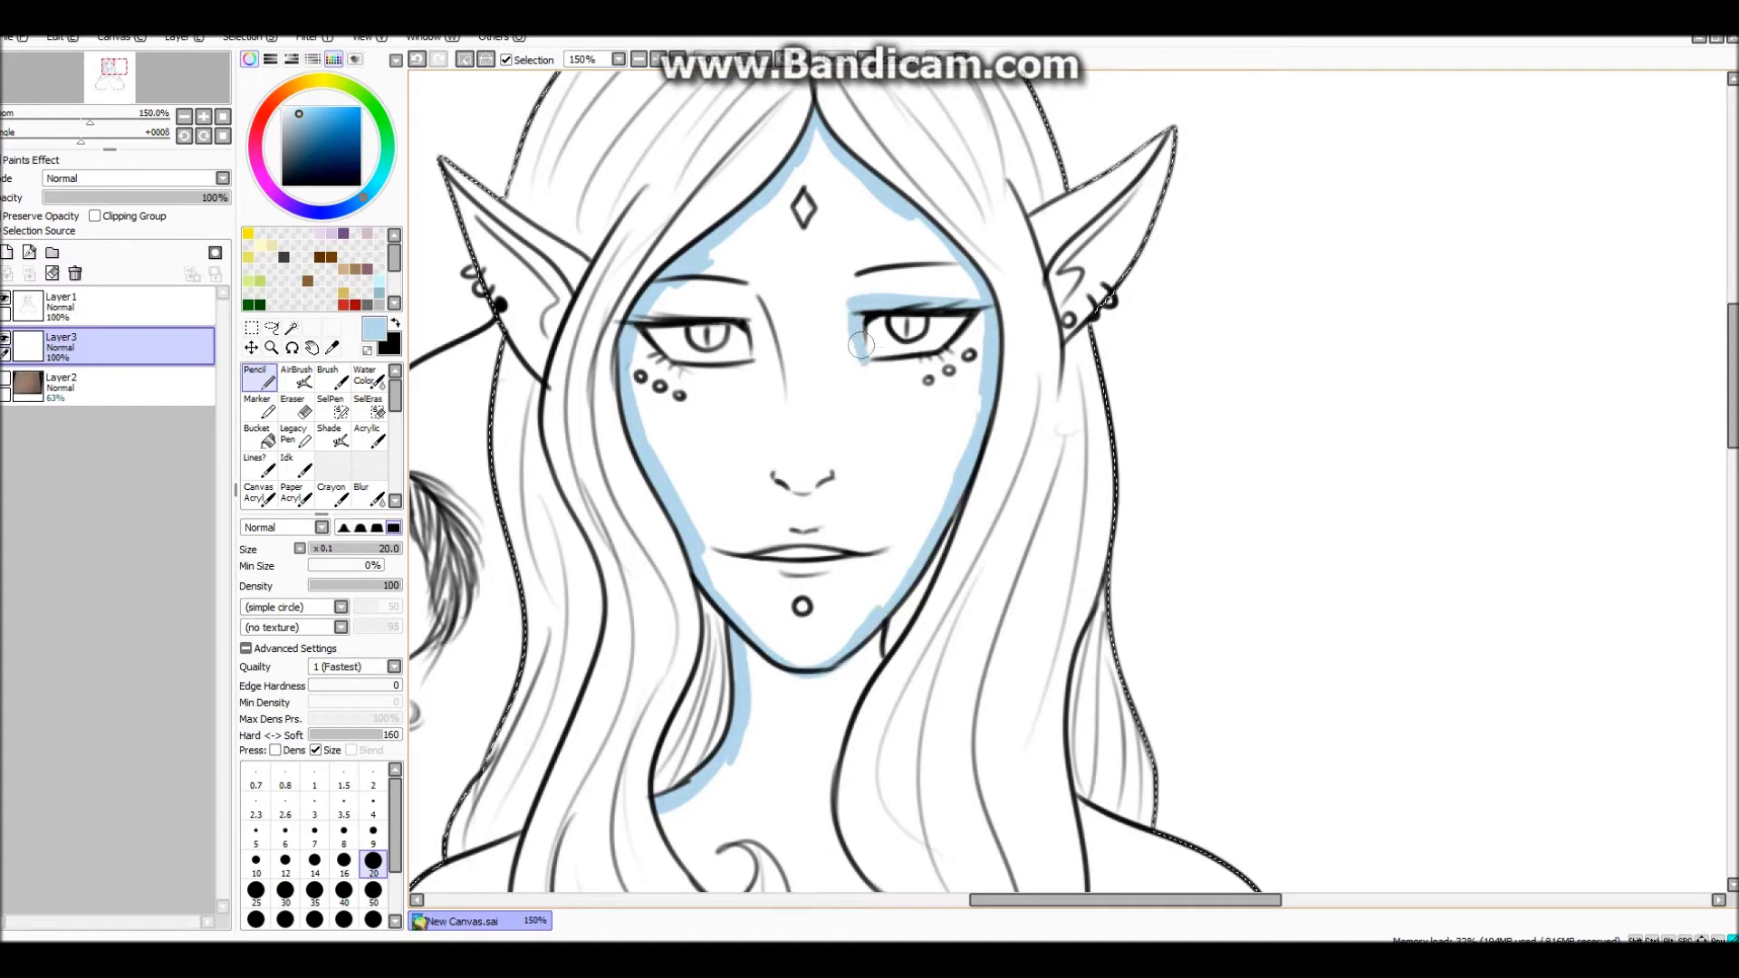
# Outline the eyes, forehead diamond, cheek dots, mouth and chin stud in light blue and fill the face with the same color.
pyautogui.moveTo(756, 310); pyautogui.dragTo(631, 323)
pyautogui.moveTo(703, 375); pyautogui.dragTo(636, 348)
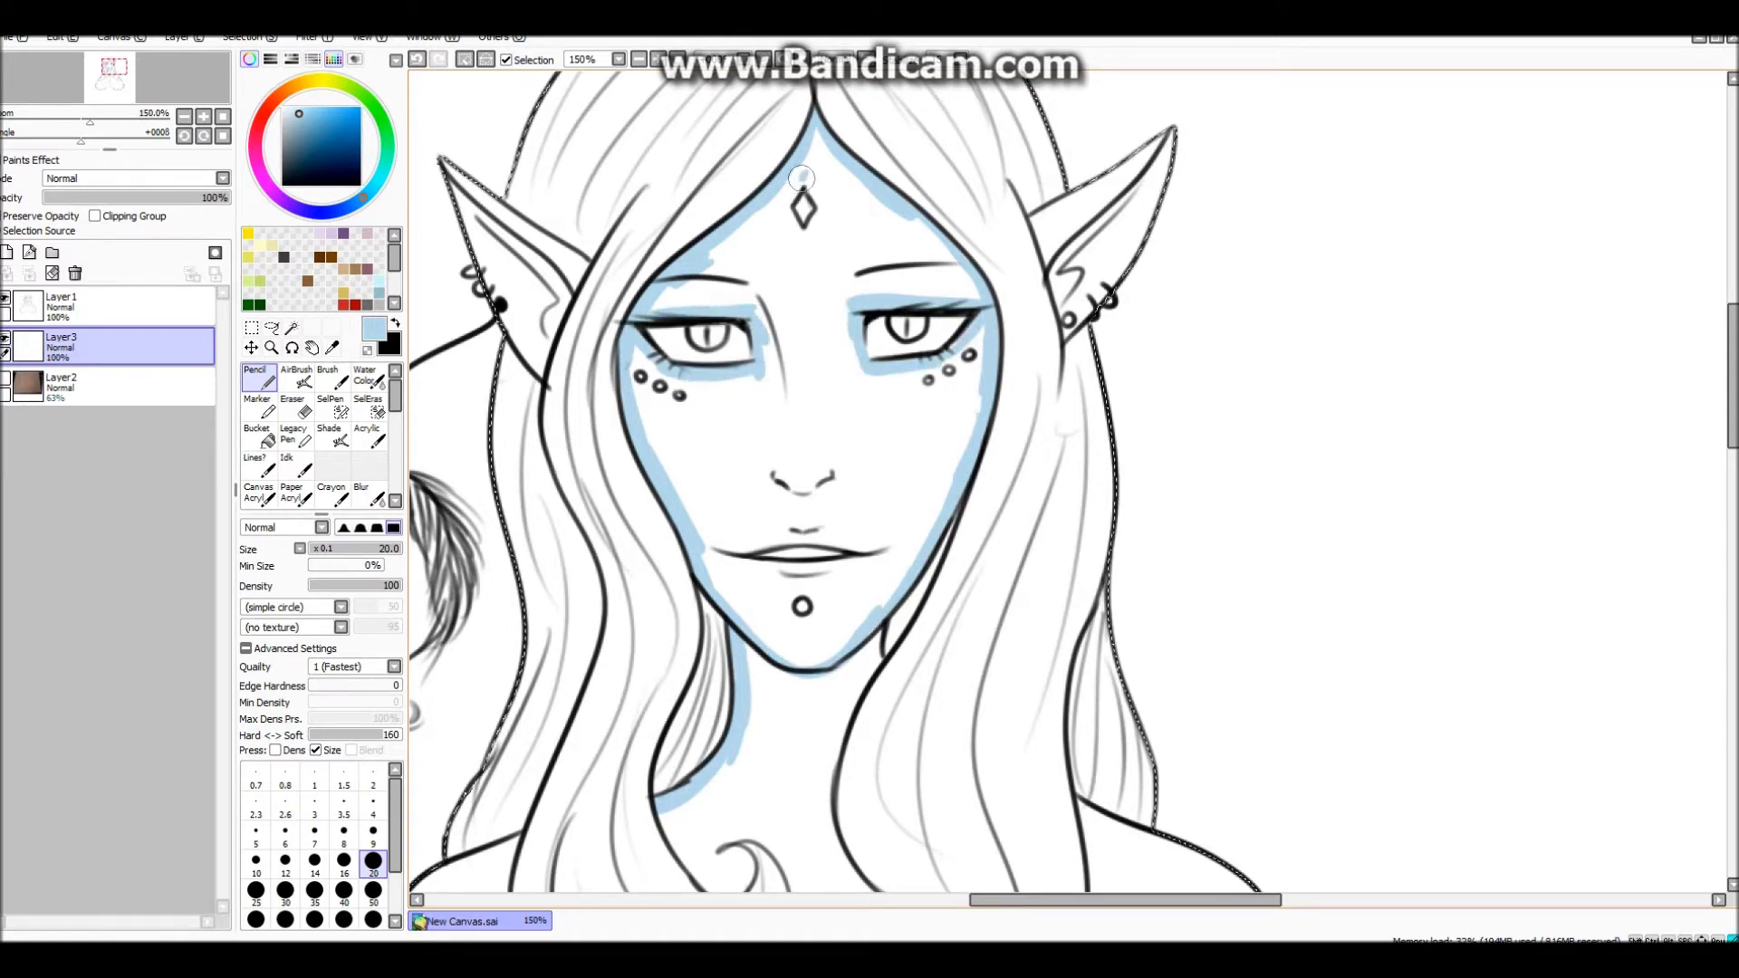
pyautogui.moveTo(814, 220); pyautogui.dragTo(794, 210)
pyautogui.moveTo(783, 539)
pyautogui.mouseDown()
pyautogui.moveTo(837, 545)
pyautogui.moveTo(733, 555)
pyautogui.moveTo(813, 574)
pyautogui.moveTo(709, 543)
pyautogui.moveTo(800, 587)
pyautogui.moveTo(690, 545)
pyautogui.moveTo(813, 599)
pyautogui.mouseUp()
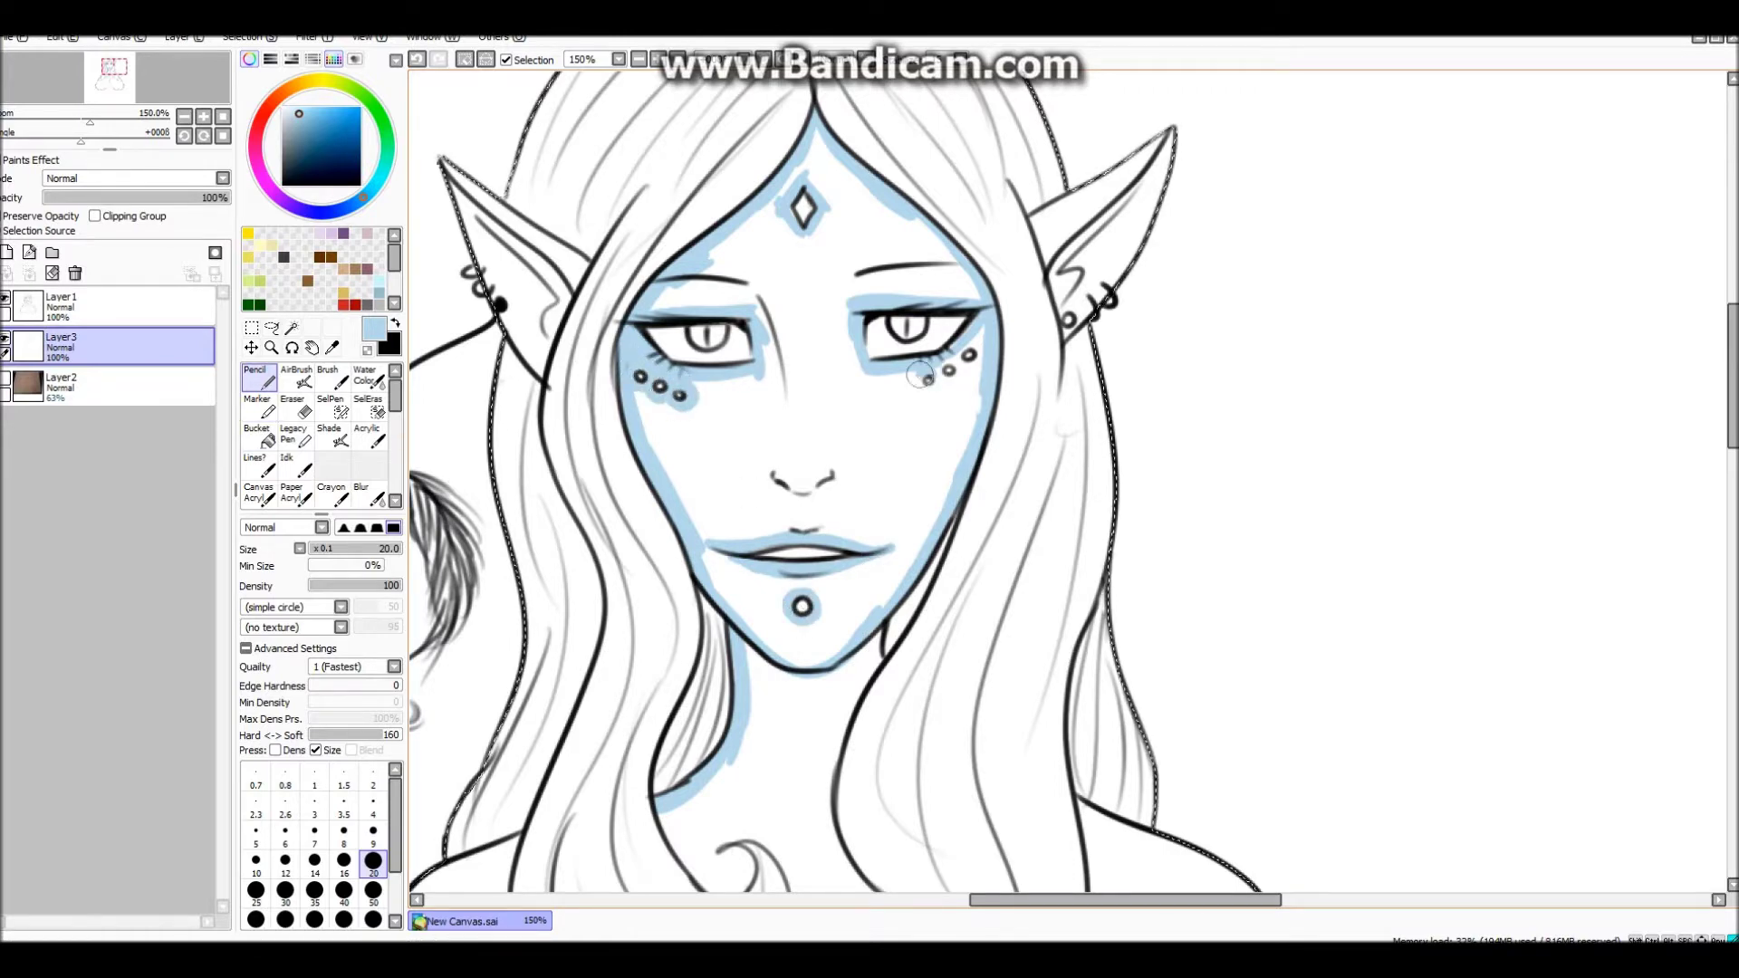
pyautogui.click(795, 558)
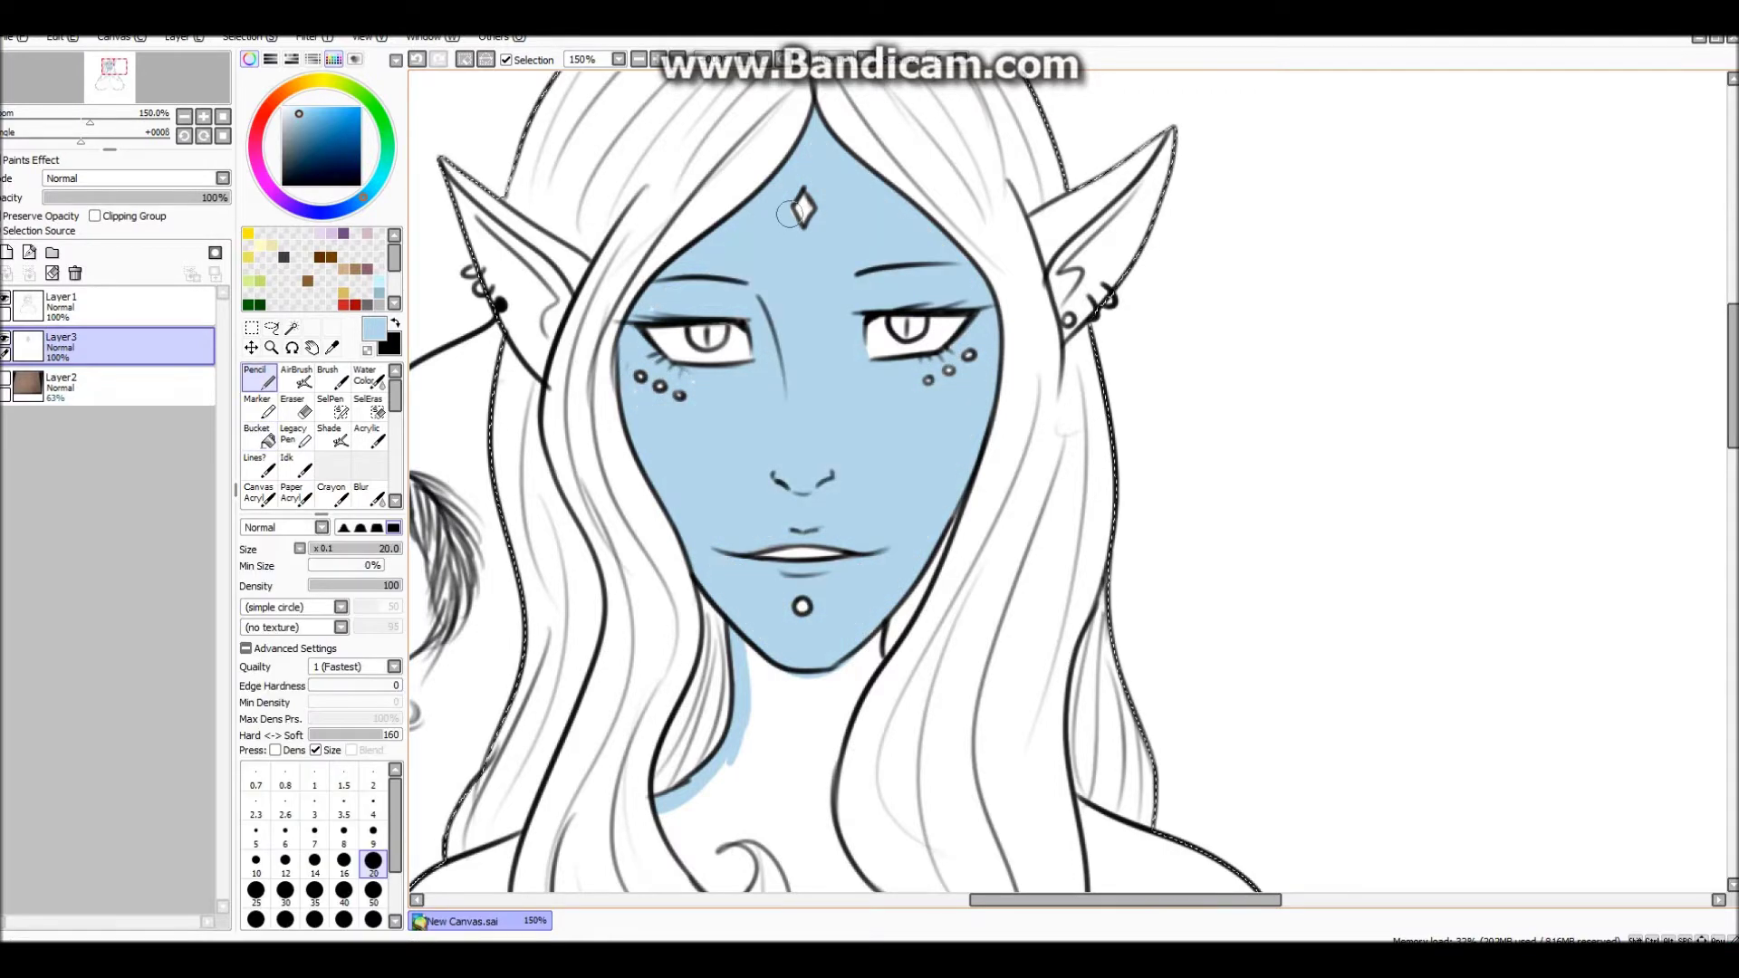
# Outline the neck and upper chest in light blue along the hair and chin, then fill the enclosed skin.
pyautogui.moveTo(882, 634)
pyautogui.mouseDown()
pyautogui.moveTo(851, 679)
pyautogui.moveTo(824, 793)
pyautogui.moveTo(872, 498)
pyautogui.mouseUp()
pyautogui.moveTo(765, 554)
pyautogui.mouseDown()
pyautogui.moveTo(790, 559)
pyautogui.moveTo(780, 580)
pyautogui.mouseUp()
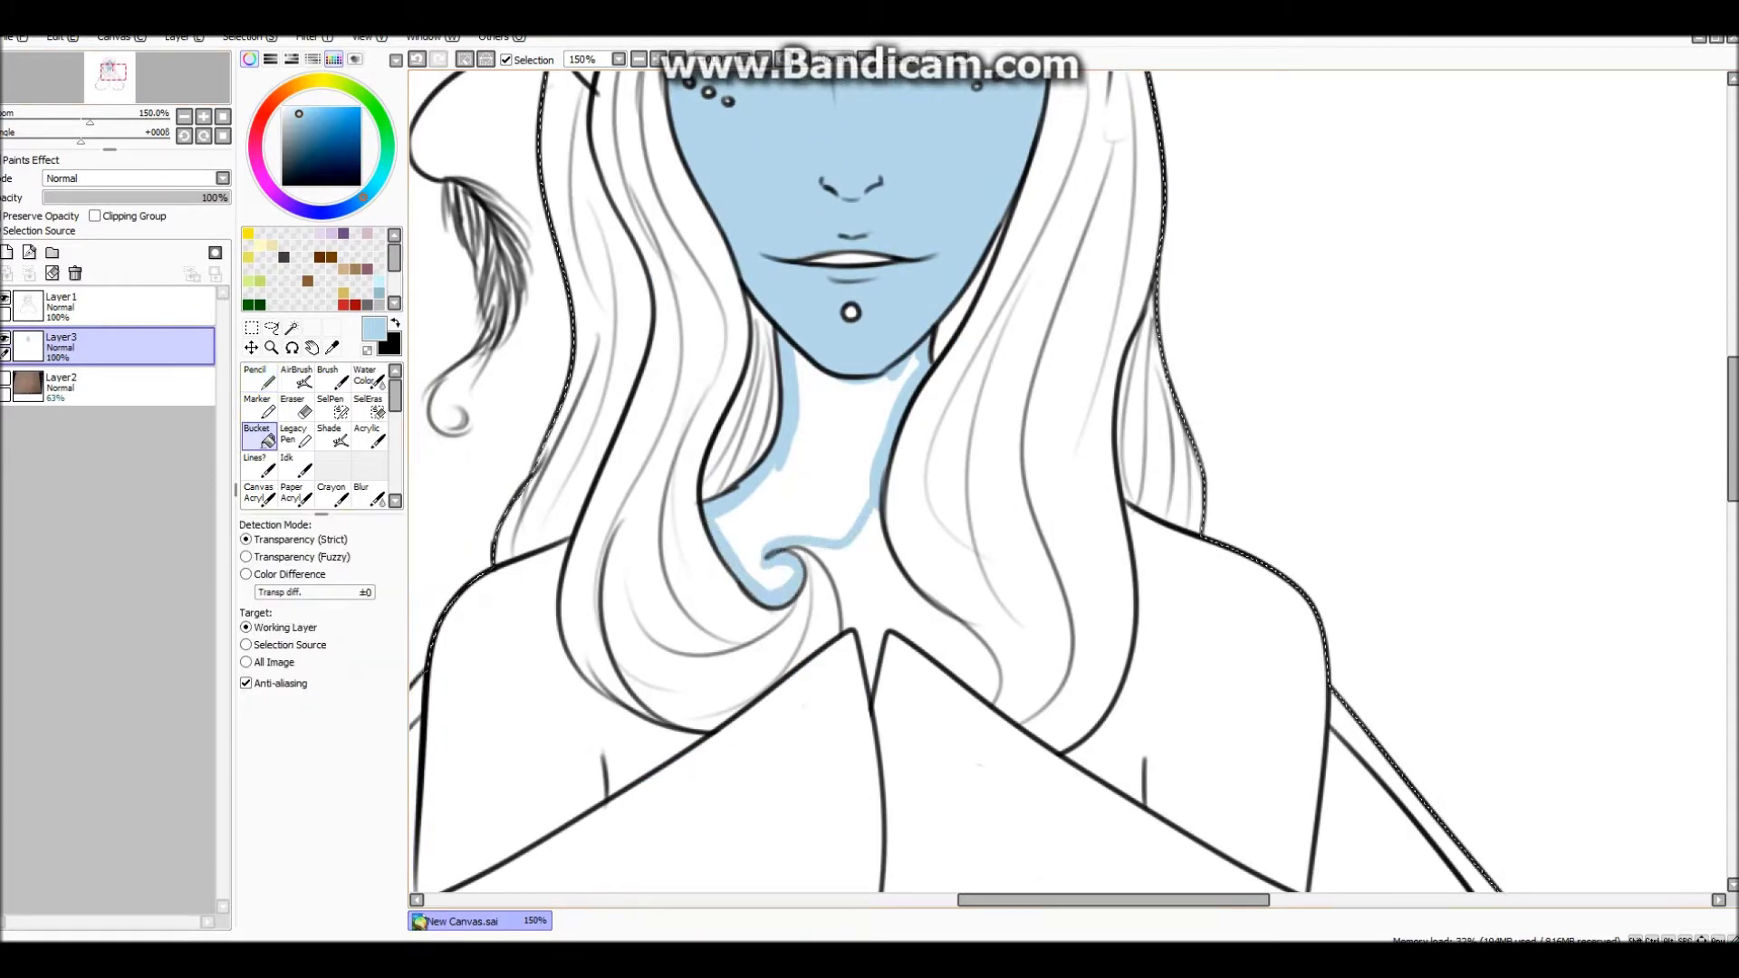
pyautogui.click(833, 453)
# Paint the outer skin of both ears light blue.
pyautogui.scroll(4, 905, 453)
pyautogui.scroll(3, 906, 453)
pyautogui.hscroll(-3, 905, 453)
pyautogui.moveTo(698, 322)
pyautogui.mouseDown()
pyautogui.moveTo(761, 369)
pyautogui.moveTo(702, 326)
pyautogui.mouseUp()
pyautogui.moveTo(1277, 363); pyautogui.dragTo(1288, 409)
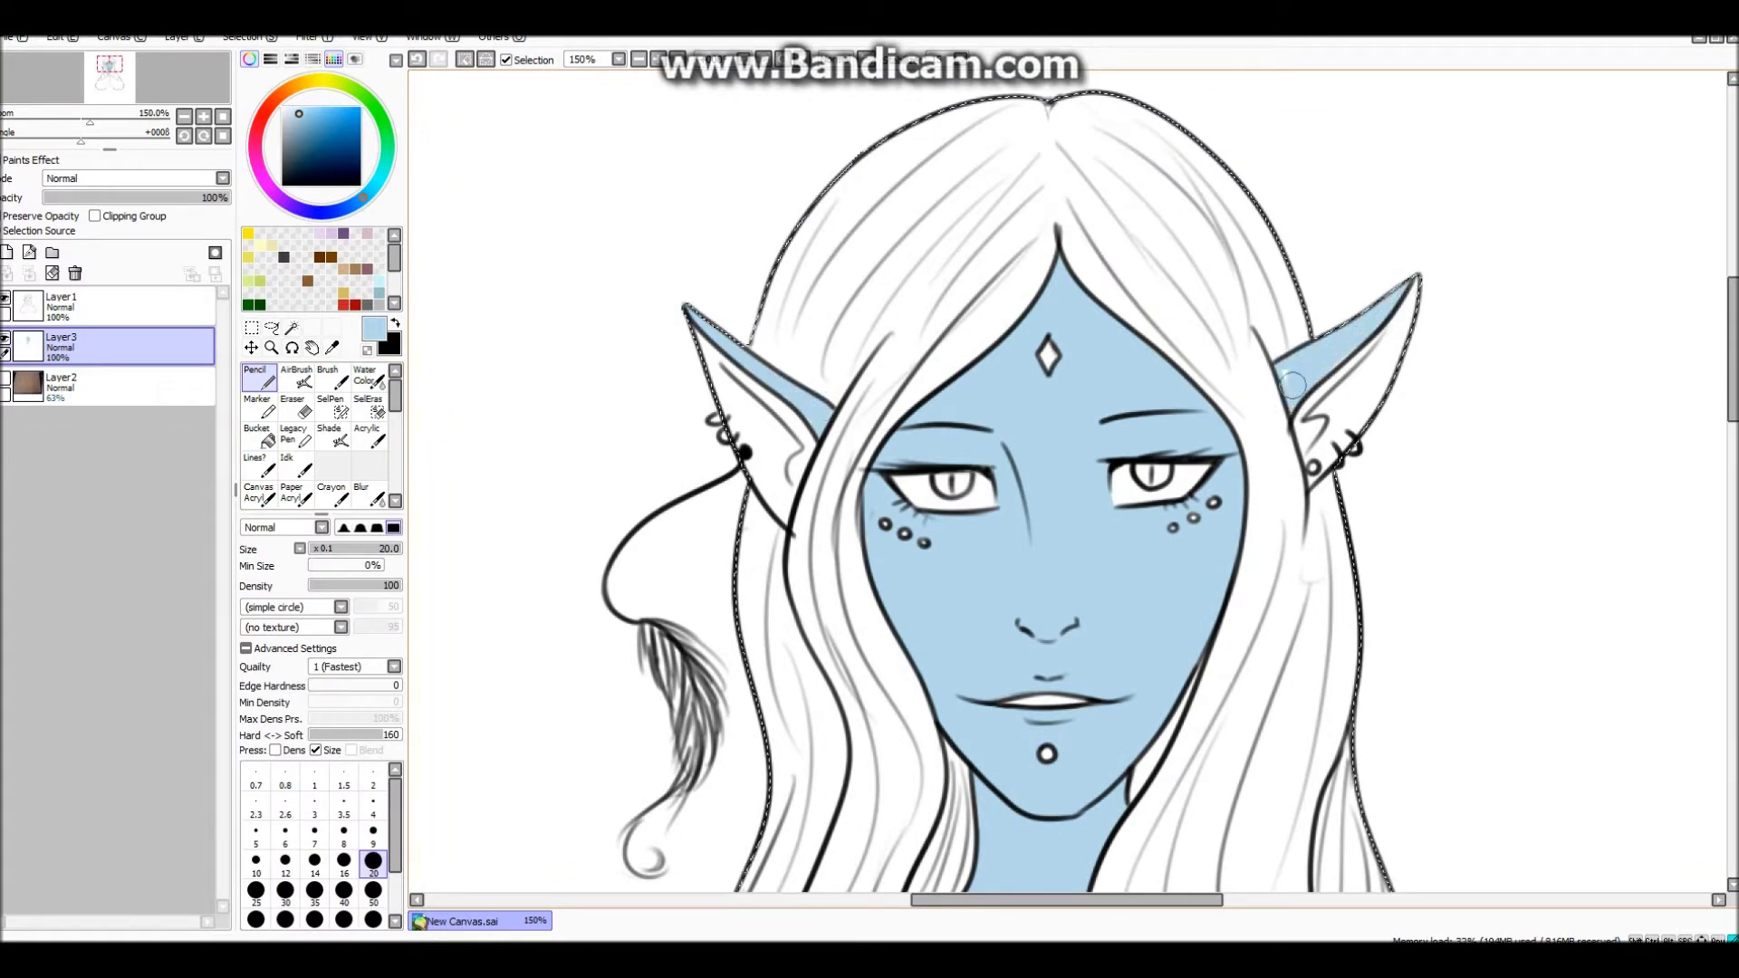
pyautogui.press('e')
# Outline the character's right shoulder in light blue along the arm, cape and hair, and fill it.
pyautogui.scroll(-12, 1068, 480)
pyautogui.press('n')
pyautogui.moveTo(806, 360)
pyautogui.mouseDown()
pyautogui.moveTo(692, 426)
pyautogui.moveTo(670, 652)
pyautogui.moveTo(725, 675)
pyautogui.mouseUp()
pyautogui.moveTo(932, 542); pyautogui.dragTo(688, 693)
pyautogui.moveTo(788, 362)
pyautogui.mouseDown()
pyautogui.moveTo(792, 430)
pyautogui.moveTo(844, 507)
pyautogui.mouseUp()
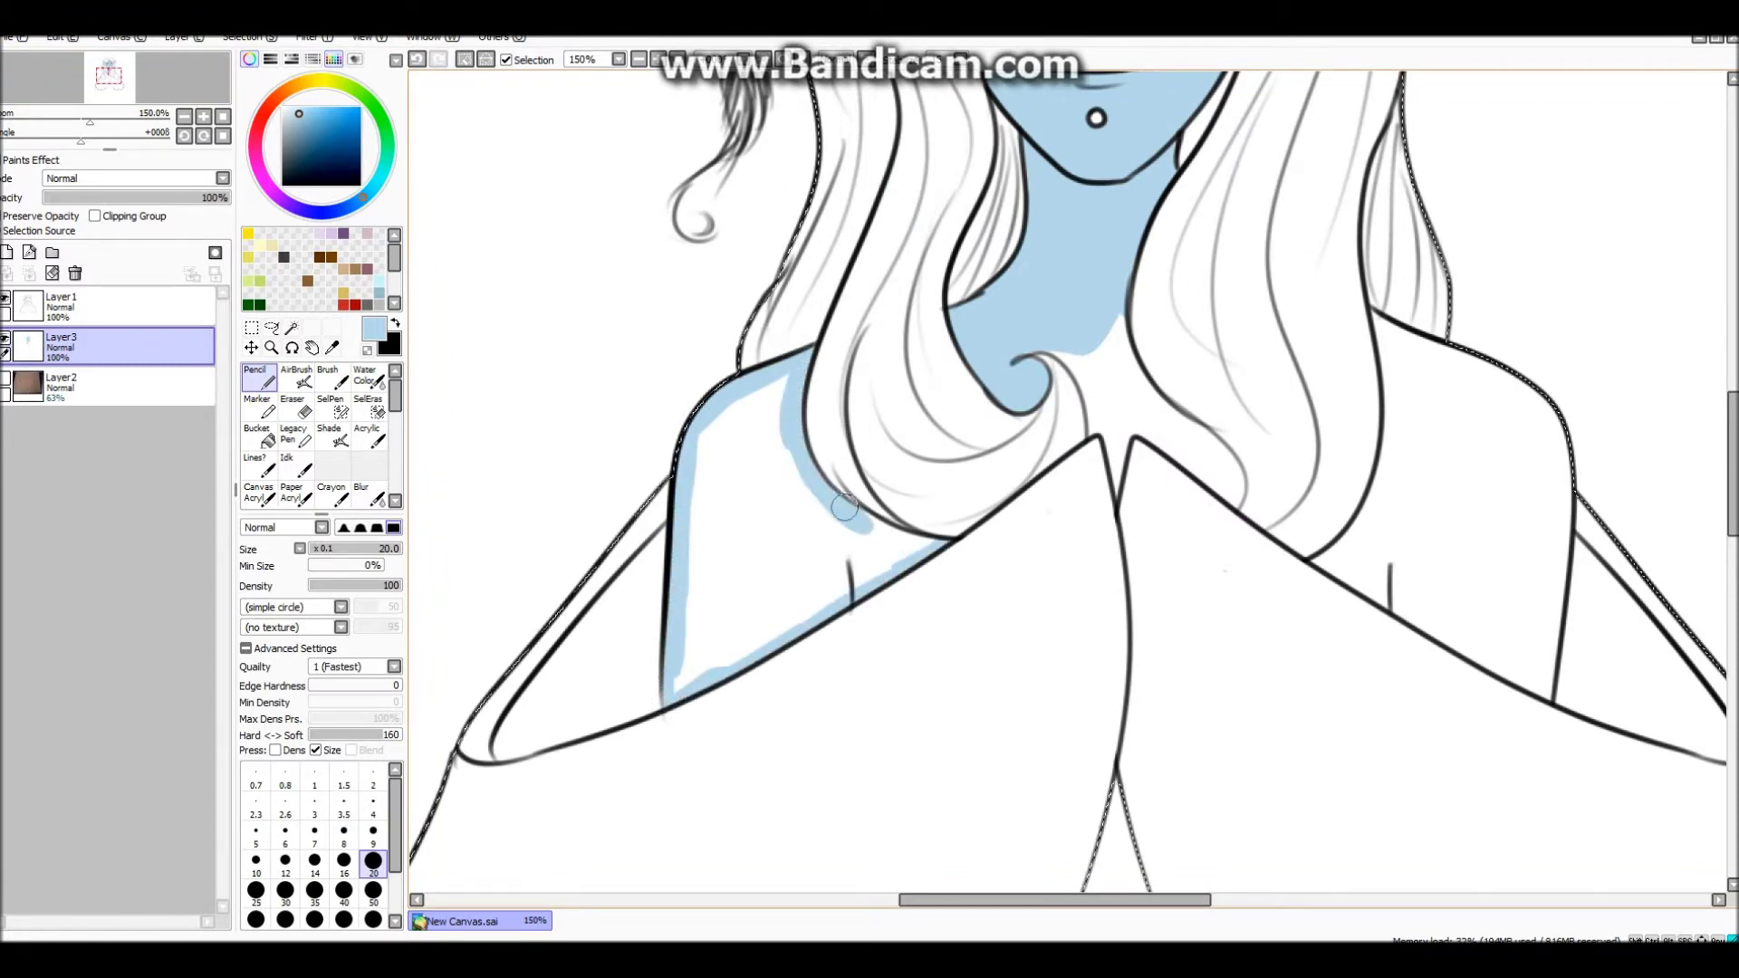
pyautogui.press('b')
pyautogui.click(707, 431)
# Paint the remaining chest skin between the hair curl and the cape opening light blue.
pyautogui.press('n')
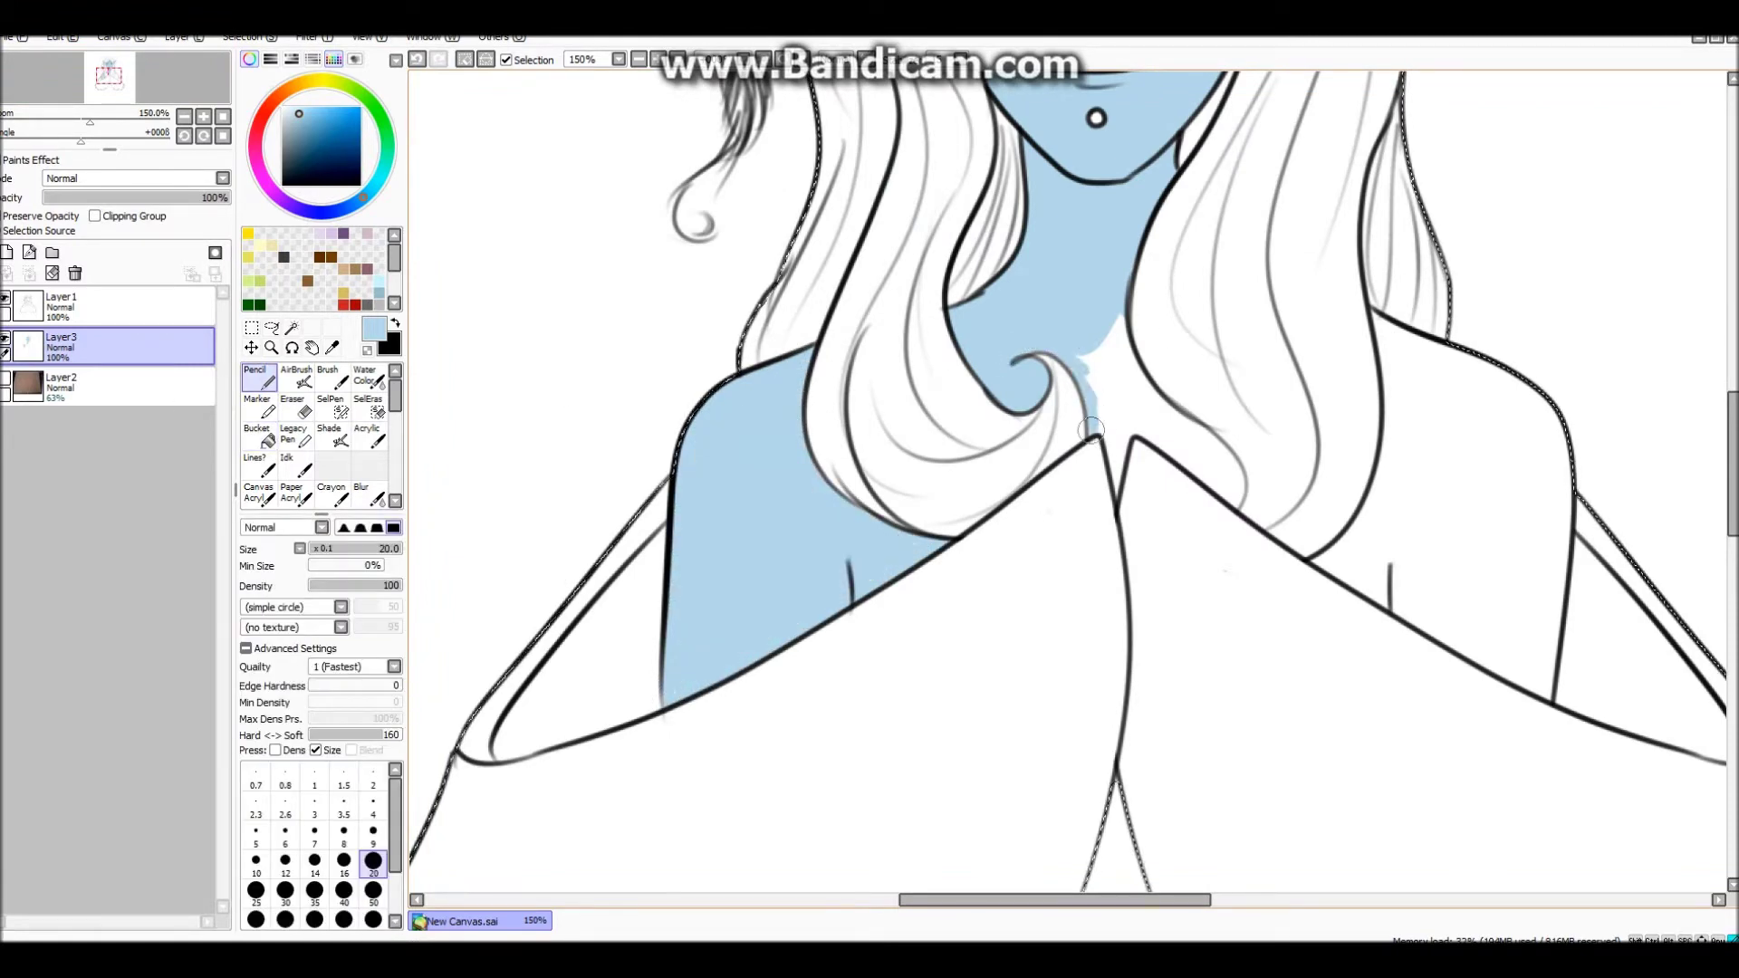
pyautogui.press('b')
pyautogui.press('n')
# Outline the character's left shoulder in light blue and fill it.
pyautogui.moveTo(1098, 362)
pyautogui.mouseDown()
pyautogui.moveTo(721, 512)
pyautogui.moveTo(756, 410)
pyautogui.mouseUp()
pyautogui.moveTo(1037, 366)
pyautogui.mouseDown()
pyautogui.moveTo(1047, 451)
pyautogui.moveTo(1006, 582)
pyautogui.moveTo(1098, 675)
pyautogui.mouseUp()
pyautogui.moveTo(1041, 370)
pyautogui.mouseDown()
pyautogui.moveTo(1222, 480)
pyautogui.moveTo(1206, 688)
pyautogui.moveTo(1069, 672)
pyautogui.mouseUp()
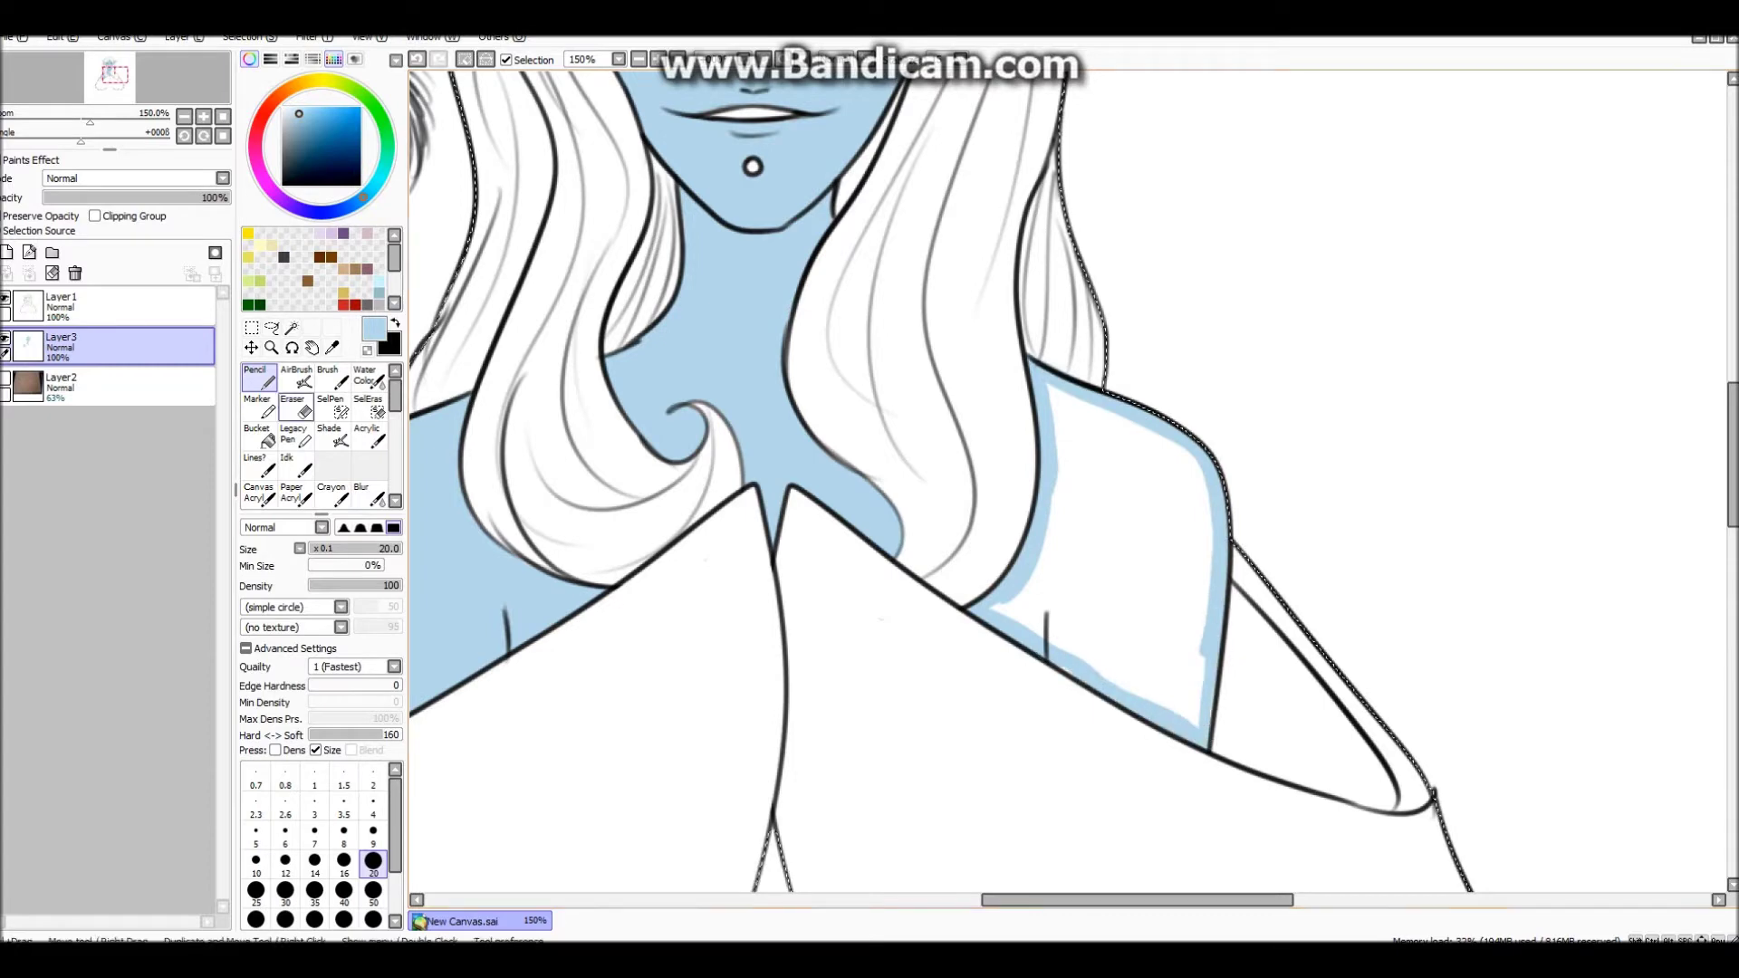
pyautogui.press('b')
pyautogui.click(1046, 394)
pyautogui.press('n')
pyautogui.press('b')
pyautogui.press('n')
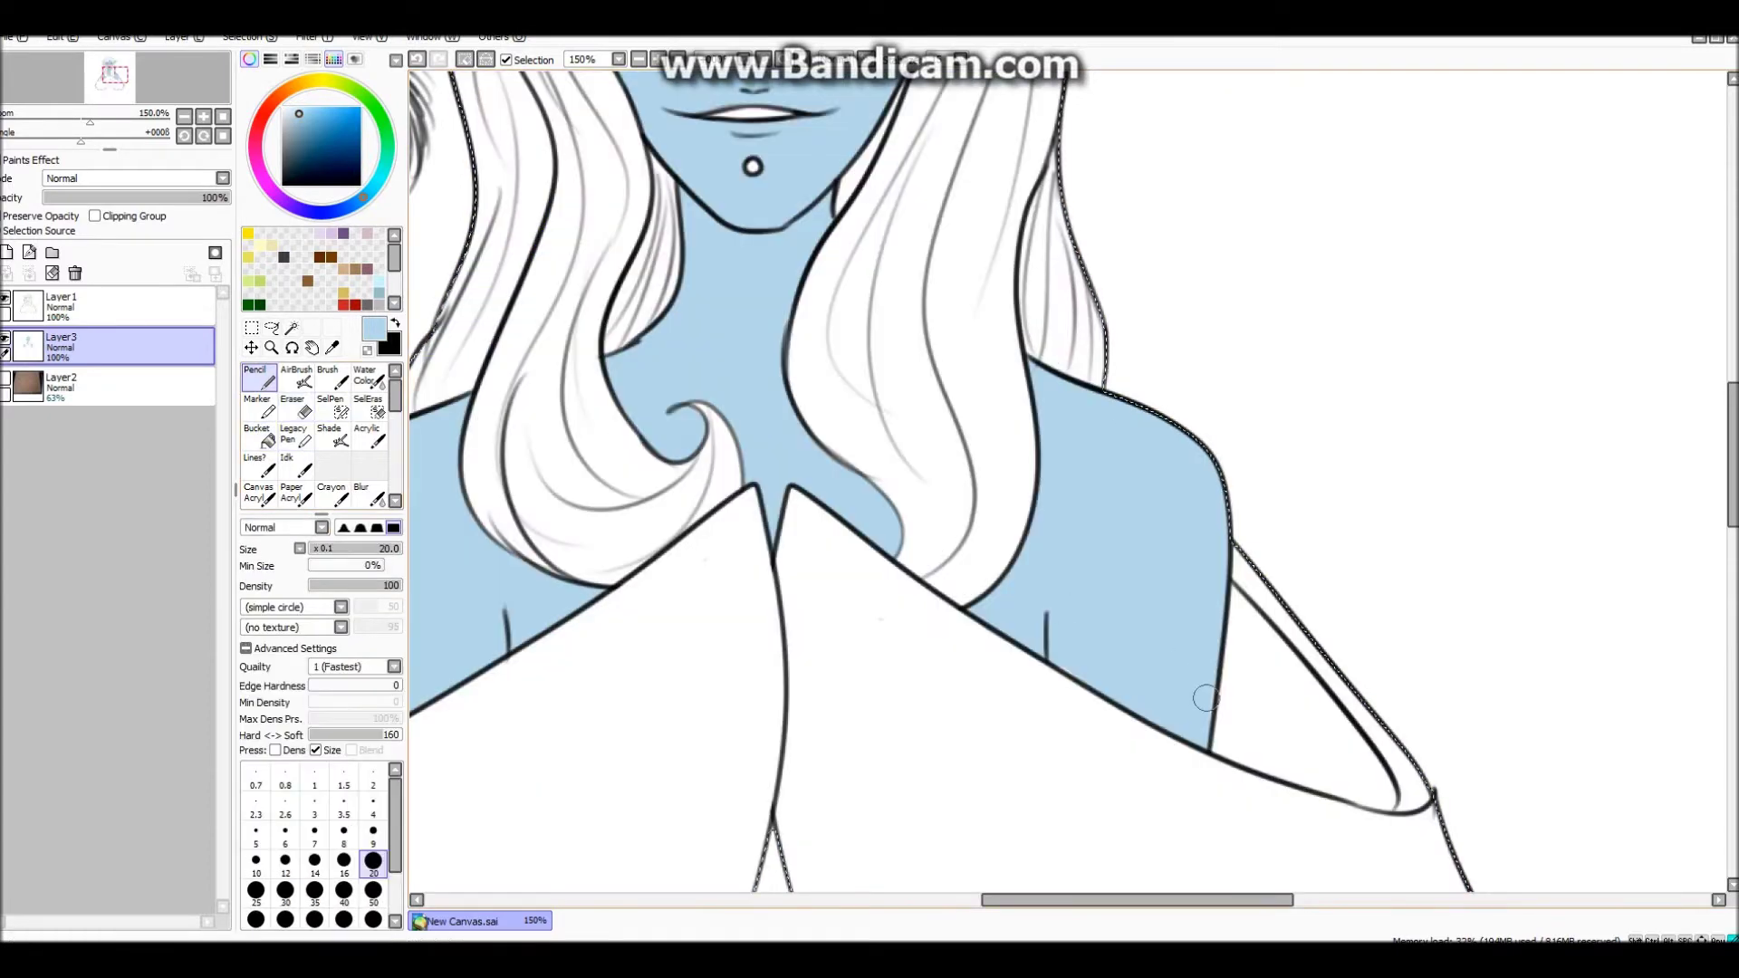
# On a new layer above the skin, color the forehead diamond, both irises and the chin stud medium blue.
pyautogui.scroll(-4, 1026, 356)
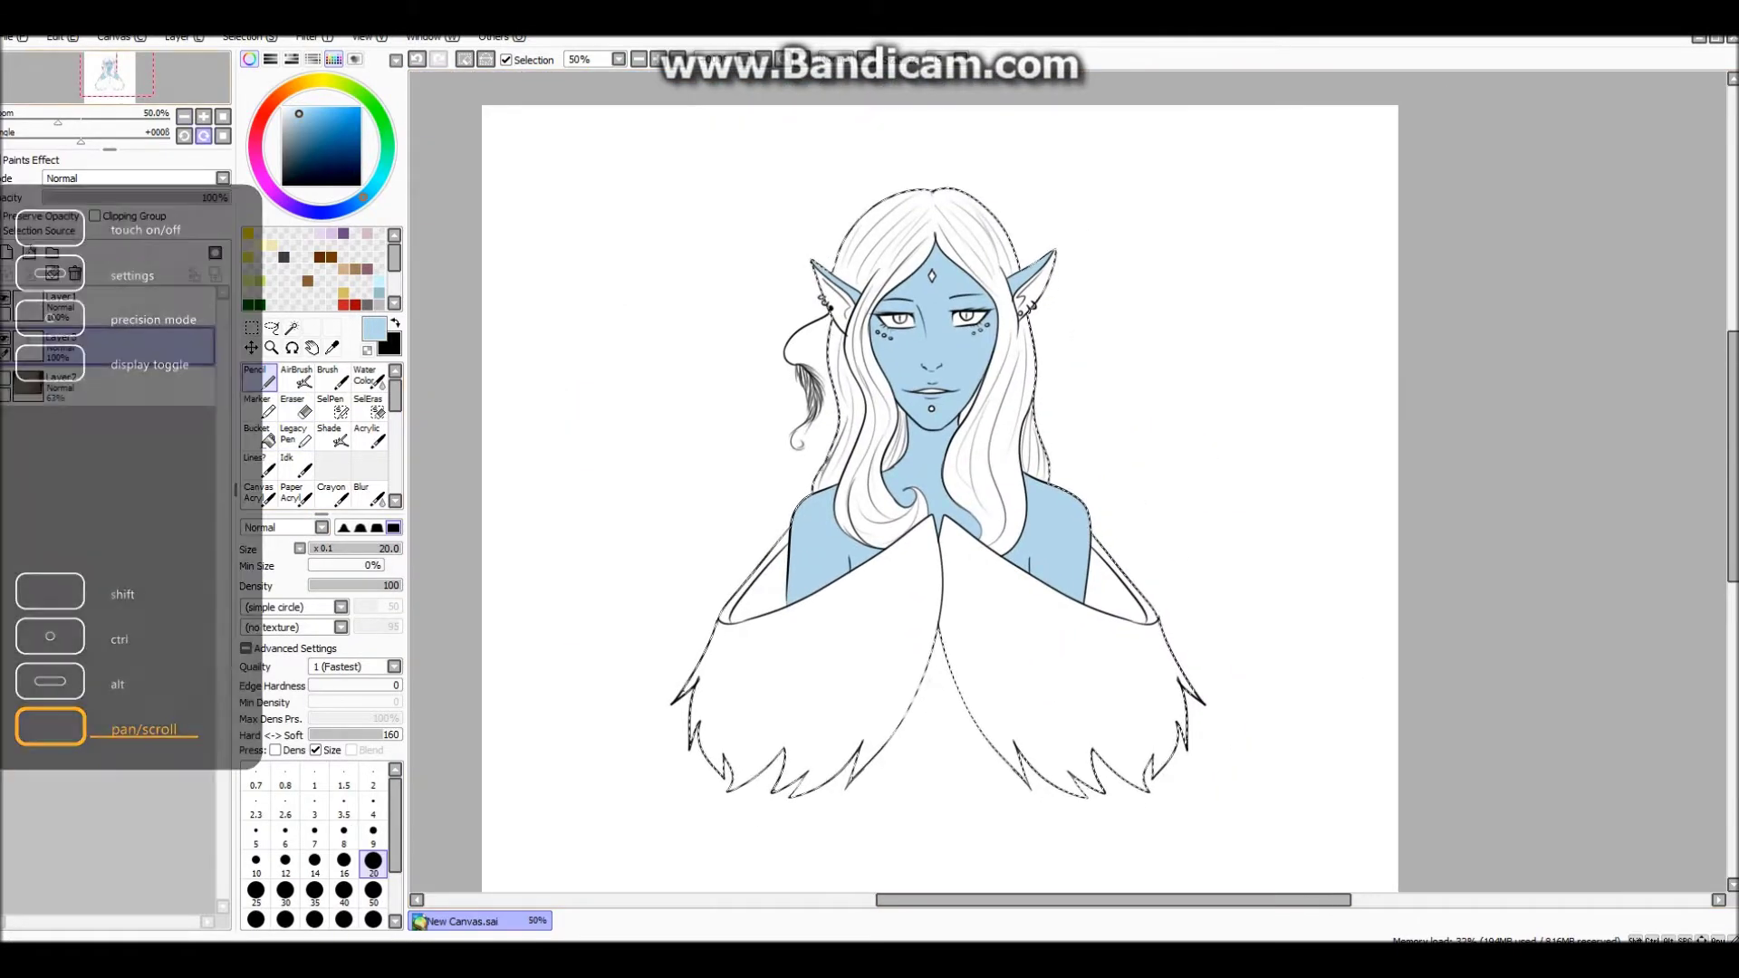
pyautogui.scroll(5, 892, 345)
pyautogui.moveTo(932, 295); pyautogui.dragTo(937, 358)
pyautogui.moveTo(724, 566); pyautogui.dragTo(761, 603)
pyautogui.moveTo(1150, 539); pyautogui.dragTo(1181, 584)
pyautogui.press('e')
pyautogui.scroll(-3, 1073, 489)
pyautogui.press('n')
pyautogui.scroll(2, 1073, 489)
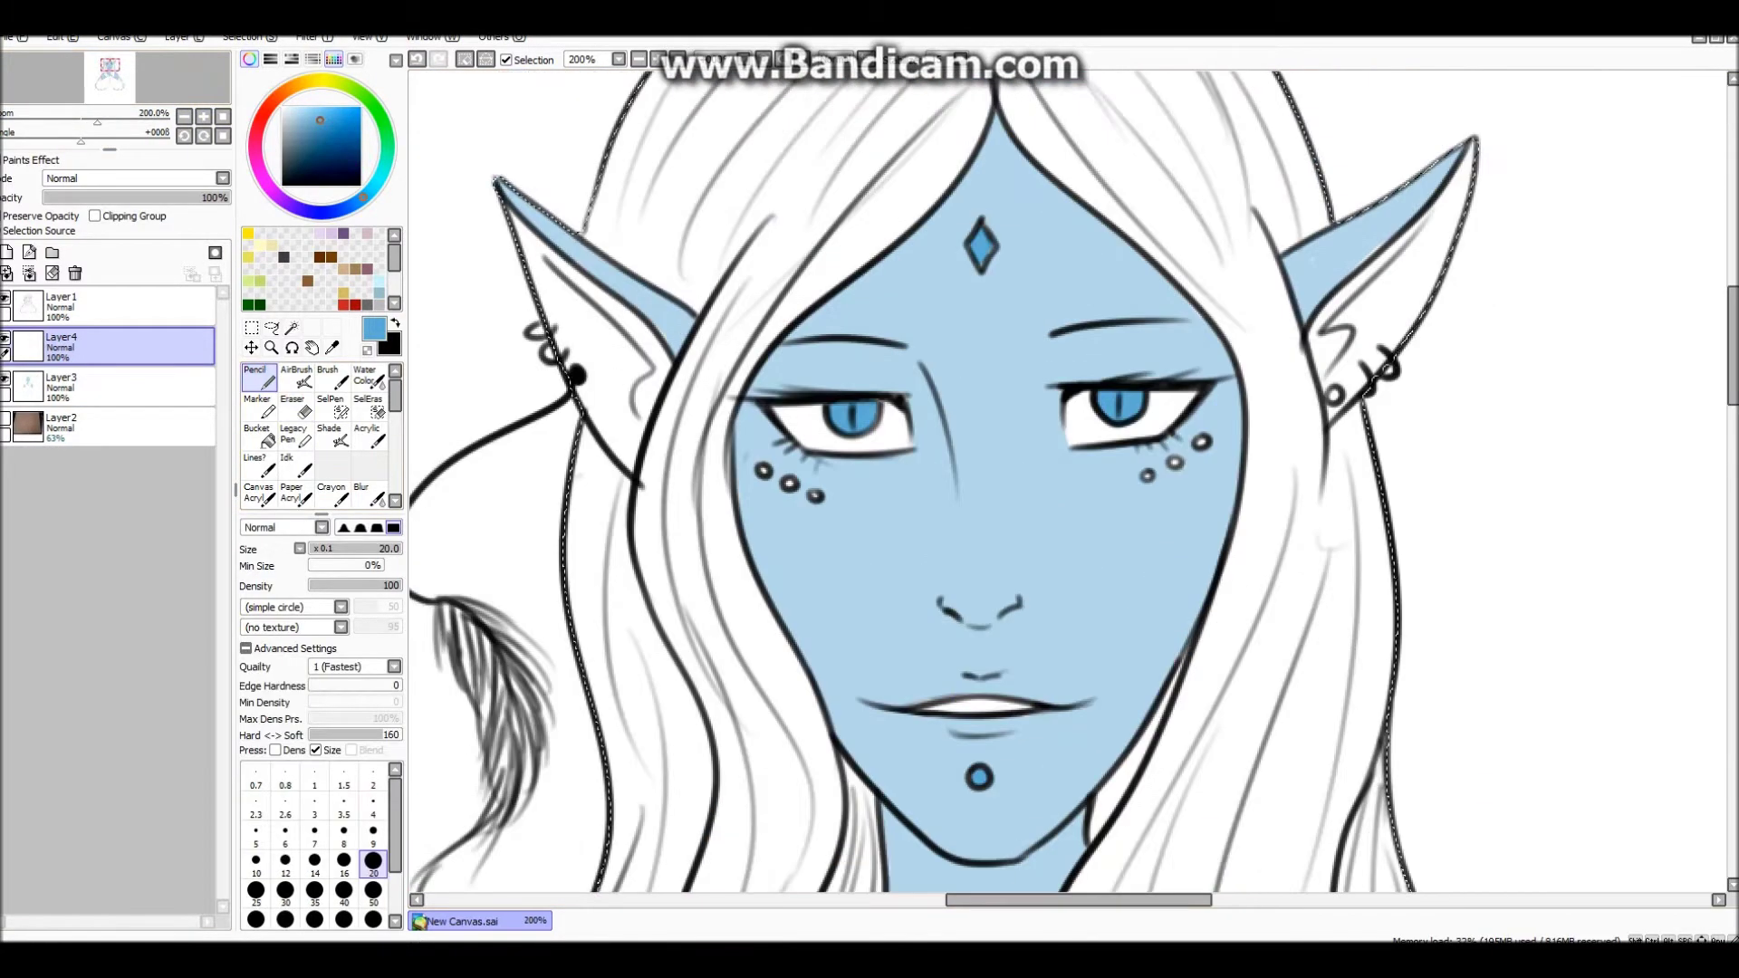
# Color the six dots beneath the eyes purple on a new layer.
pyautogui.click(762, 471)
pyautogui.click(788, 483)
pyautogui.click(815, 495)
pyautogui.click(1147, 474)
pyautogui.click(1175, 463)
pyautogui.click(1202, 442)
# Paint the inner areas of both ears purple on the same layer as the cheek dots.
pyautogui.moveTo(666, 364); pyautogui.dragTo(662, 374)
pyautogui.moveTo(596, 290)
pyautogui.mouseDown()
pyautogui.moveTo(552, 344)
pyautogui.moveTo(625, 416)
pyautogui.moveTo(543, 272)
pyautogui.moveTo(510, 262)
pyautogui.mouseUp()
pyautogui.moveTo(1377, 271); pyautogui.dragTo(1336, 301)
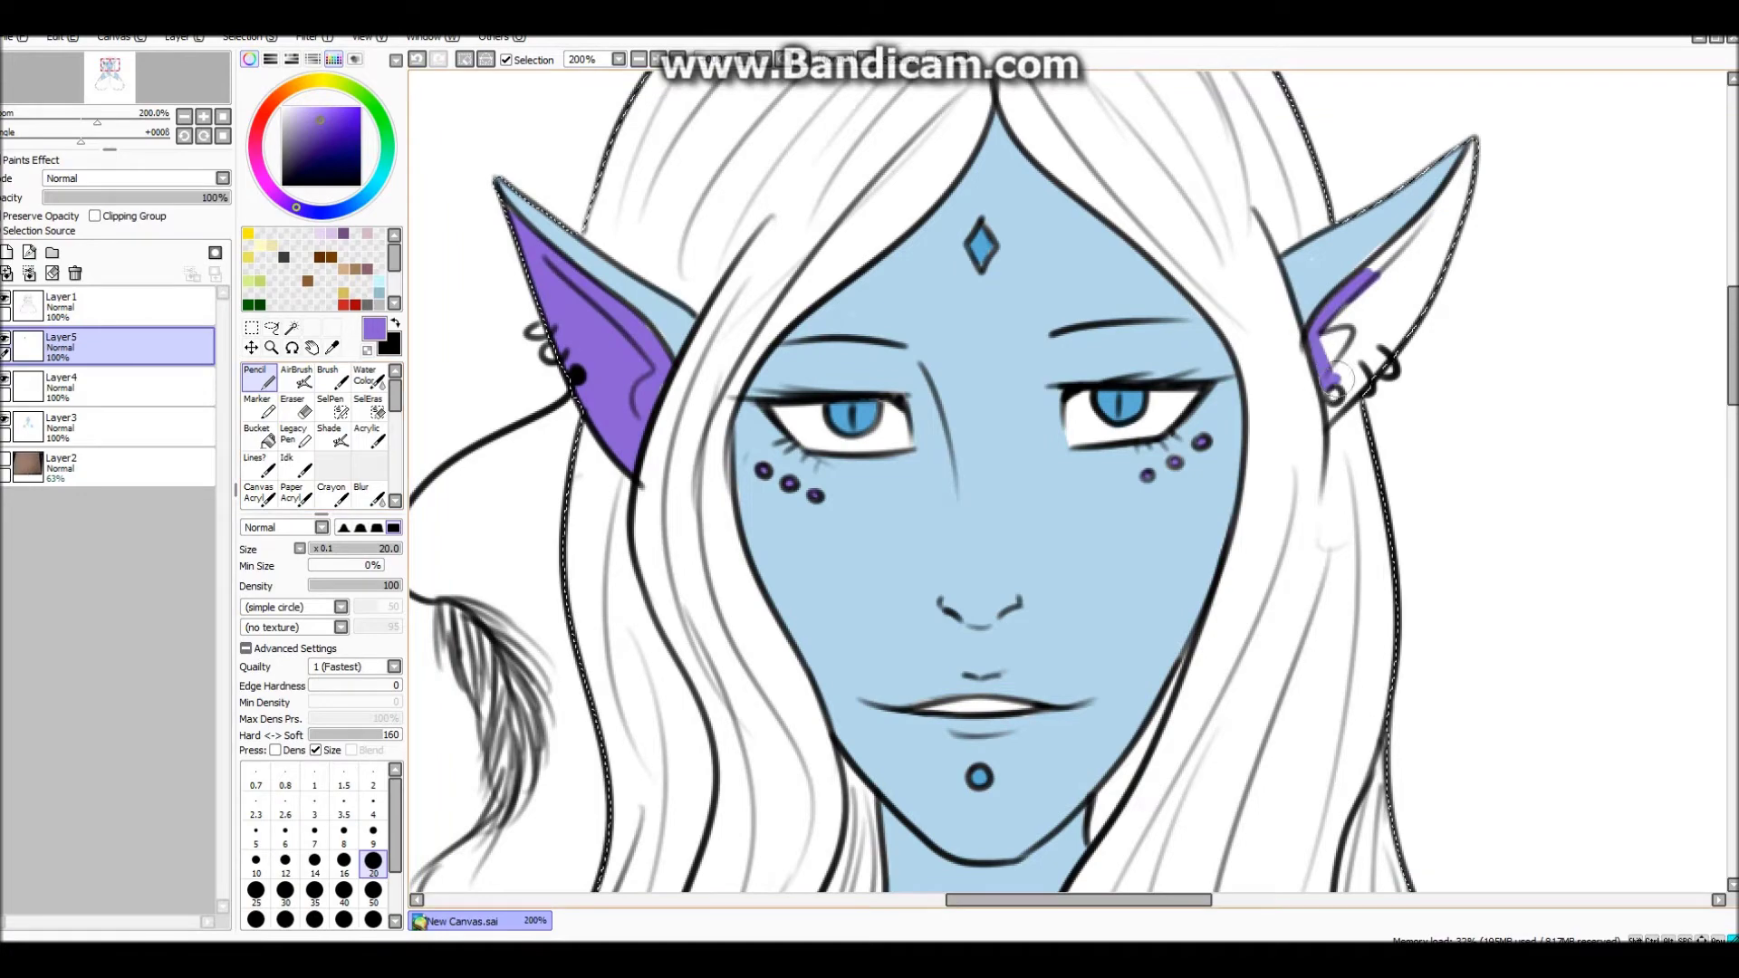
pyautogui.moveTo(1331, 391)
pyautogui.mouseDown()
pyautogui.moveTo(1449, 163)
pyautogui.moveTo(1376, 344)
pyautogui.moveTo(1449, 194)
pyautogui.moveTo(1384, 130)
pyautogui.moveTo(1513, 256)
pyautogui.mouseUp()
pyautogui.click(114, 427)
pyautogui.keyDown('alt'); pyautogui.click(1340, 271); pyautogui.keyUp('alt')
pyautogui.keyDown('alt'); pyautogui.click(1476, 267); pyautogui.keyUp('alt')
pyautogui.click(113, 347)
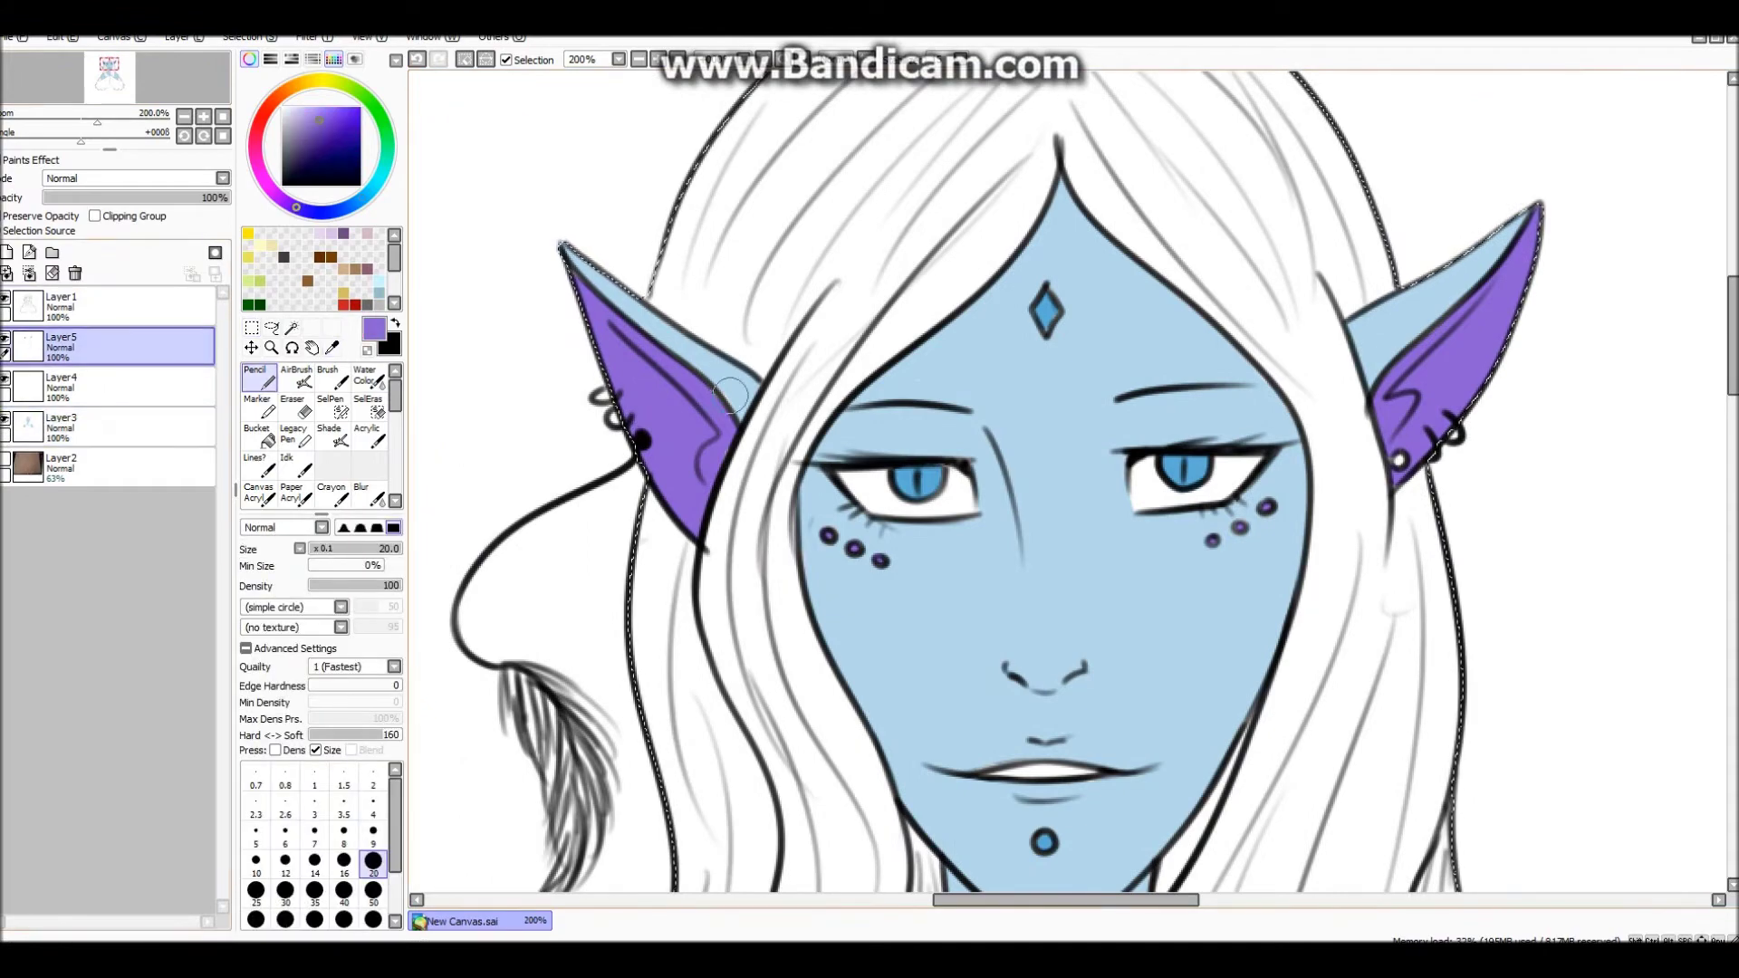
# On a new layer, outline the top of the hair in teal and fill the half on the character's right.
pyautogui.scroll(-2, 1069, 480)
pyautogui.hotkey('ctrl', 'shift', 'n')
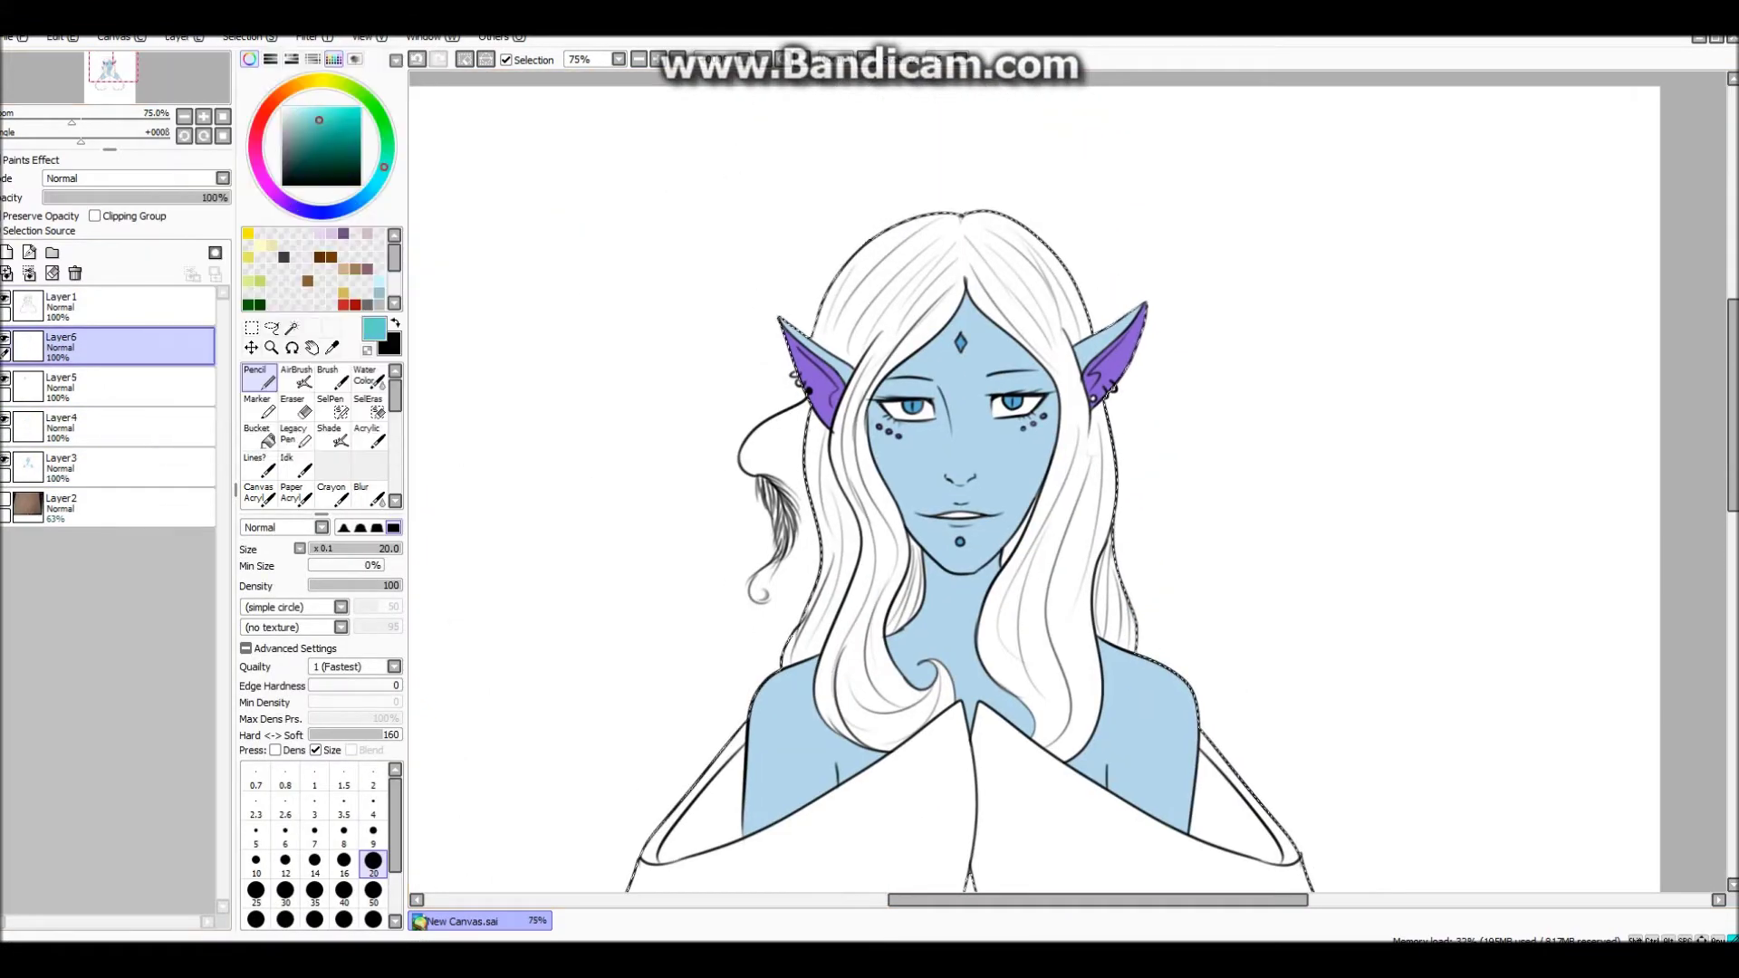
pyautogui.scroll(1, 906, 235)
pyautogui.moveTo(923, 218)
pyautogui.mouseDown()
pyautogui.moveTo(788, 362)
pyautogui.moveTo(769, 430)
pyautogui.moveTo(811, 571)
pyautogui.moveTo(786, 661)
pyautogui.moveTo(1268, 342)
pyautogui.mouseUp()
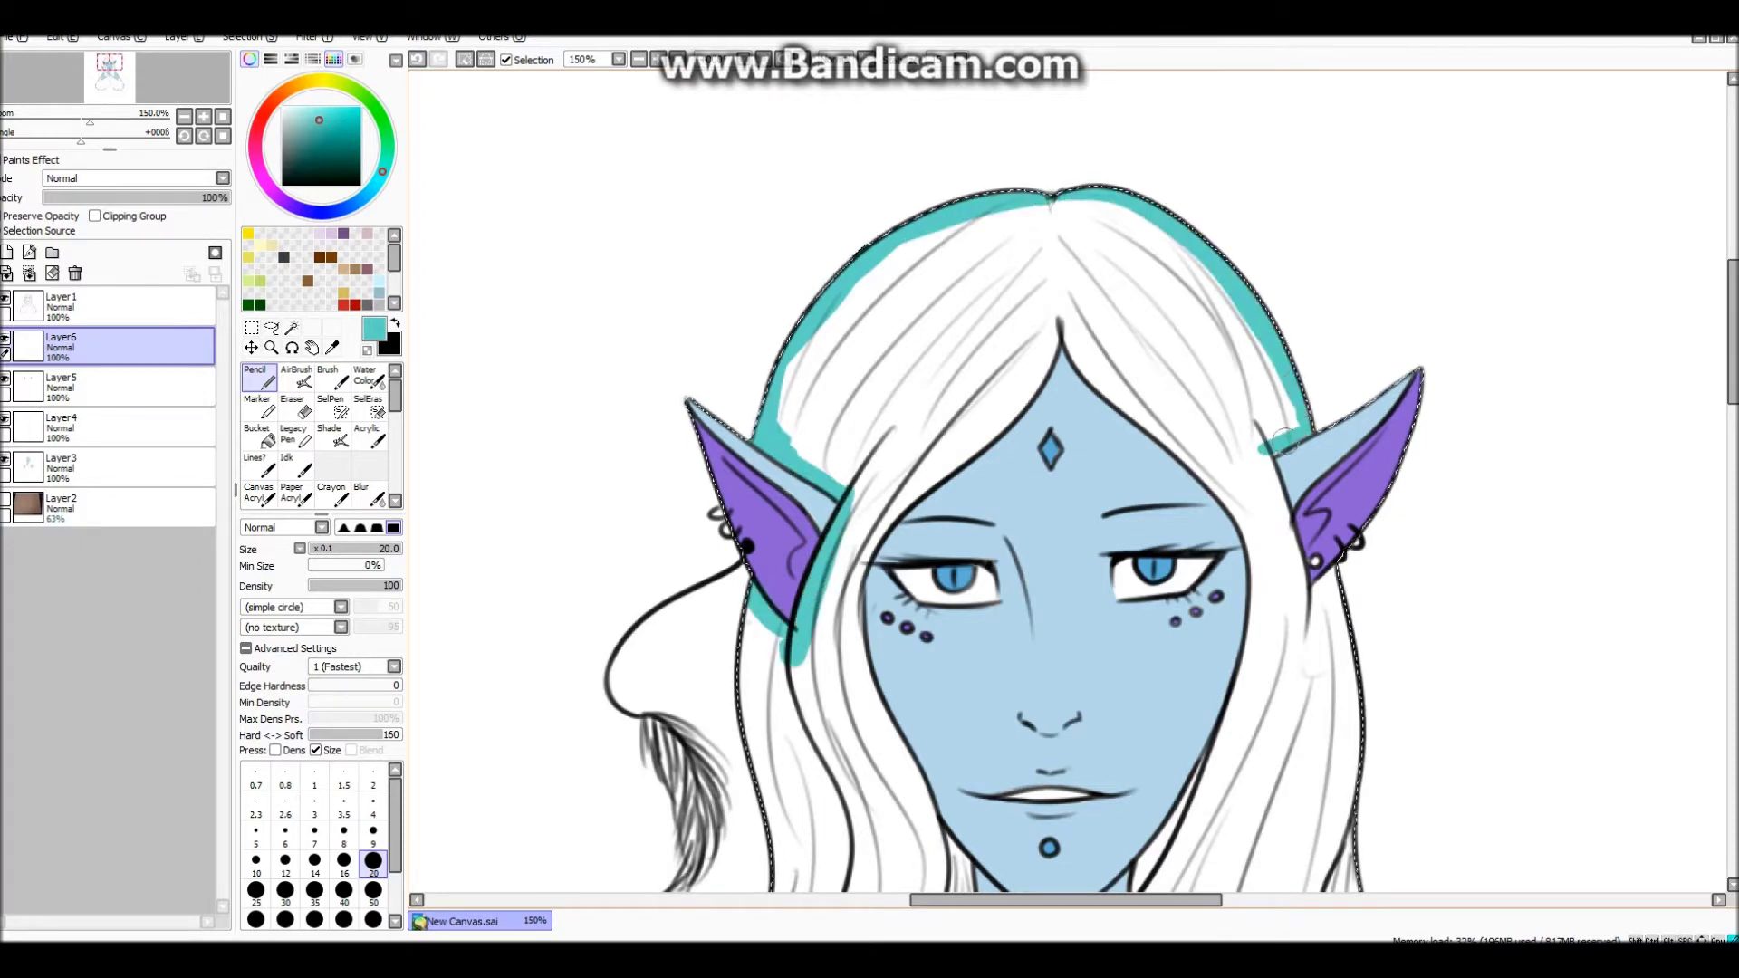
pyautogui.moveTo(842, 490); pyautogui.dragTo(946, 471)
pyautogui.moveTo(1004, 418)
pyautogui.mouseDown()
pyautogui.moveTo(1050, 206)
pyautogui.moveTo(1196, 262)
pyautogui.moveTo(1240, 316)
pyautogui.mouseUp()
pyautogui.press('g')
pyautogui.click(906, 317)
pyautogui.press('n')
# Close the teal outline along the hairline on the character's left and fill that half of the crown.
pyautogui.moveTo(1064, 322); pyautogui.dragTo(1117, 397)
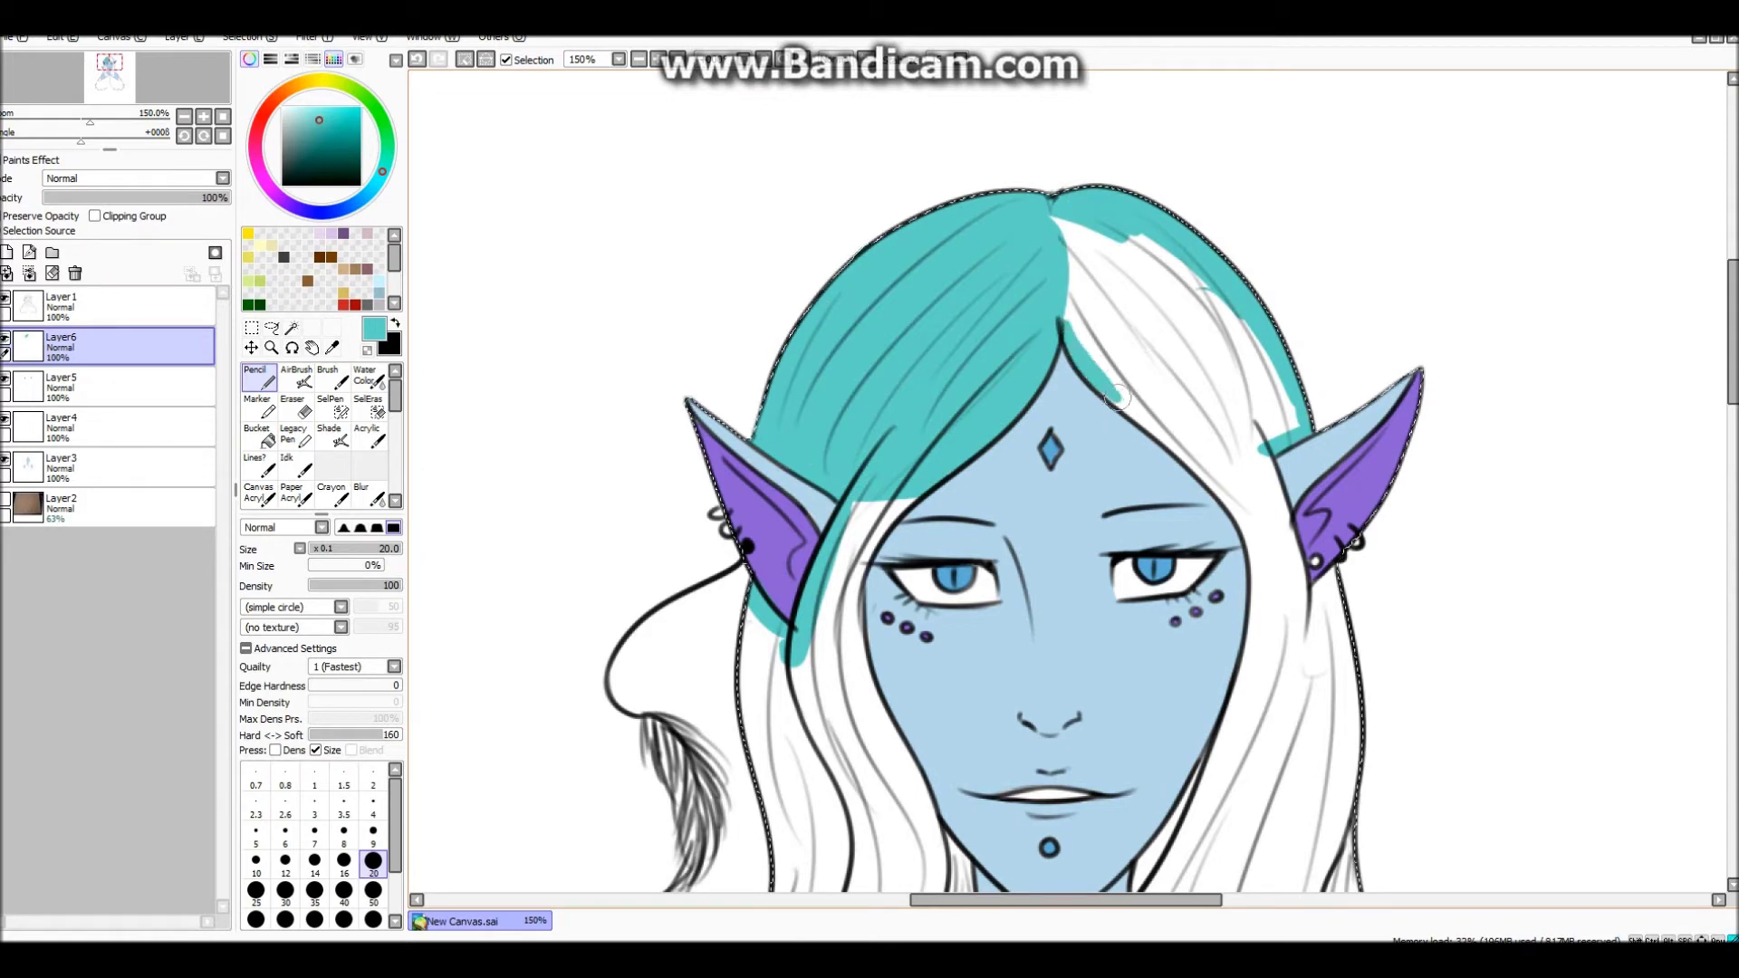
pyautogui.moveTo(1263, 443); pyautogui.dragTo(1204, 507)
pyautogui.press('g')
pyautogui.click(1168, 326)
pyautogui.press('n')
# Outline the long hair on the character's right side in teal, from the ear down to the chest curl.
pyautogui.moveTo(907, 483); pyautogui.dragTo(956, 286)
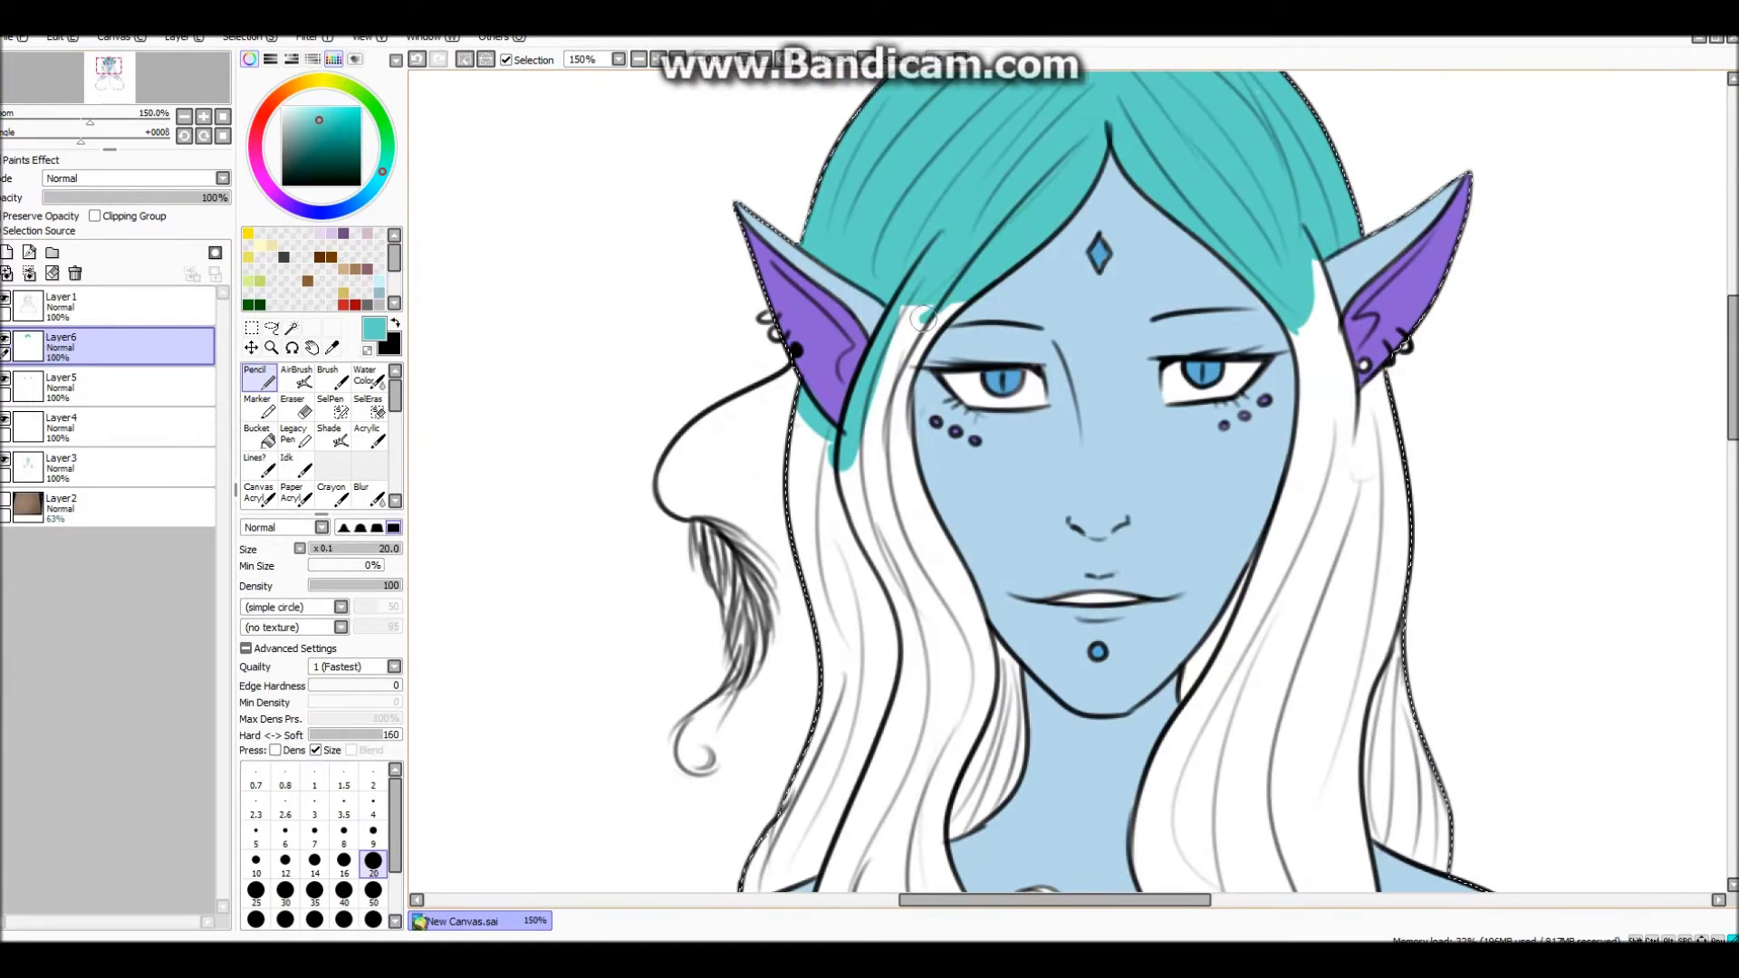
pyautogui.moveTo(801, 412); pyautogui.dragTo(828, 693)
pyautogui.moveTo(889, 376)
pyautogui.mouseDown()
pyautogui.moveTo(926, 523)
pyautogui.moveTo(966, 596)
pyautogui.mouseUp()
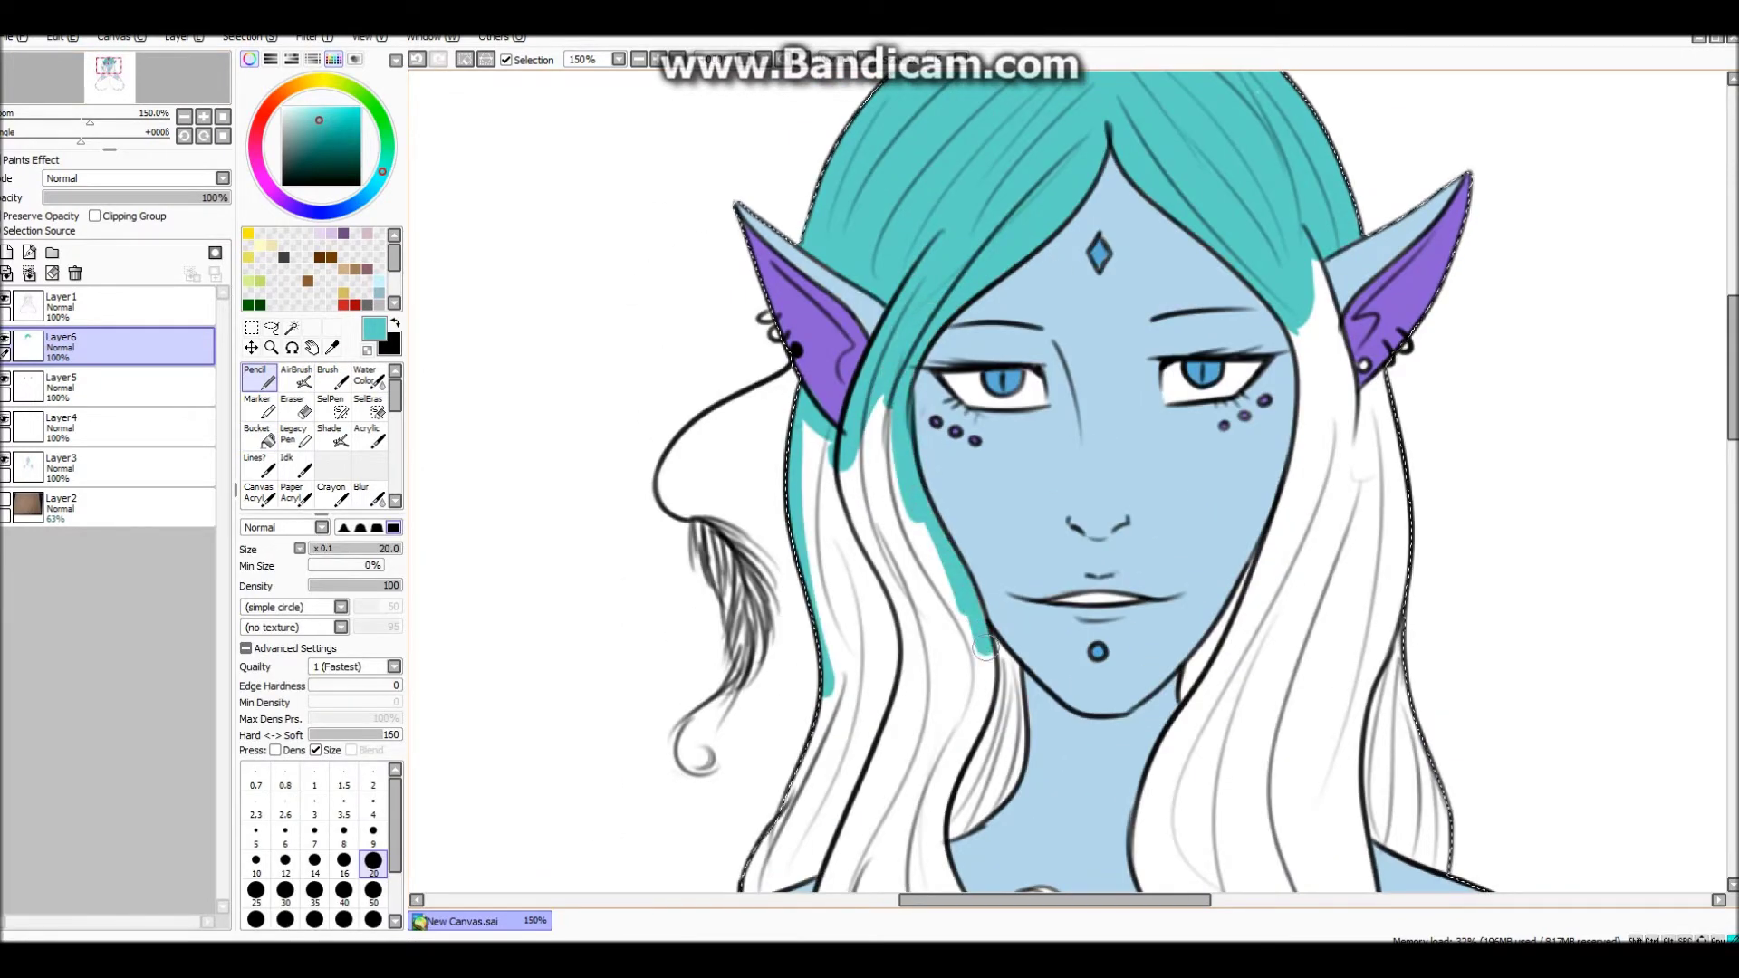
pyautogui.moveTo(1041, 815)
pyautogui.mouseDown()
pyautogui.moveTo(1139, 324)
pyautogui.moveTo(1040, 344)
pyautogui.mouseUp()
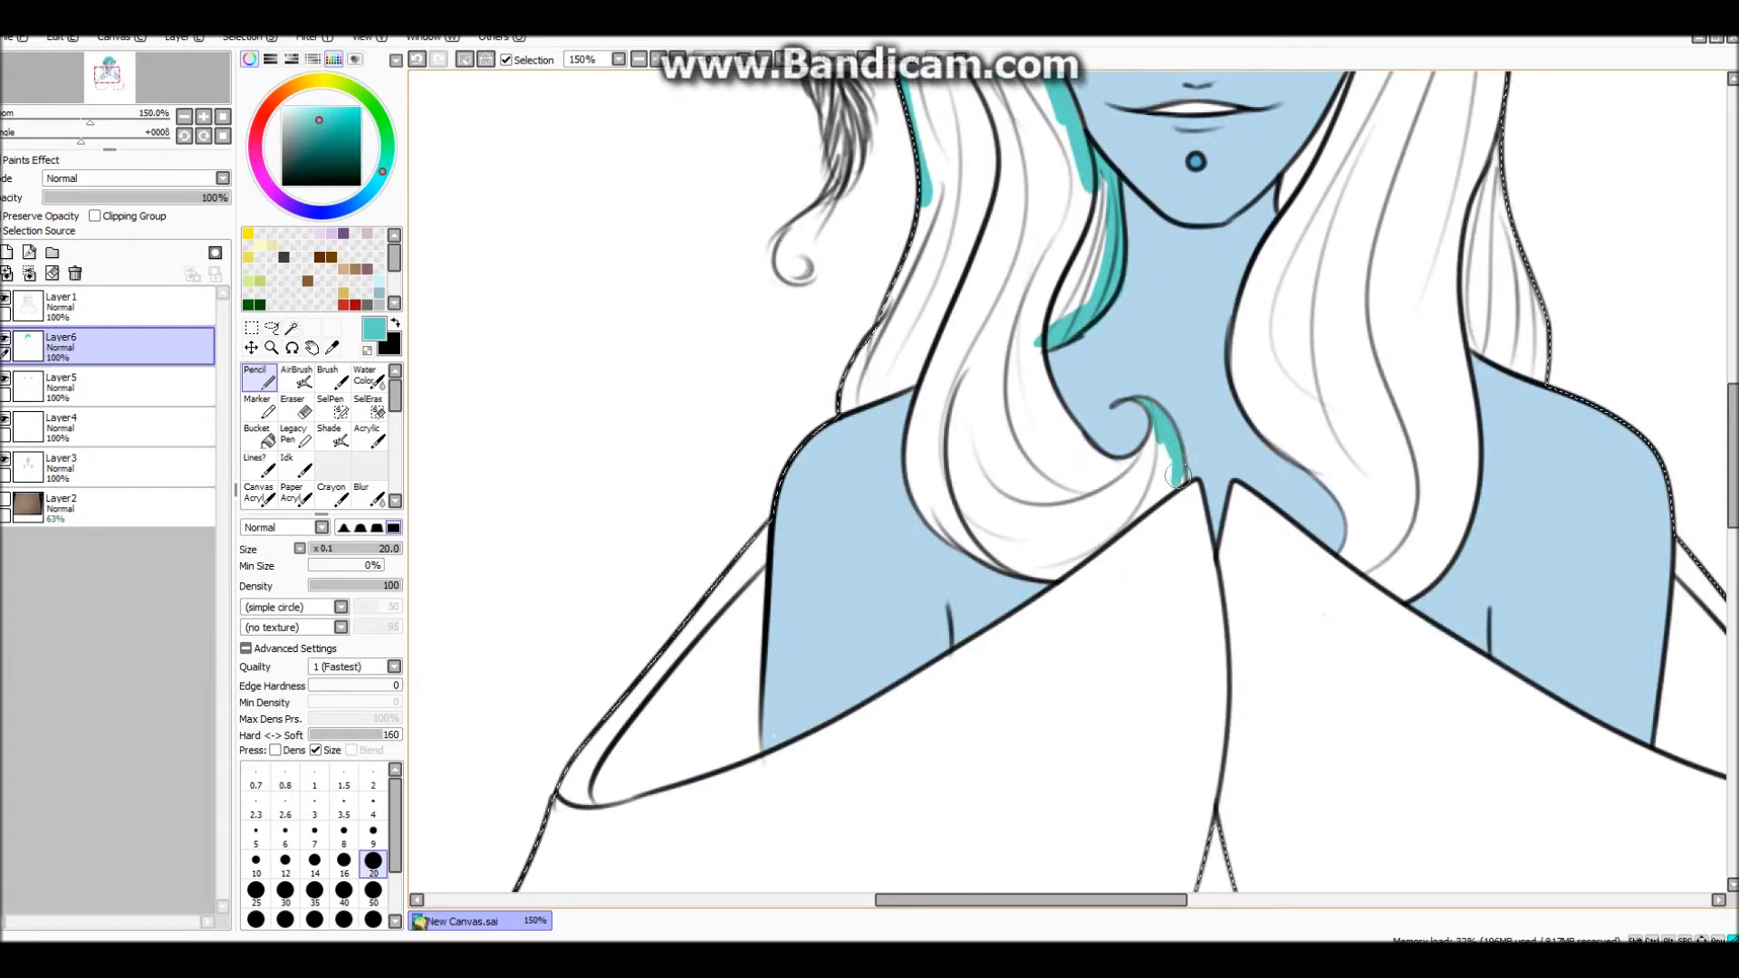
pyautogui.moveTo(926, 181)
pyautogui.mouseDown()
pyautogui.moveTo(840, 409)
pyautogui.moveTo(937, 370)
pyautogui.mouseUp()
pyautogui.moveTo(933, 375)
pyautogui.mouseDown()
pyautogui.moveTo(950, 499)
pyautogui.moveTo(1055, 575)
pyautogui.mouseUp()
# Clean up the teal outline with the Eraser and fill the hair on the character's right side.
pyautogui.press('e')
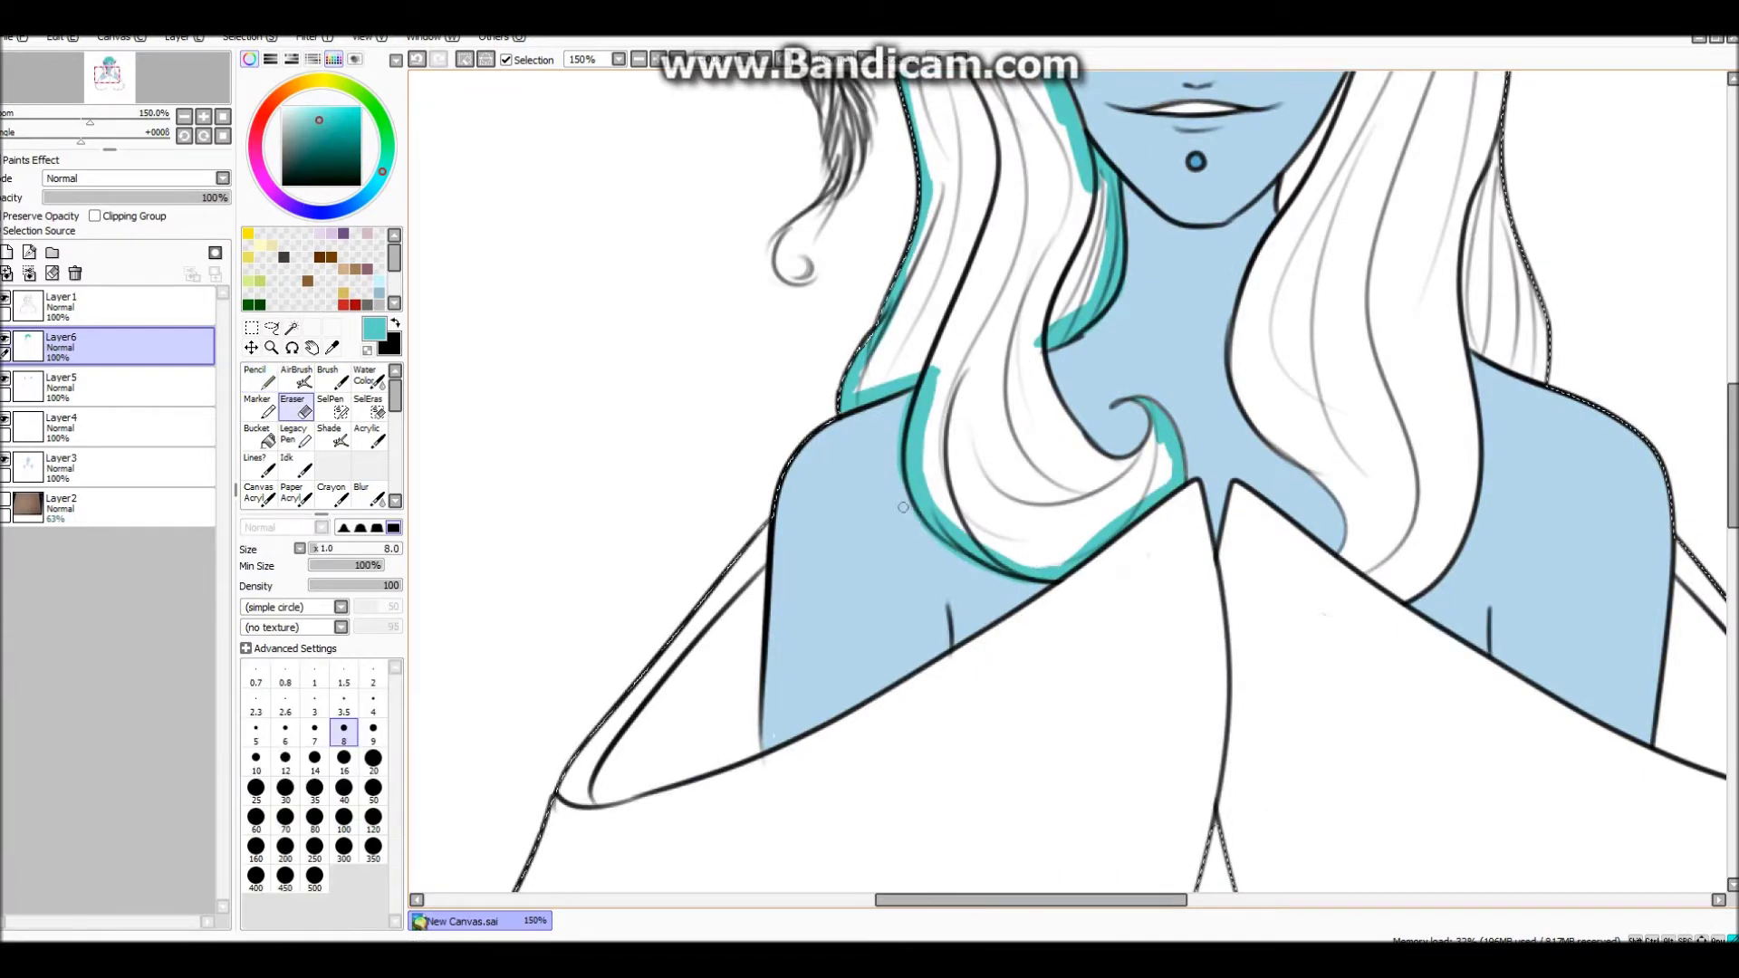
pyautogui.press('n')
pyautogui.moveTo(1072, 333)
pyautogui.mouseDown()
pyautogui.moveTo(925, 481)
pyautogui.moveTo(905, 543)
pyautogui.moveTo(951, 597)
pyautogui.mouseUp()
pyautogui.press('b')
pyautogui.click(870, 562)
pyautogui.press('n')
# Outline the long hair on the character's left side in teal, from the ear to the shoulder and cape.
pyautogui.scroll(-3, 893, 560)
pyautogui.scroll(3, 781, 179)
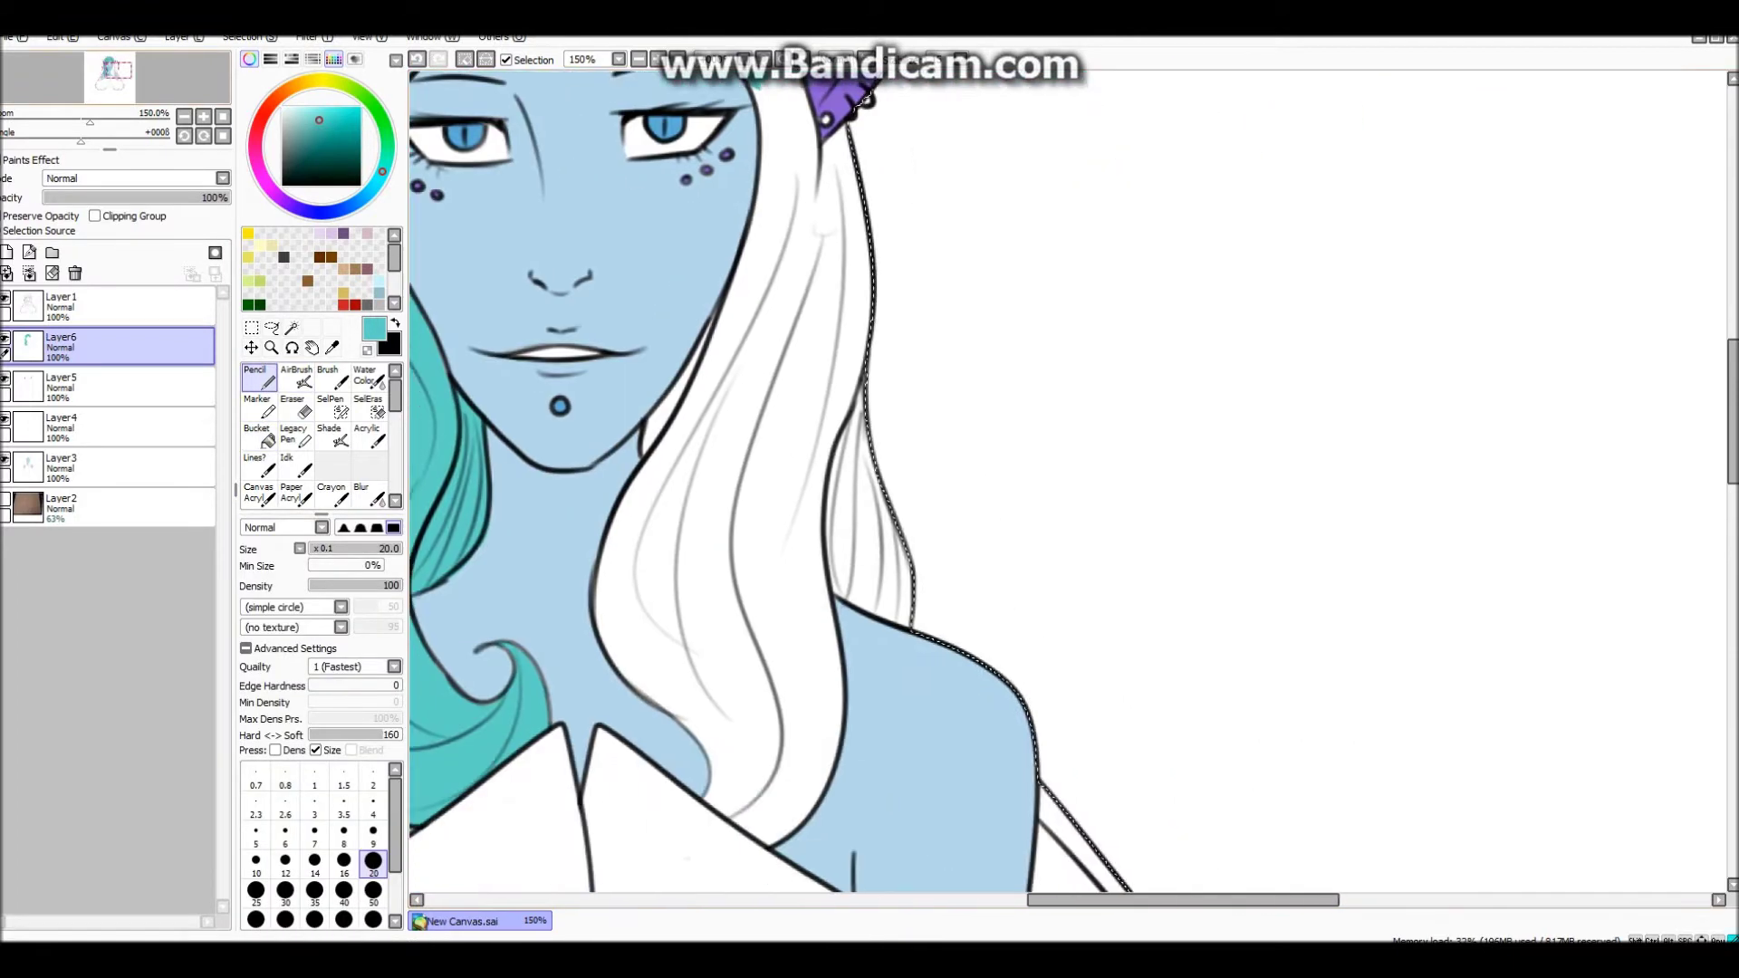
pyautogui.moveTo(819, 272)
pyautogui.mouseDown()
pyautogui.moveTo(856, 423)
pyautogui.moveTo(824, 751)
pyautogui.mouseUp()
pyautogui.moveTo(906, 634); pyautogui.dragTo(842, 760)
pyautogui.moveTo(724, 456)
pyautogui.mouseDown()
pyautogui.moveTo(1019, 163)
pyautogui.moveTo(942, 290)
pyautogui.moveTo(906, 489)
pyautogui.moveTo(1012, 653)
pyautogui.mouseUp()
pyautogui.press('e')
pyautogui.moveTo(955, 575); pyautogui.dragTo(974, 593)
pyautogui.press('n')
pyautogui.moveTo(1005, 652)
pyautogui.mouseDown()
pyautogui.moveTo(1041, 688)
pyautogui.moveTo(1082, 670)
pyautogui.mouseUp()
pyautogui.moveTo(1132, 280); pyautogui.dragTo(1125, 589)
pyautogui.moveTo(1089, 671); pyautogui.dragTo(993, 962)
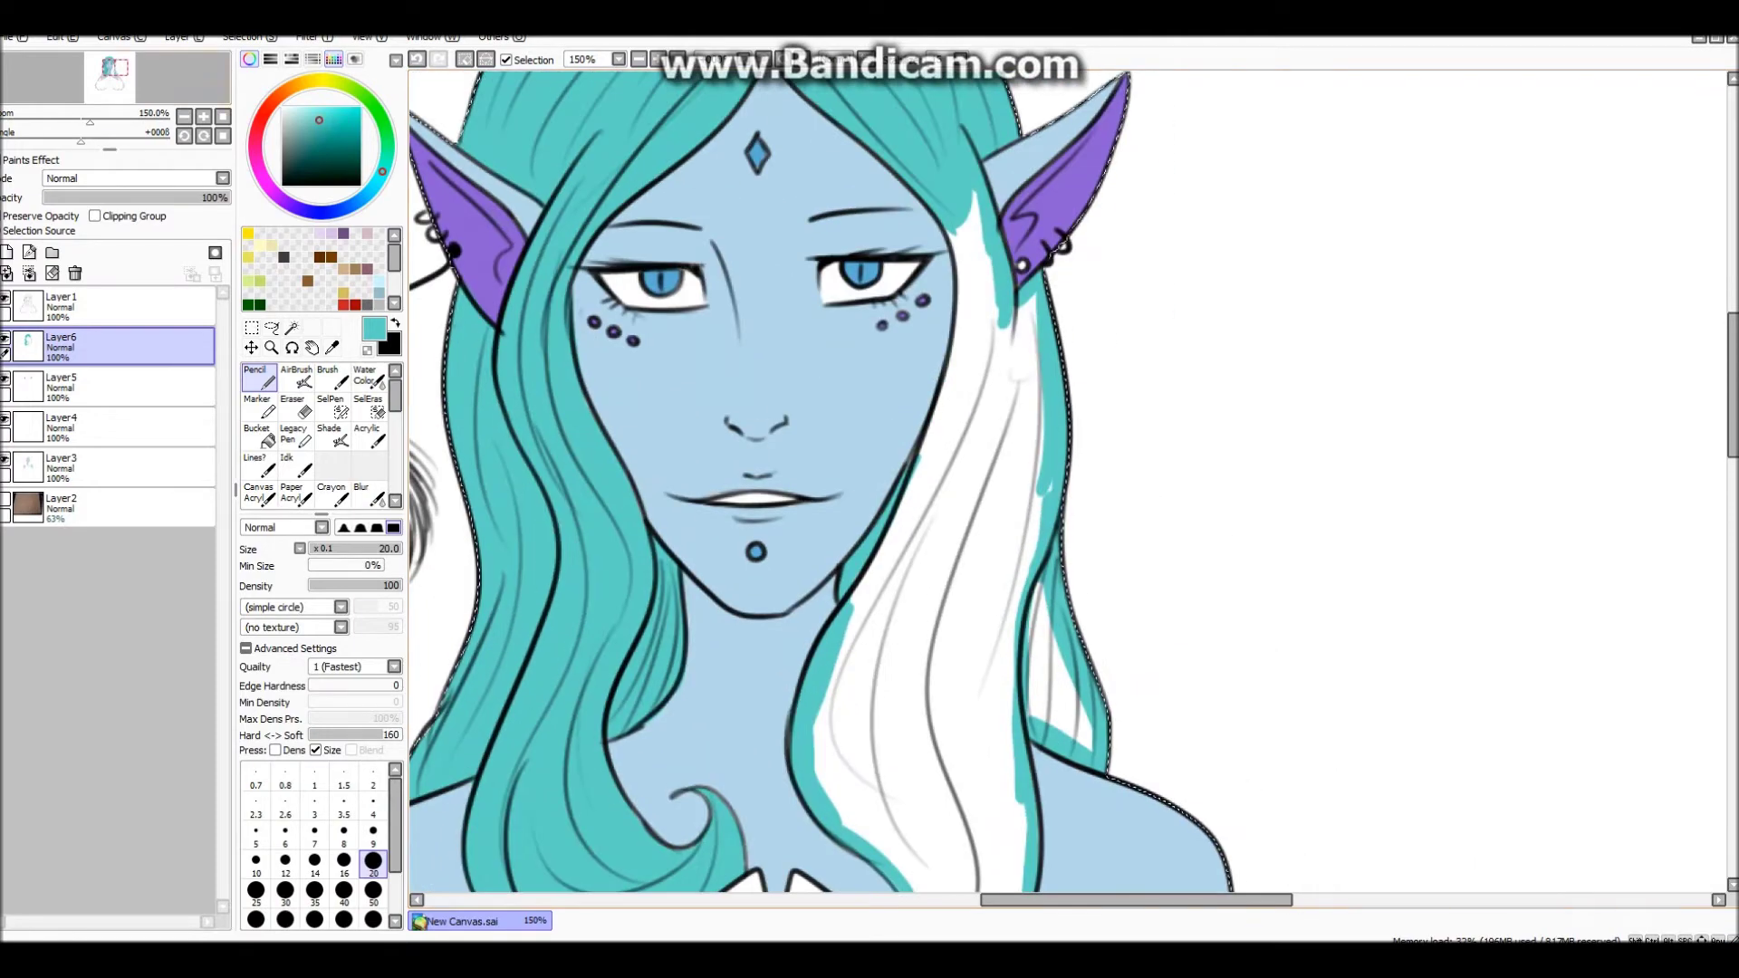
# Fill the outlined hair on the character's left side with teal.
pyautogui.click(258, 434)
pyautogui.click(1050, 486)
pyautogui.press('n')
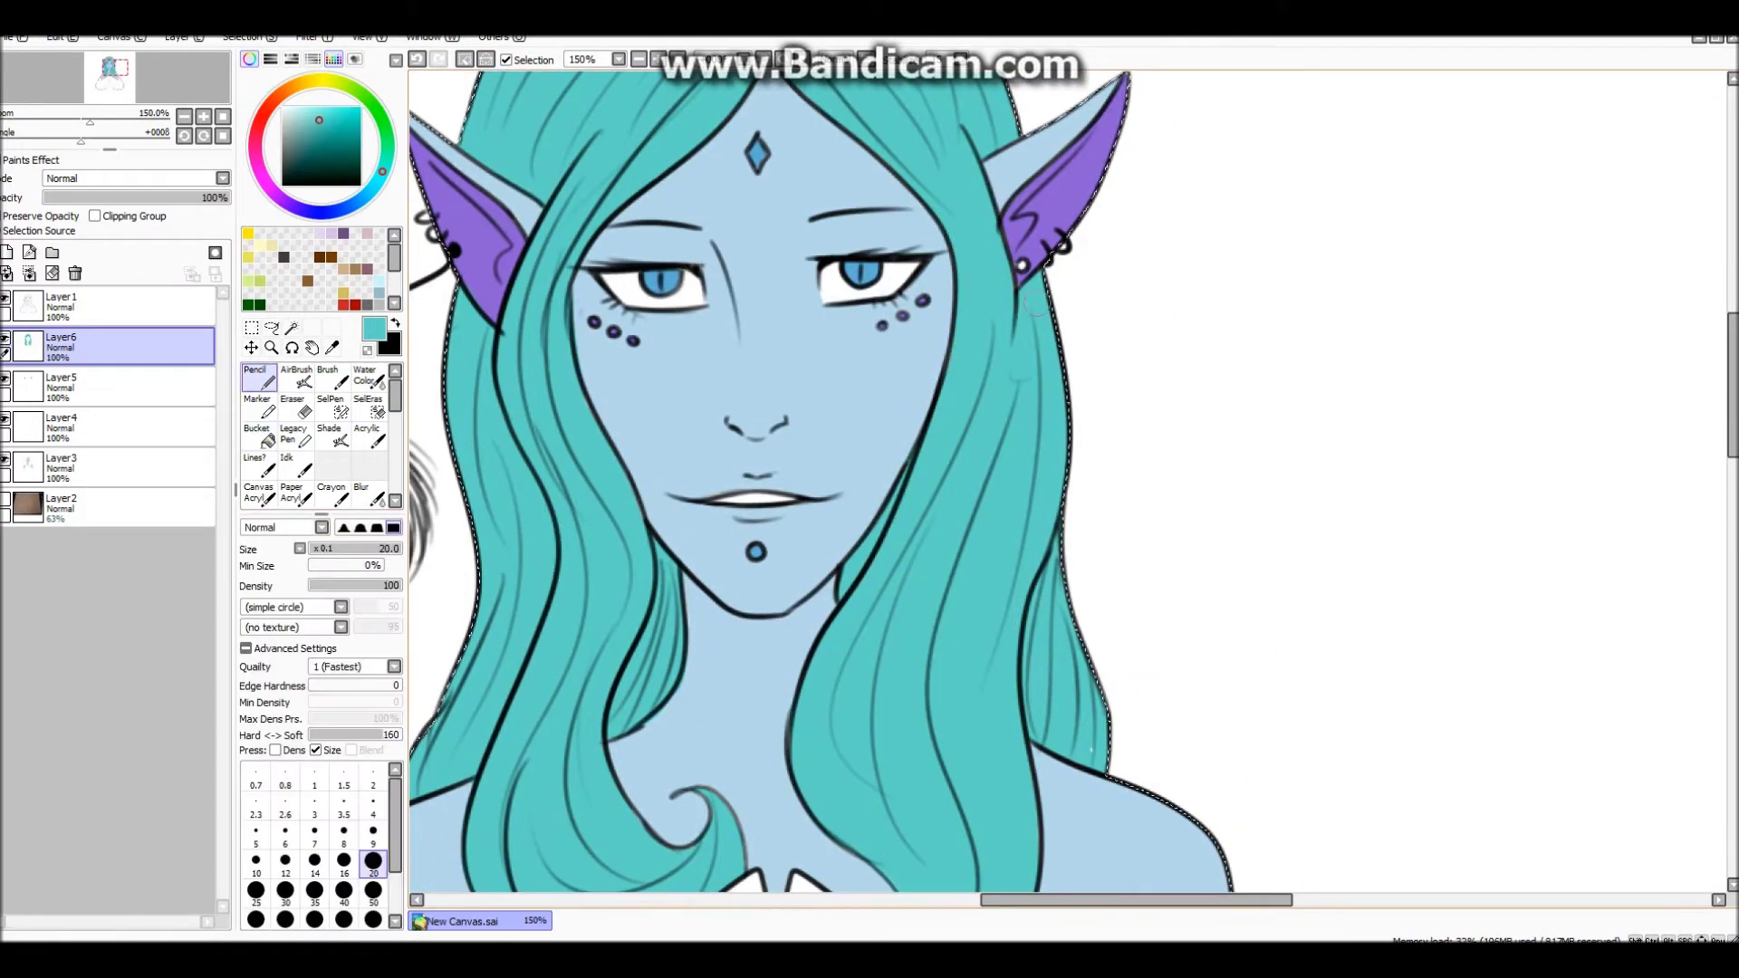
# Color the stud in the character's left ear medium blue on the layer holding the irises.
pyautogui.scroll(-3, 814, 362)
pyautogui.scroll(4, 815, 317)
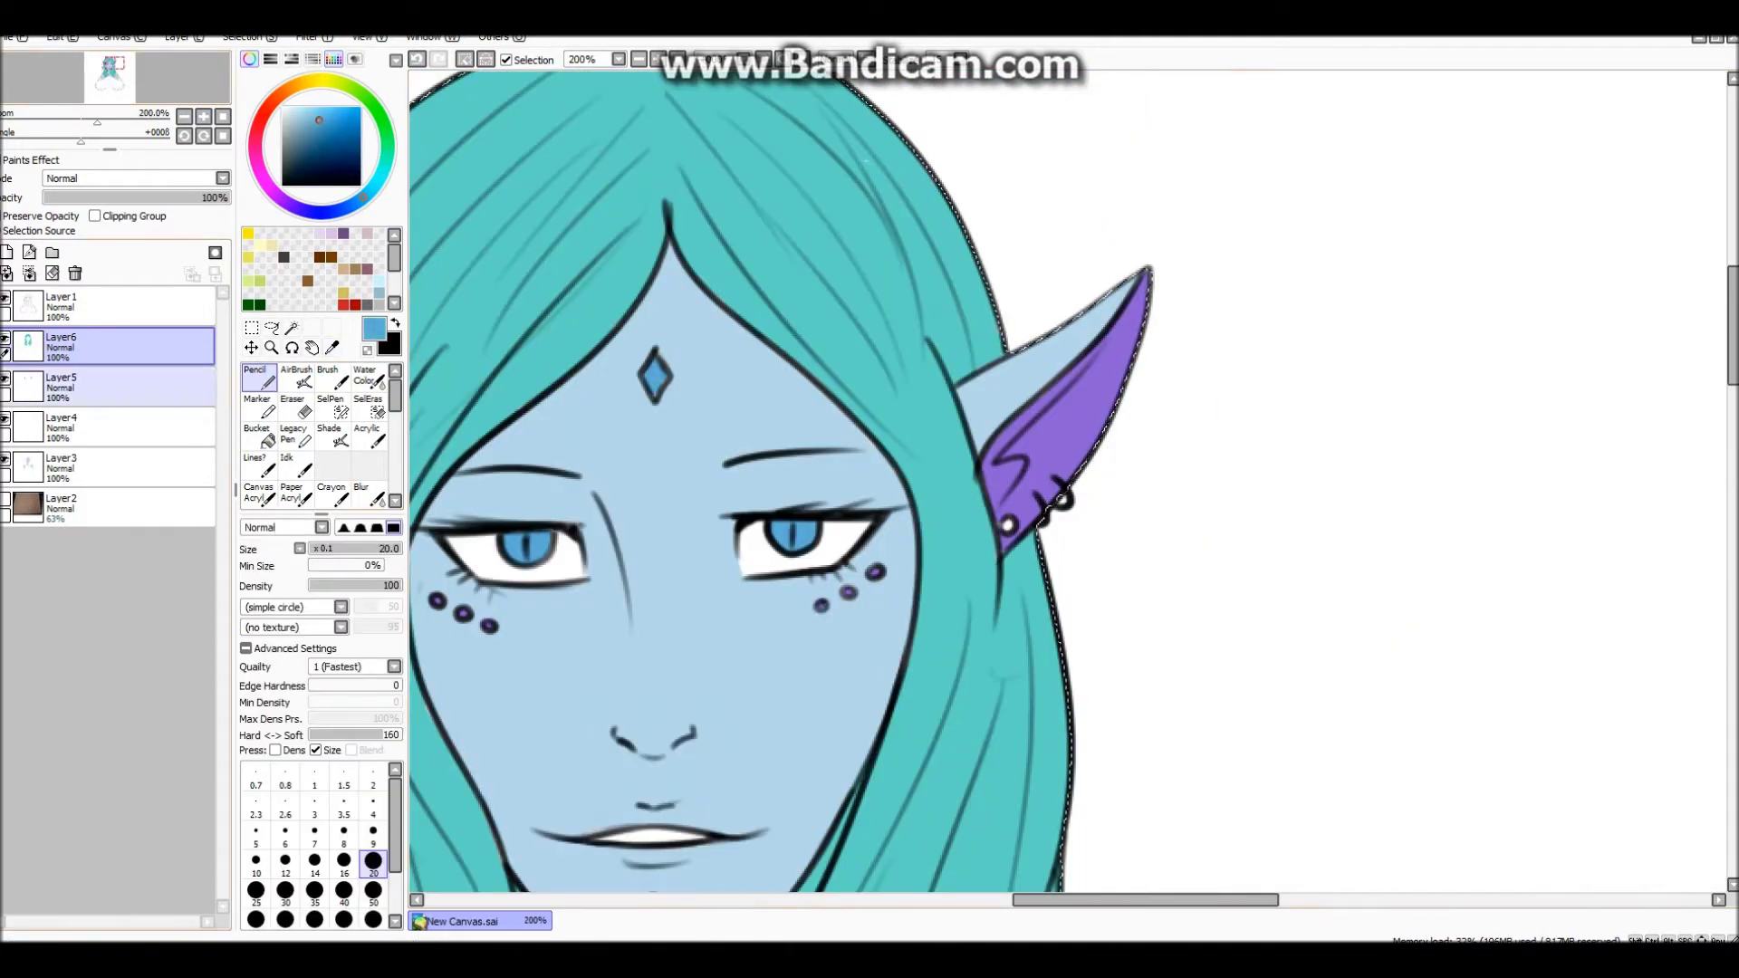
pyautogui.keyDown('alt'); pyautogui.click(660, 455); pyautogui.keyUp('alt')
pyautogui.scroll(-1, 660, 455)
pyautogui.scroll(-1, 867, 489)
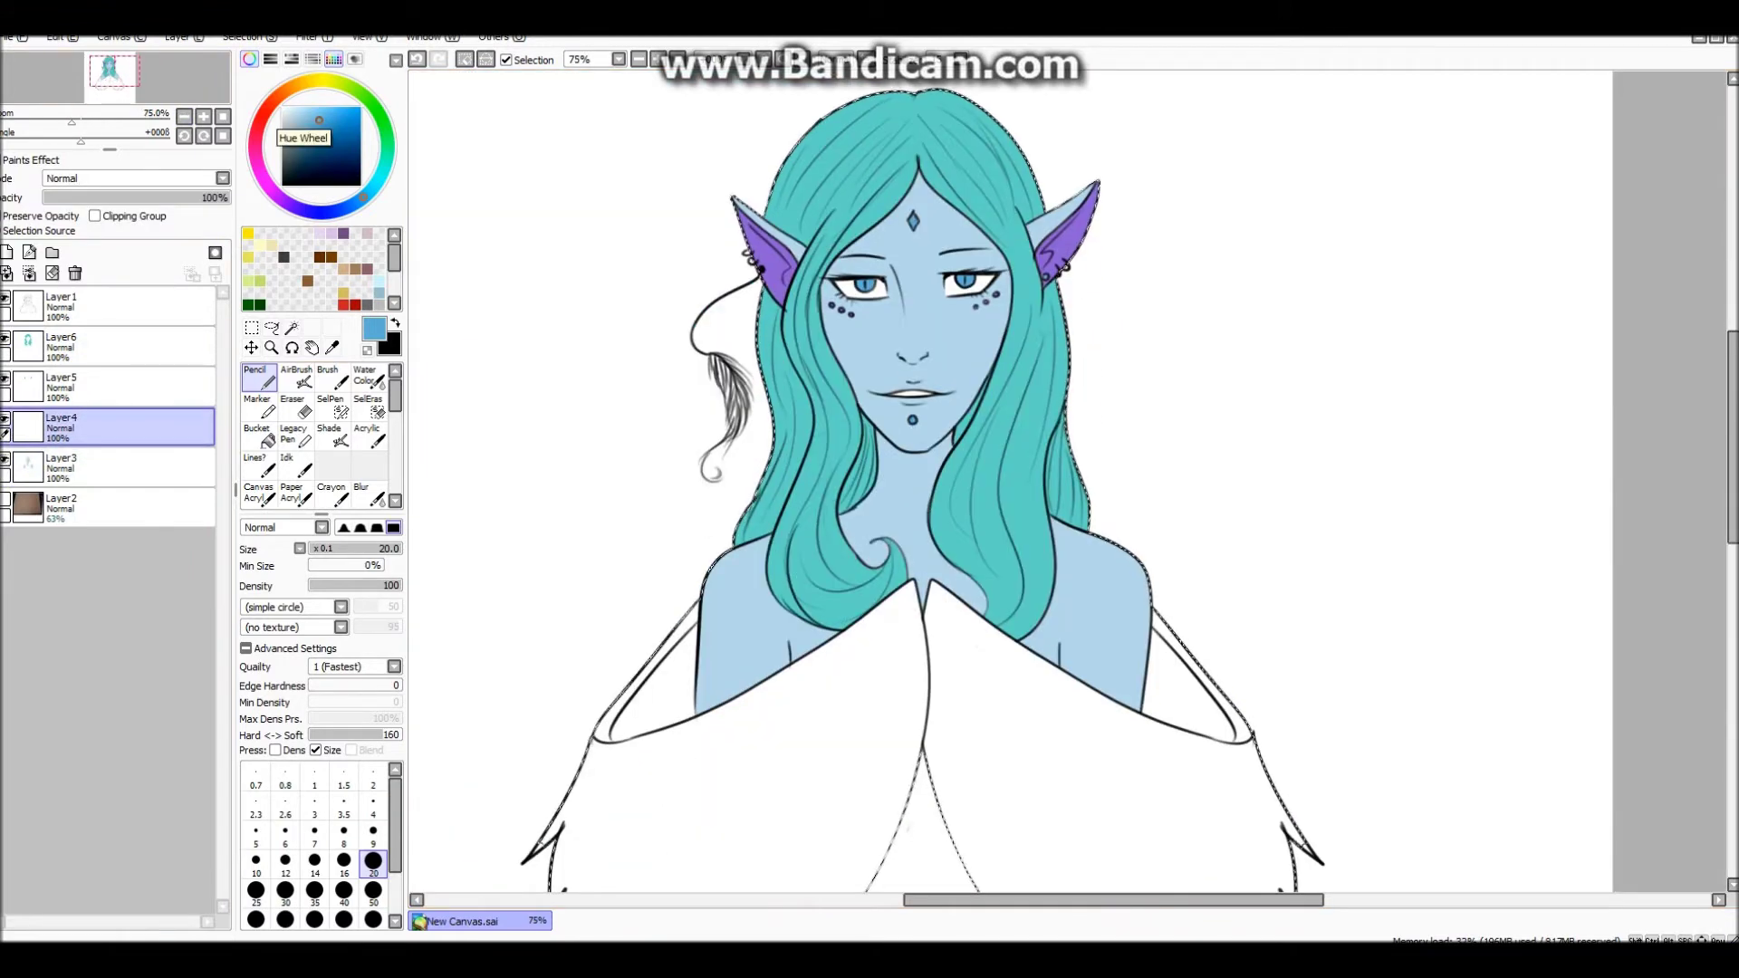
# On a new layer, outline the cape's neckline, front opening and arm edges in muted purple.
pyautogui.scroll(-2, 866, 489)
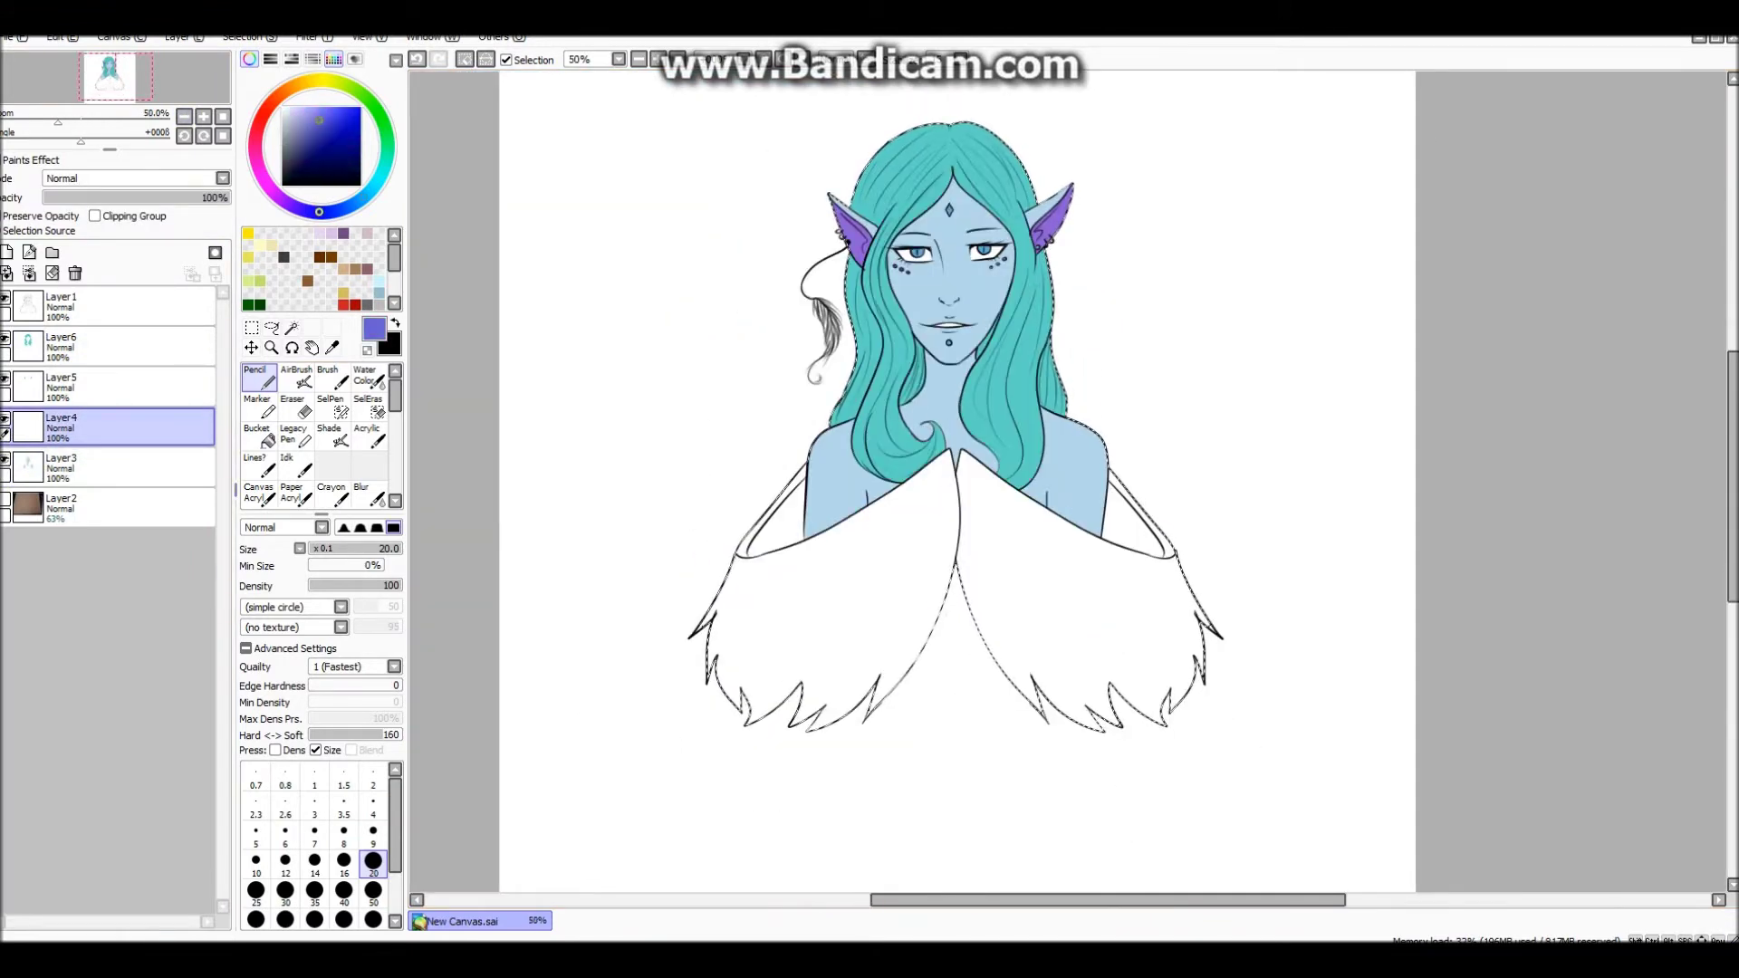
pyautogui.hotkey('ctrl', 'shift', 'n')
pyautogui.scroll(2, 775, 547)
pyautogui.moveTo(826, 417)
pyautogui.mouseDown()
pyautogui.moveTo(831, 378)
pyautogui.moveTo(824, 546)
pyautogui.mouseUp()
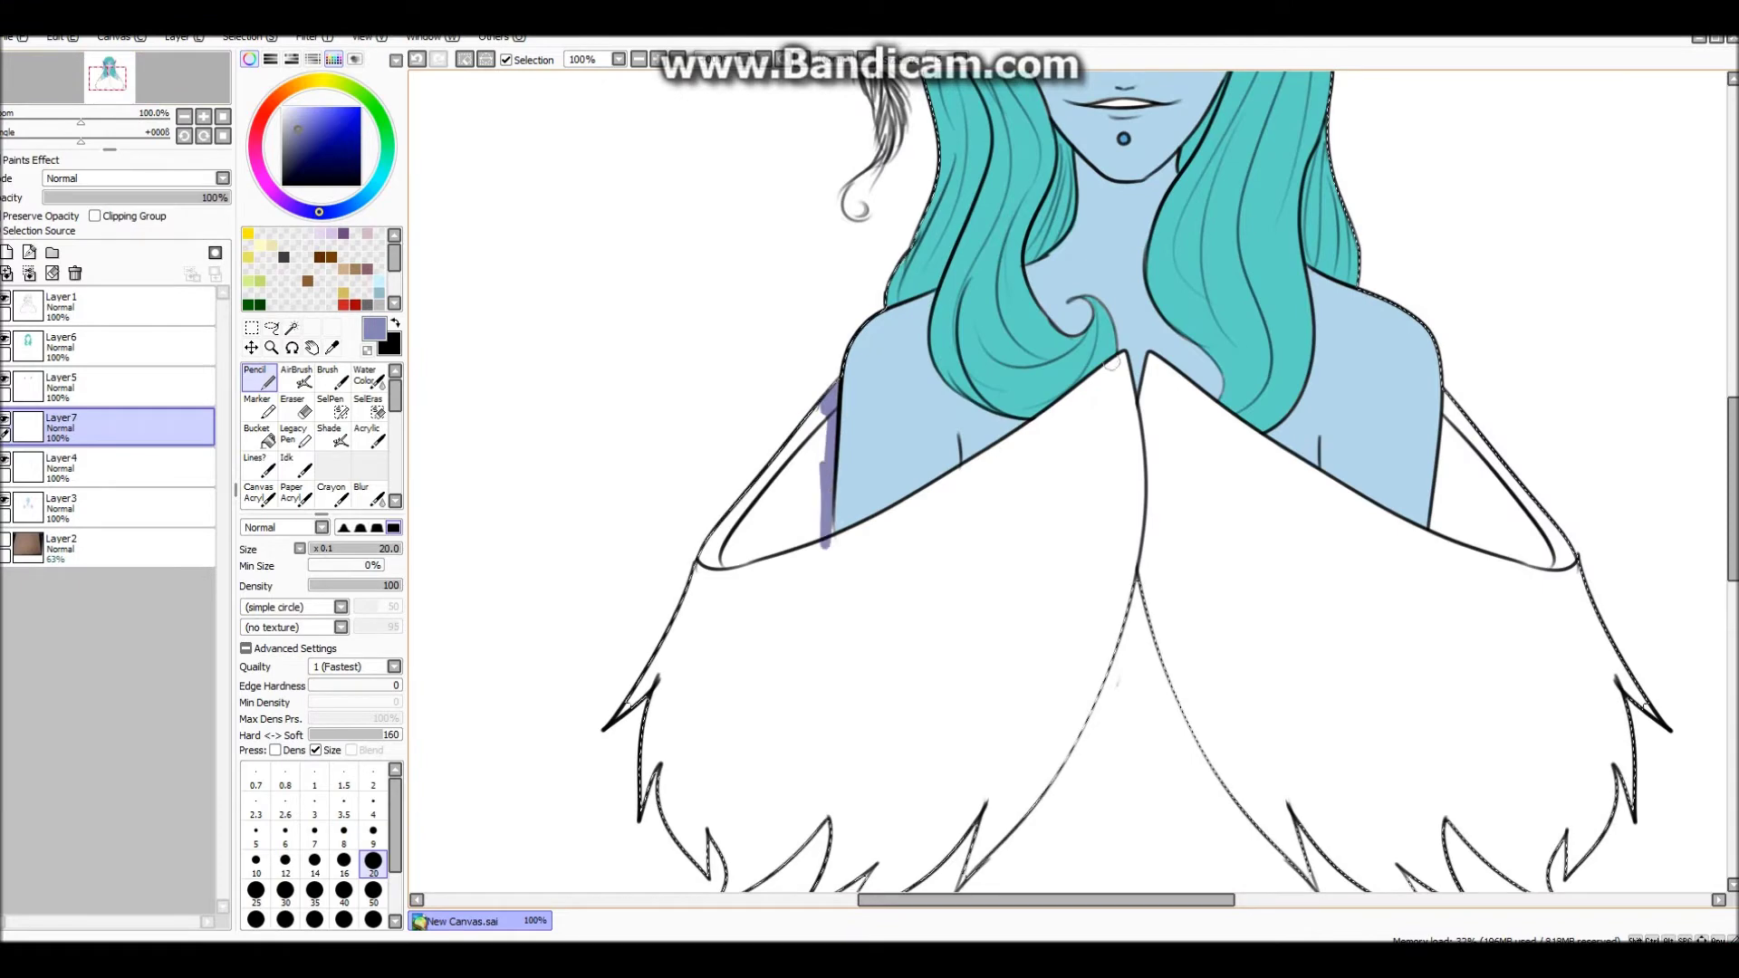
pyautogui.moveTo(1101, 371)
pyautogui.mouseDown()
pyautogui.moveTo(936, 485)
pyautogui.moveTo(922, 515)
pyautogui.moveTo(823, 543)
pyautogui.mouseUp()
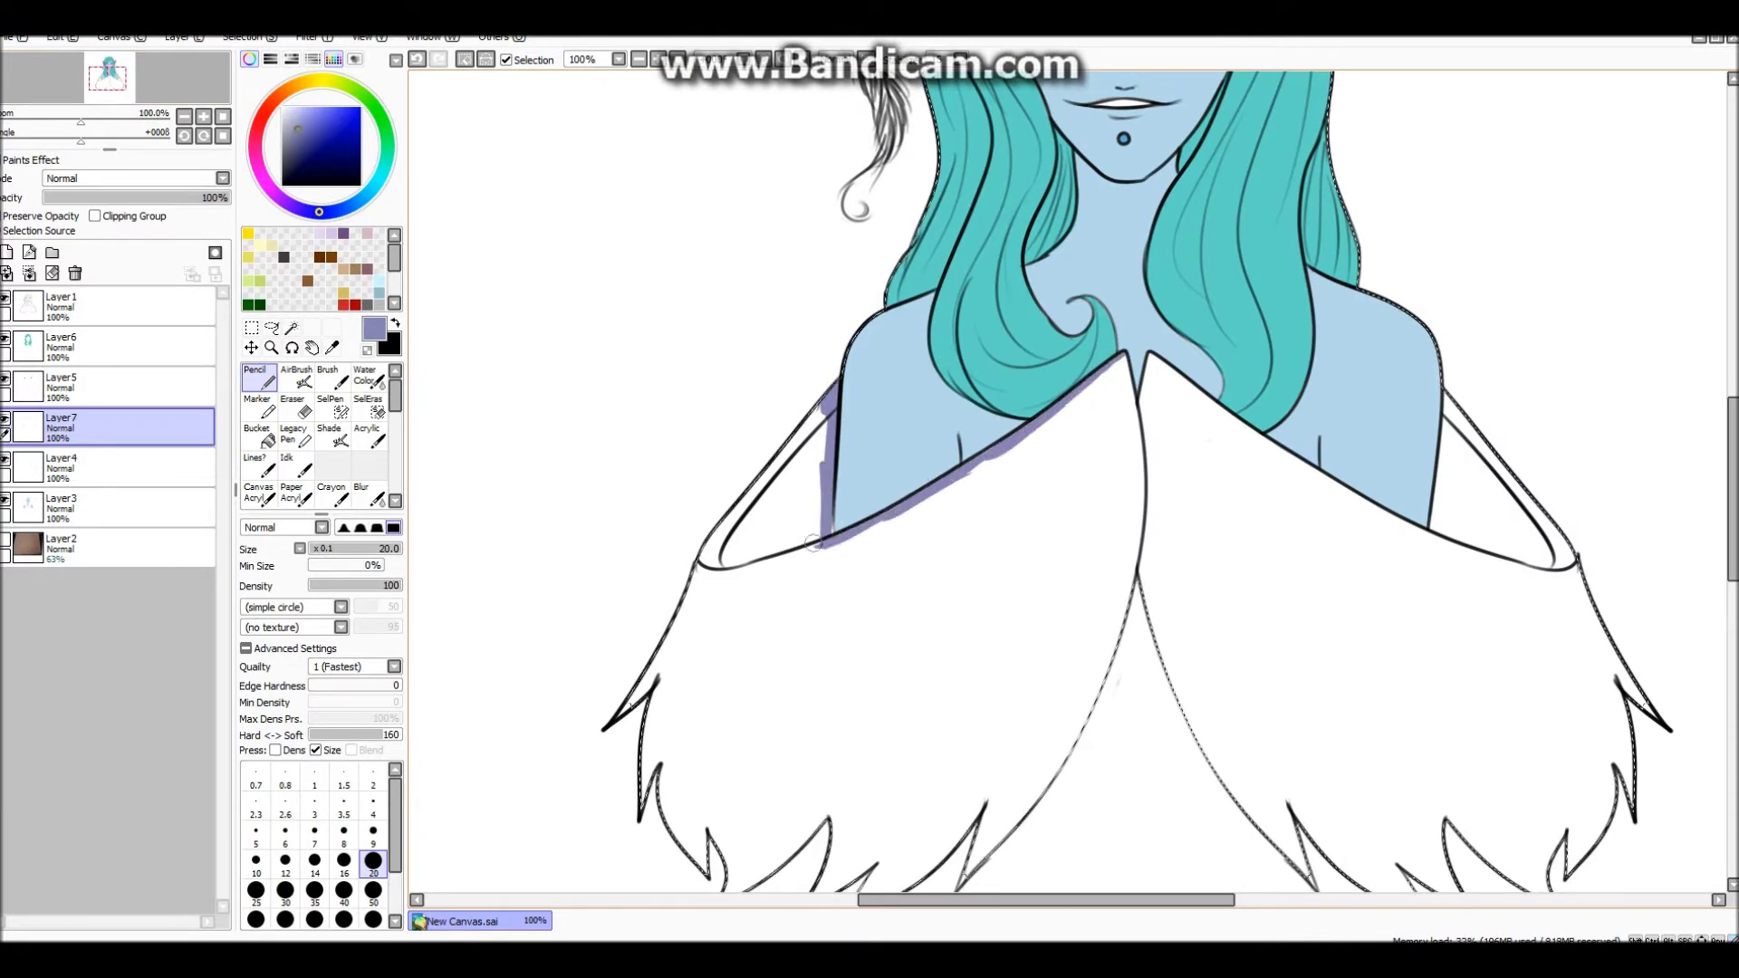
pyautogui.moveTo(1123, 357); pyautogui.dragTo(1109, 675)
pyautogui.moveTo(1147, 355); pyautogui.dragTo(1242, 437)
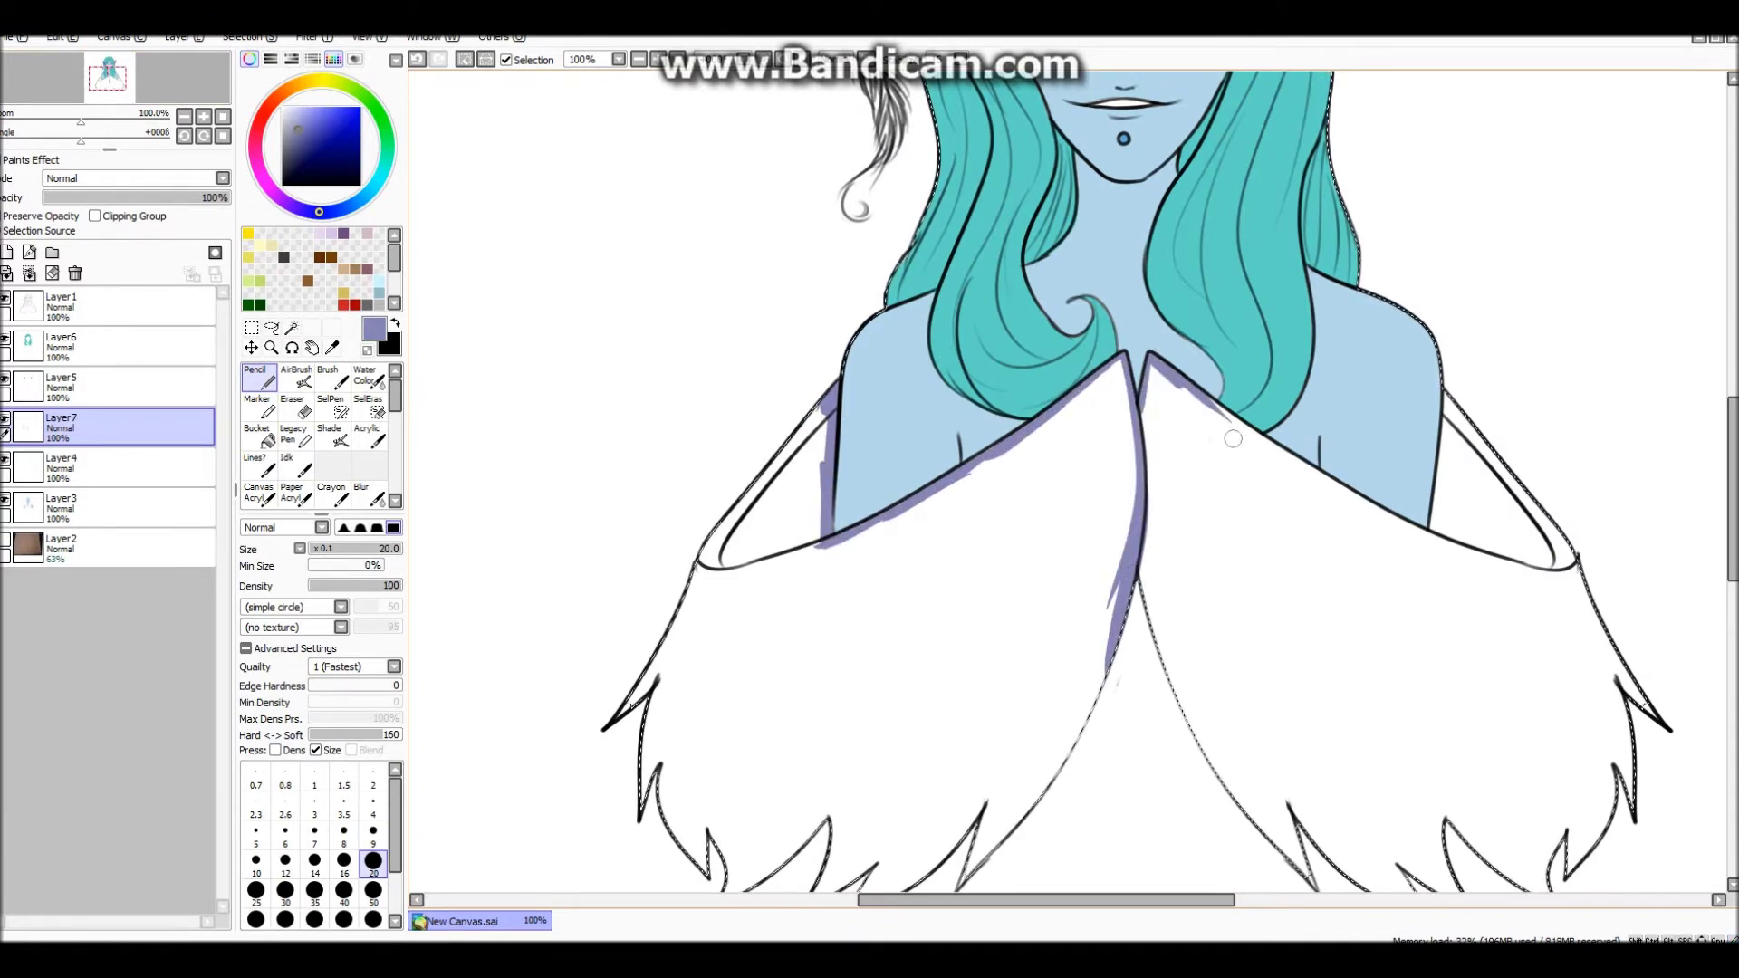
pyautogui.moveTo(1447, 390); pyautogui.dragTo(1434, 539)
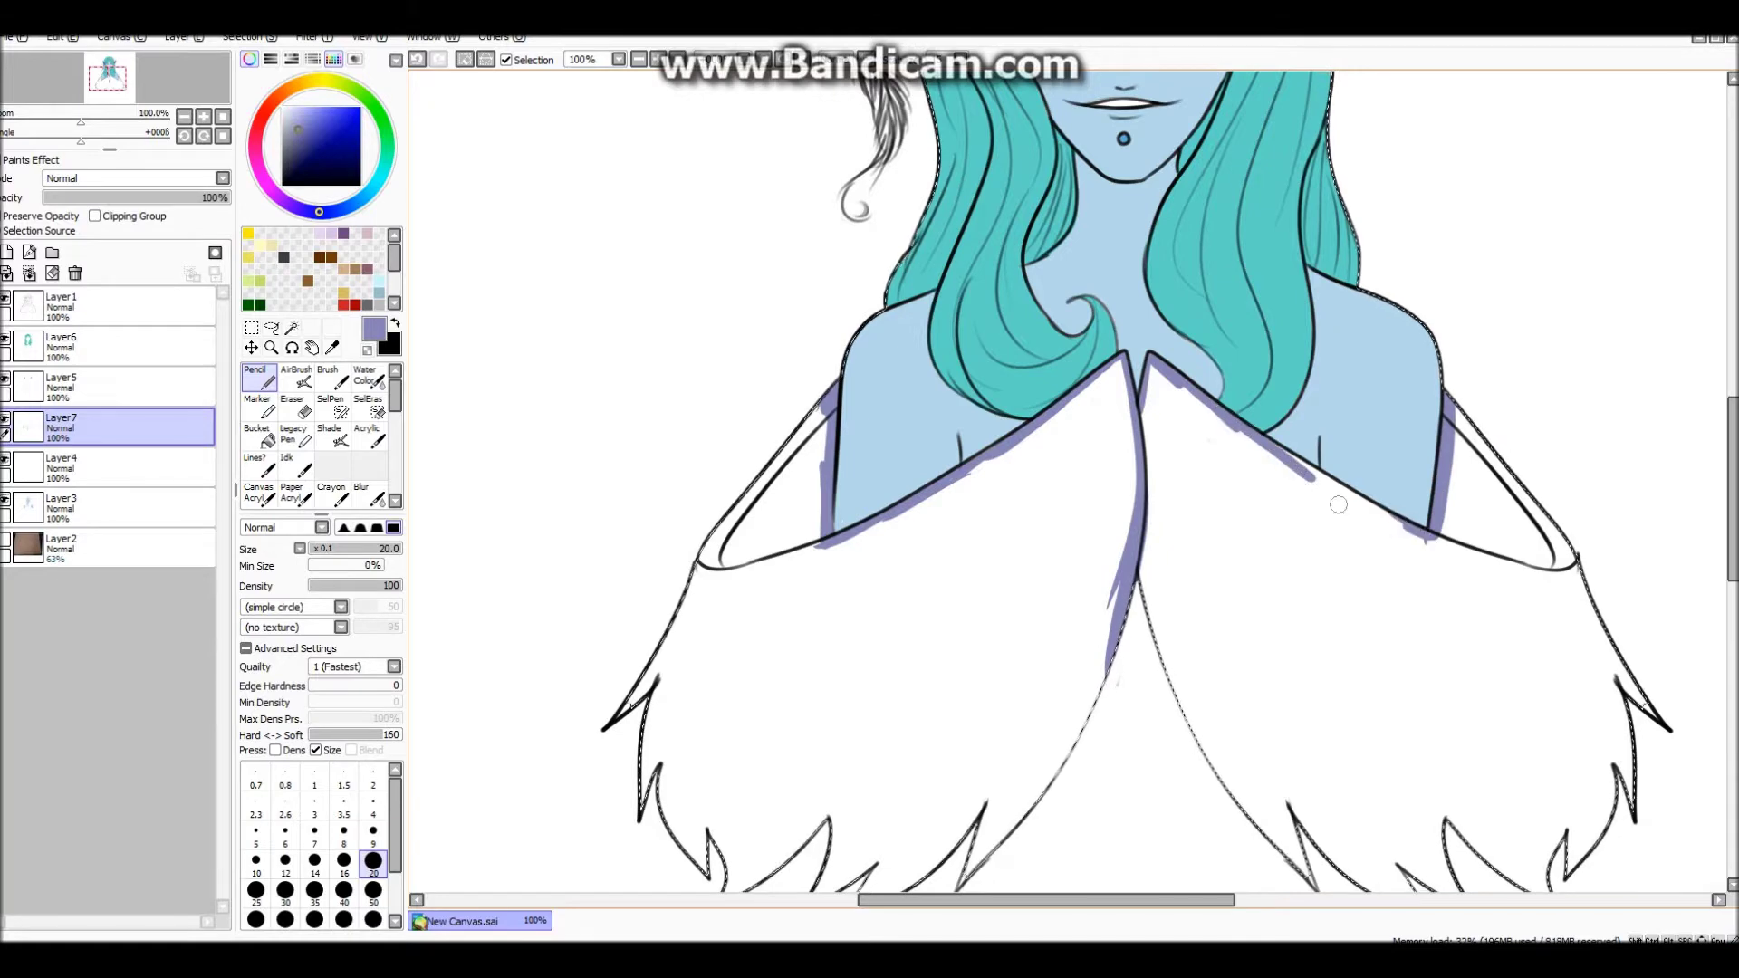
# Complete the muted purple cape outline and fill both halves of the cape.
pyautogui.scroll(2, 763, 404)
pyautogui.moveTo(763, 404); pyautogui.dragTo(932, 507)
pyautogui.scroll(-3, 906, 489)
pyautogui.click(873, 458)
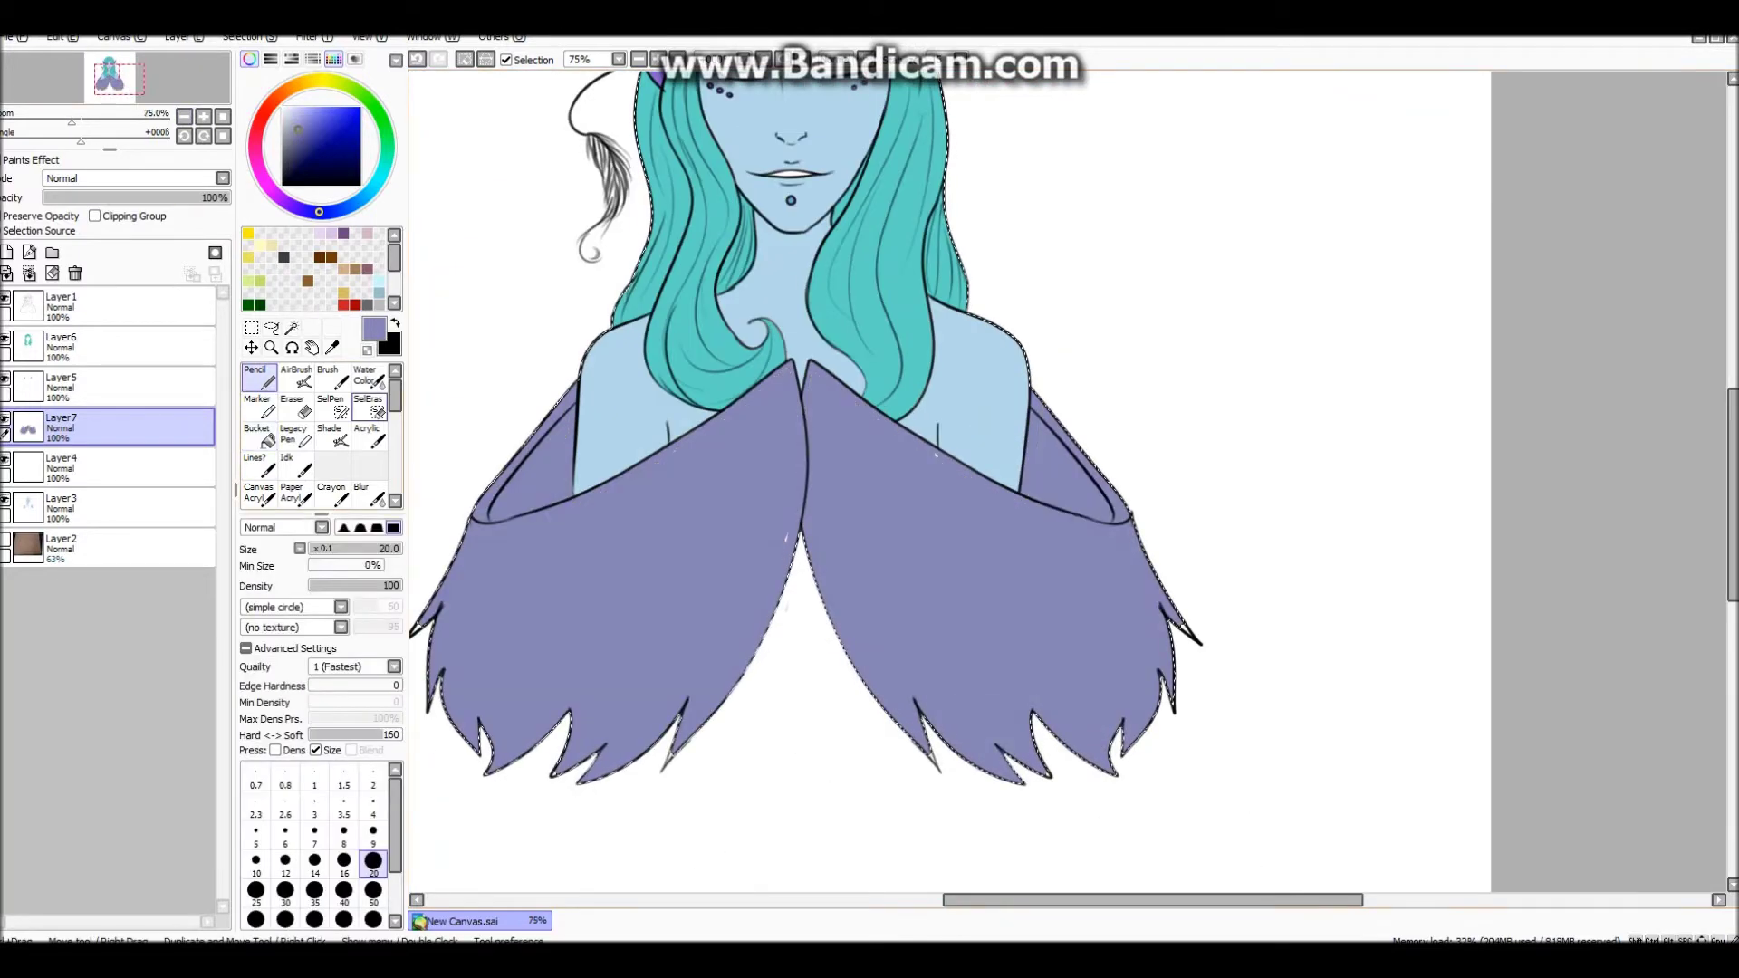
# Remove the selection and paint the unfilled gaps at the cape's ragged hem tips muted purple.
pyautogui.hotkey('ctrl', 'd')
pyautogui.scroll(4, 1045, 783)
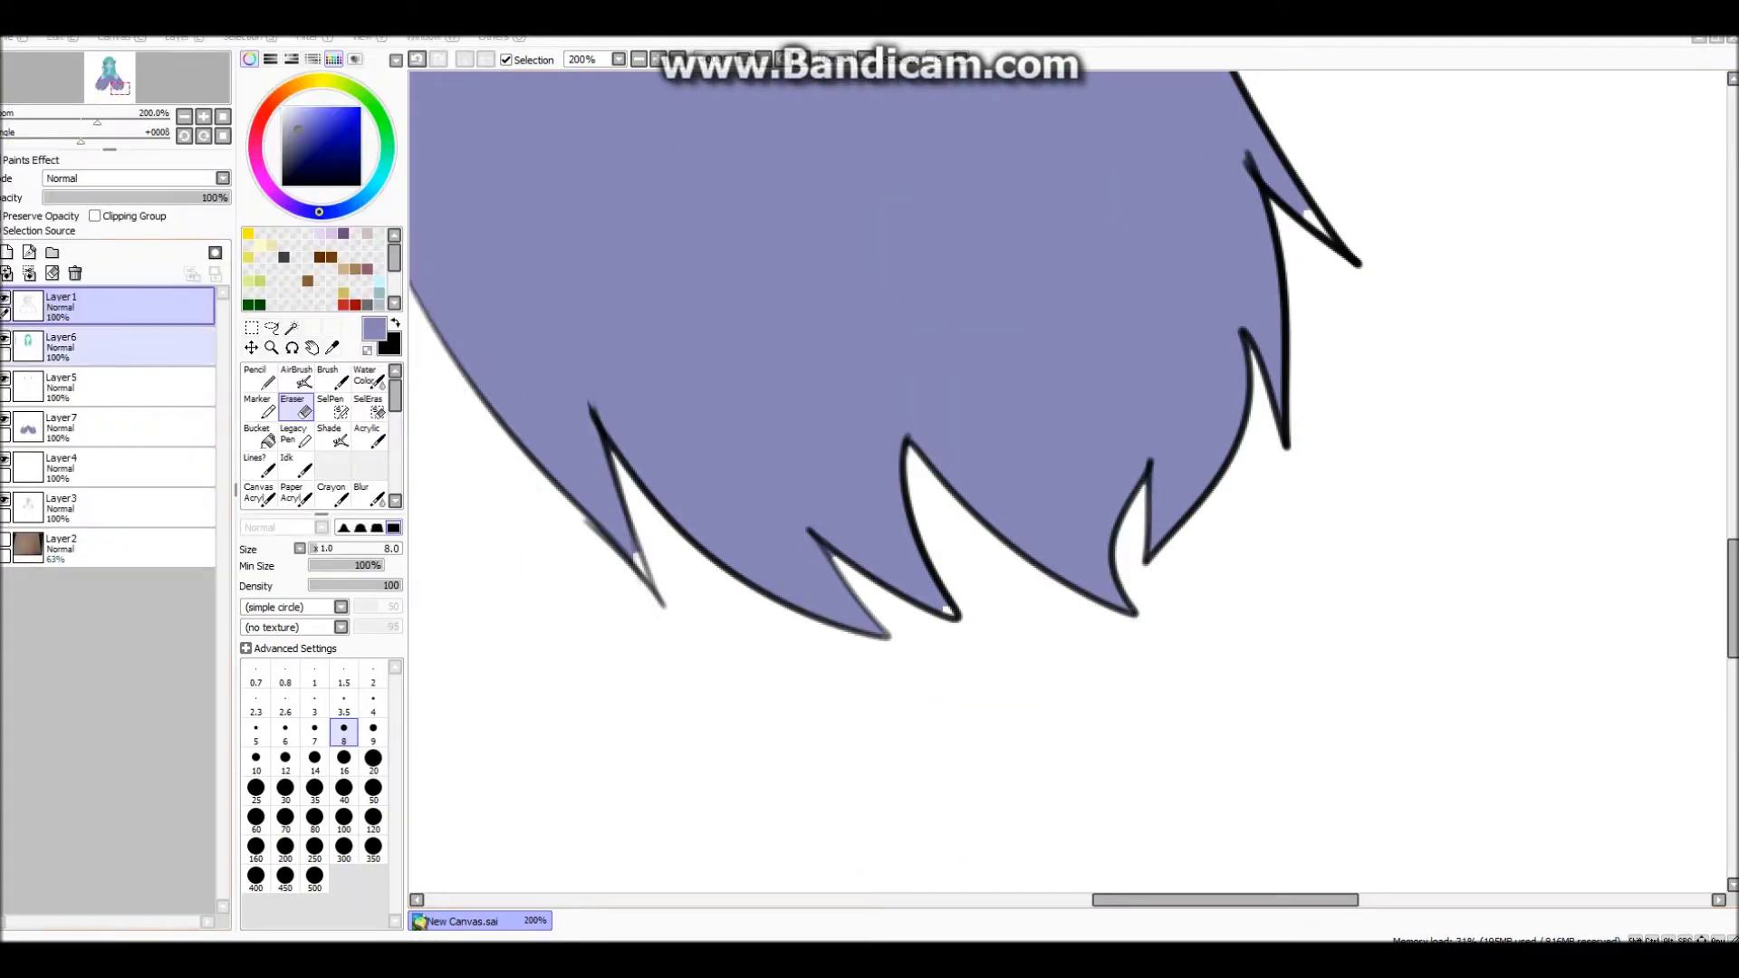
pyautogui.click(127, 425)
pyautogui.hscroll(-5, 1068, 489)
pyautogui.hscroll(5, 1069, 489)
pyautogui.press('n')
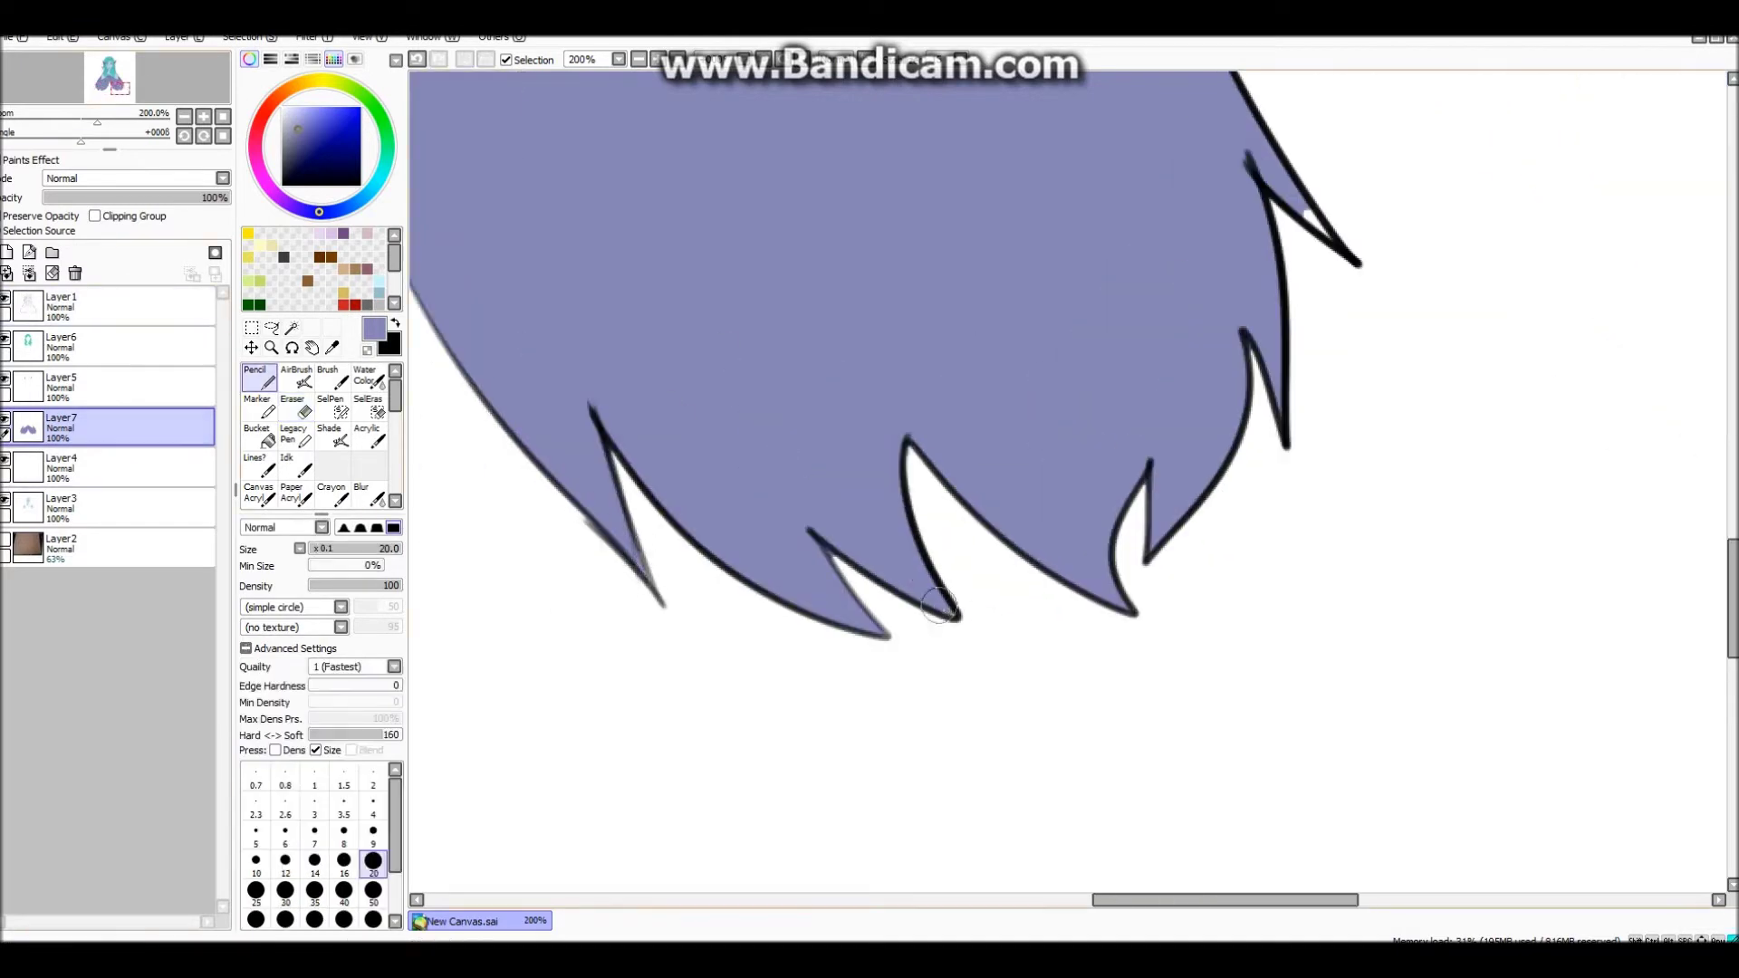
pyautogui.hscroll(5, 778, 421)
pyautogui.scroll(3, 779, 421)
pyautogui.press('-')
pyautogui.press('-')
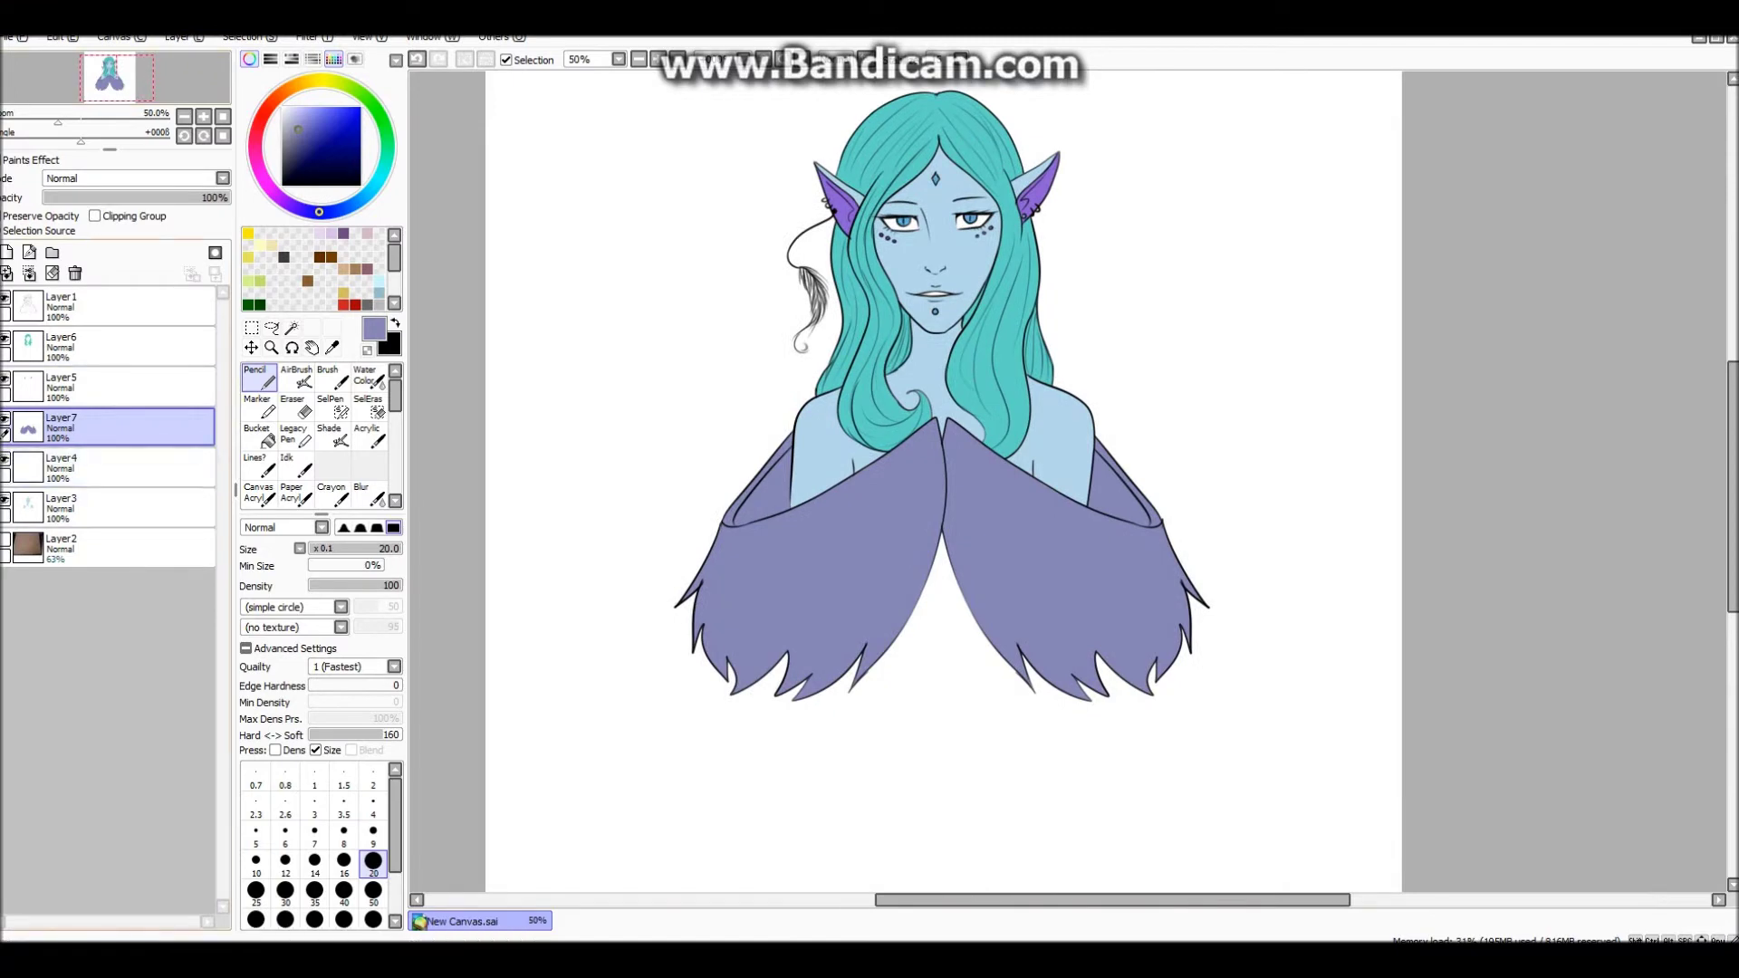
# Add a new layer and place it between the iris color layer and the skin layer.
pyautogui.click(109, 467)
pyautogui.click(177, 38)
pyautogui.click(208, 54)
pyautogui.press('+')
pyautogui.press('+')
pyautogui.press('+')
pyautogui.moveTo(108, 467); pyautogui.dragTo(109, 508)
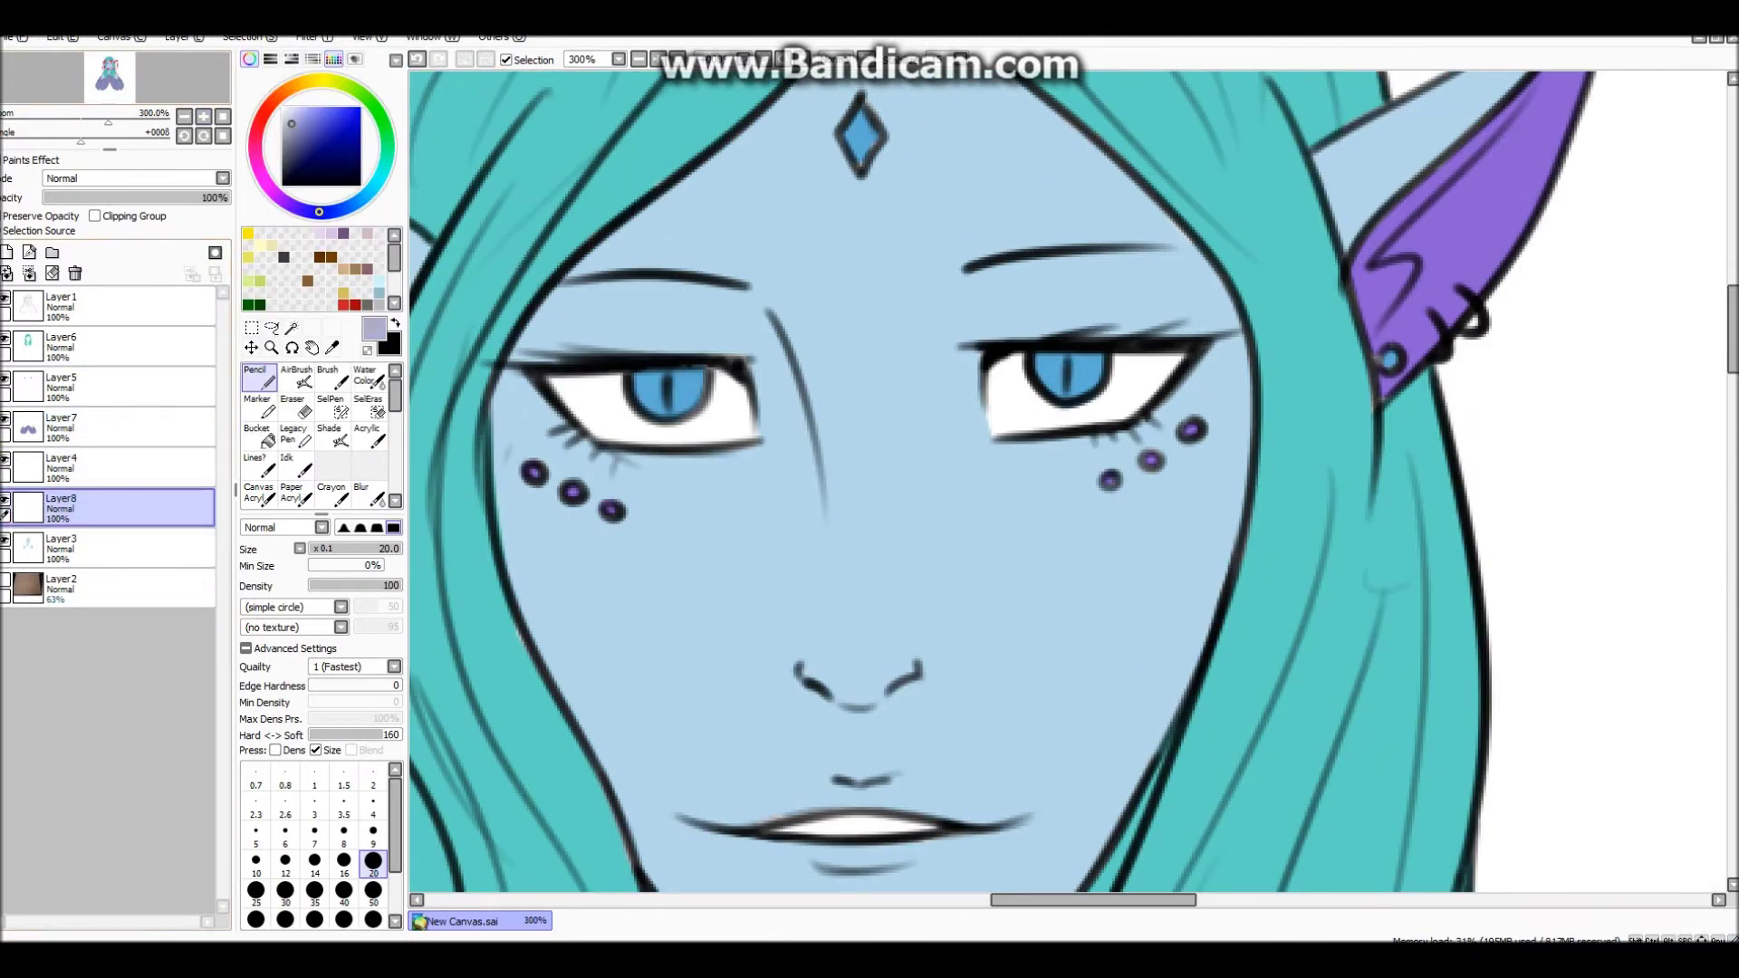
# Paint the whites of both eyes and the teeth pale lavender on the new layer with the Pencil at size 20.
pyautogui.moveTo(610, 432); pyautogui.dragTo(716, 413)
pyautogui.moveTo(999, 366); pyautogui.dragTo(1123, 380)
pyautogui.scroll(-2, 1123, 381)
pyautogui.scroll(2, 662, 272)
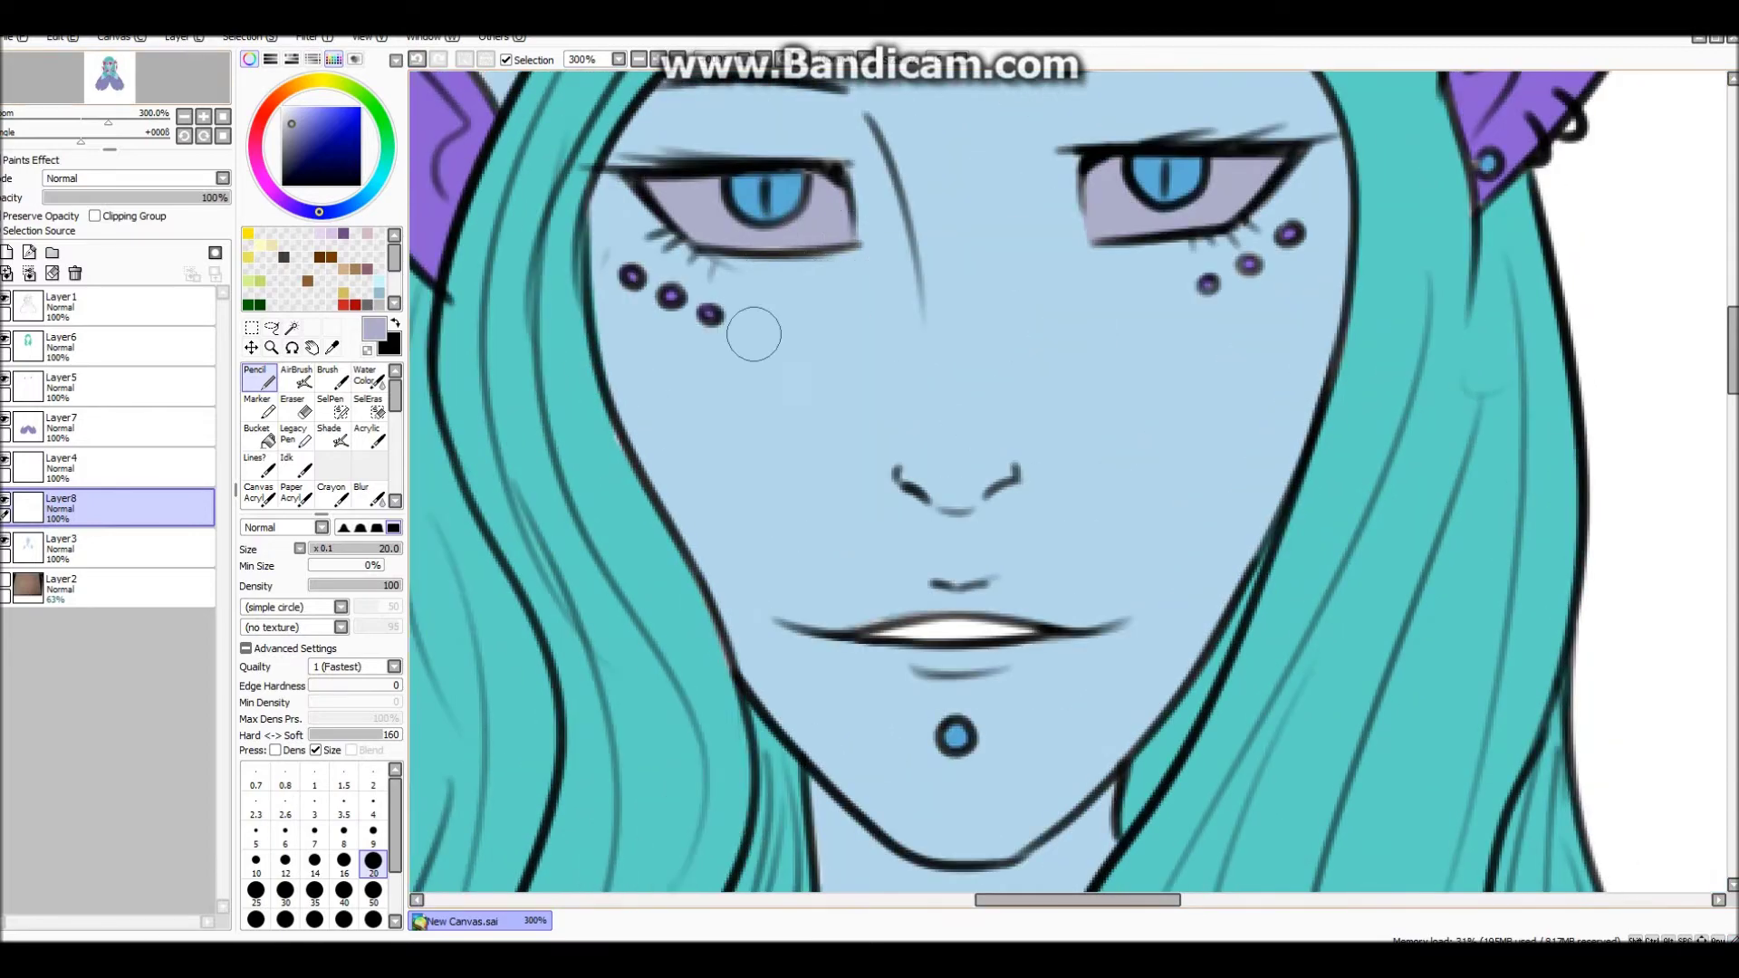
pyautogui.moveTo(963, 620)
pyautogui.mouseDown()
pyautogui.moveTo(1032, 625)
pyautogui.moveTo(892, 639)
pyautogui.mouseUp()
# Brighten the eye-white and teeth layer by setting luminescence to +64 in Hue and Saturation.
pyautogui.click(313, 36)
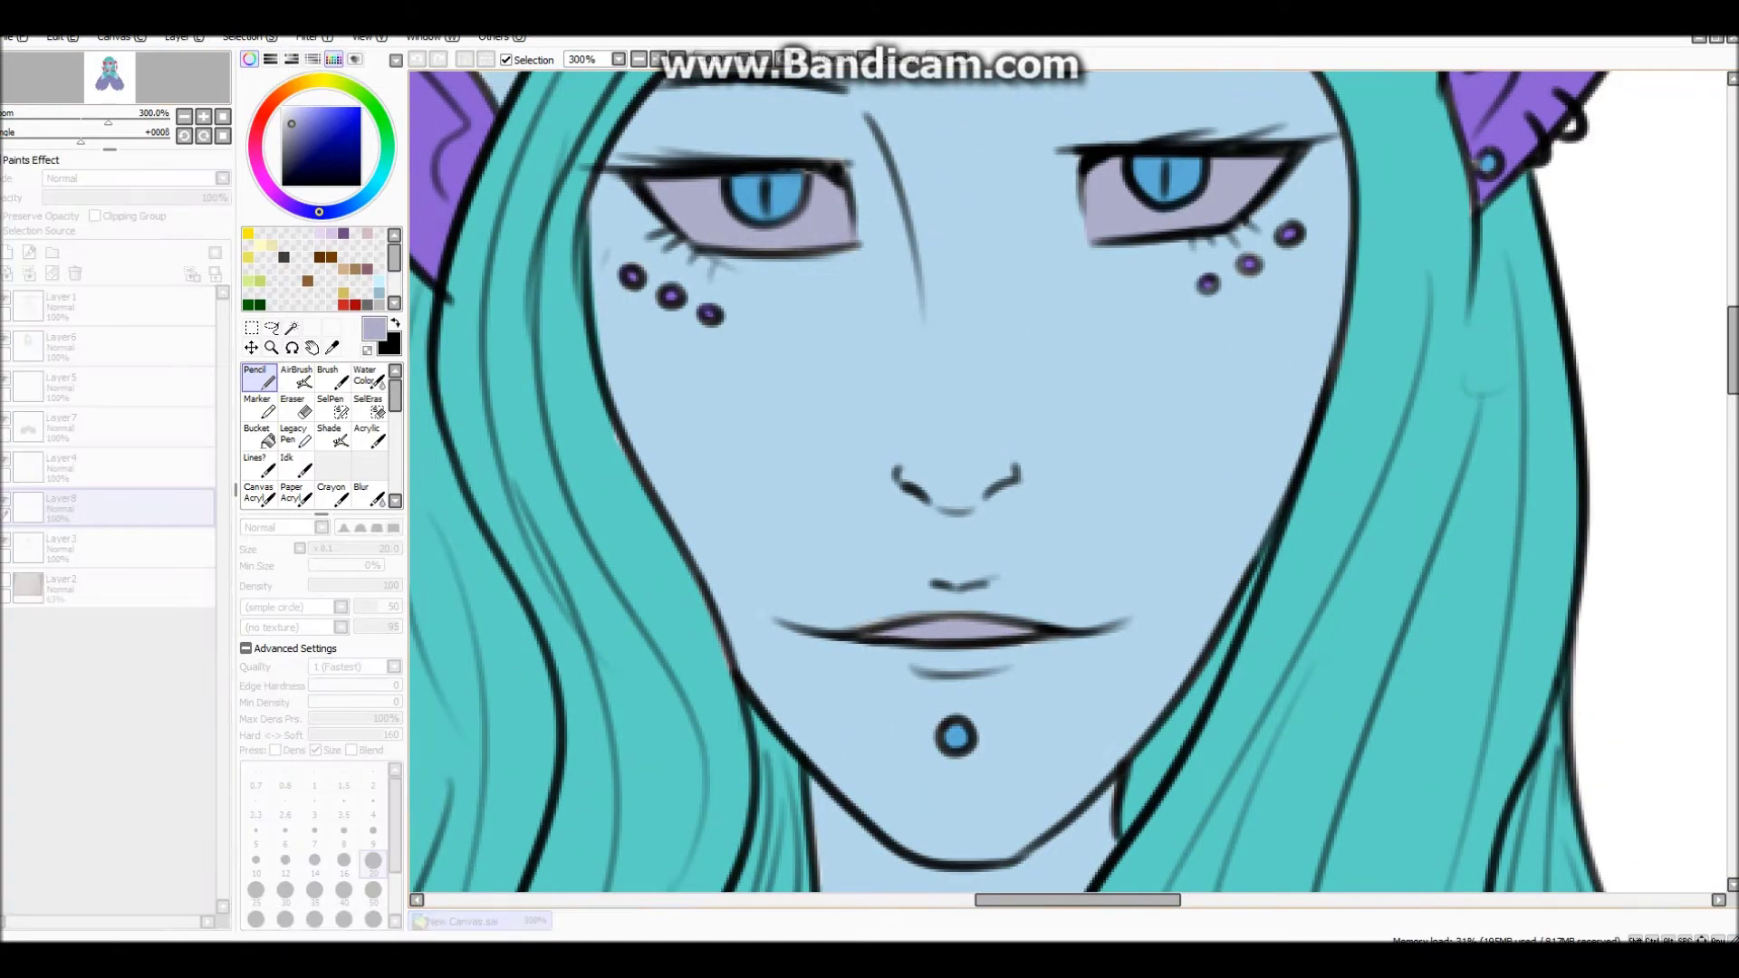
pyautogui.press('Return')
pyautogui.press('Return')
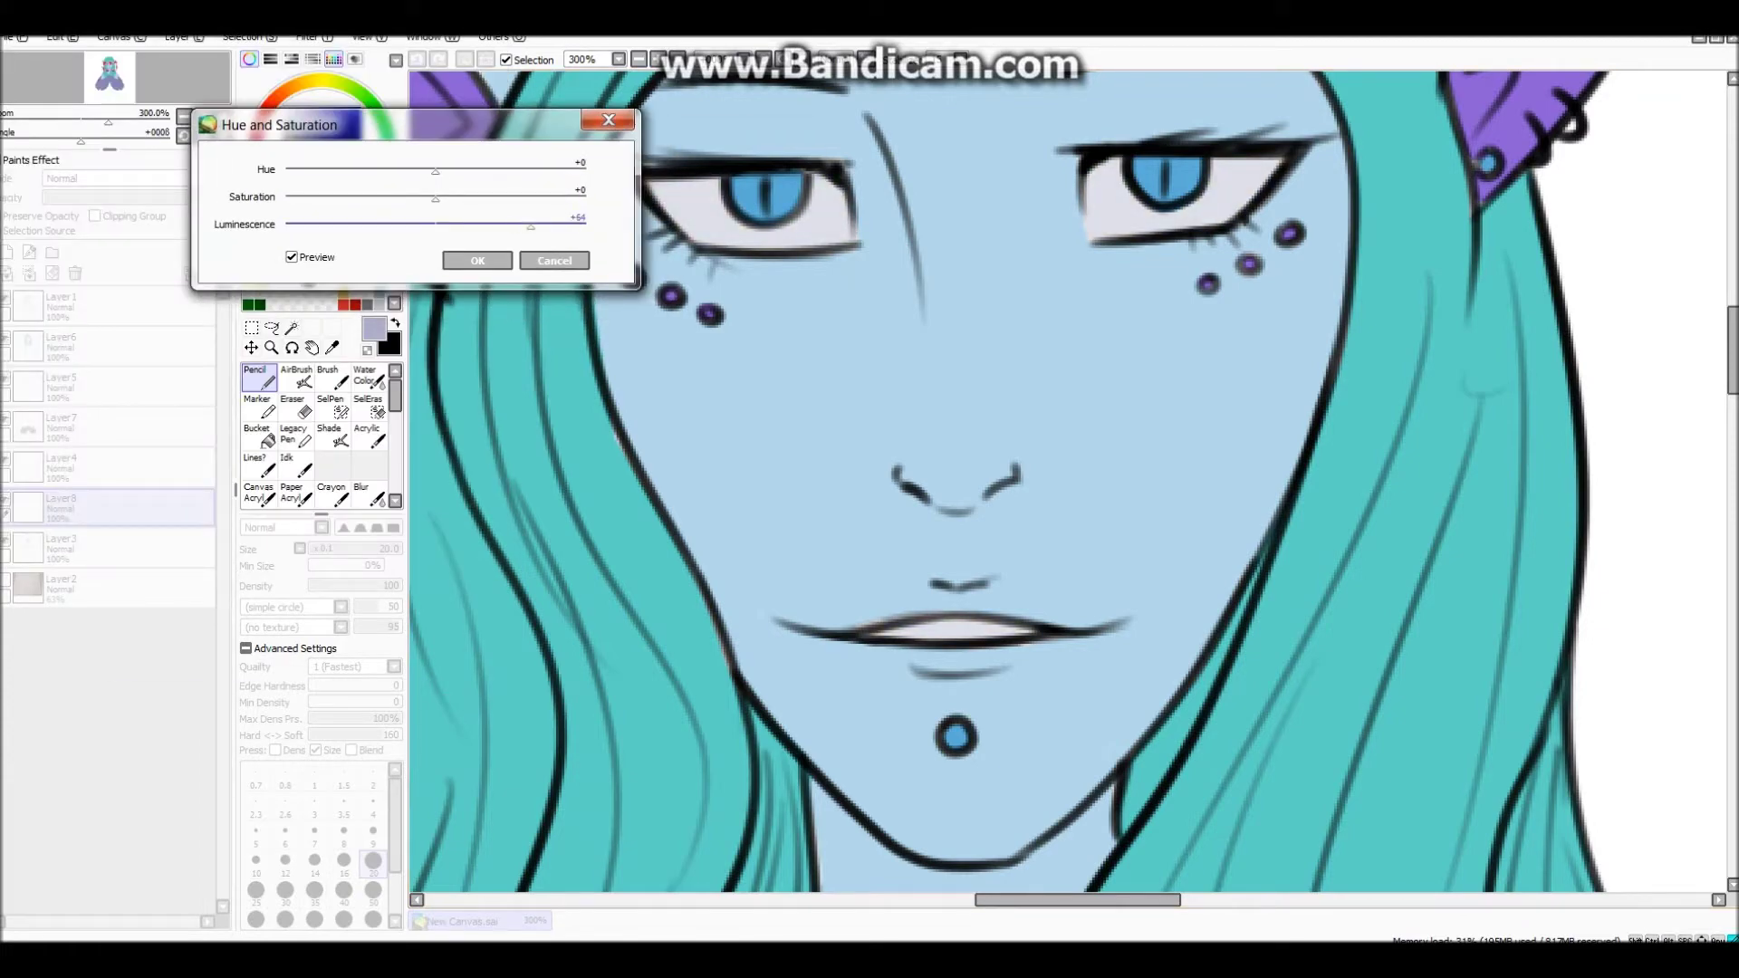
pyautogui.press('Return')
# Recolor the inner ears and cheek dots on Layer5 pale green with hue -76, saturation +15 and luminescence +50.
pyautogui.scroll(-4, 1068, 479)
pyautogui.click(118, 386)
pyautogui.click(308, 36)
pyautogui.click(381, 58)
pyautogui.hotkey('ctrl', 'u')
pyautogui.moveTo(435, 226); pyautogui.dragTo(478, 227)
pyautogui.moveTo(435, 198); pyautogui.dragTo(380, 198)
pyautogui.moveTo(500, 170); pyautogui.dragTo(382, 170)
pyautogui.moveTo(505, 196); pyautogui.dragTo(467, 196)
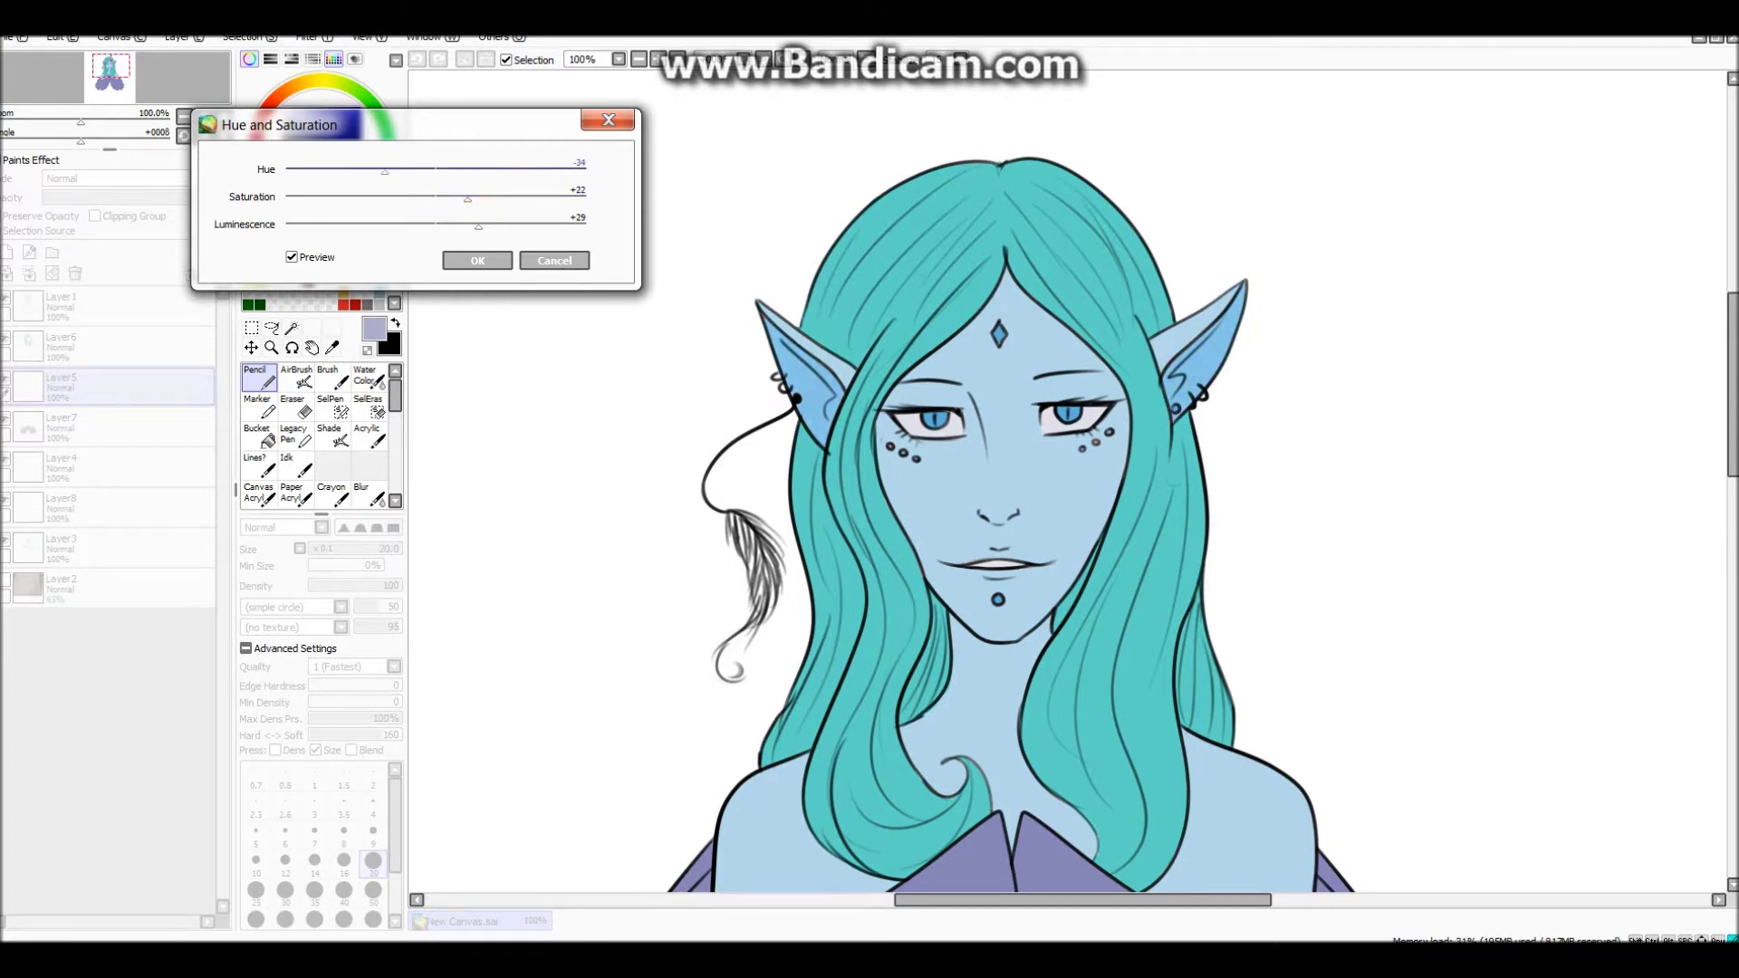
pyautogui.moveTo(376, 170); pyautogui.dragTo(322, 170)
pyautogui.moveTo(467, 198); pyautogui.dragTo(443, 199)
pyautogui.moveTo(478, 226); pyautogui.dragTo(457, 198)
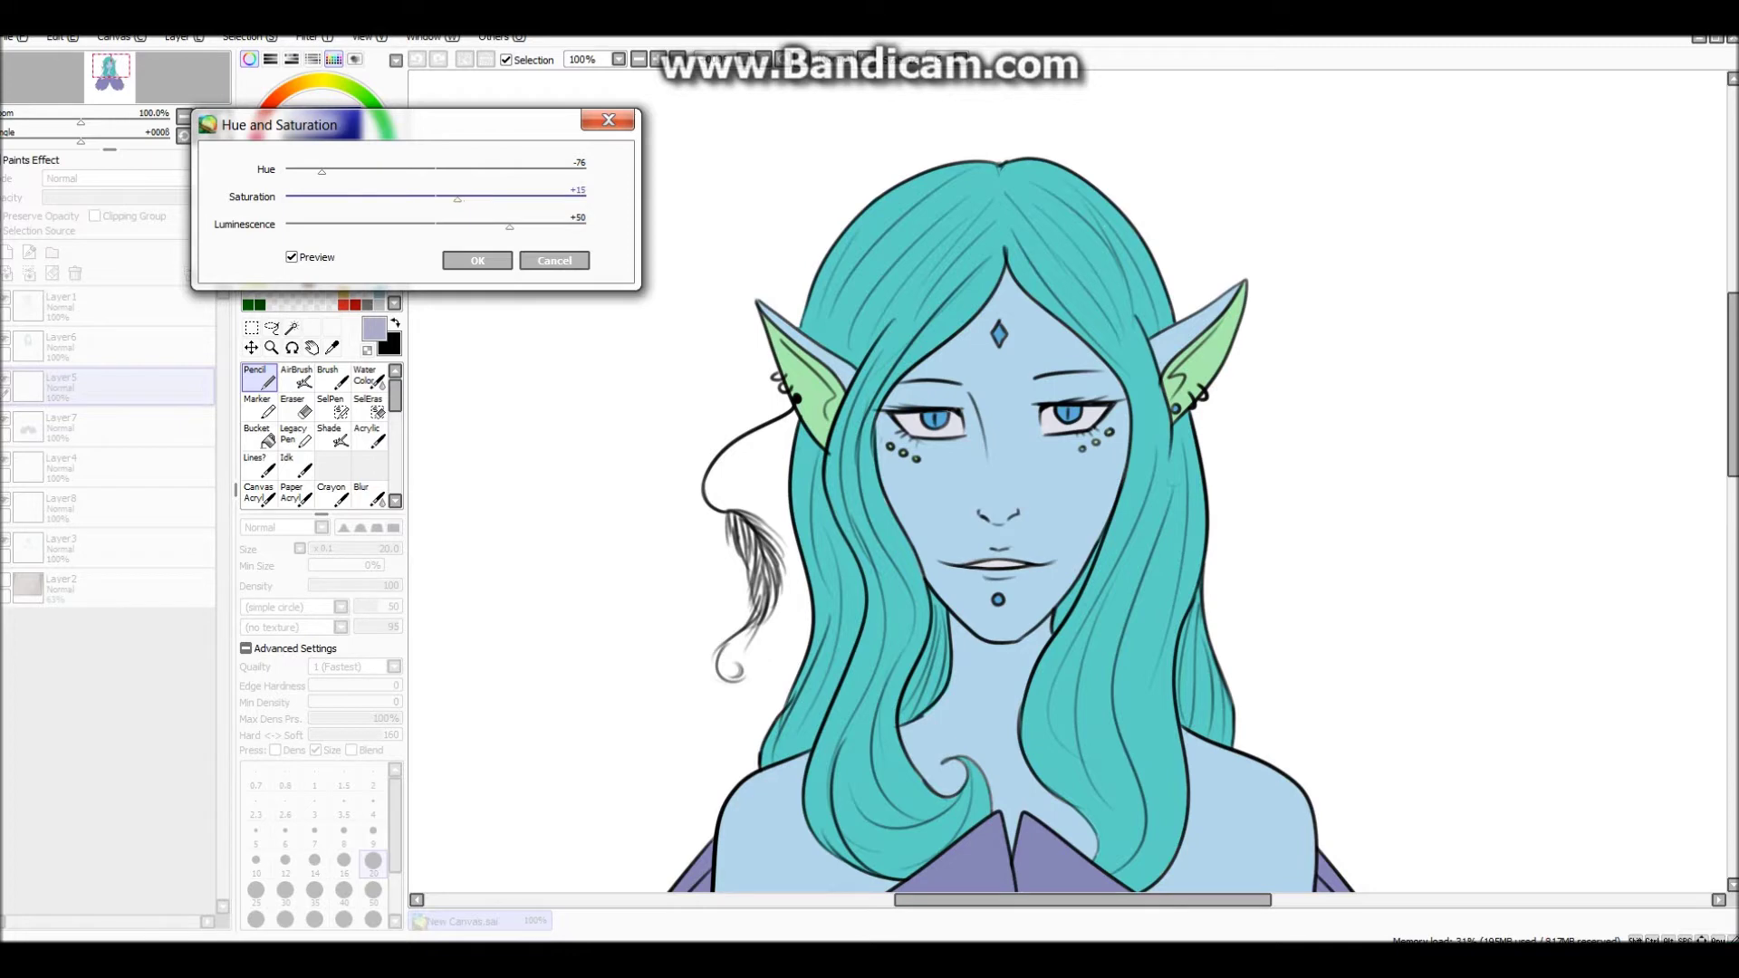
pyautogui.press('Return')
pyautogui.scroll(-1, 1050, 479)
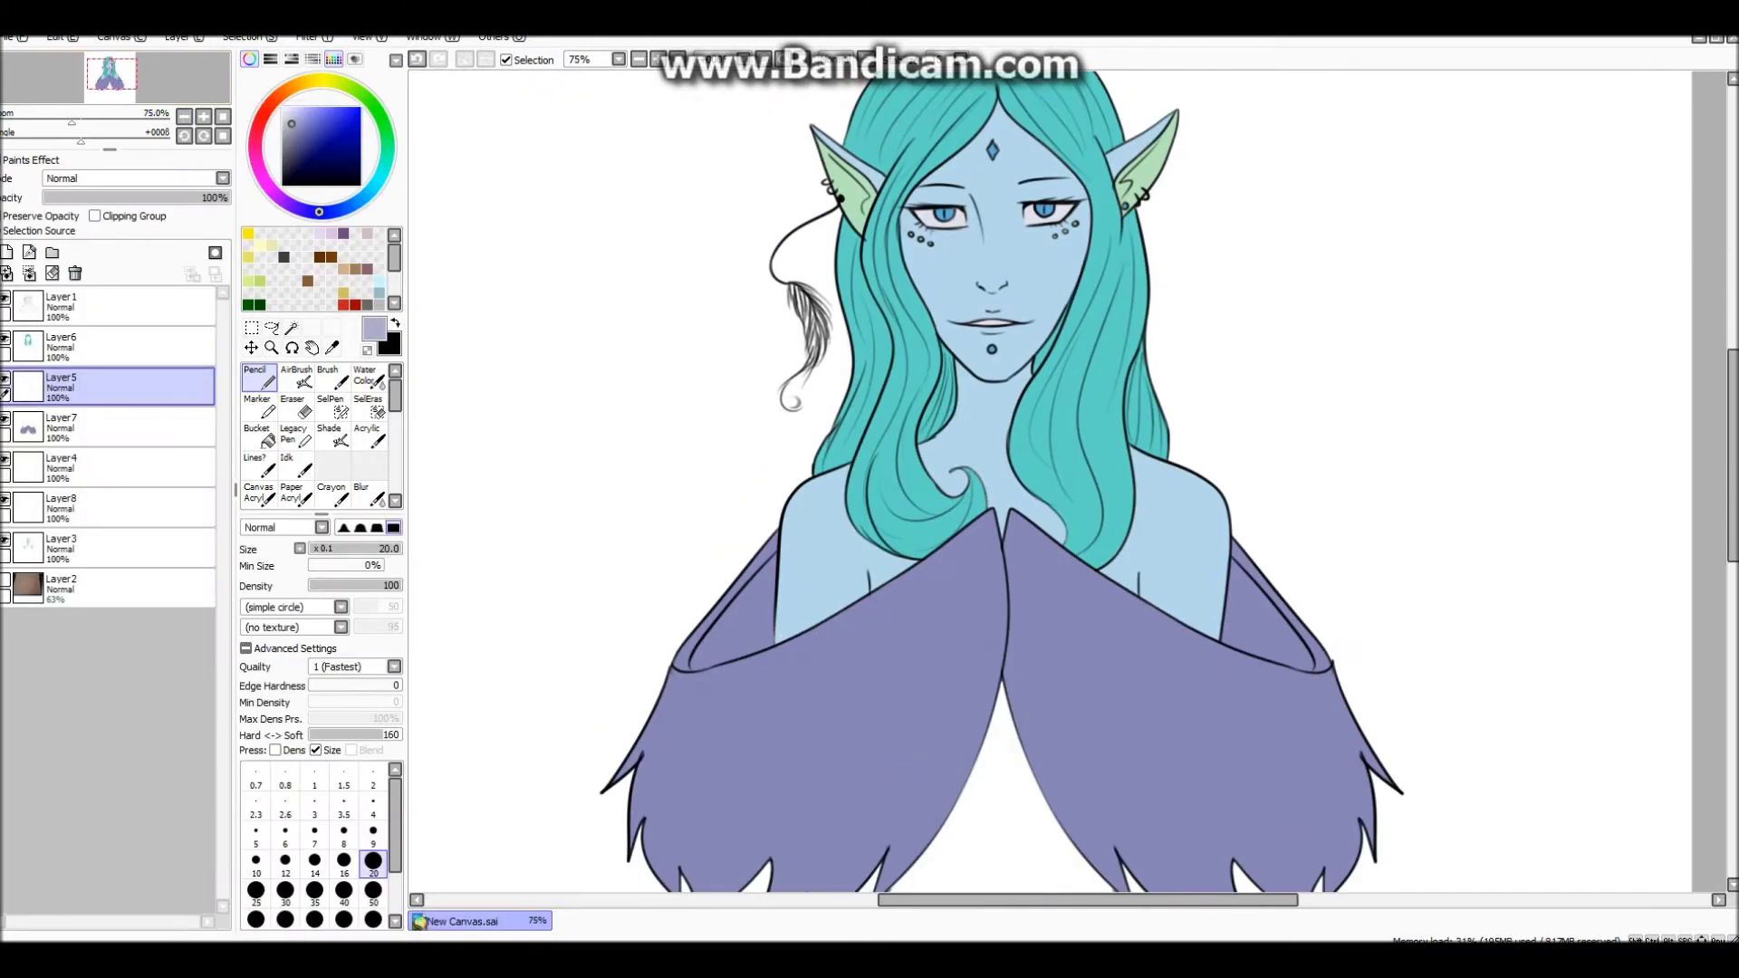
pyautogui.scroll(2, 1051, 480)
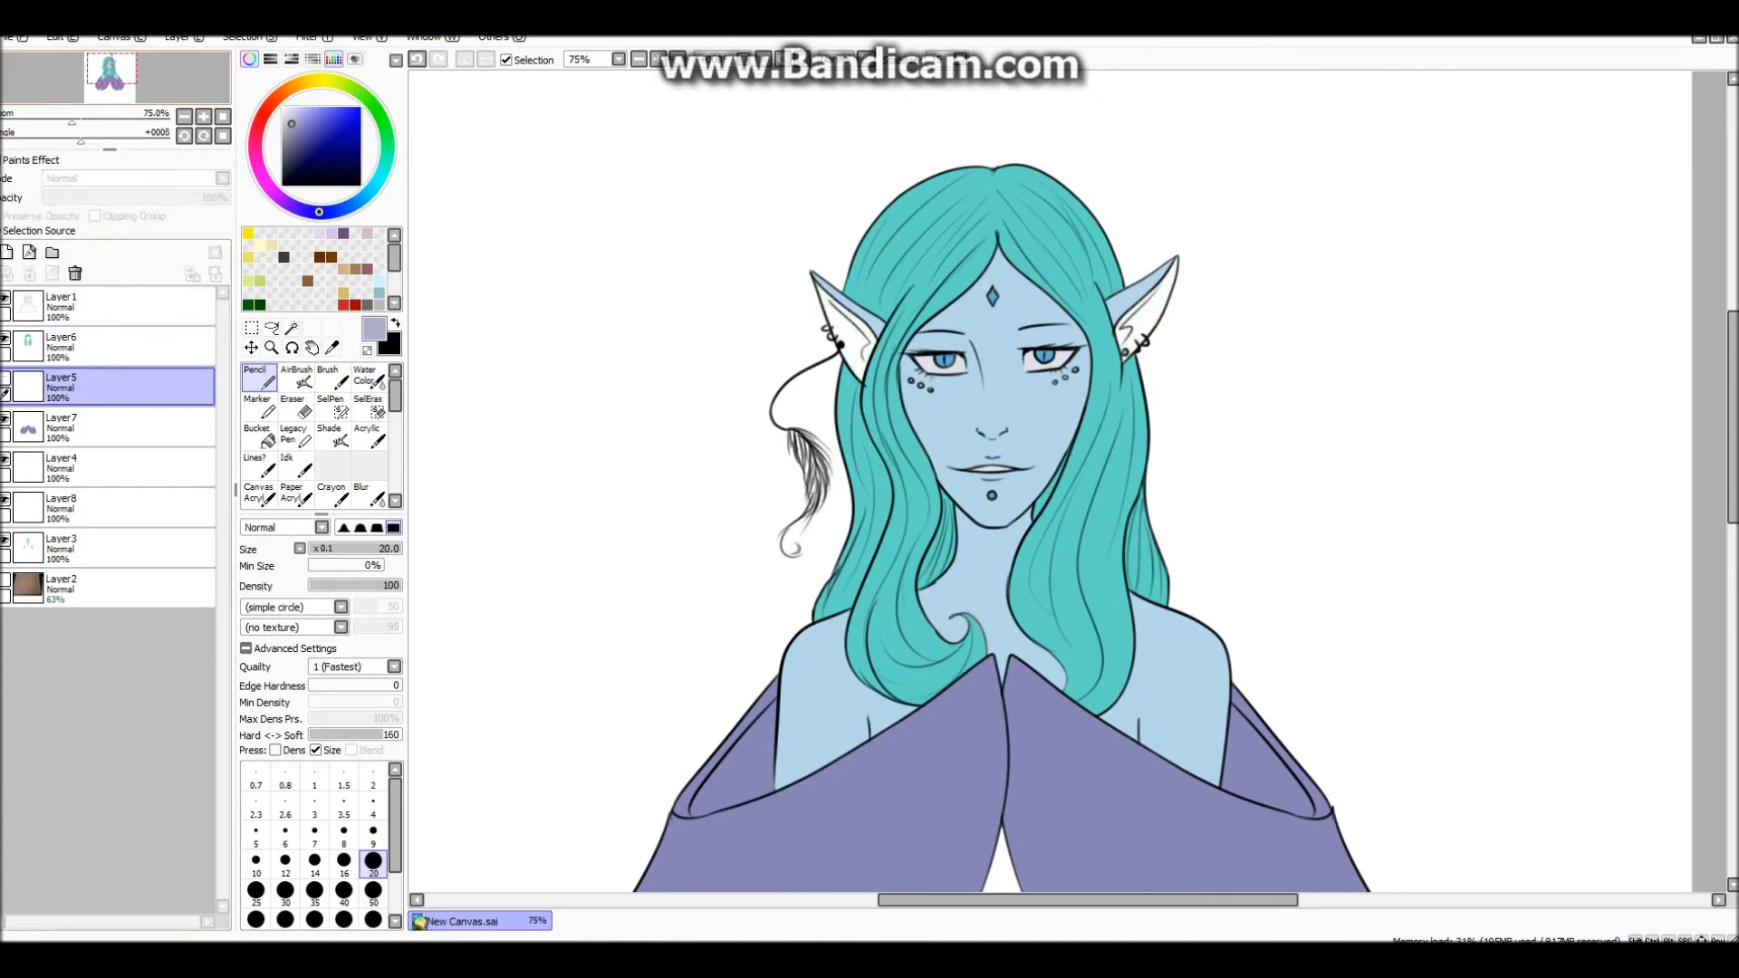
pyautogui.click(127, 548)
pyautogui.press('Delete')
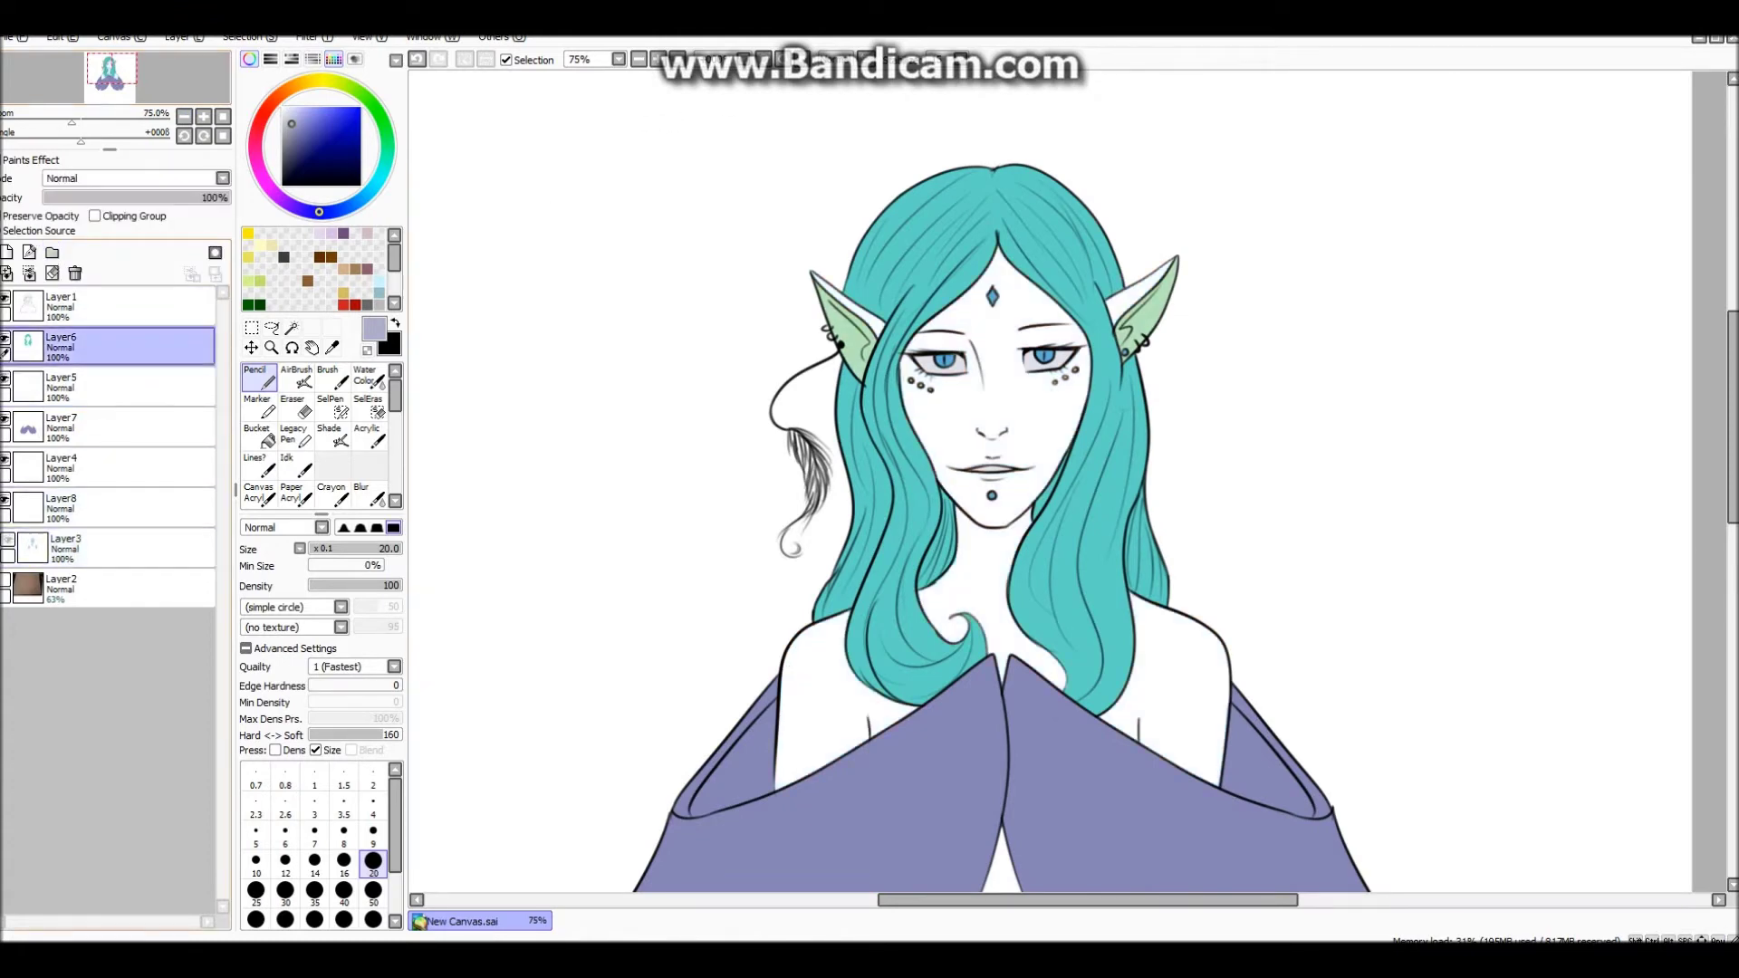
pyautogui.click(127, 507)
pyautogui.click(7, 253)
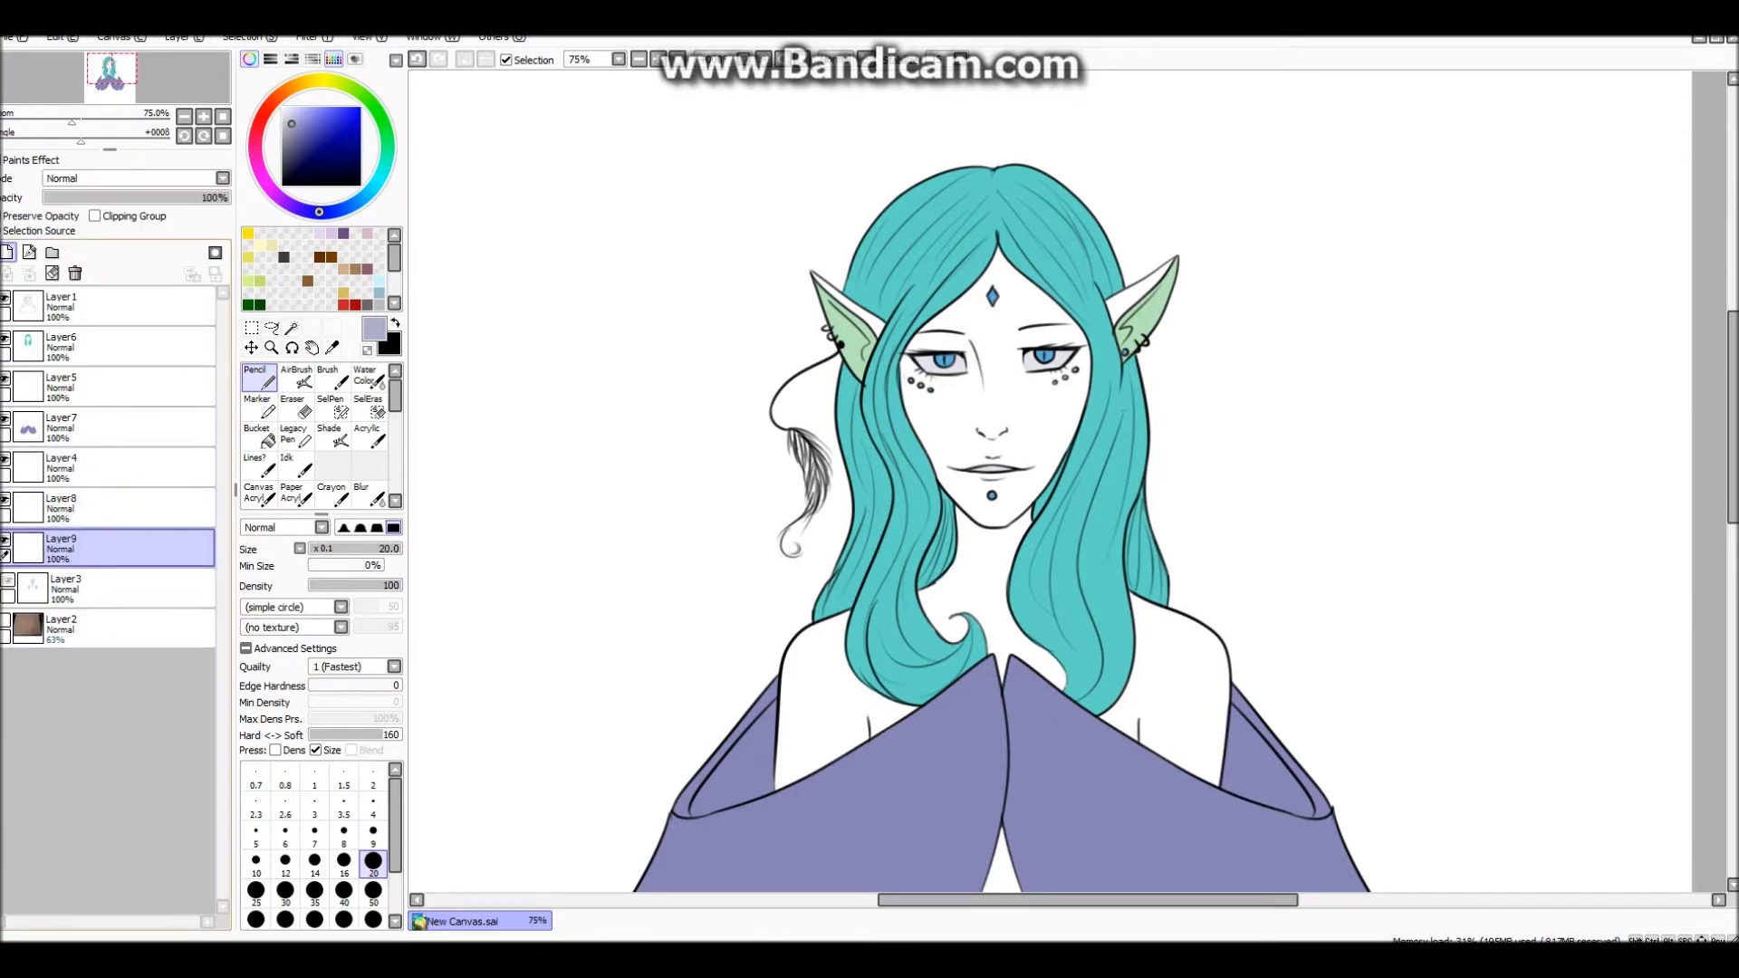
pyautogui.click(127, 589)
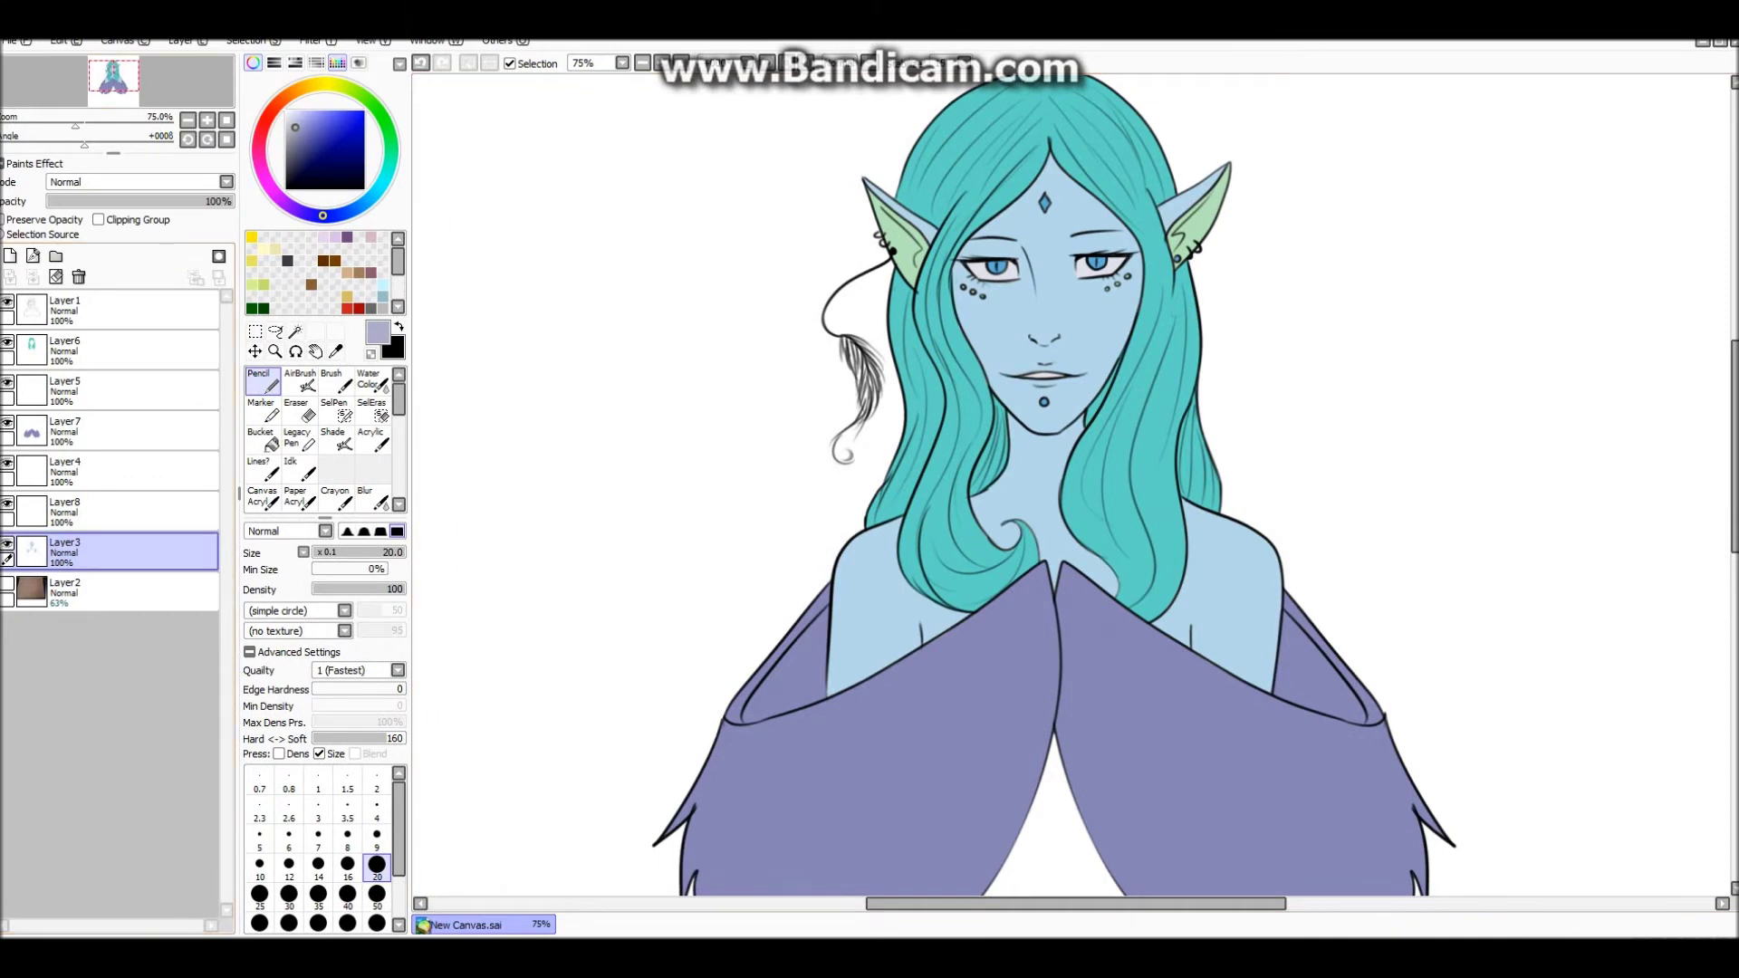
# Add a Multiply layer clipped to the skin layer and lay broad soft lavender shading on the face and shoulders with Water Color at size 250.
pyautogui.click(10, 256)
pyautogui.click(226, 181)
pyautogui.click(67, 212)
pyautogui.click(371, 382)
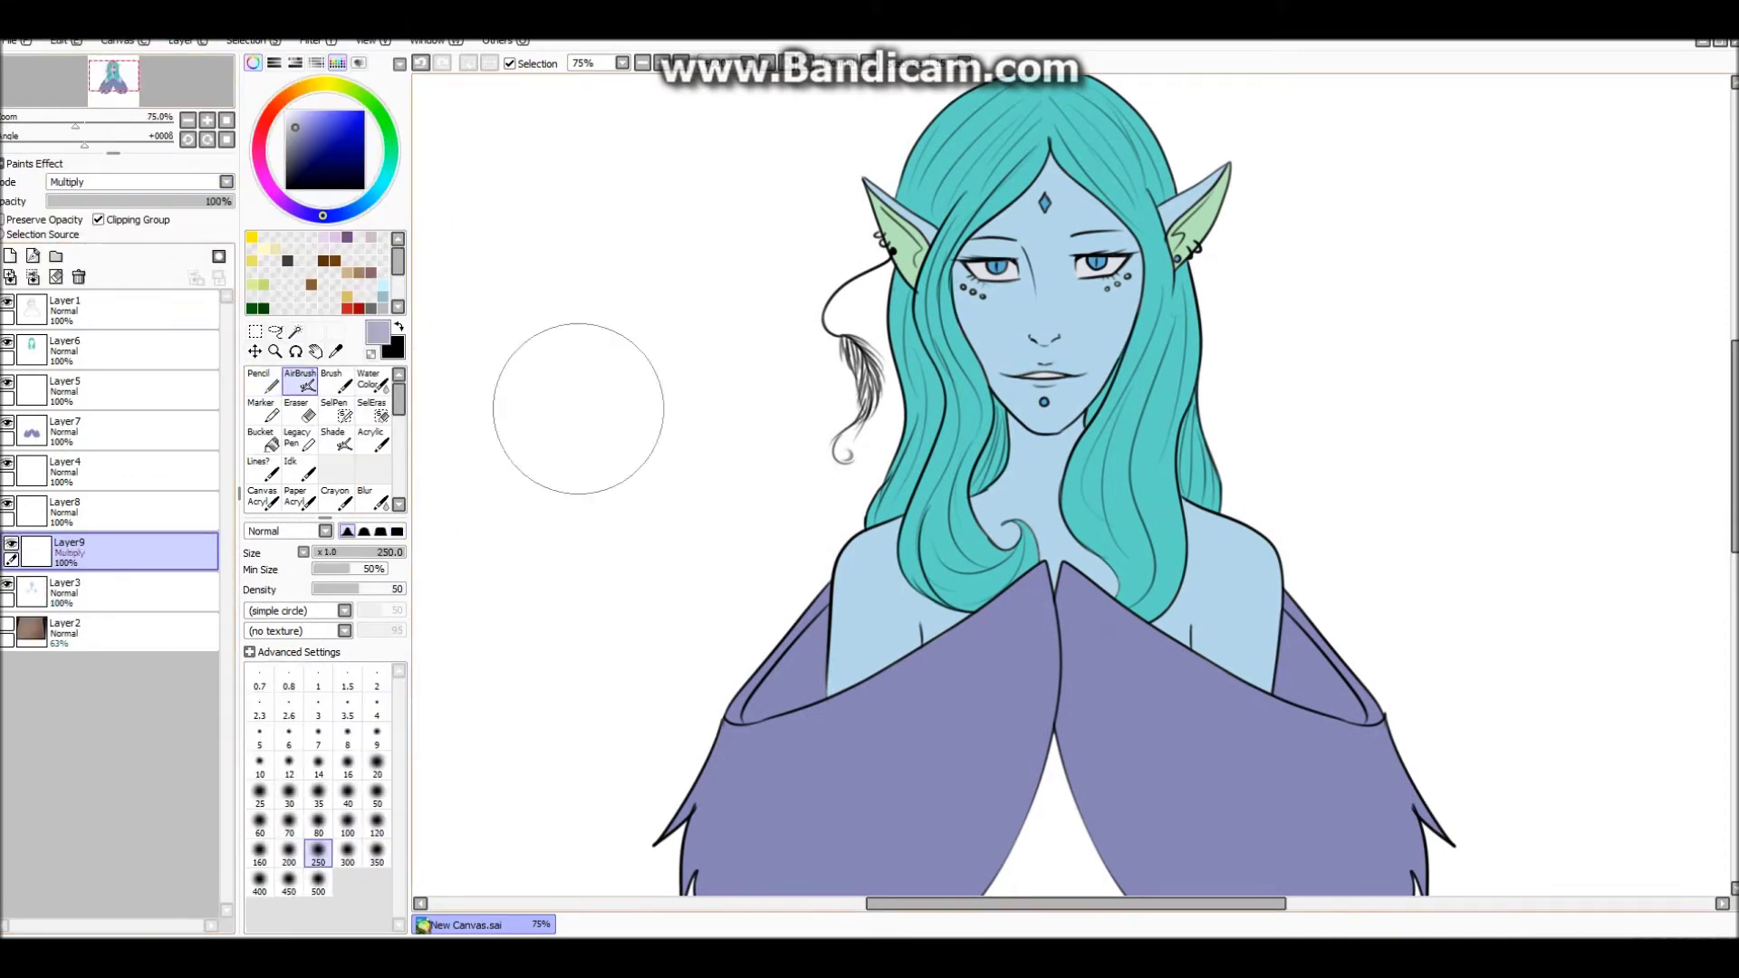
pyautogui.moveTo(1249, 561); pyautogui.dragTo(1209, 634)
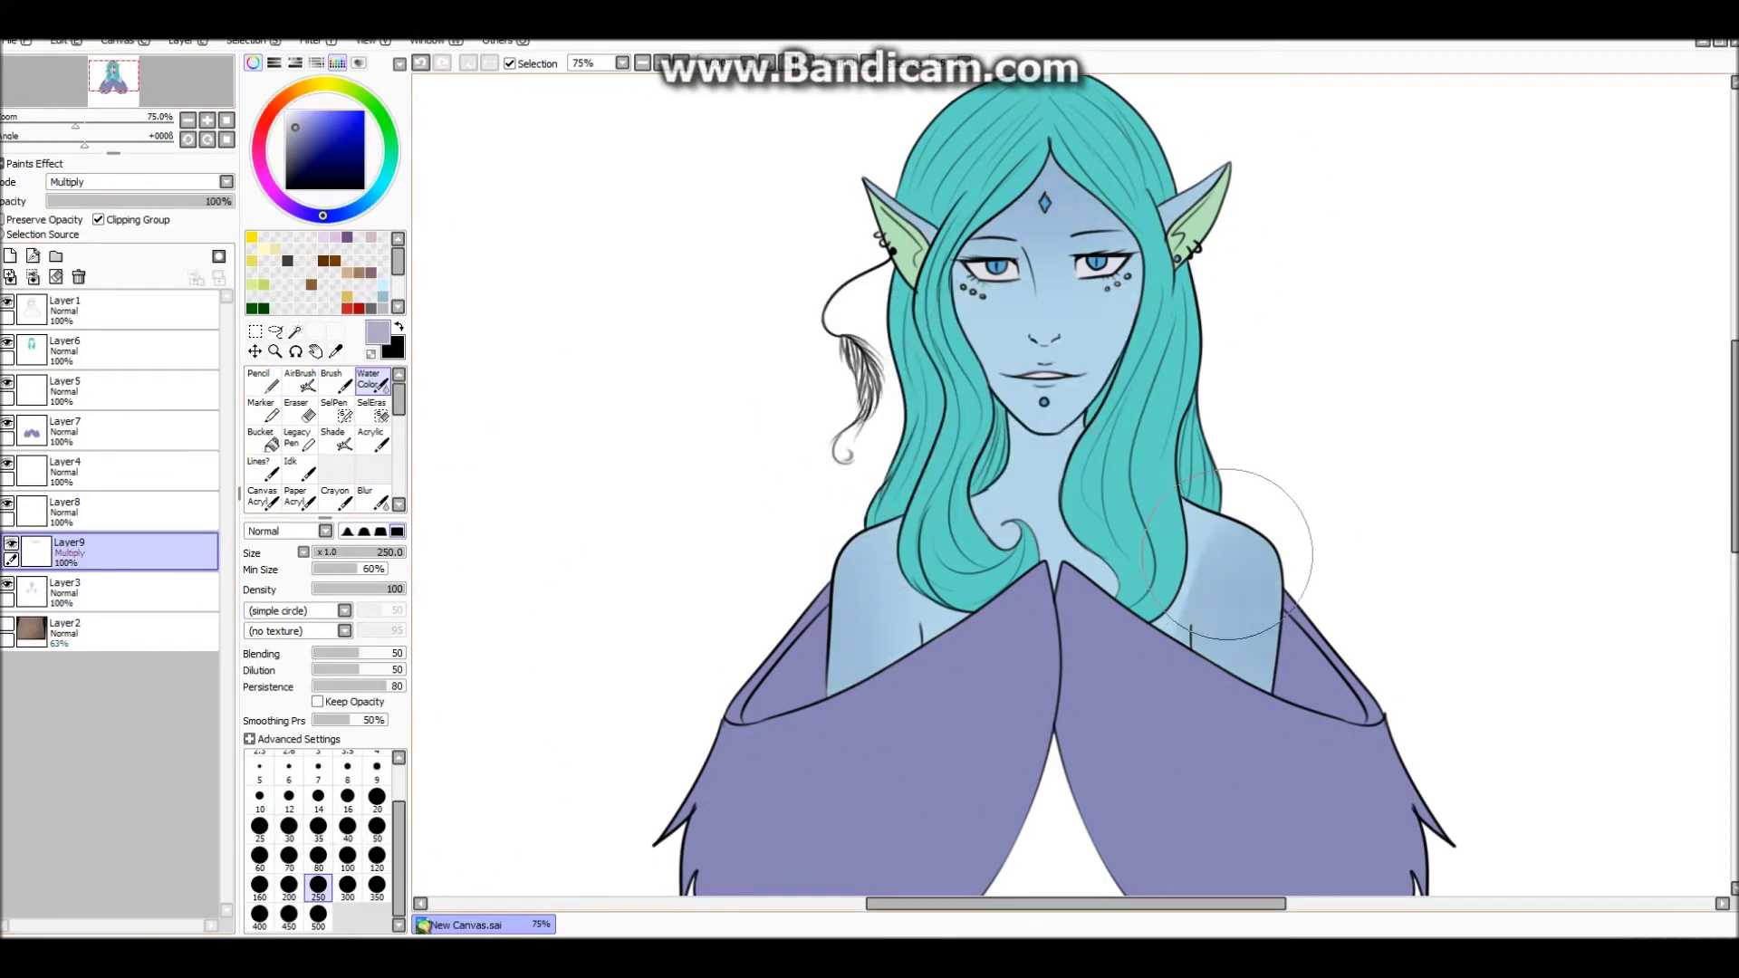
# Shift the shading color toward purple and pencil crisp shadows around the eyes, nose, jaw, neck and under the hair.
pyautogui.click(292, 207)
pyautogui.click(259, 380)
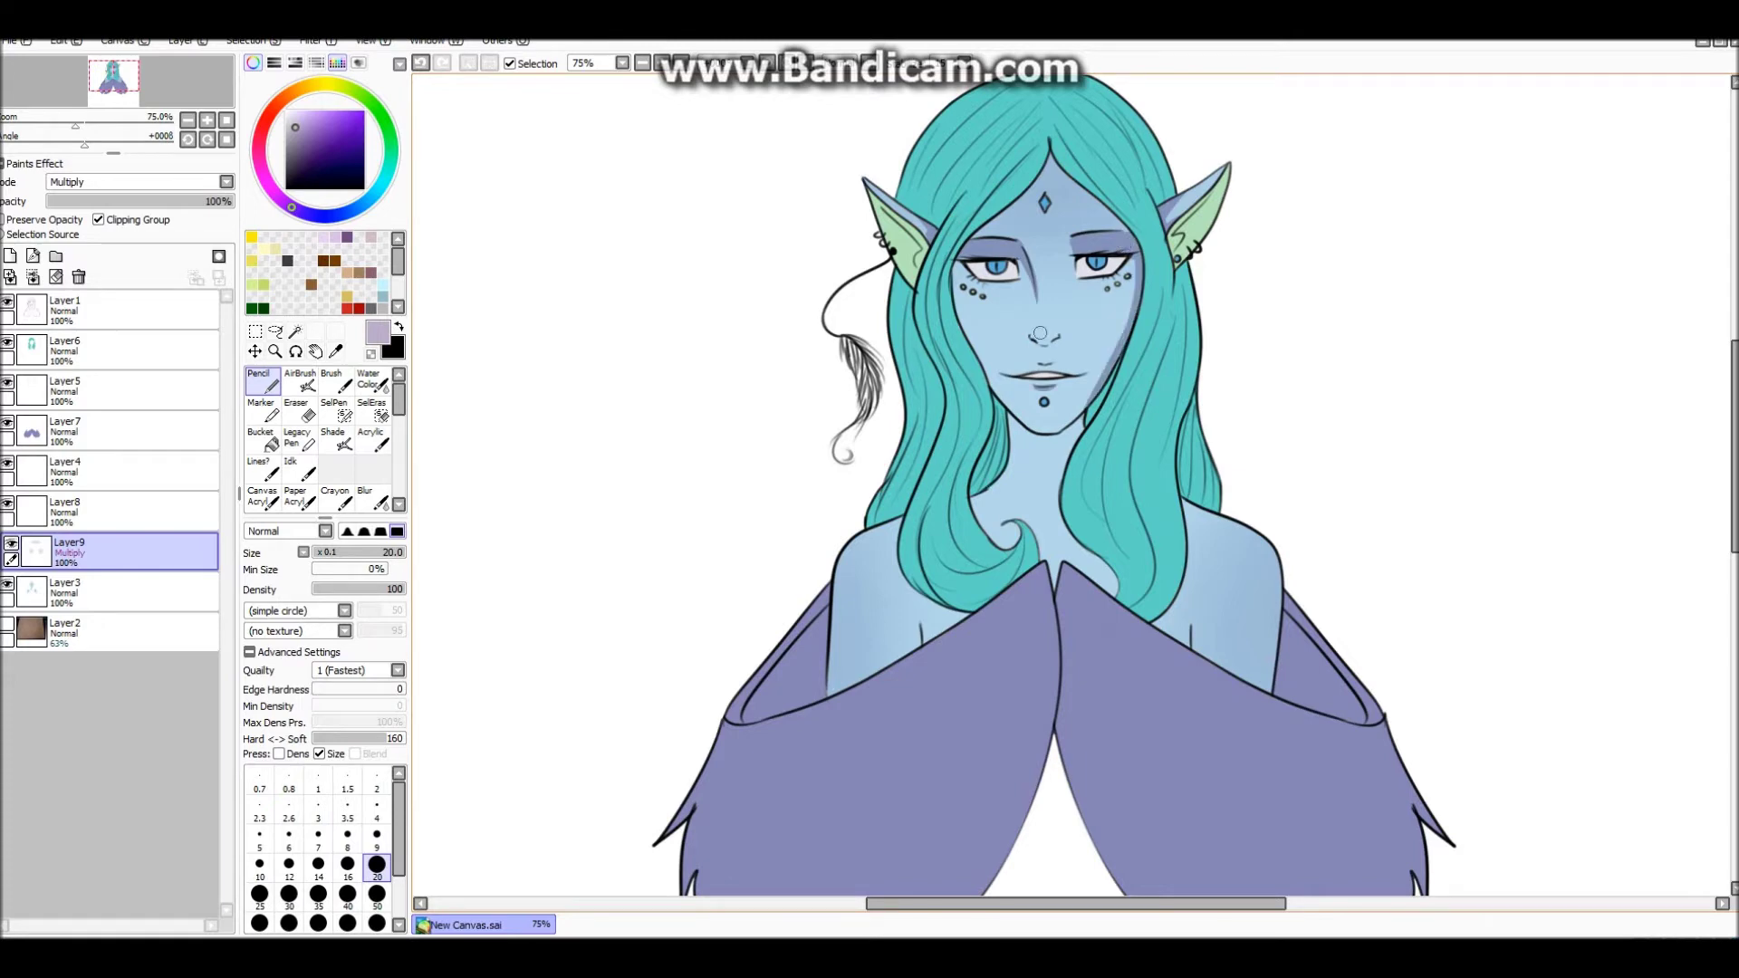
pyautogui.press('super')
pyautogui.press('super')
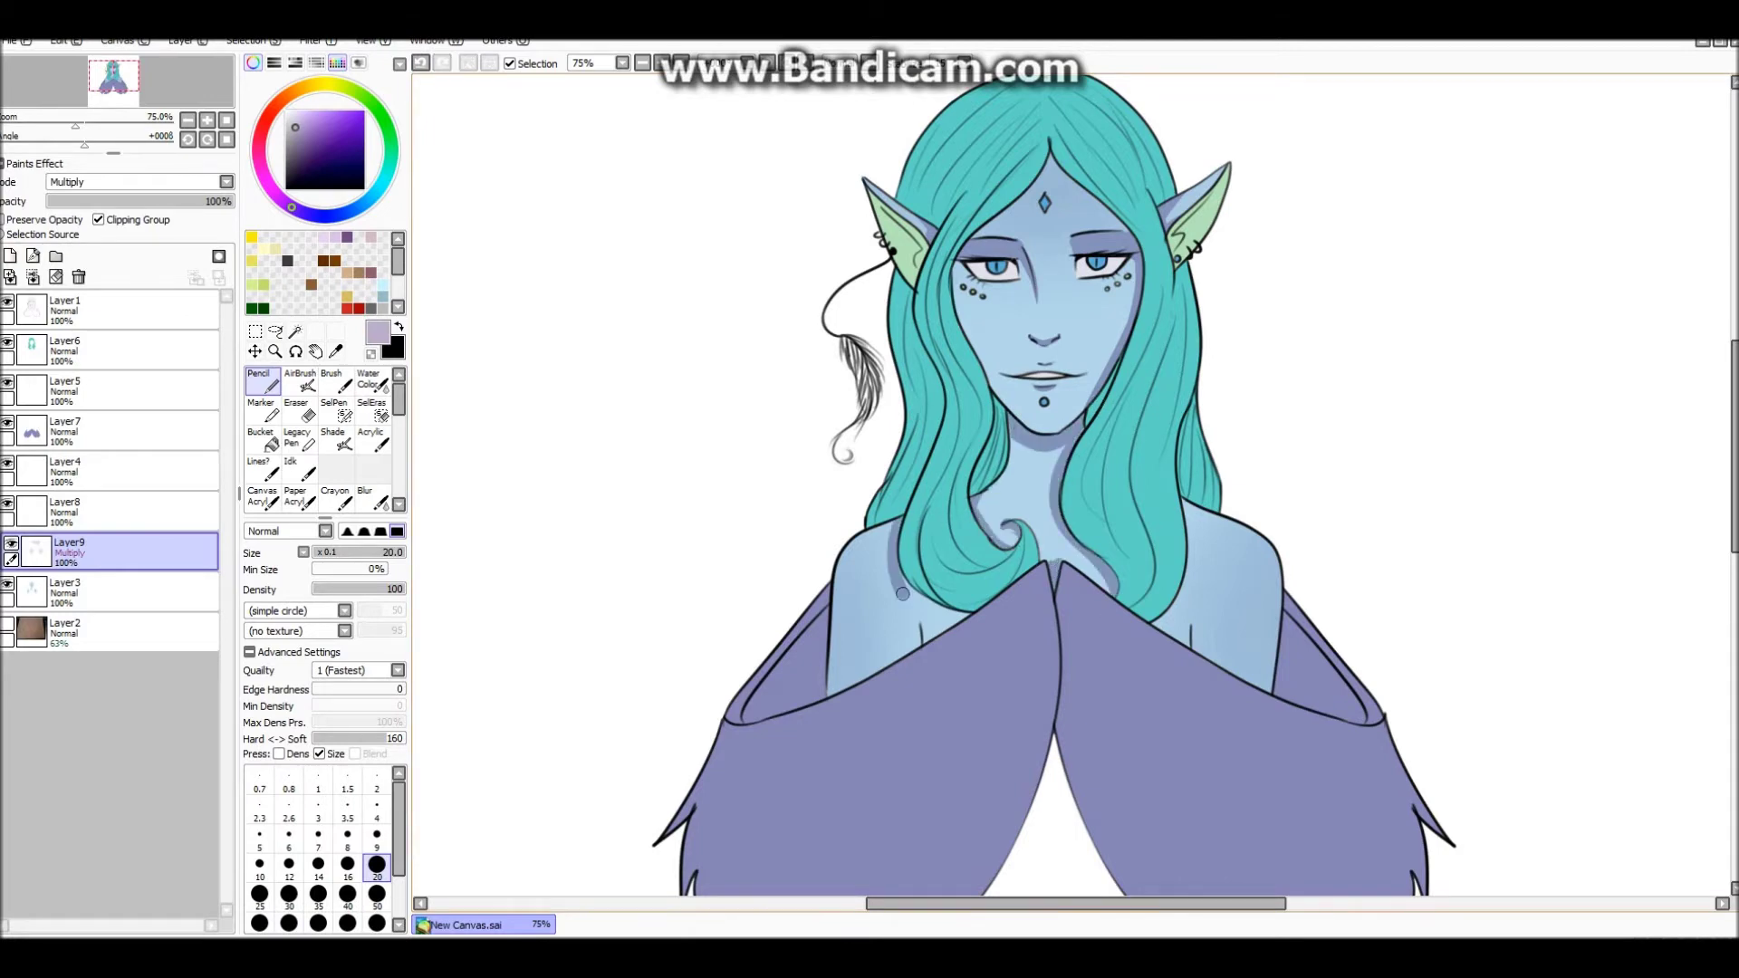
# Soften the neck, chest and shoulder shadows using the Brush at size 40 and Water Color at size 250.
pyautogui.press('b')
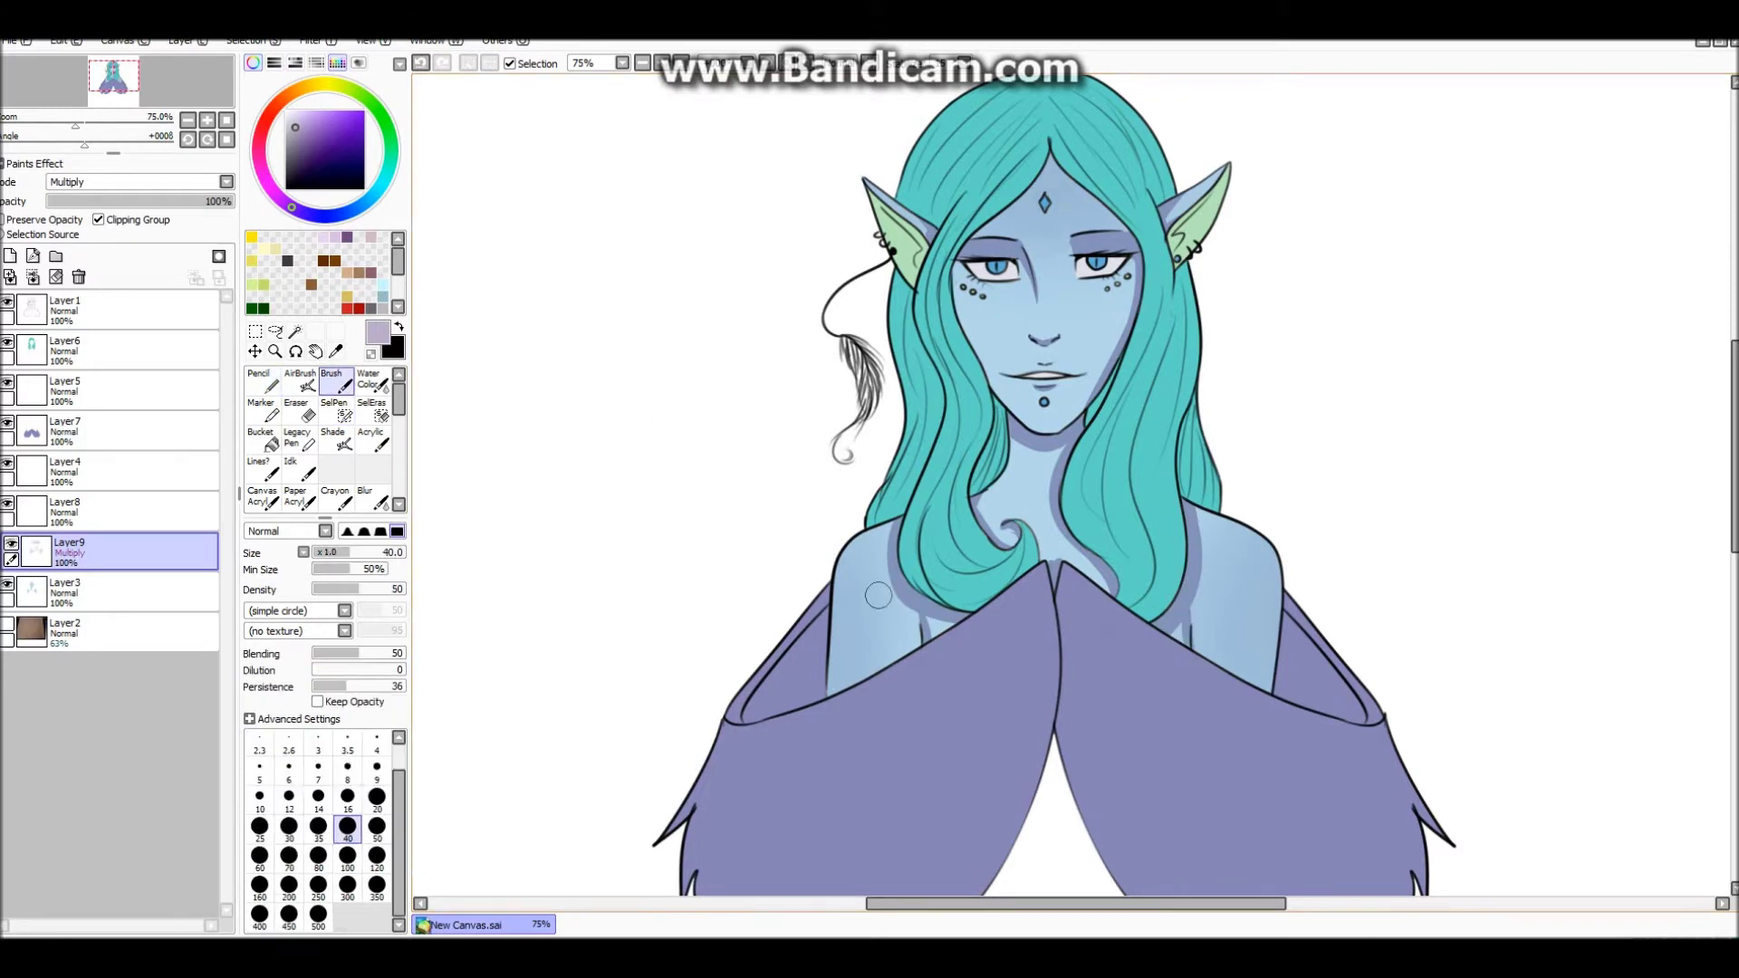
pyautogui.press('c')
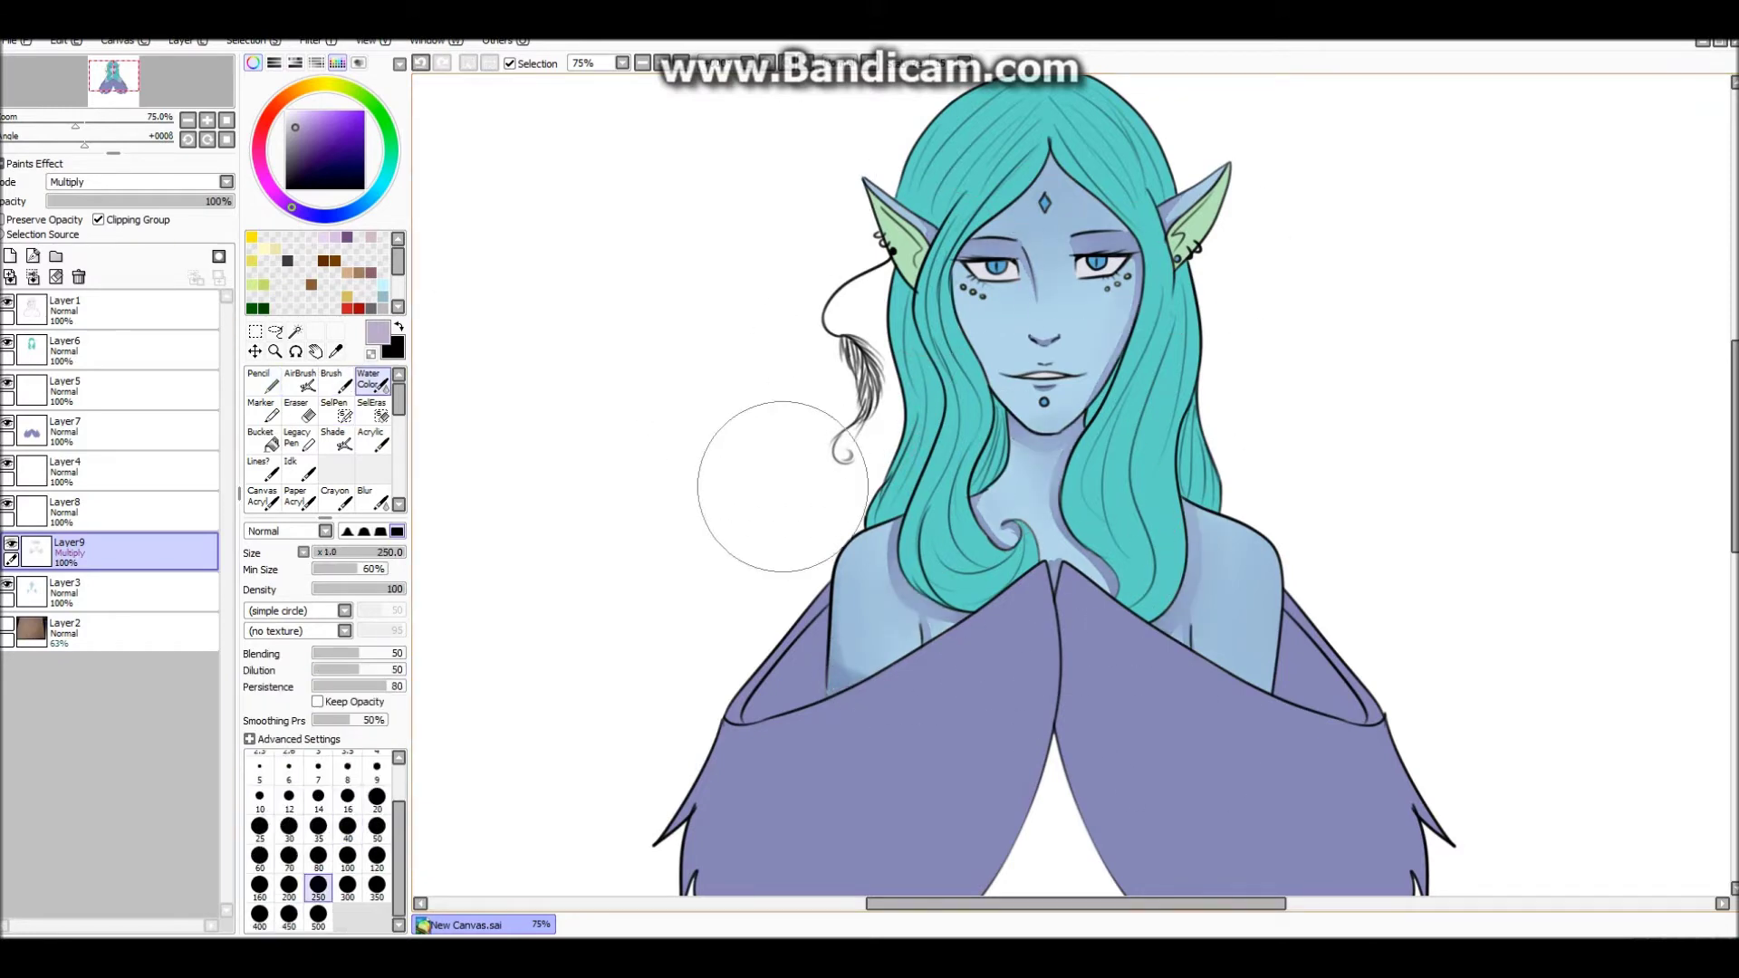
pyautogui.press('b')
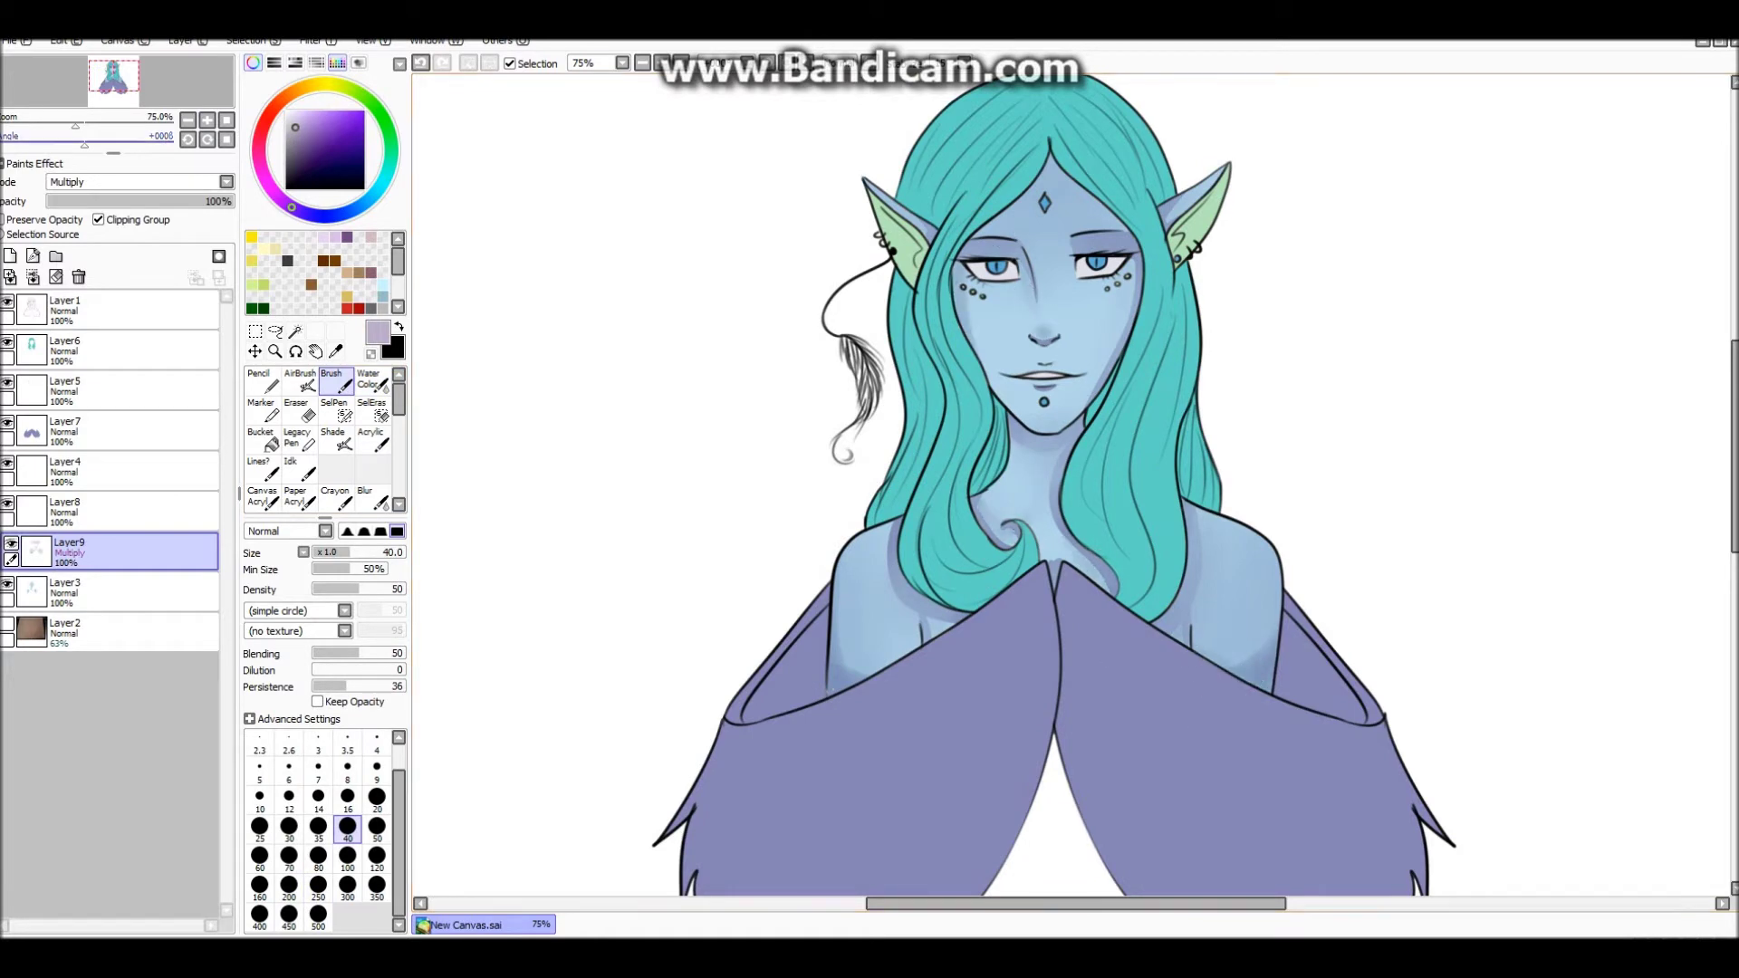
# Refine the facial skin shadows around the eyes, nose and hairline with the Brush at size 20.
pyautogui.scroll(2, 1047, 335)
pyautogui.press('[')
pyautogui.press('[')
pyautogui.press('[')
pyautogui.press('[')
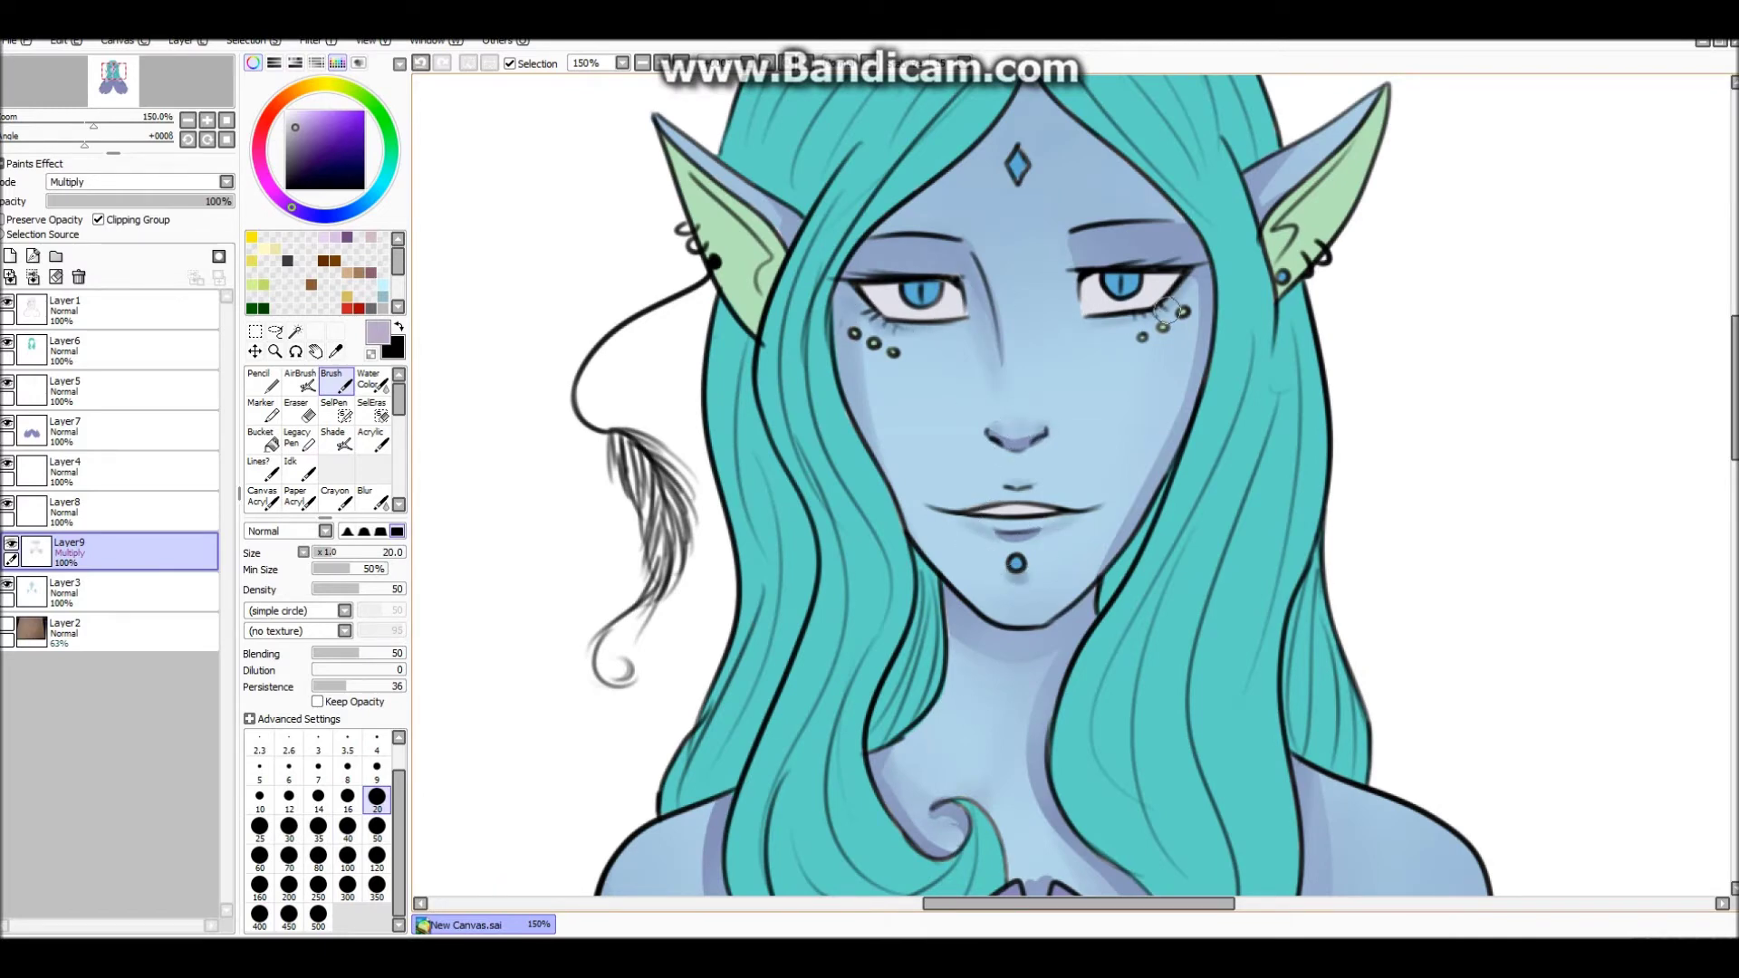
pyautogui.scroll(-1, 737, 237)
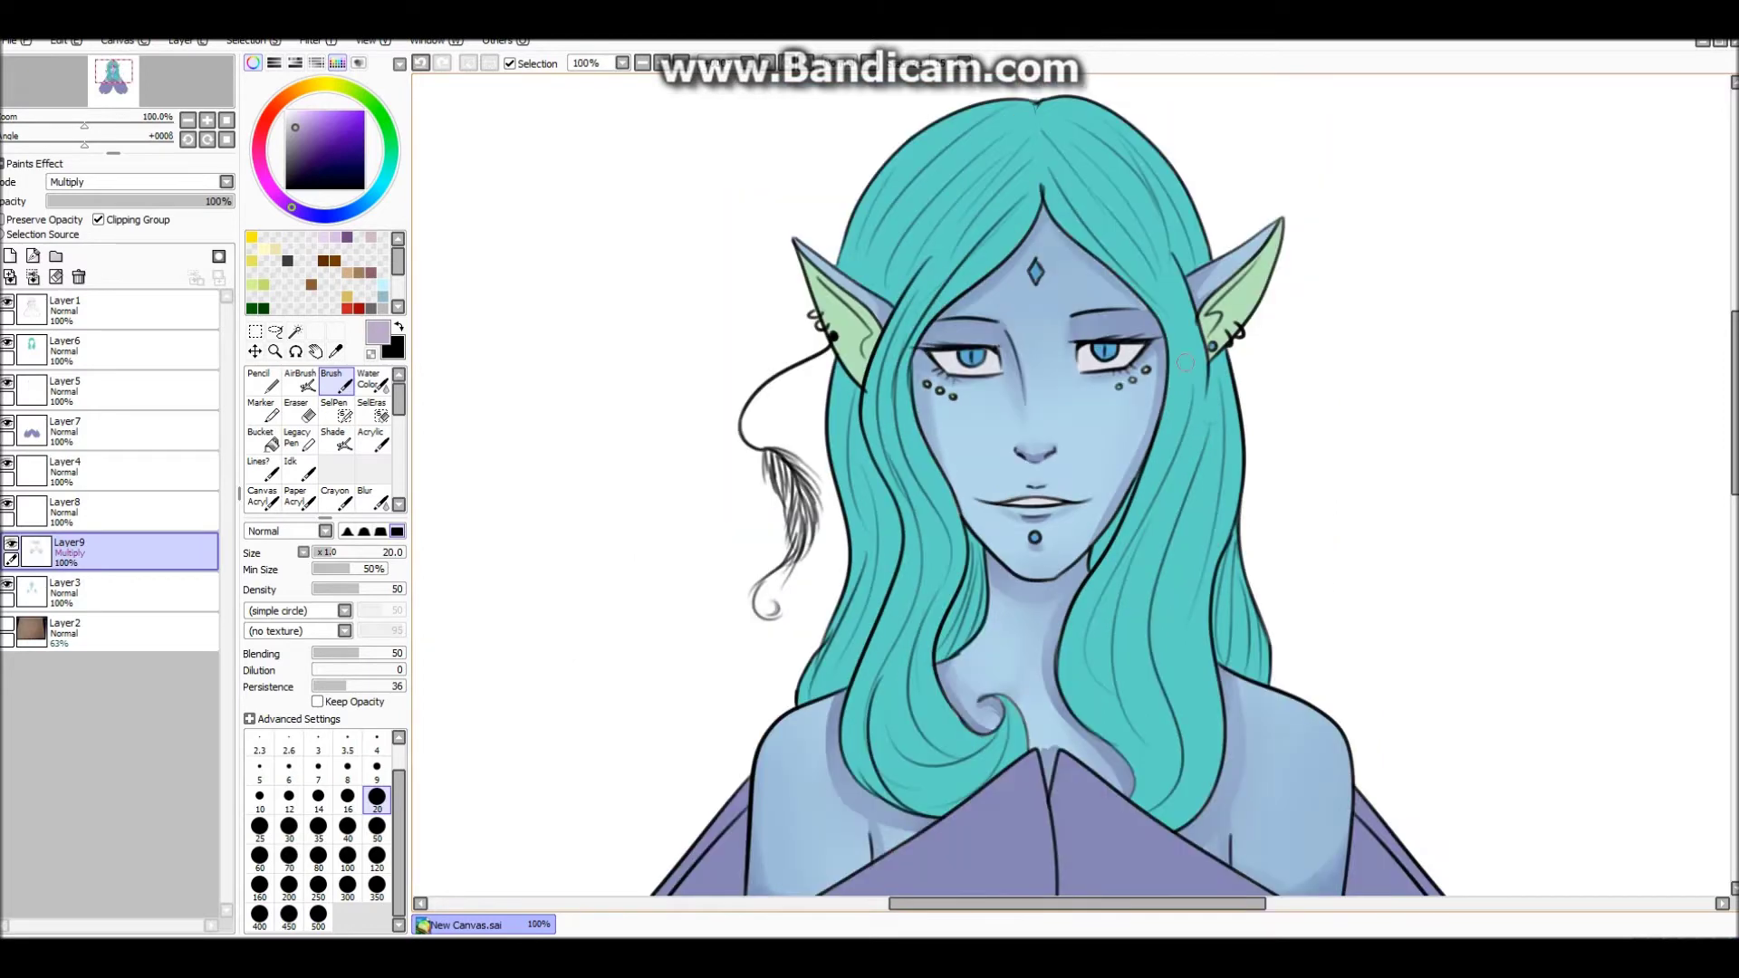
# Try shifting the skin shading layer to hue +45, saturation +43 and luminescence -20, and undo it.
pyautogui.hotkey('ctrl', 'u')
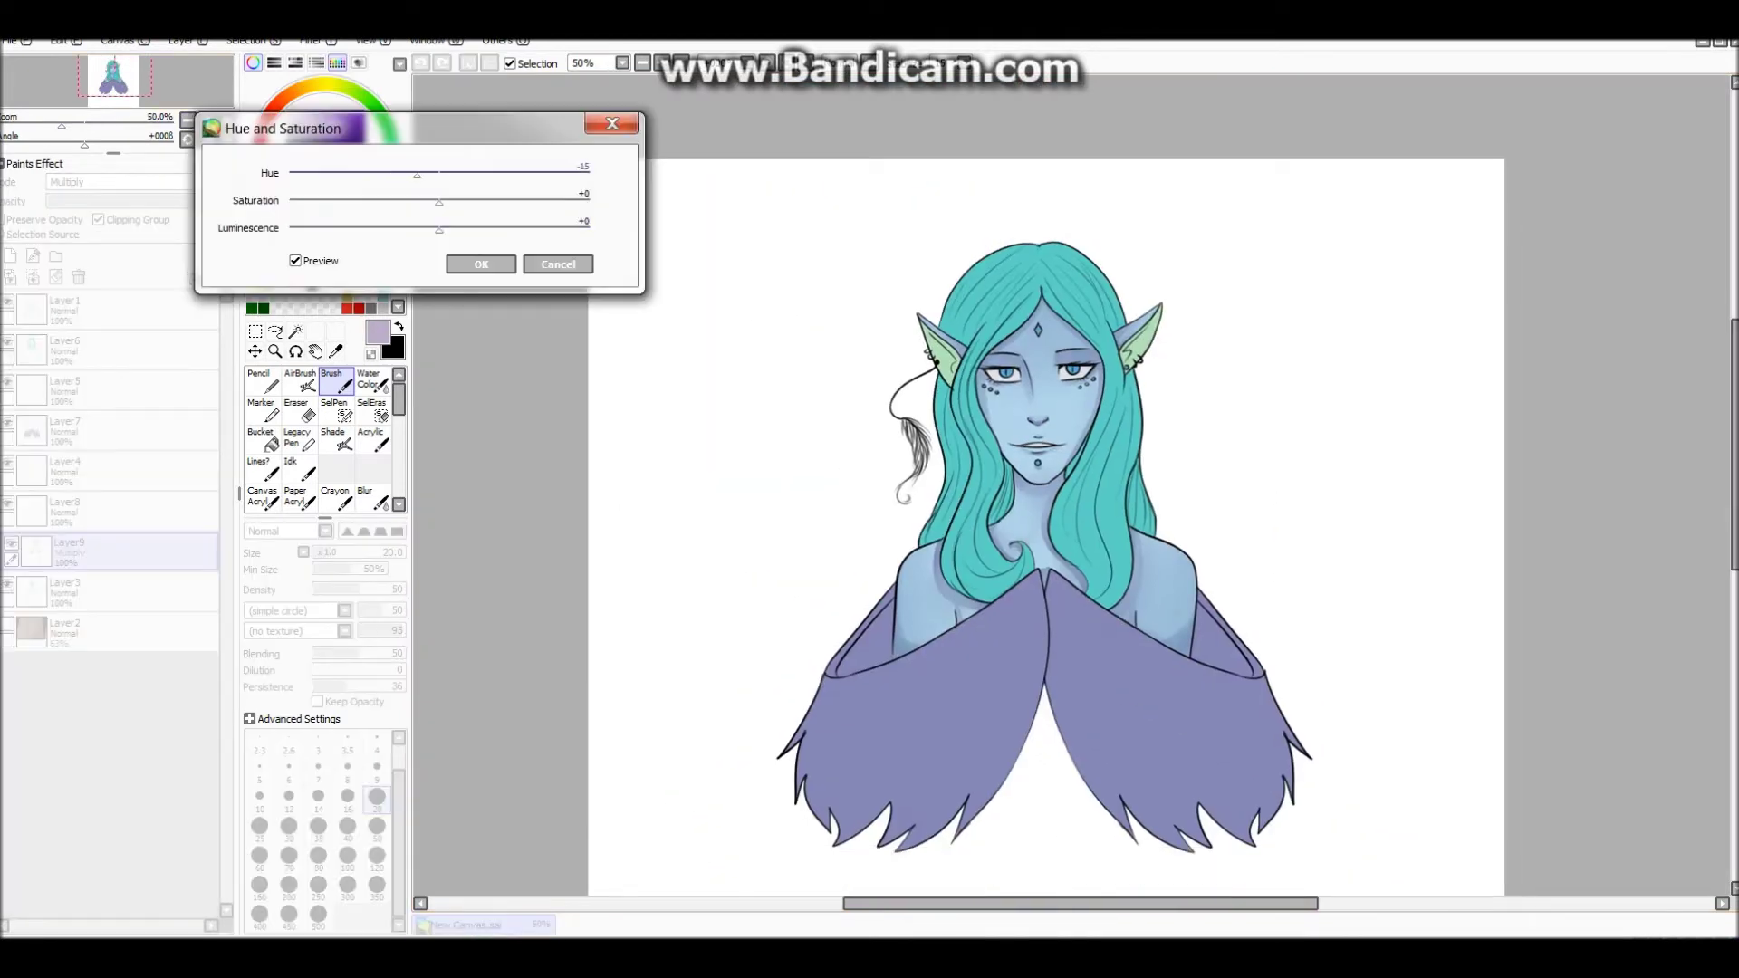
pyautogui.moveTo(496, 175); pyautogui.dragTo(482, 175)
pyautogui.moveTo(439, 202)
pyautogui.mouseDown()
pyautogui.moveTo(504, 202)
pyautogui.moveTo(459, 230)
pyautogui.mouseUp()
pyautogui.moveTo(482, 174); pyautogui.dragTo(569, 175)
pyautogui.moveTo(452, 174); pyautogui.dragTo(409, 230)
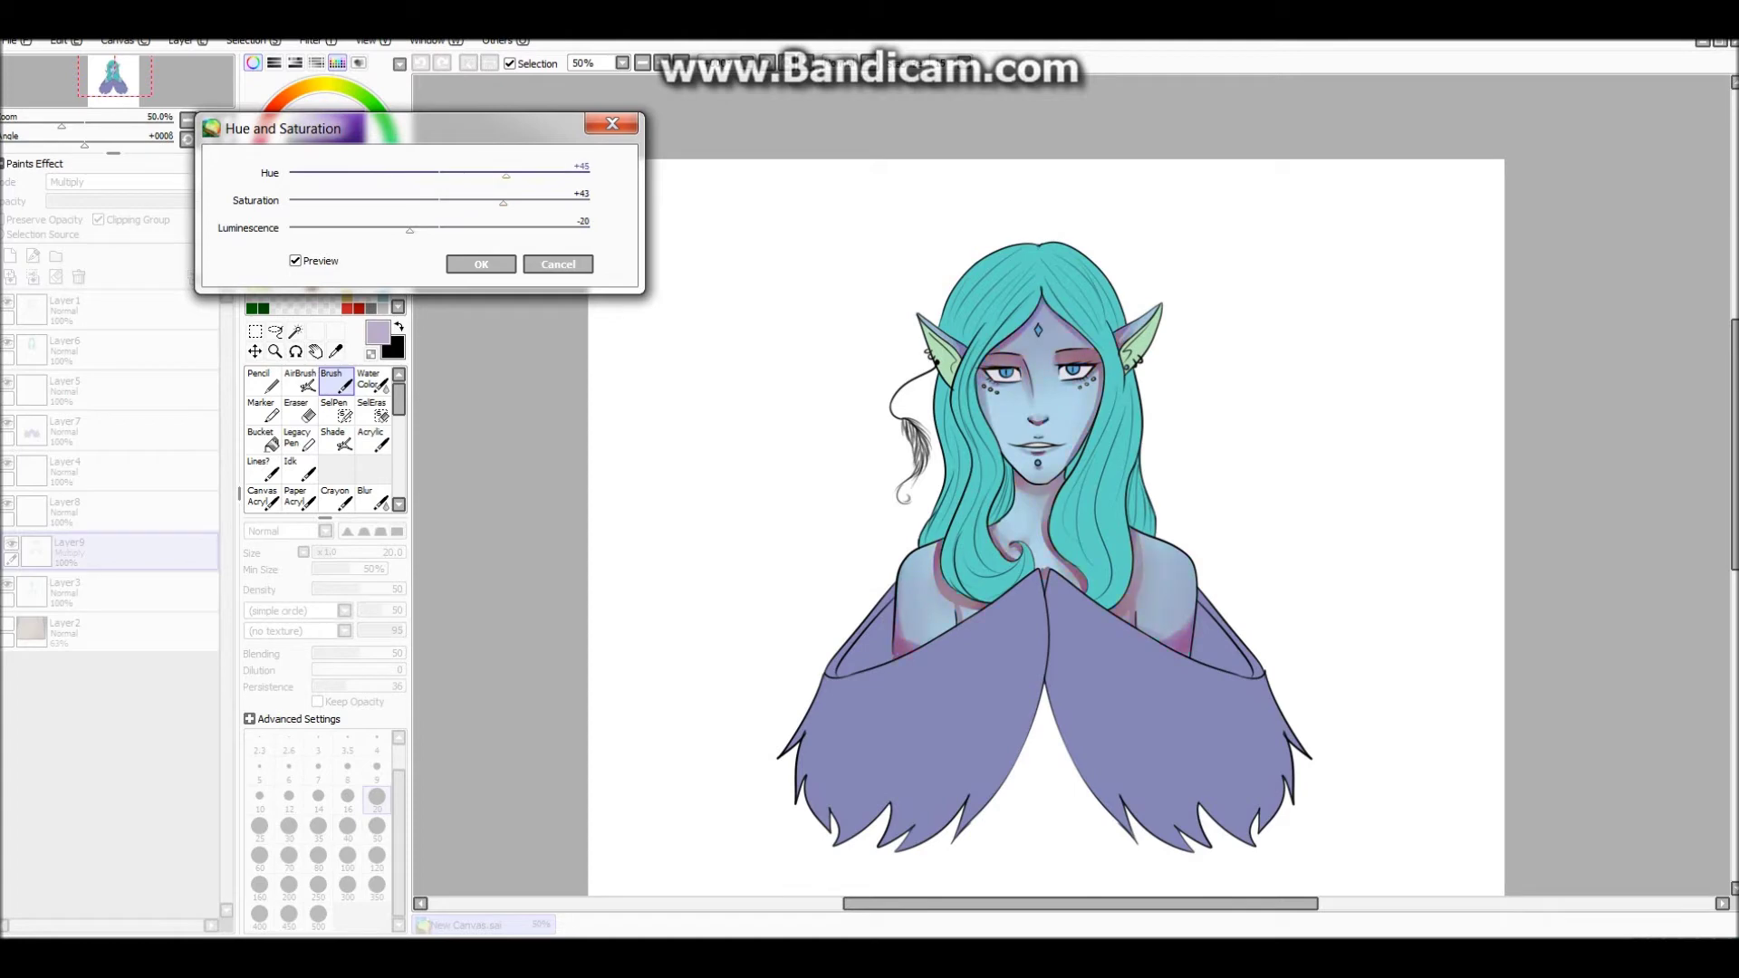
pyautogui.click(481, 264)
pyautogui.click(371, 380)
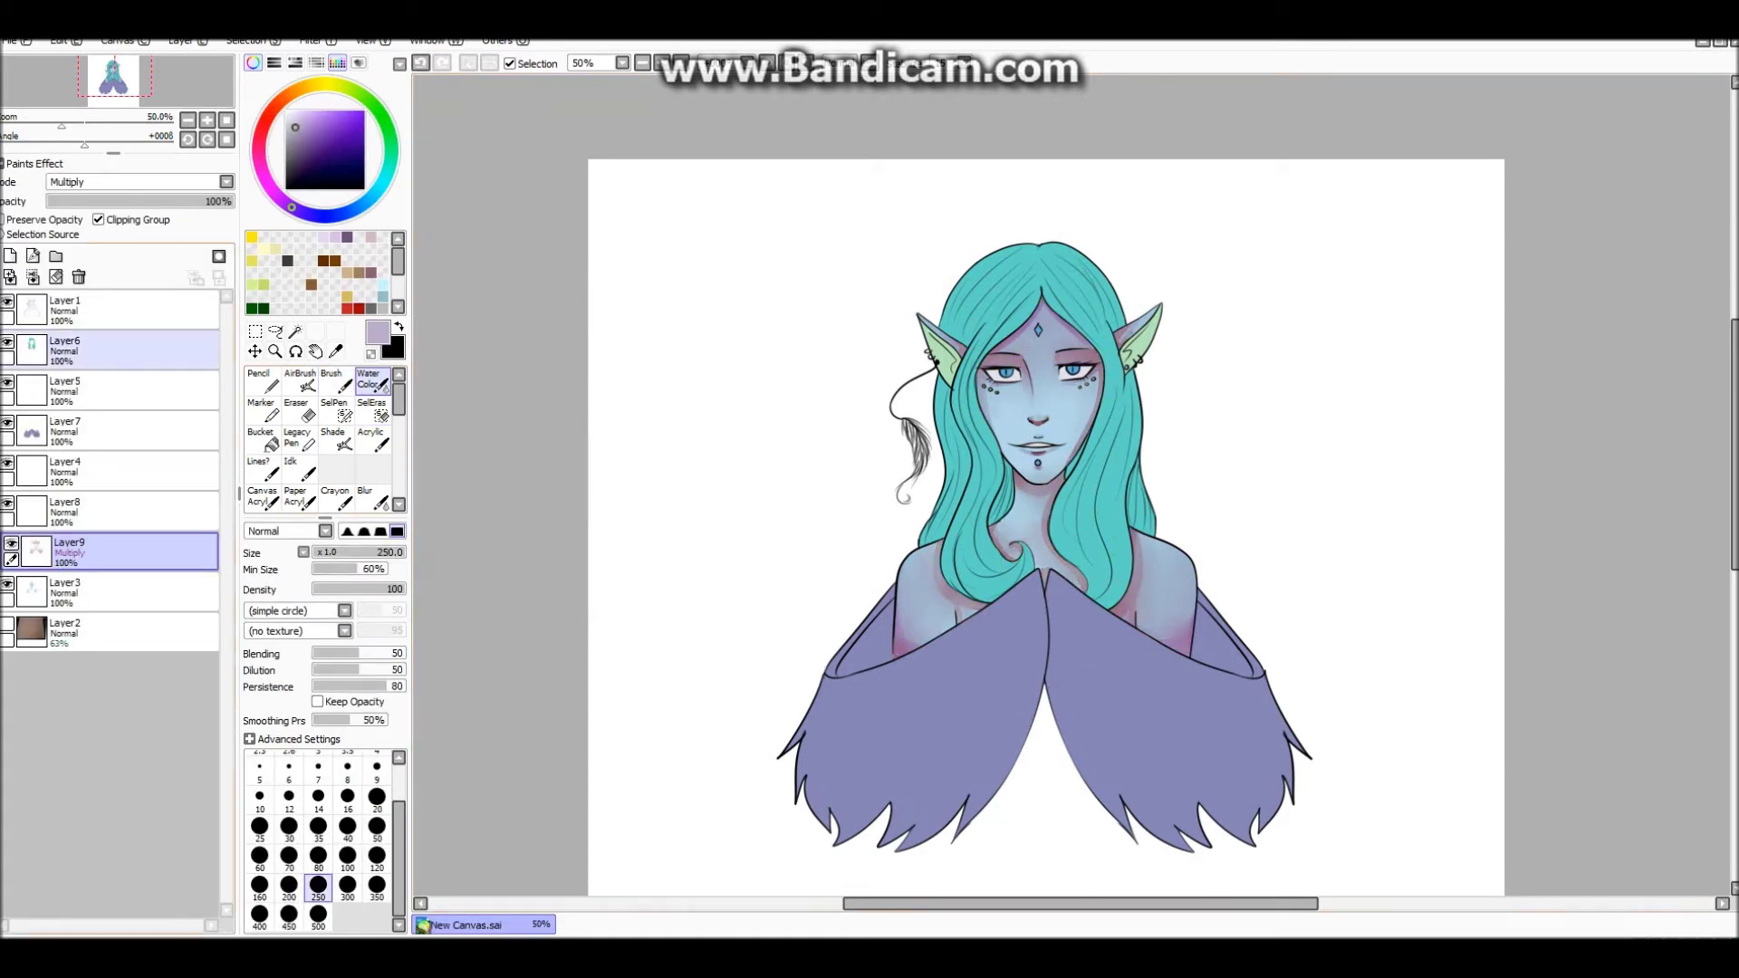
pyautogui.hotkey('ctrl', 'z')
# Adjust the skin shading layer to saturation +24 and luminescence -12, keeping hue at 0.
pyautogui.hotkey('ctrl', 'u')
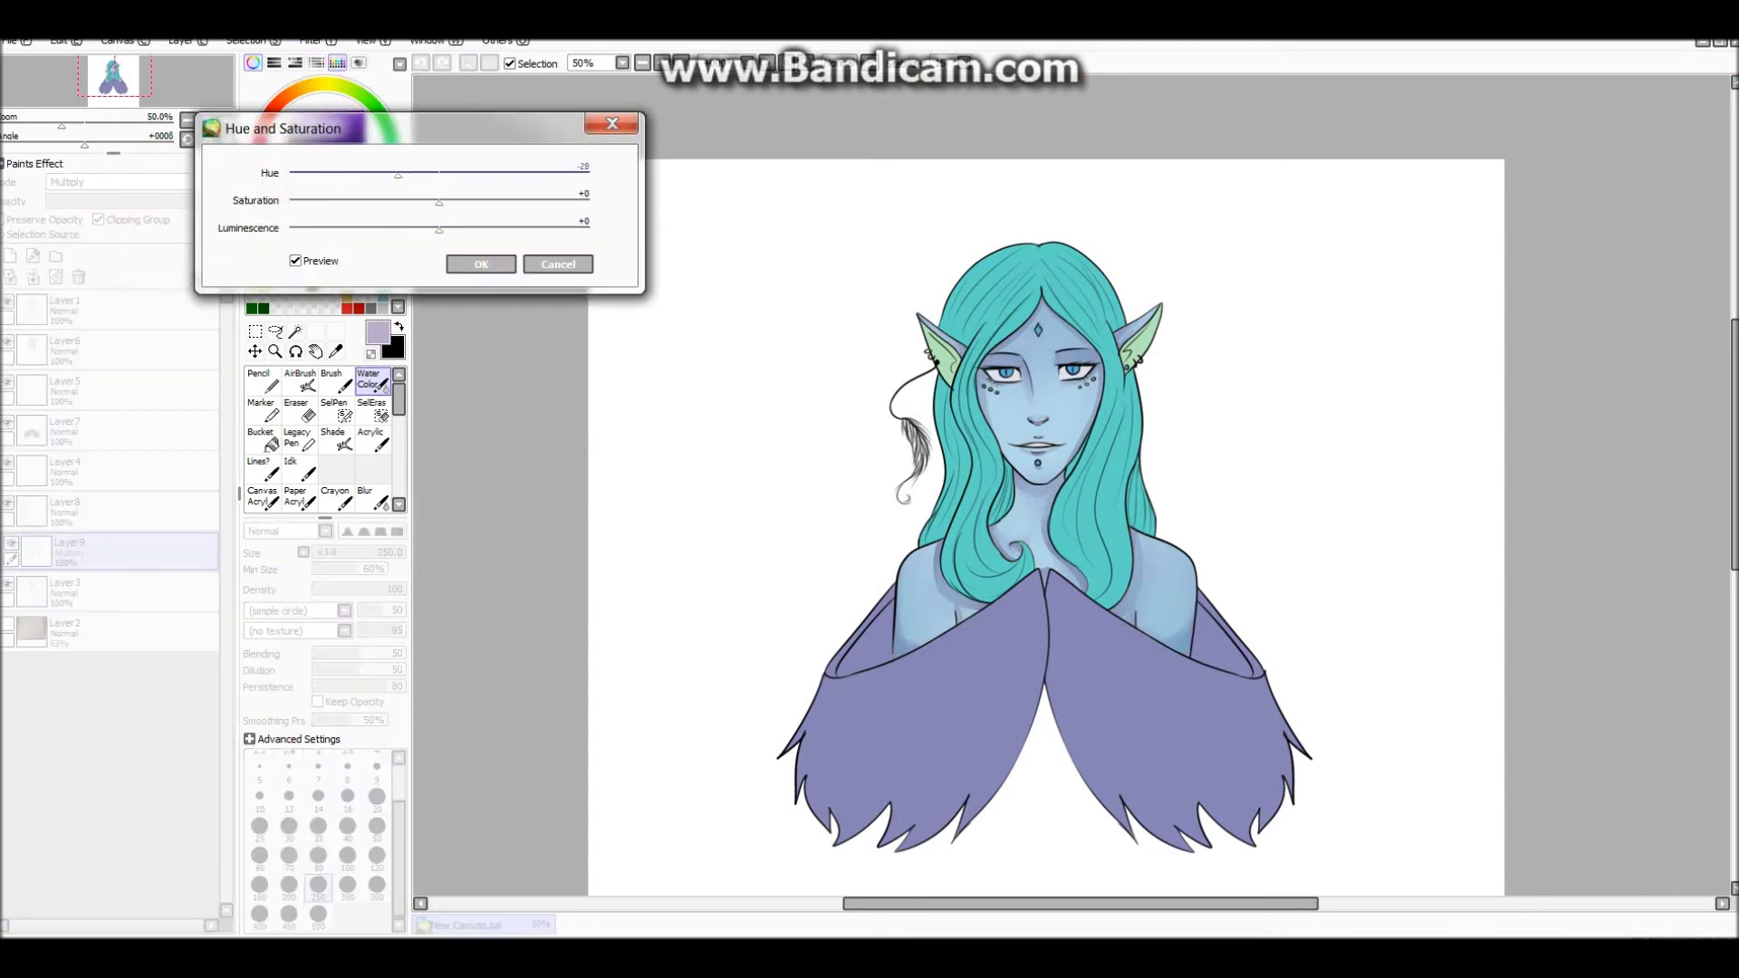
pyautogui.moveTo(468, 175); pyautogui.dragTo(429, 202)
pyautogui.moveTo(439, 230); pyautogui.dragTo(422, 230)
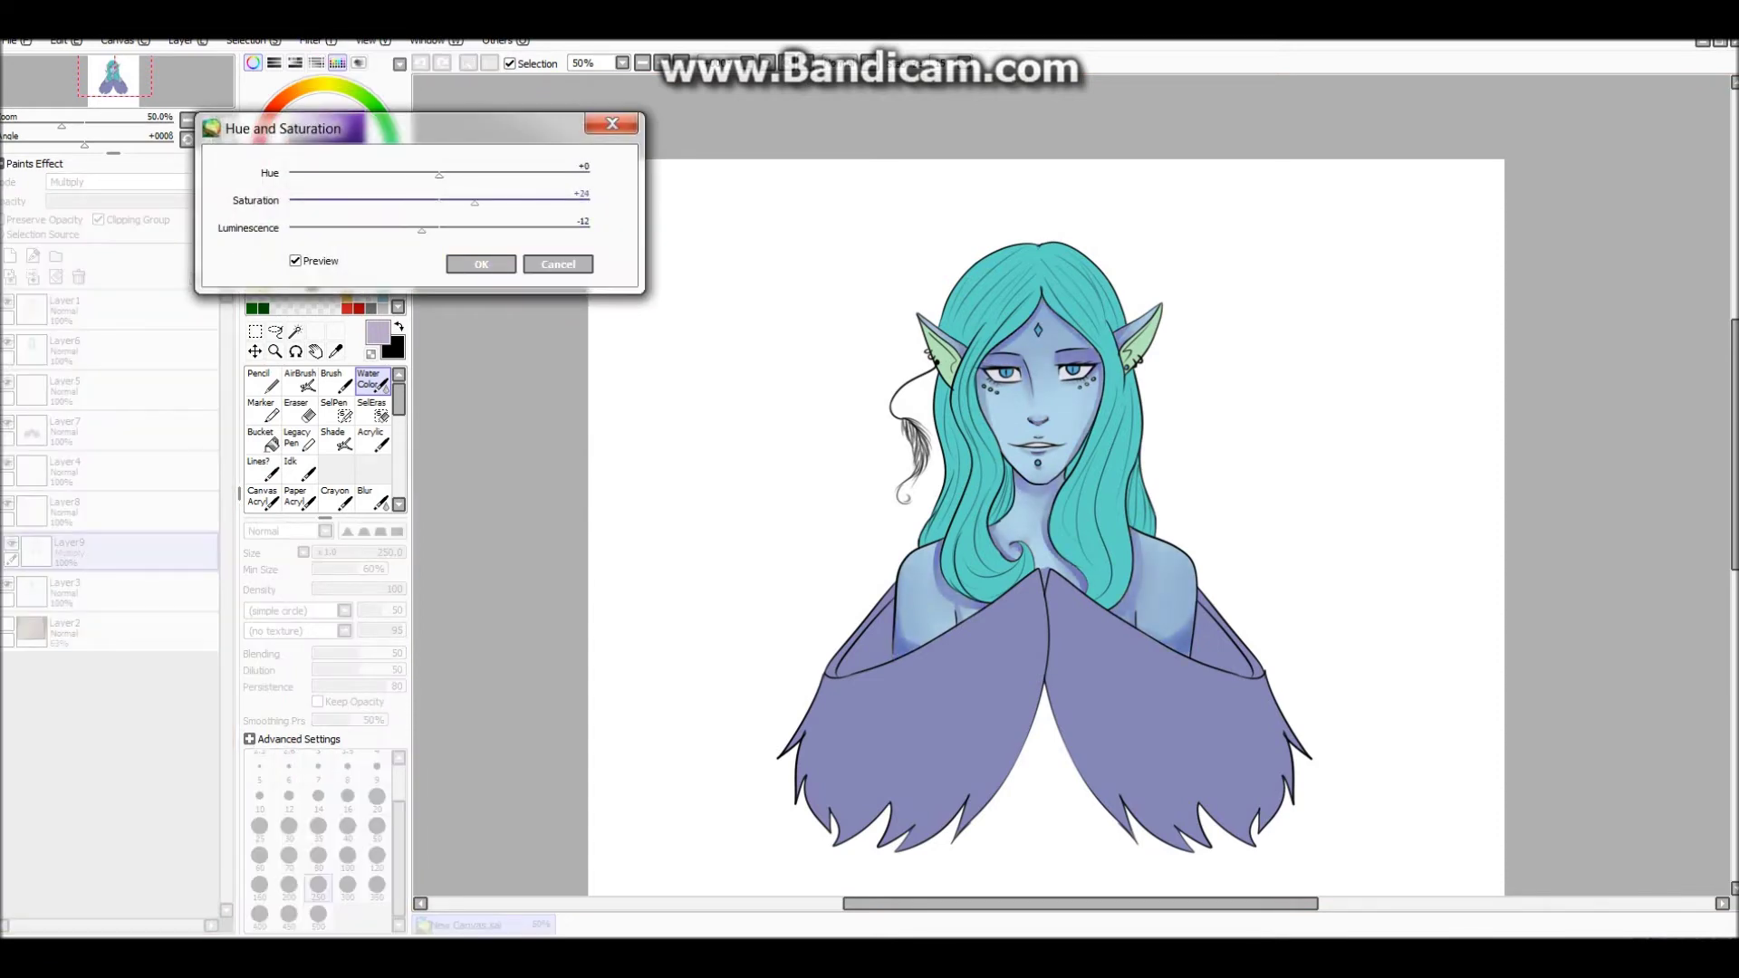
pyautogui.click(481, 264)
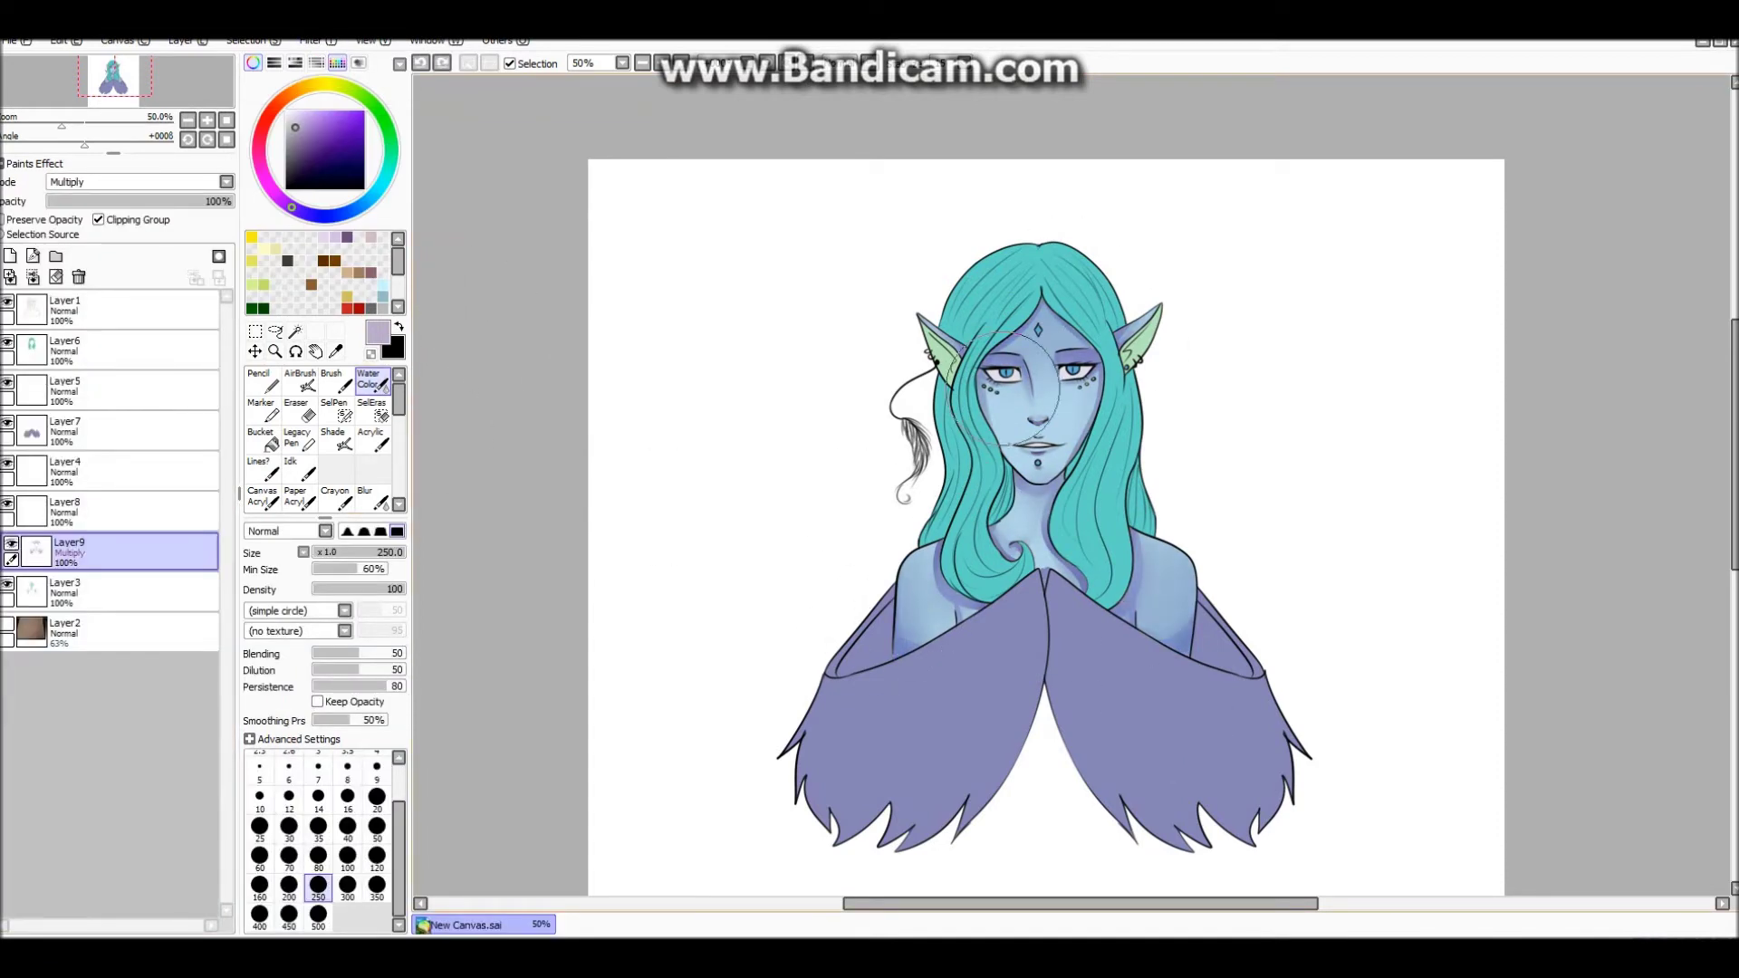
# Add a layer clipped to the eye-white and teeth layer and pencil lavender shadows beneath the upper eyelids.
pyautogui.click(108, 512)
pyautogui.click(9, 255)
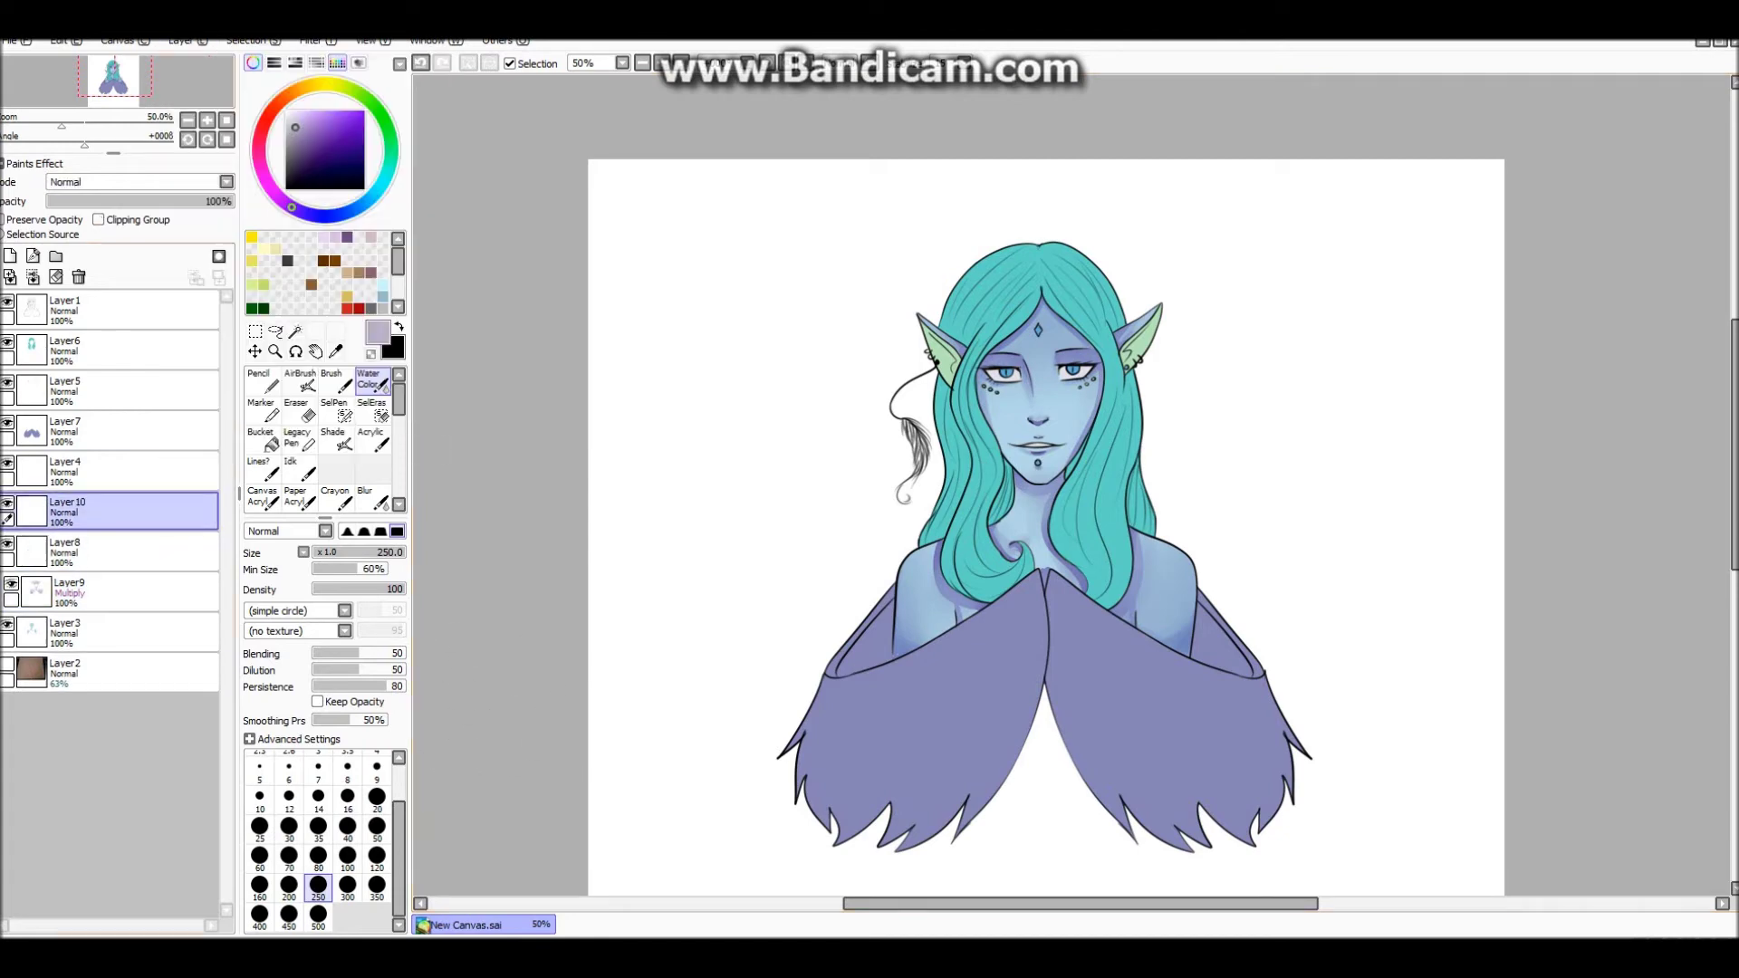
pyautogui.scroll(4, 1071, 357)
pyautogui.click(98, 219)
pyautogui.click(263, 380)
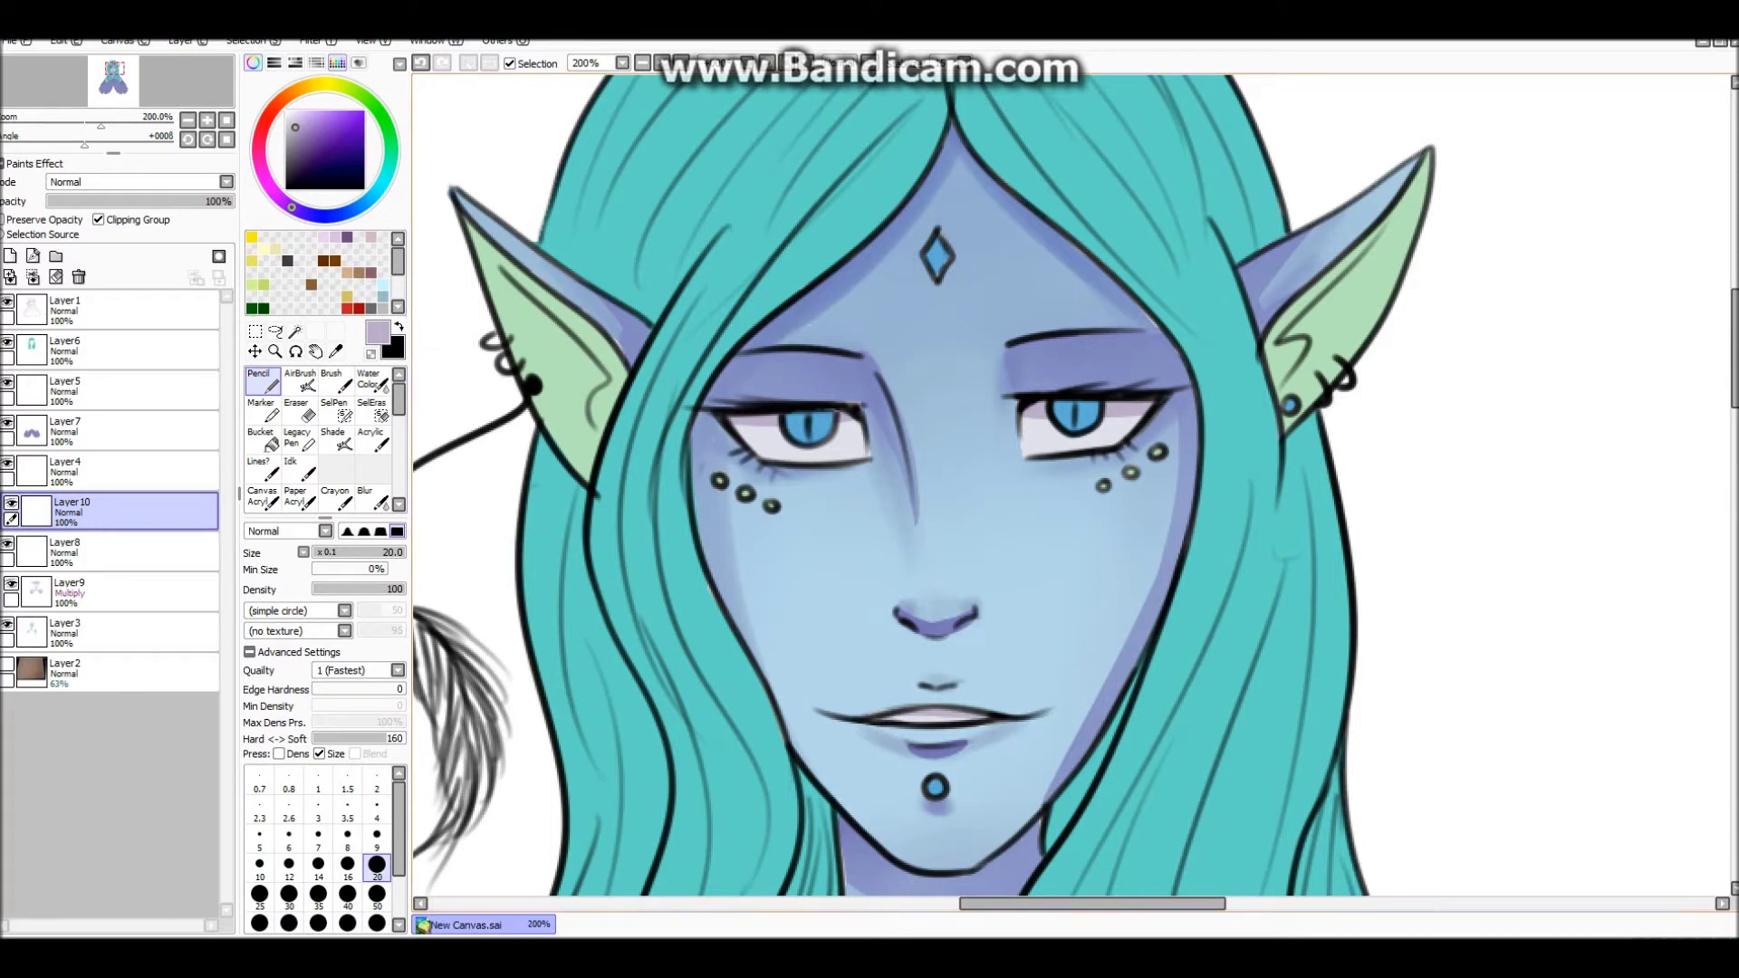
# Add a Multiply layer clipped to the iris color layer and shade the irises and forehead gem.
pyautogui.click(9, 255)
pyautogui.click(135, 181)
pyautogui.click(90, 208)
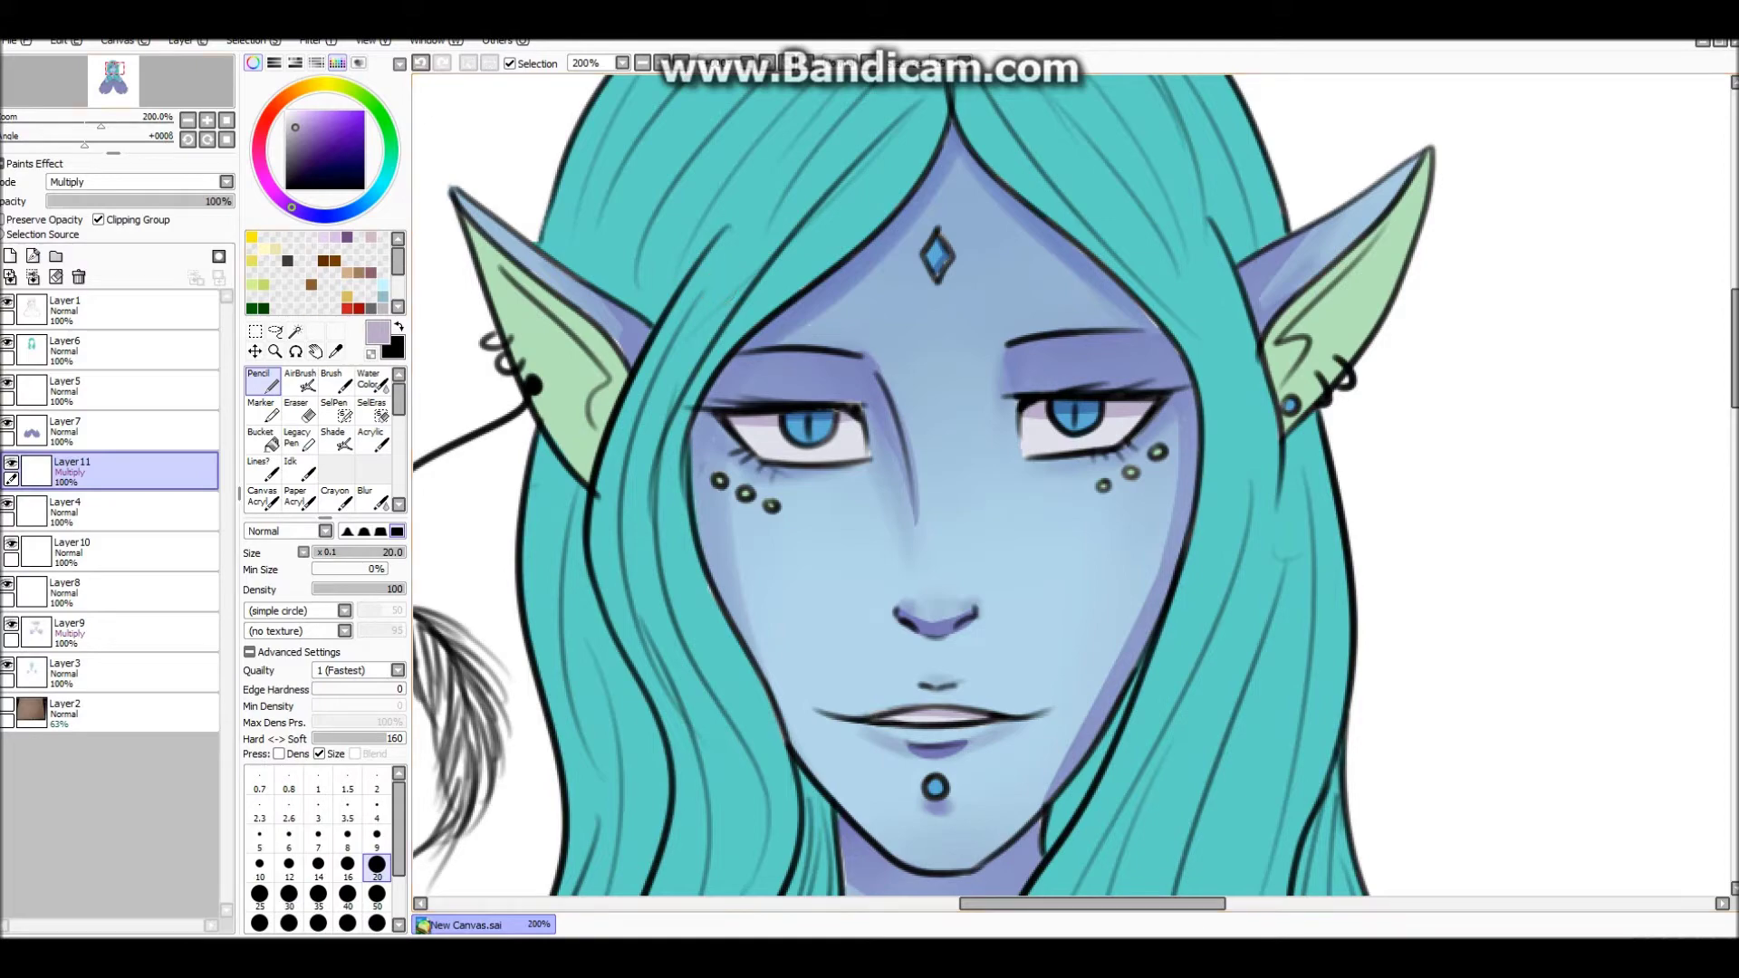
pyautogui.scroll(-3, 1030, 493)
pyautogui.scroll(-5, 935, 659)
pyautogui.scroll(5, 815, 544)
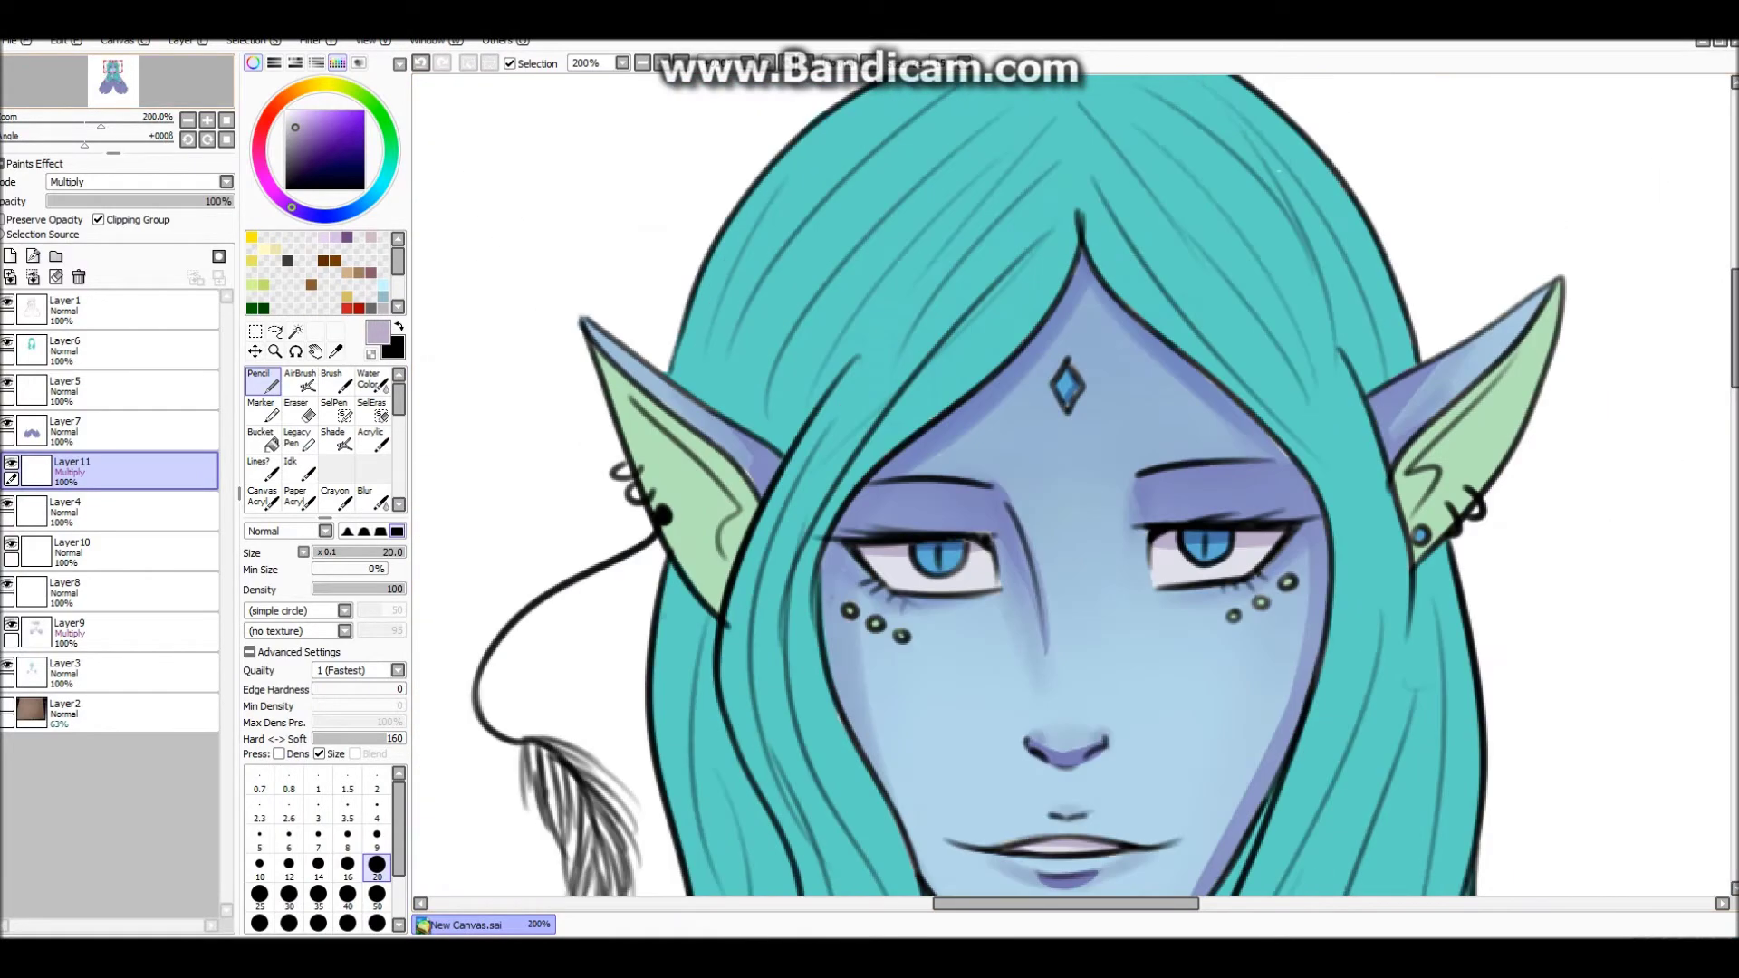
pyautogui.hscroll(2, 621, 294)
pyautogui.scroll(-2, 621, 326)
pyautogui.scroll(2, 621, 326)
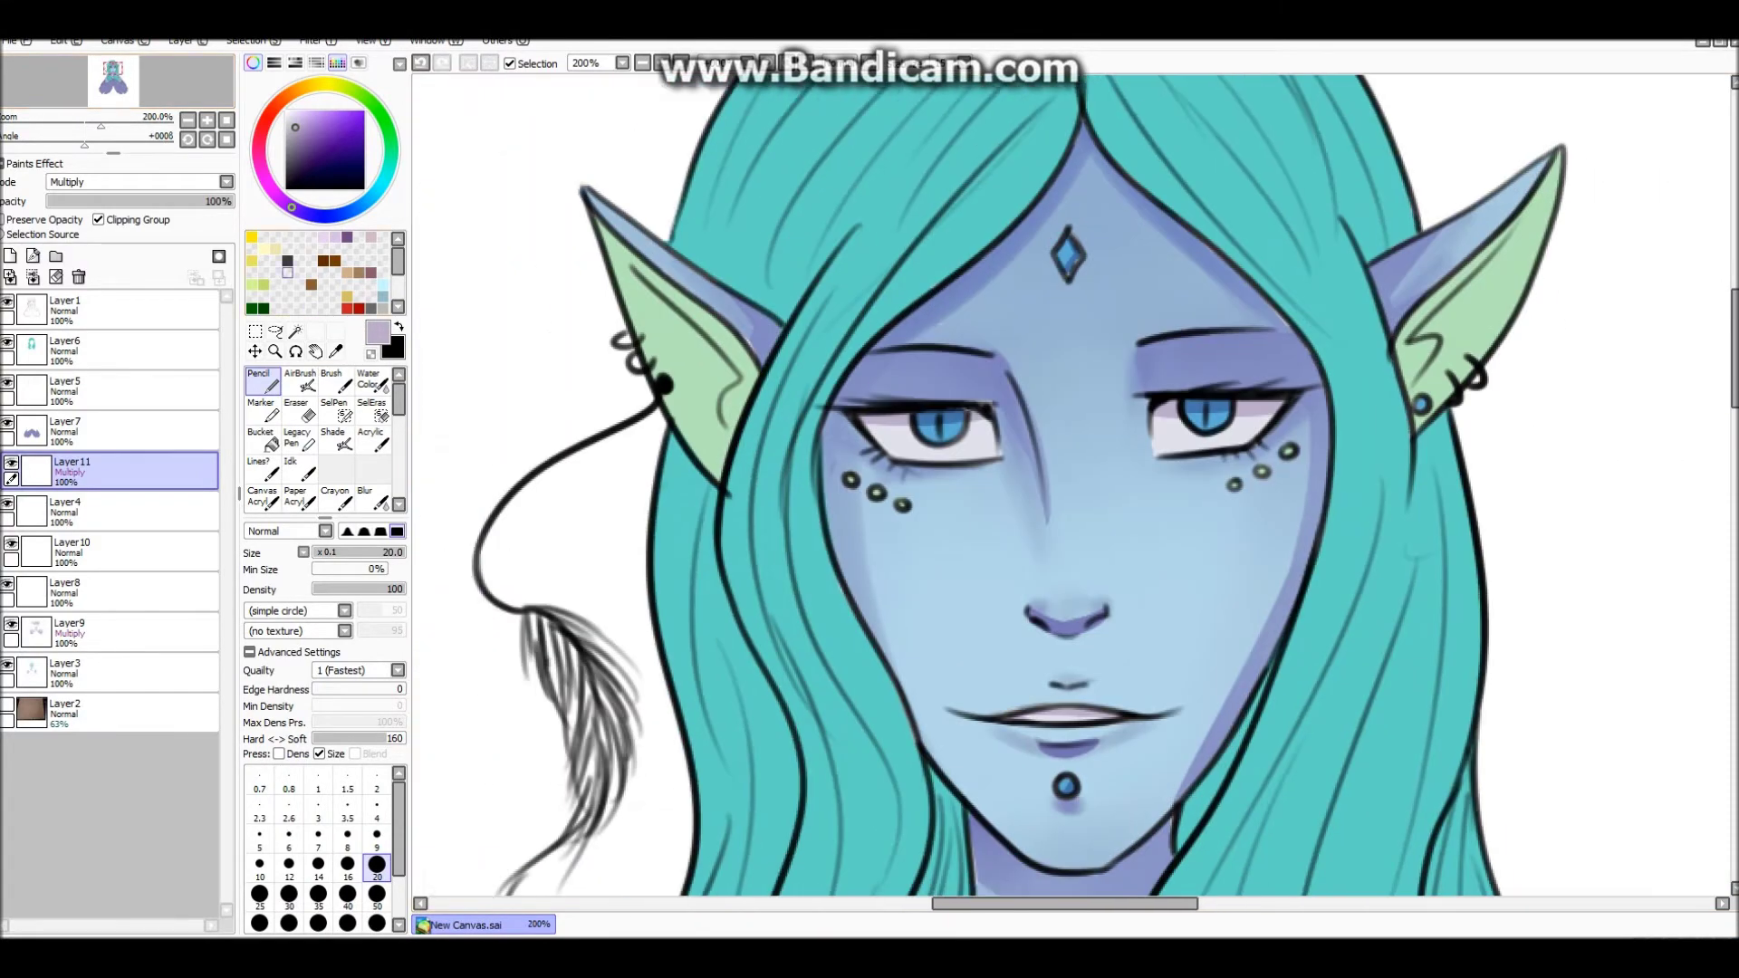
# Sample the pale blue skin color and make the skin layer active.
pyautogui.keyDown('alt'); pyautogui.click(1070, 263); pyautogui.keyUp('alt')
pyautogui.click(109, 510)
pyautogui.keyDown('alt'); pyautogui.click(942, 371); pyautogui.keyUp('alt')
pyautogui.click(109, 671)
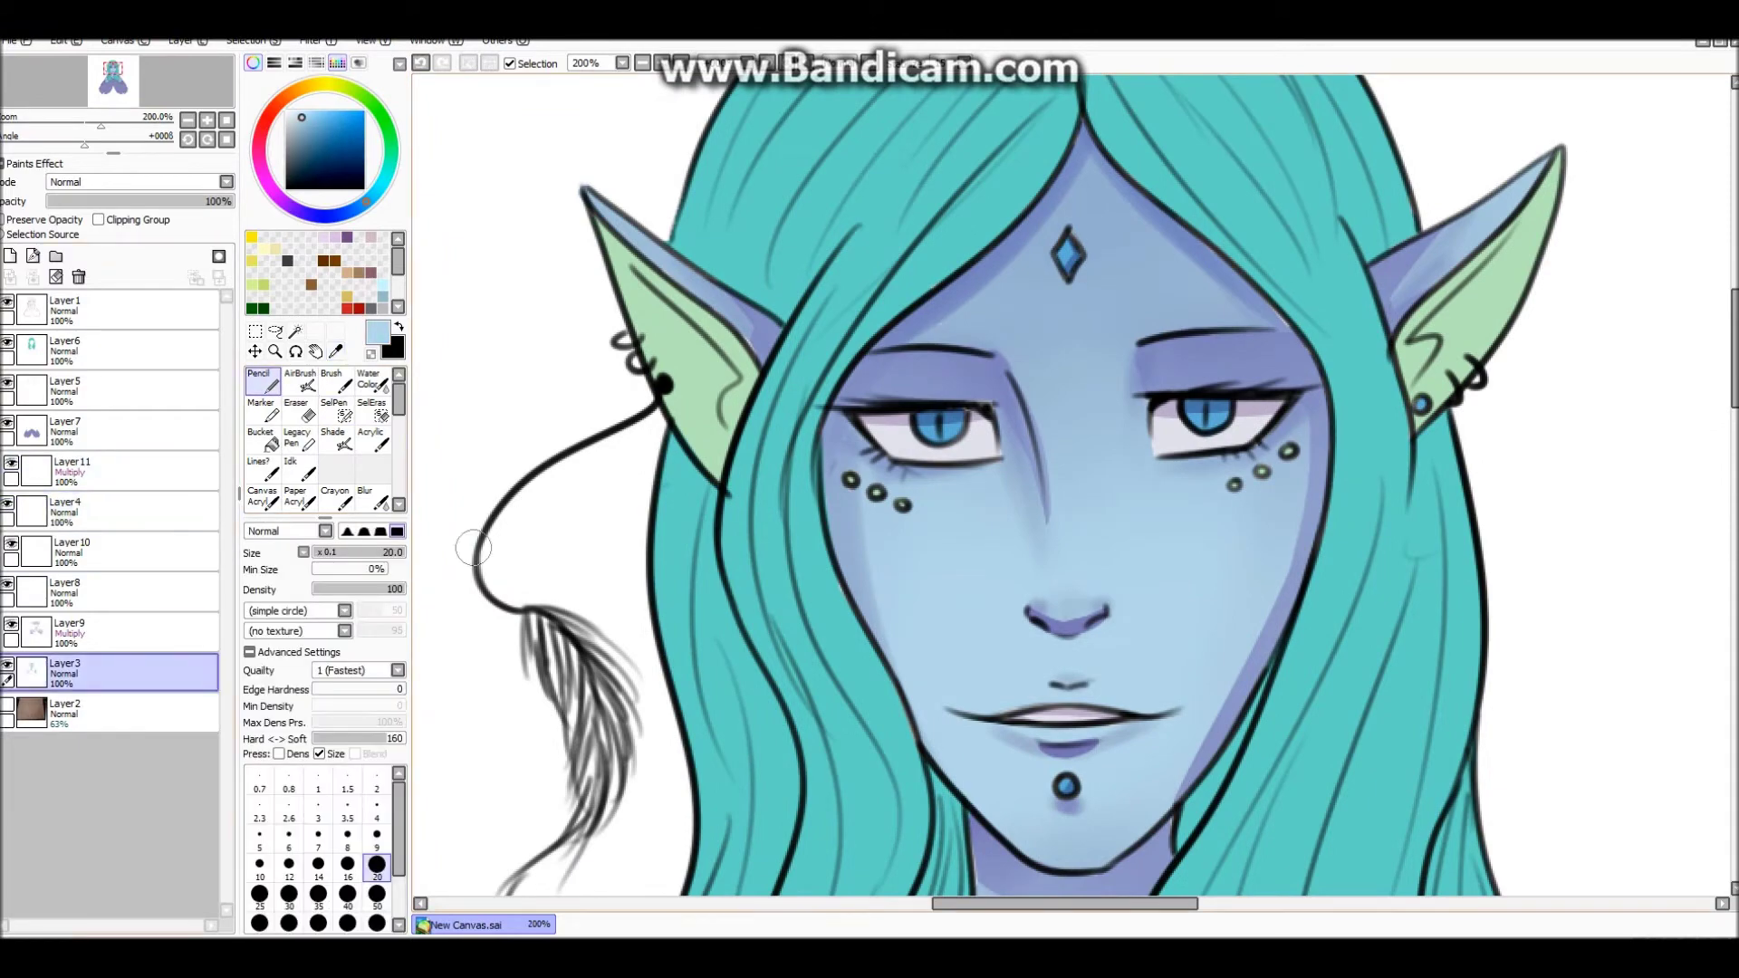
pyautogui.scroll(-5, 1001, 341)
pyautogui.scroll(6, 618, 340)
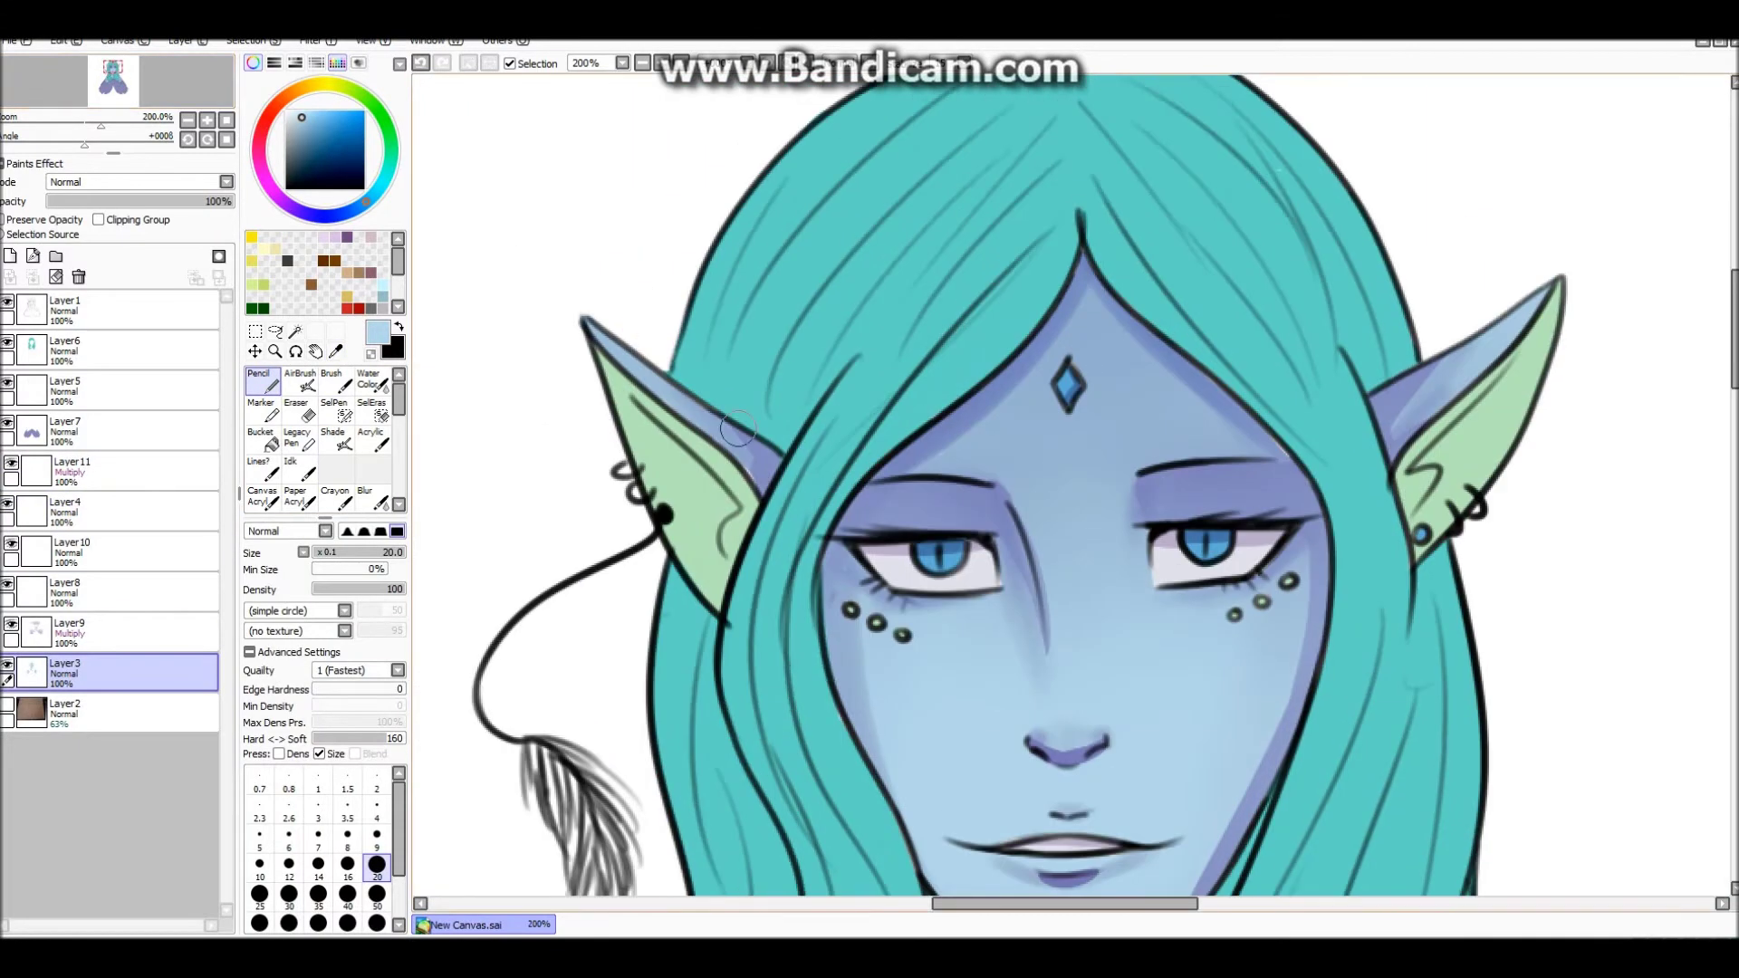
pyautogui.scroll(-4, 1200, 497)
pyautogui.scroll(4, 1201, 497)
pyautogui.scroll(-1, 1201, 497)
pyautogui.hscroll(1, 1200, 497)
# Paint small white highlights in both eyes on the top line art layer.
pyautogui.click(109, 470)
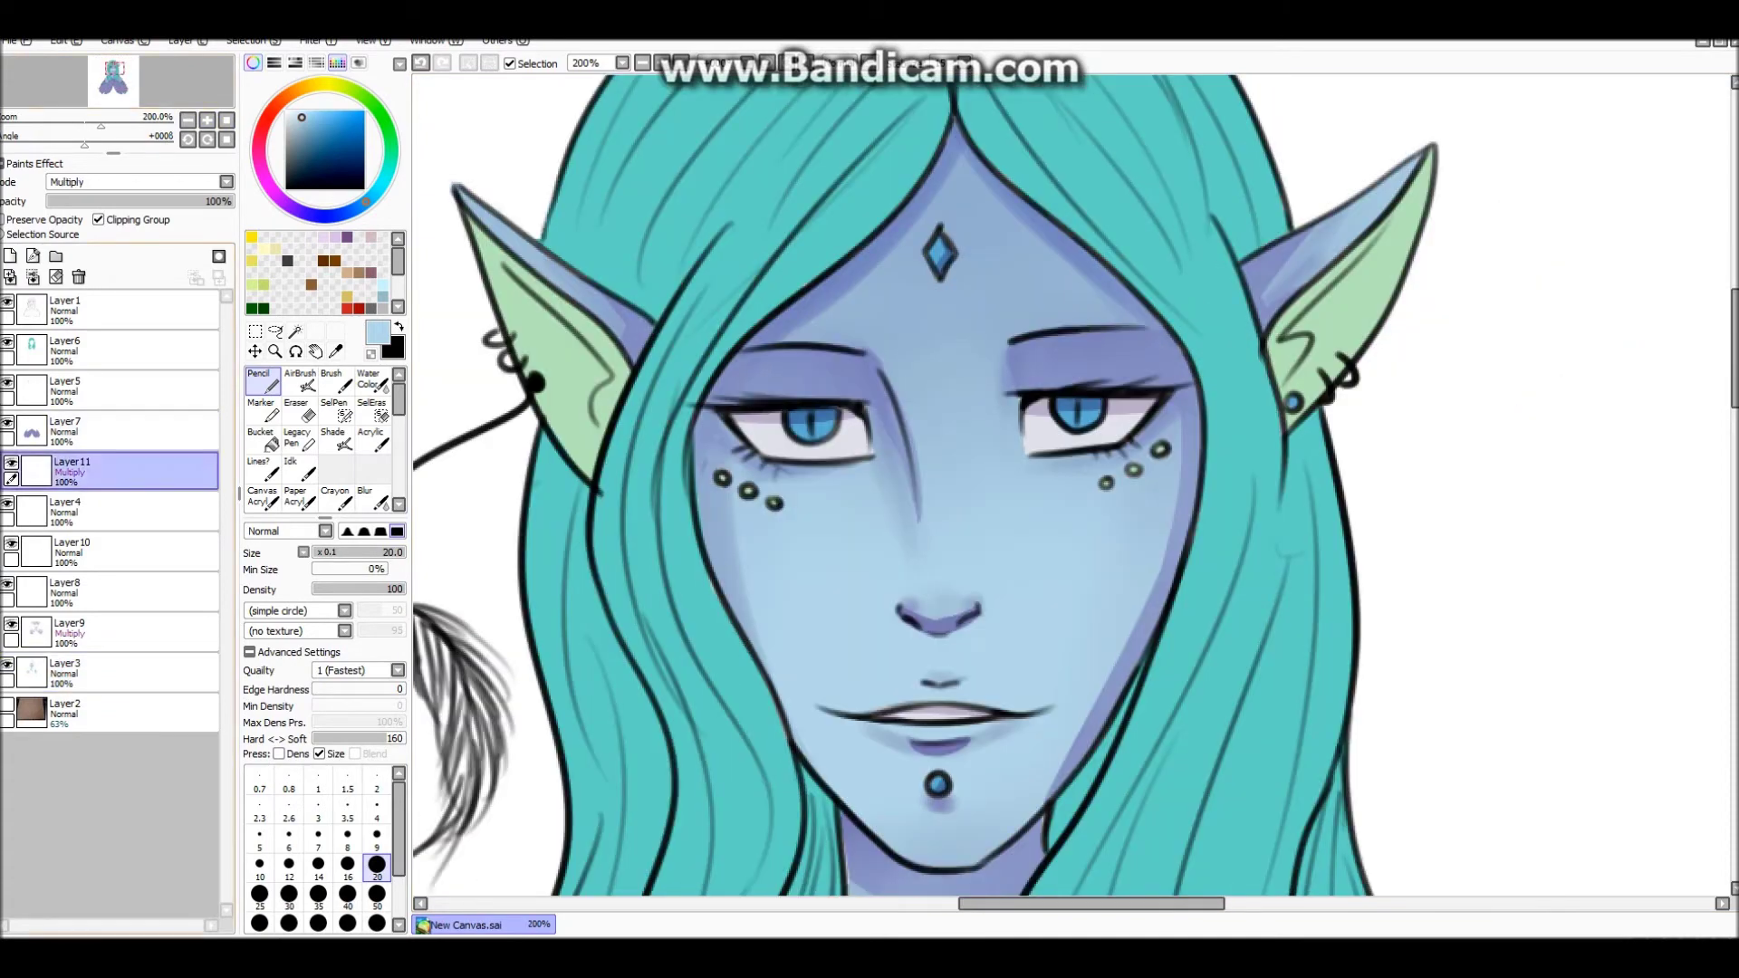
pyautogui.press('-')
pyautogui.hscroll(1, 1073, 486)
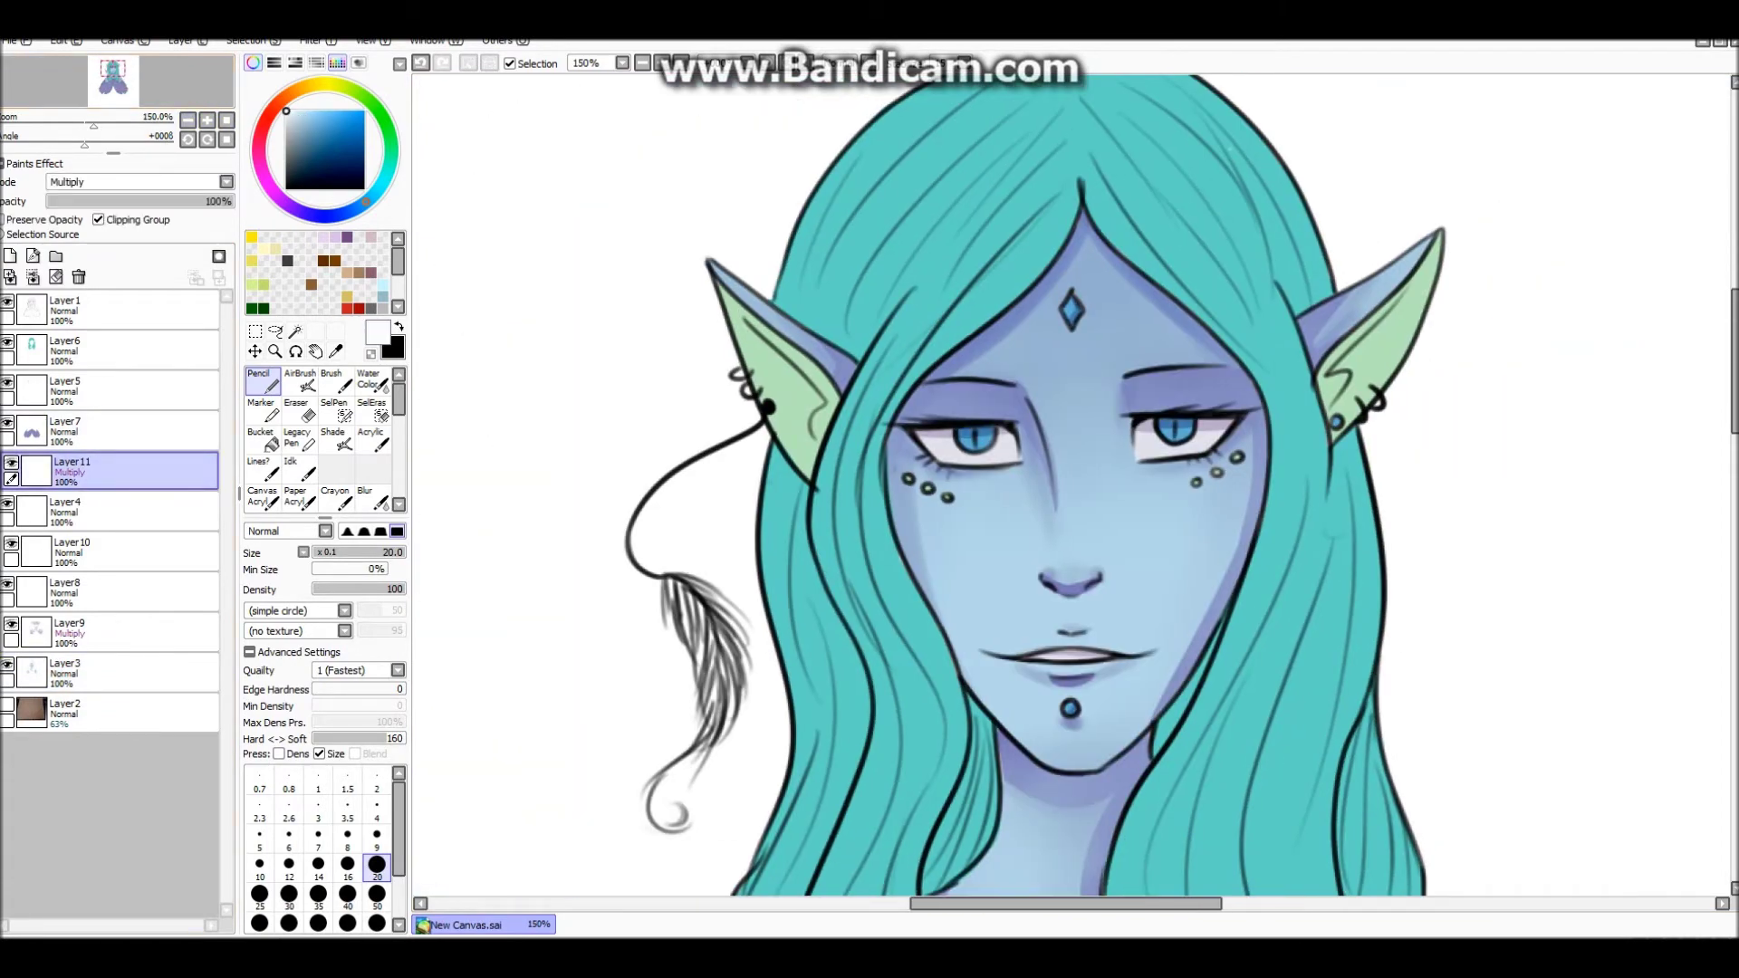
pyautogui.click(109, 309)
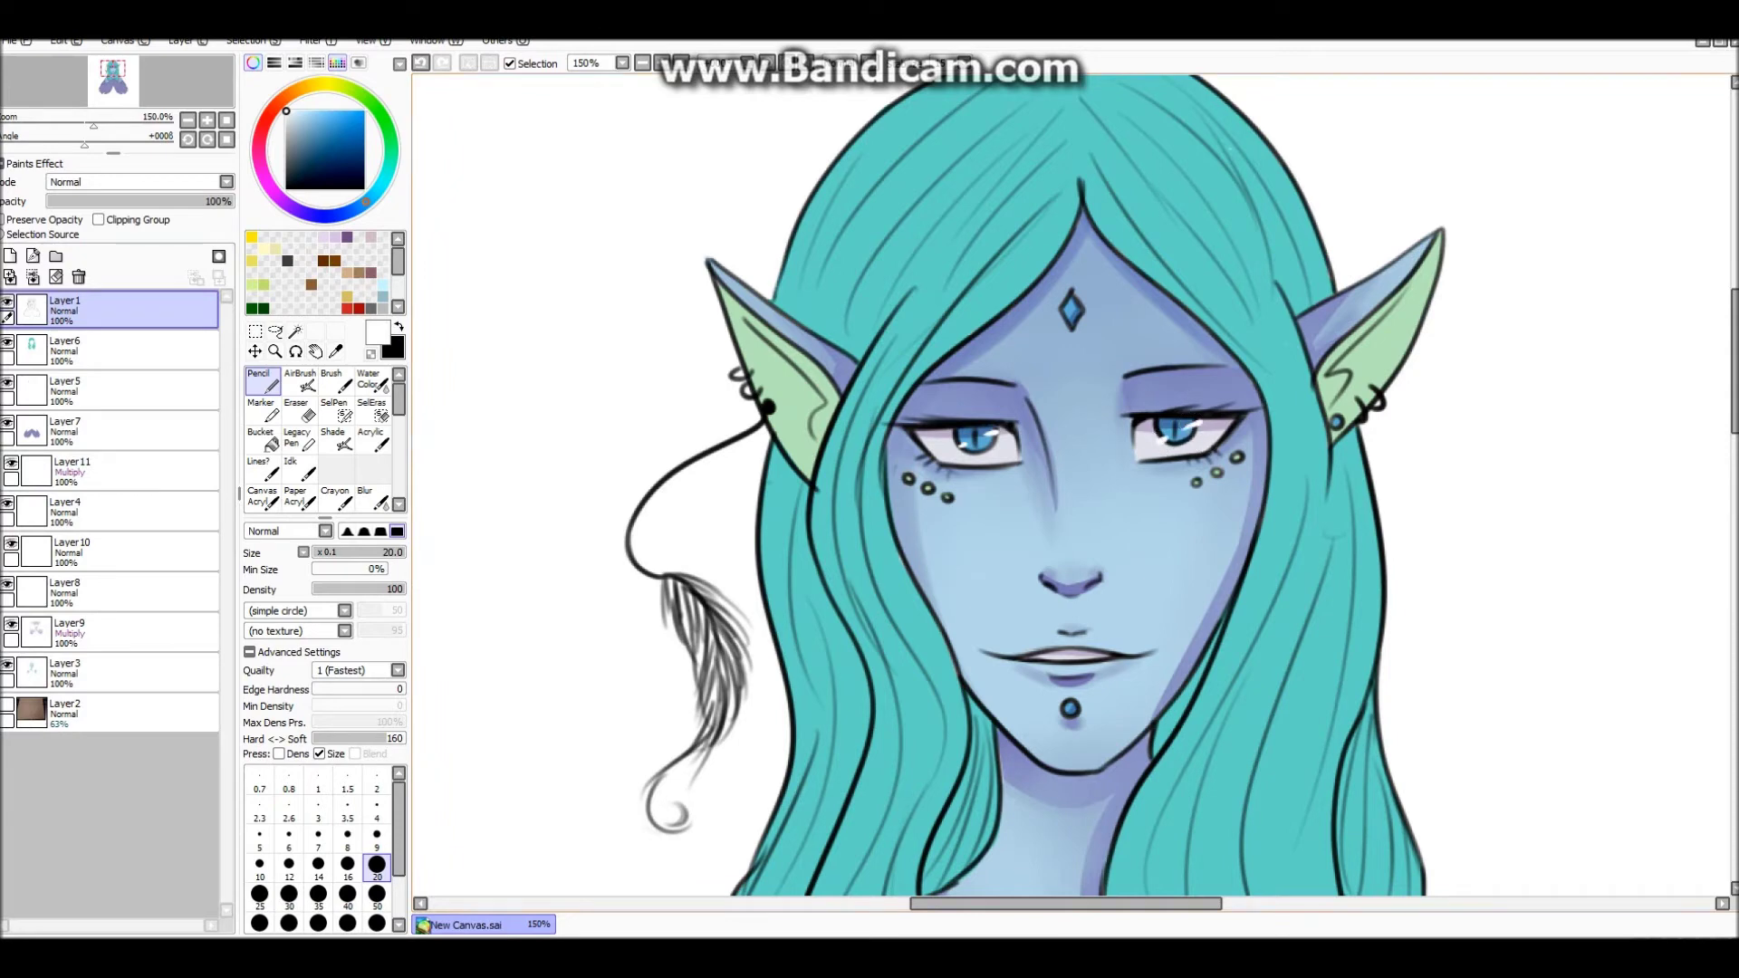
# Paint small white highlights on the nose tip and lower lip.
pyautogui.scroll(-1, 993, 653)
pyautogui.hscroll(1, 992, 634)
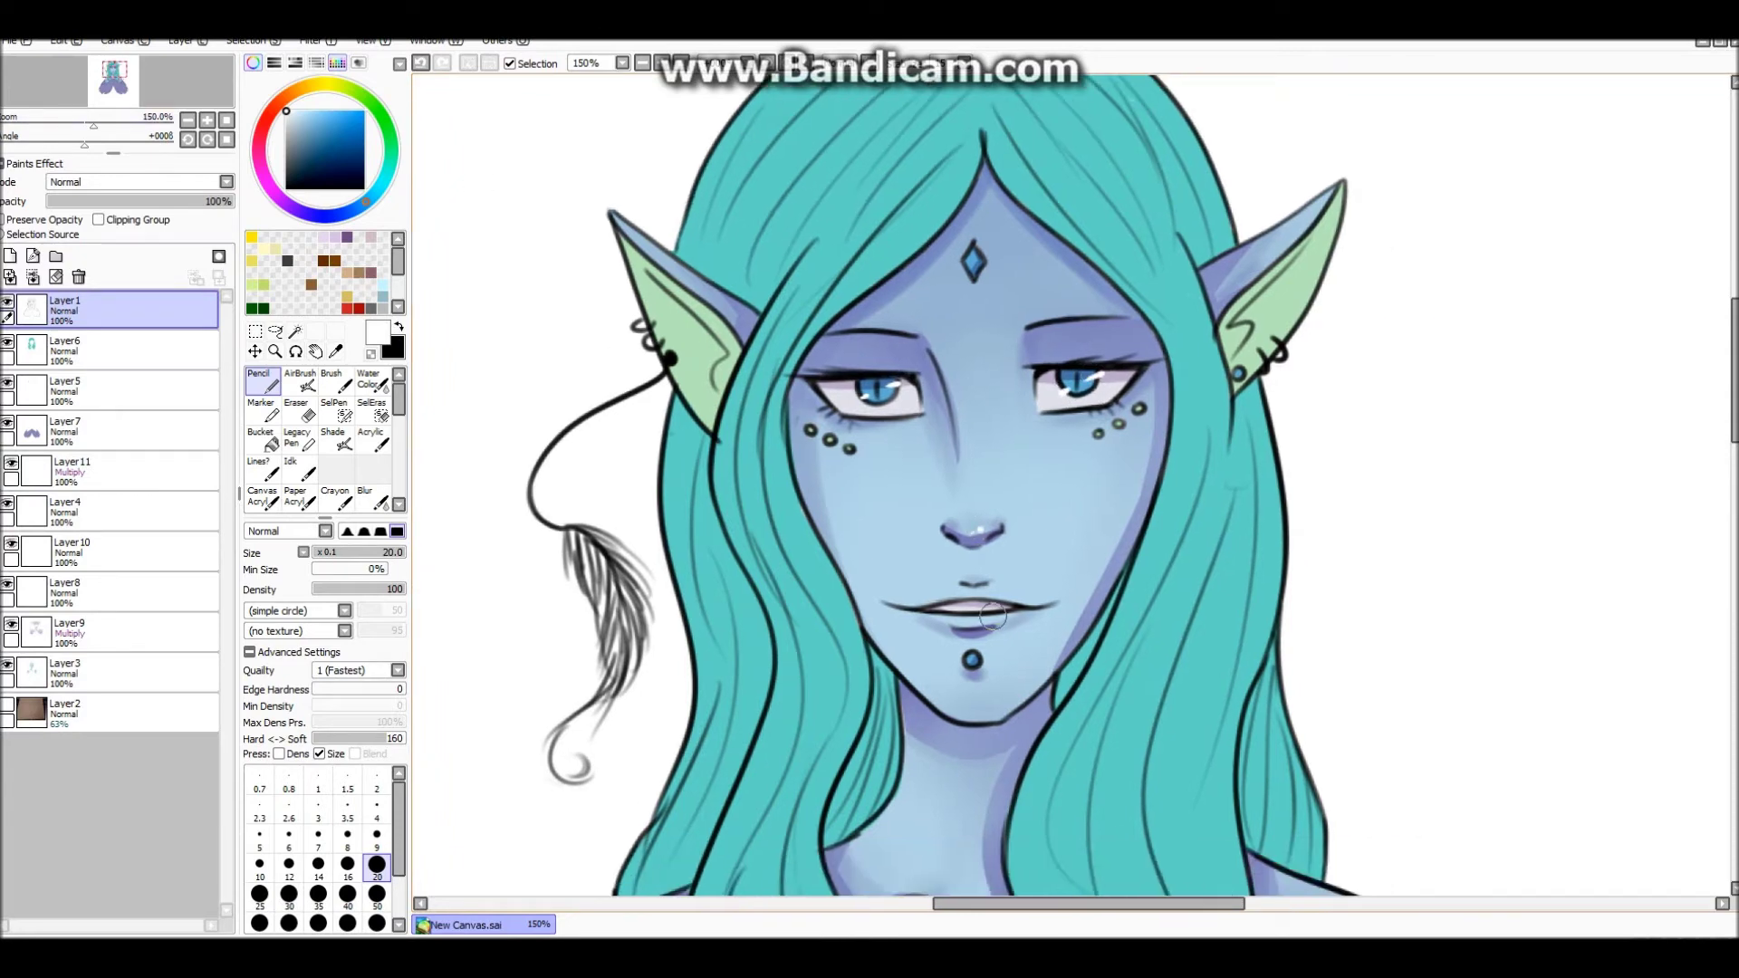
pyautogui.scroll(3, 974, 404)
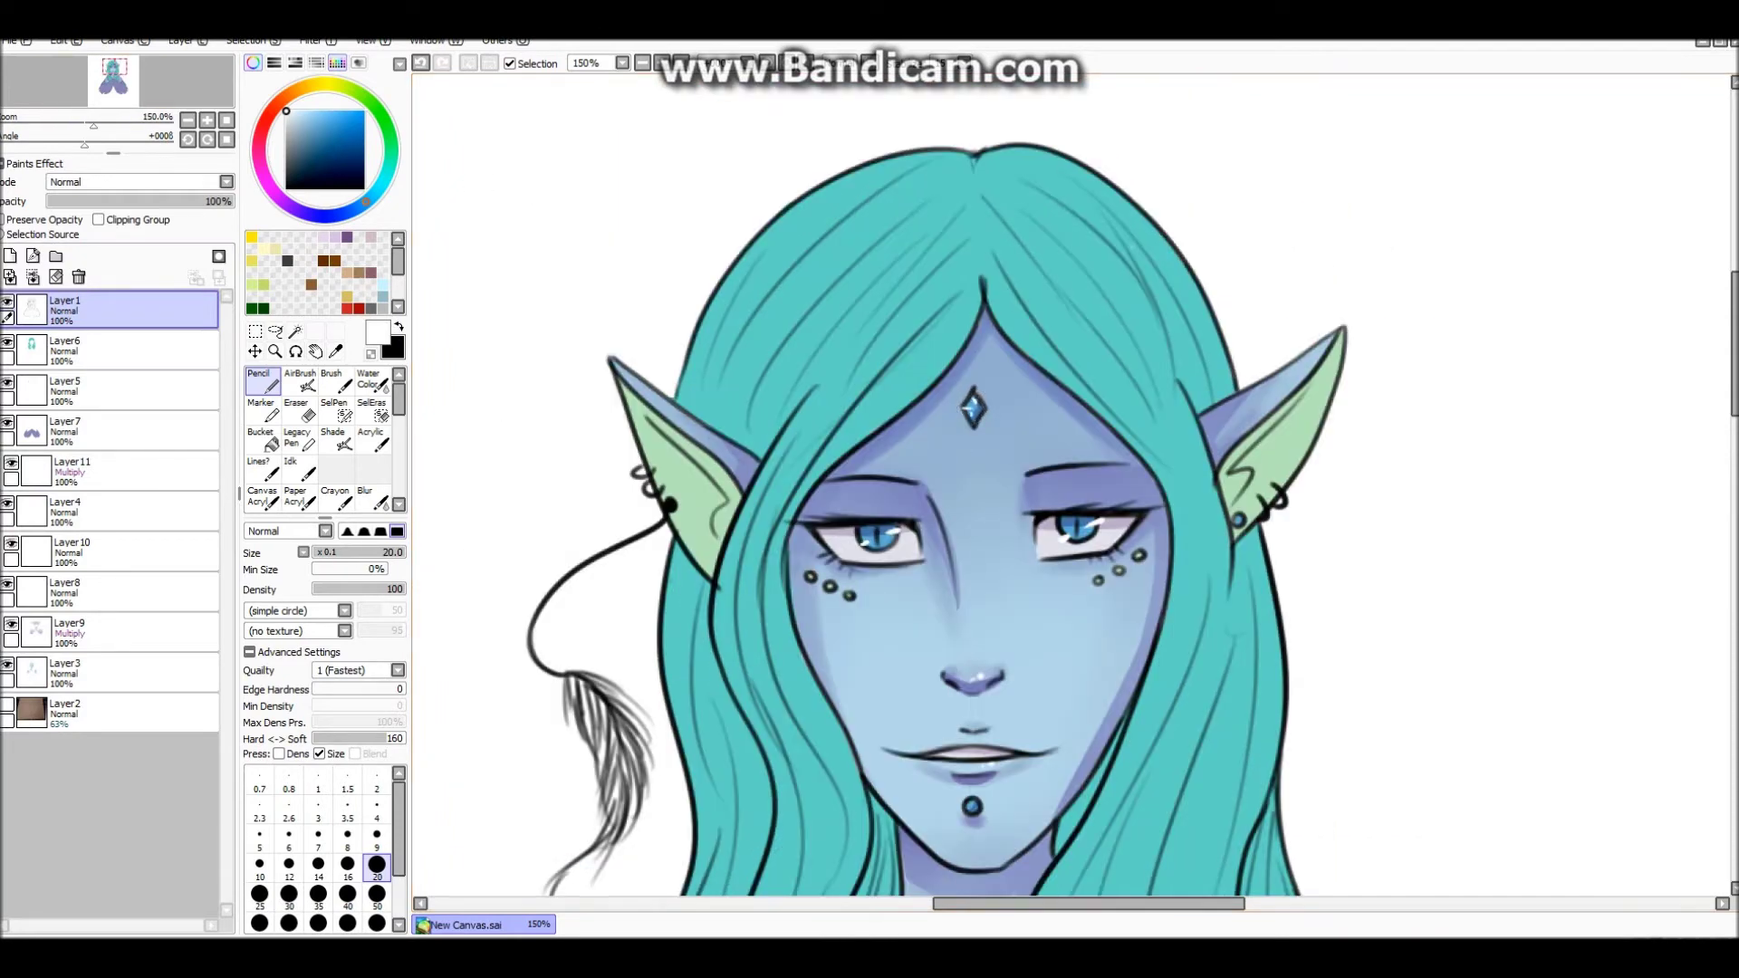
# Add pale blue highlights to the forehead gem and chin piercing on the iris and gem color layer.
pyautogui.scroll(-2, 975, 408)
pyautogui.scroll(5, 975, 408)
pyautogui.scroll(3, 974, 407)
pyautogui.click(90, 512)
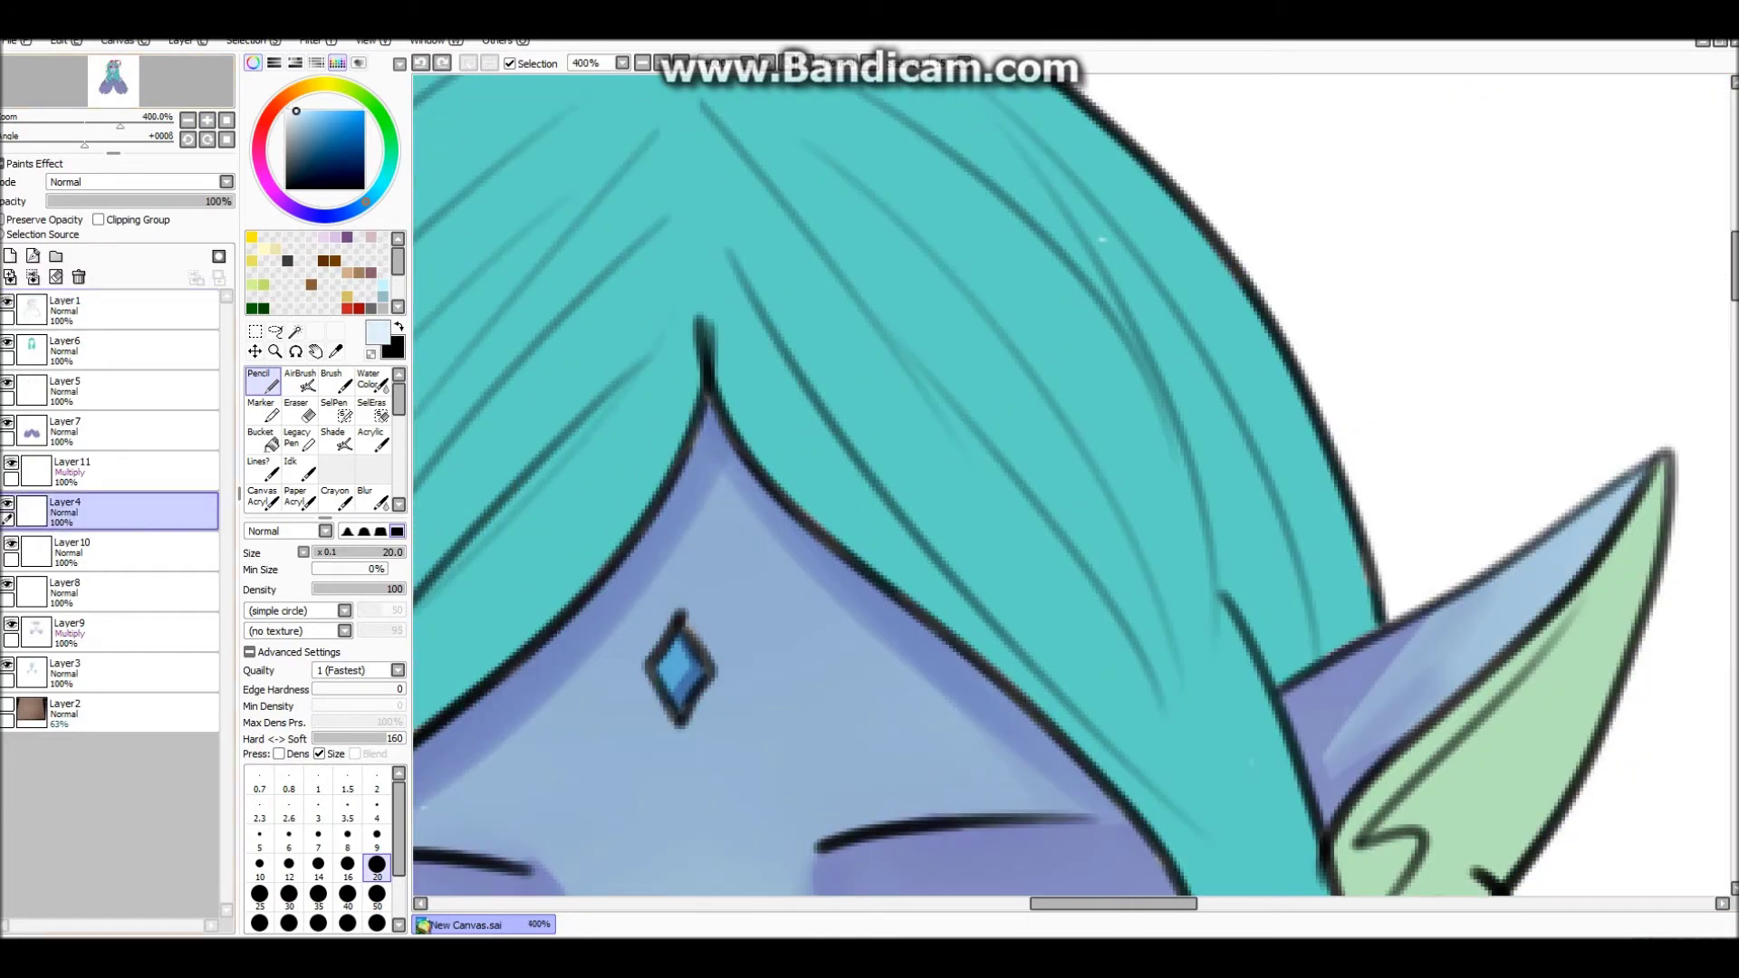
pyautogui.scroll(-2, 679, 670)
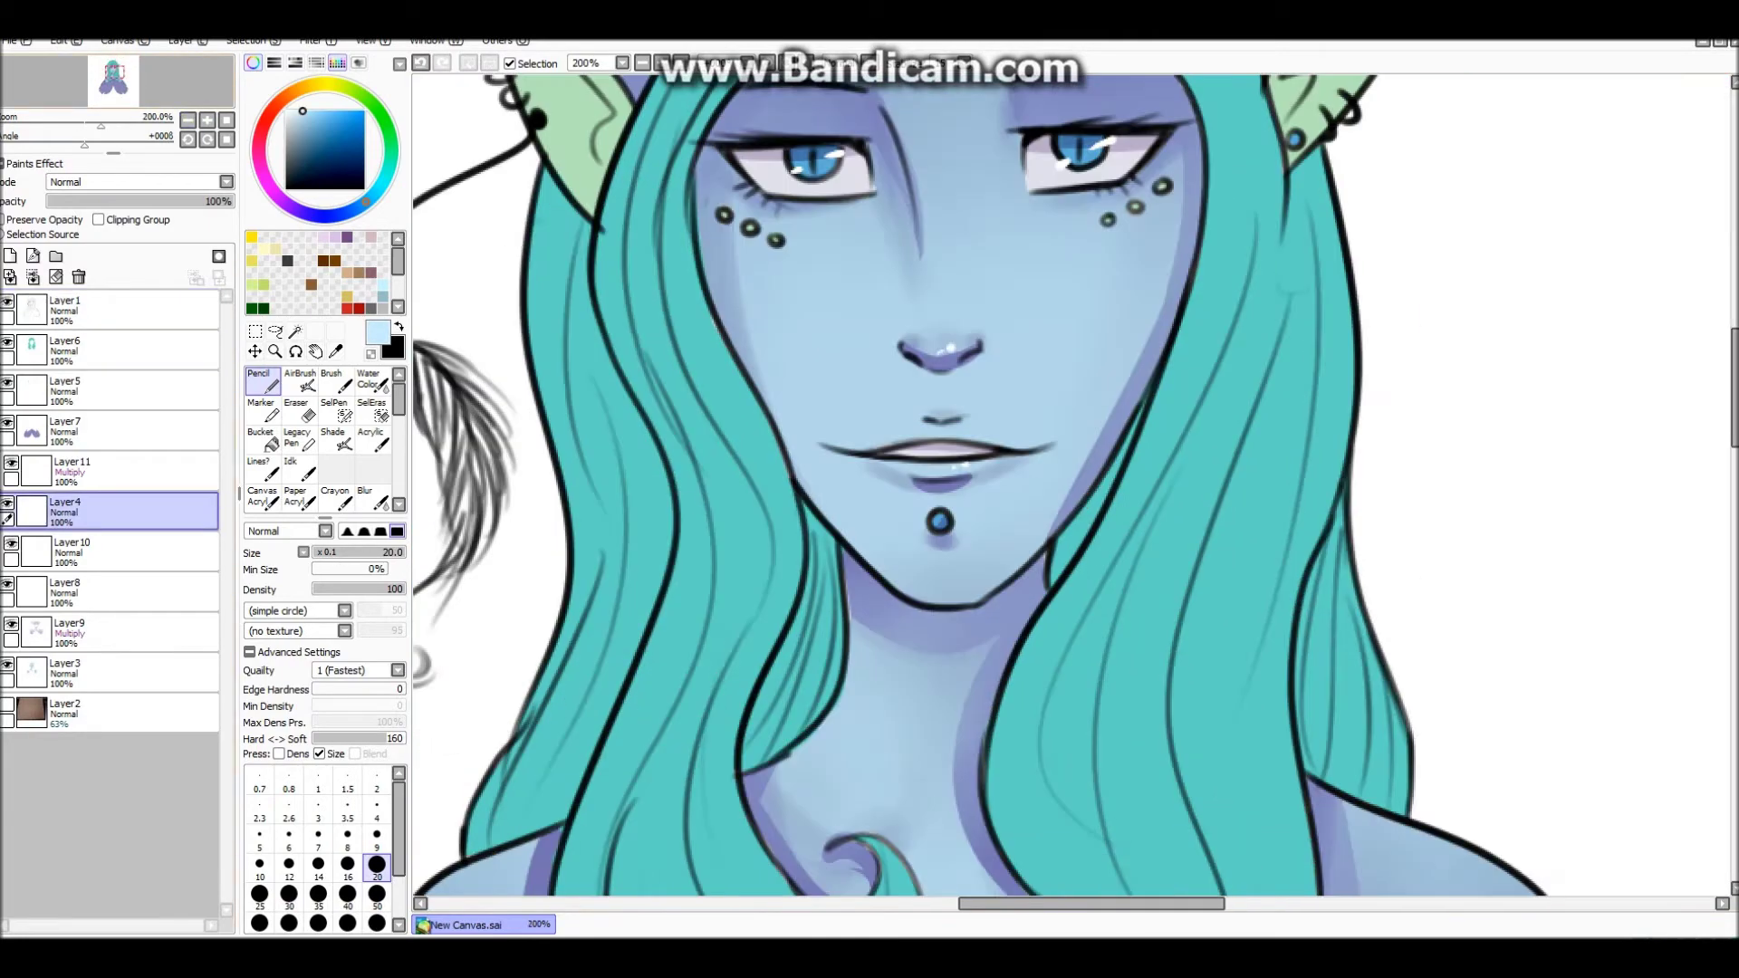
pyautogui.moveTo(942, 530); pyautogui.dragTo(1007, 595)
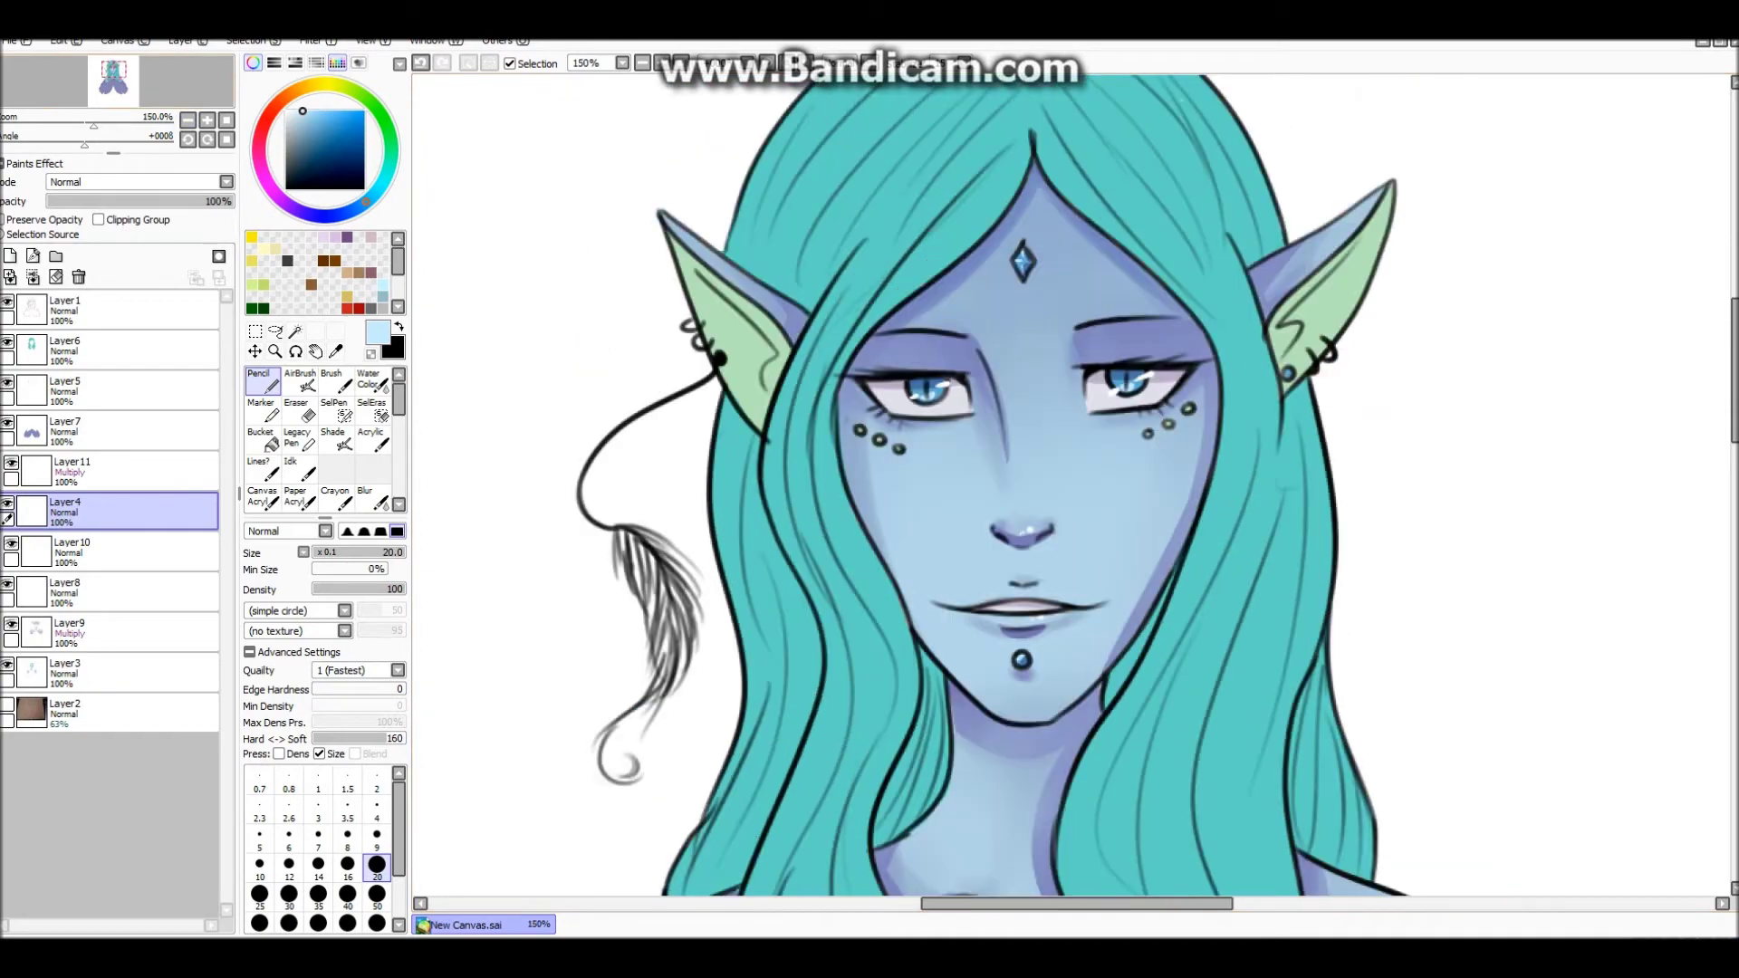
# Add a new layer clipped to the purple cape color layer.
pyautogui.scroll(-1, 1145, 221)
pyautogui.click(65, 430)
pyautogui.click(181, 41)
pyautogui.scroll(-2, 1068, 489)
pyautogui.click(98, 219)
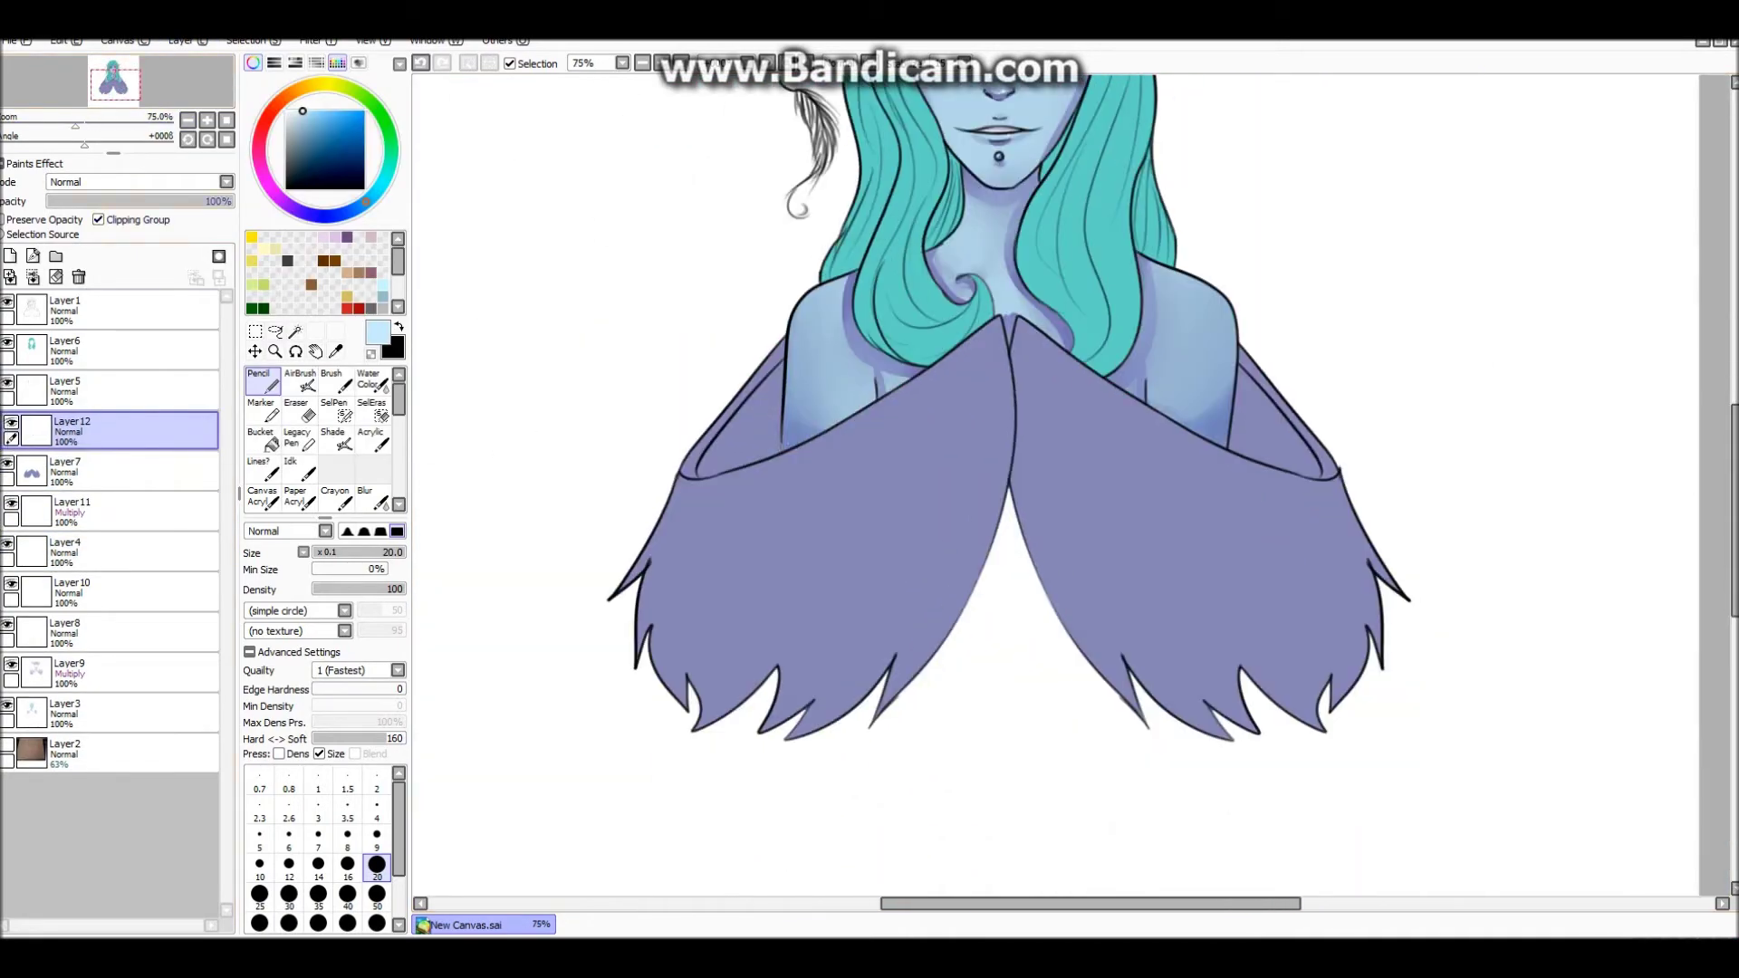
# Set the clipped layer to Multiply and softly shade the lower cape in periwinkle with the size 250 Water Color brush.
pyautogui.keyDown('alt'); pyautogui.click(718, 369); pyautogui.keyUp('alt')
pyautogui.press('w')
pyautogui.moveTo(718, 369)
pyautogui.mouseDown()
pyautogui.moveTo(776, 621)
pyautogui.moveTo(1222, 446)
pyautogui.moveTo(584, 446)
pyautogui.mouseUp()
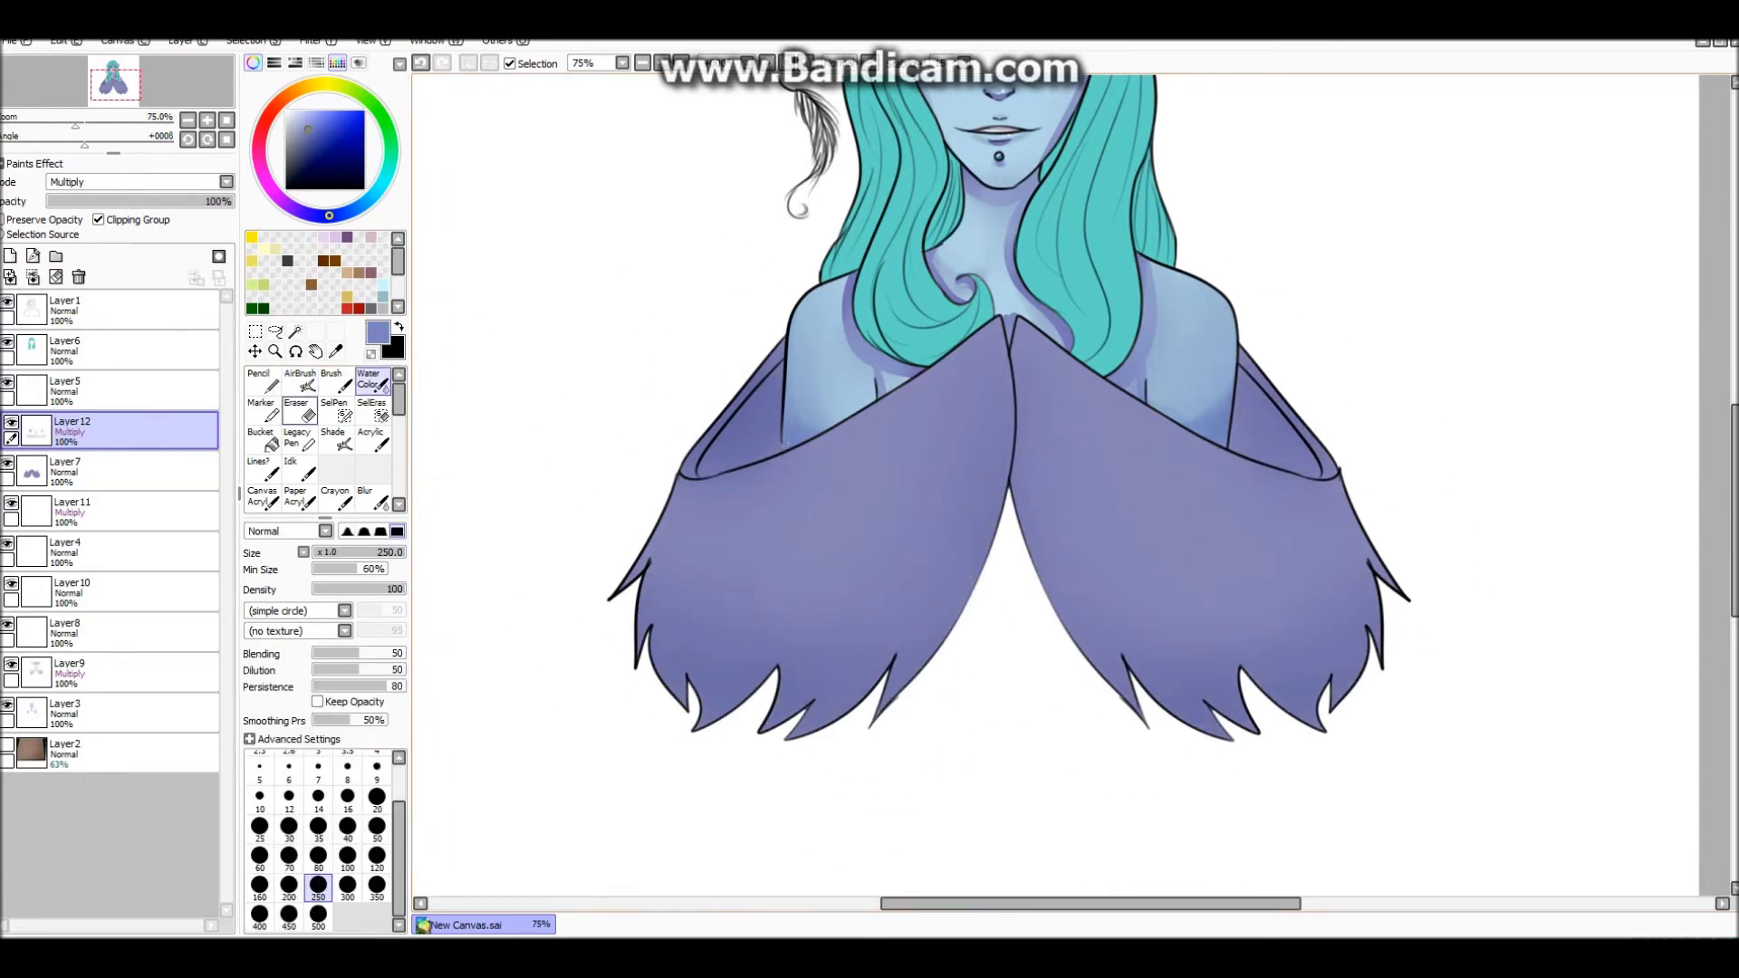
# Paint feathery shadow streaks down the left half of the cape with the size 20 Brush.
pyautogui.click(276, 391)
pyautogui.press('b')
pyautogui.moveTo(924, 554); pyautogui.dragTo(894, 683)
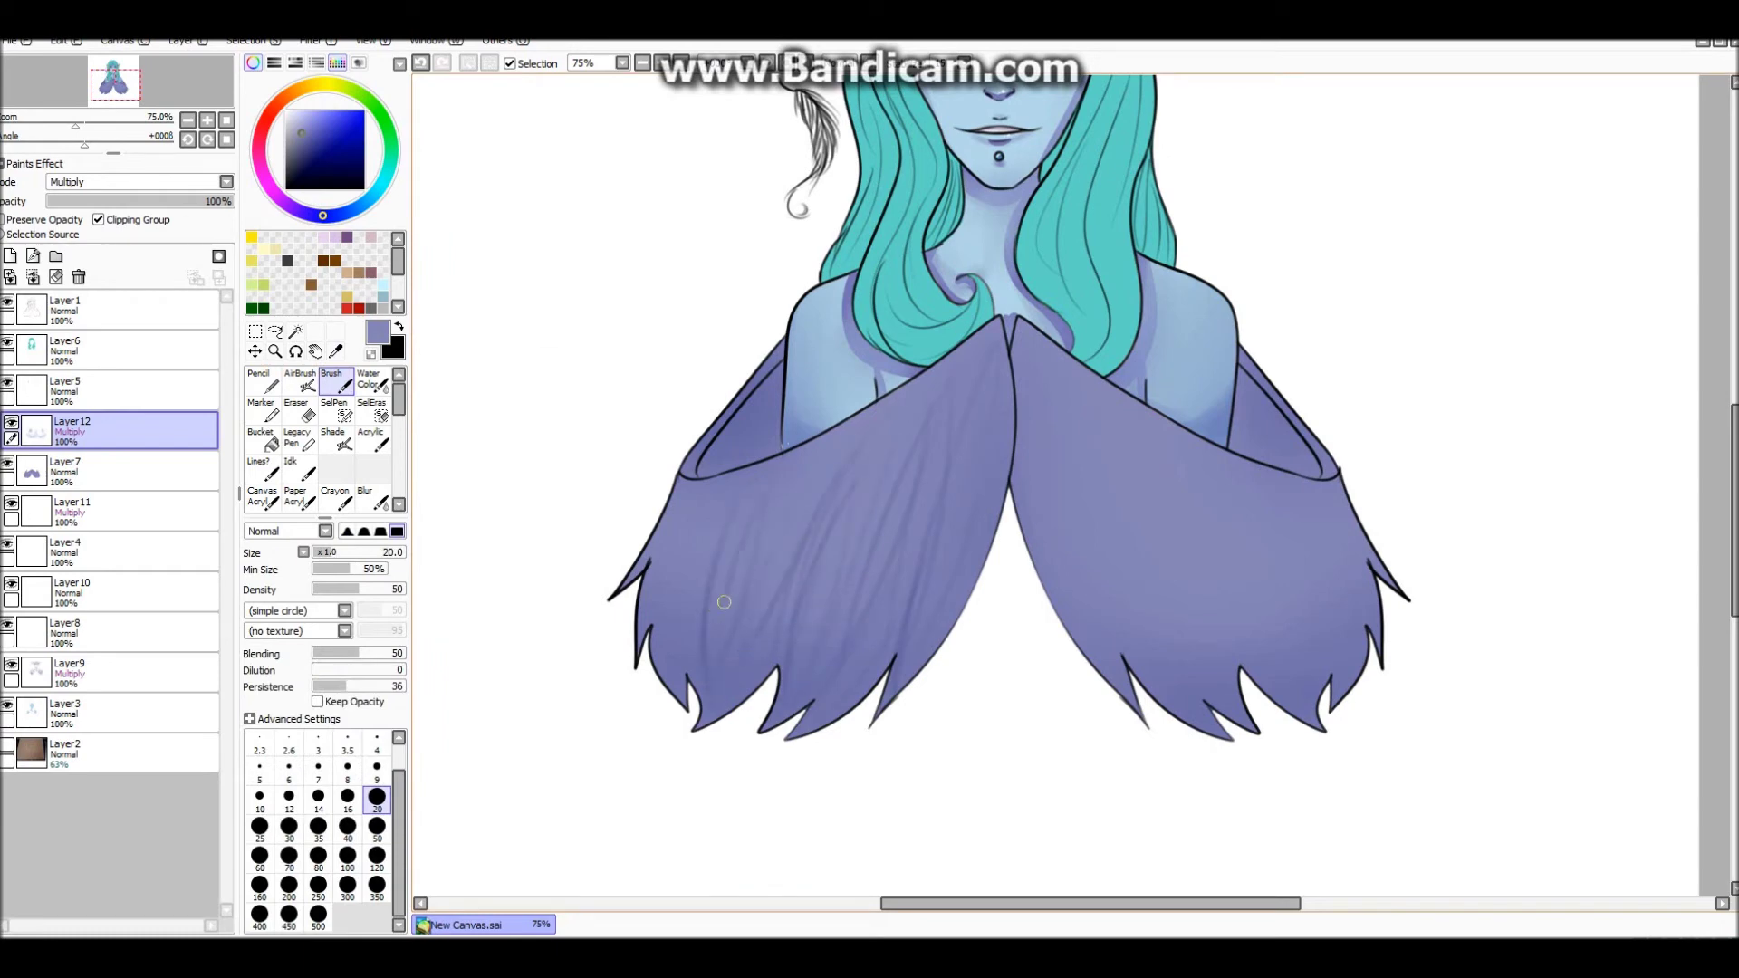
# Darken the cape's inner lining behind both shoulders with the Brush and the size 50 Water Color brush.
pyautogui.moveTo(776, 365)
pyautogui.mouseDown()
pyautogui.moveTo(774, 448)
pyautogui.moveTo(782, 368)
pyautogui.mouseUp()
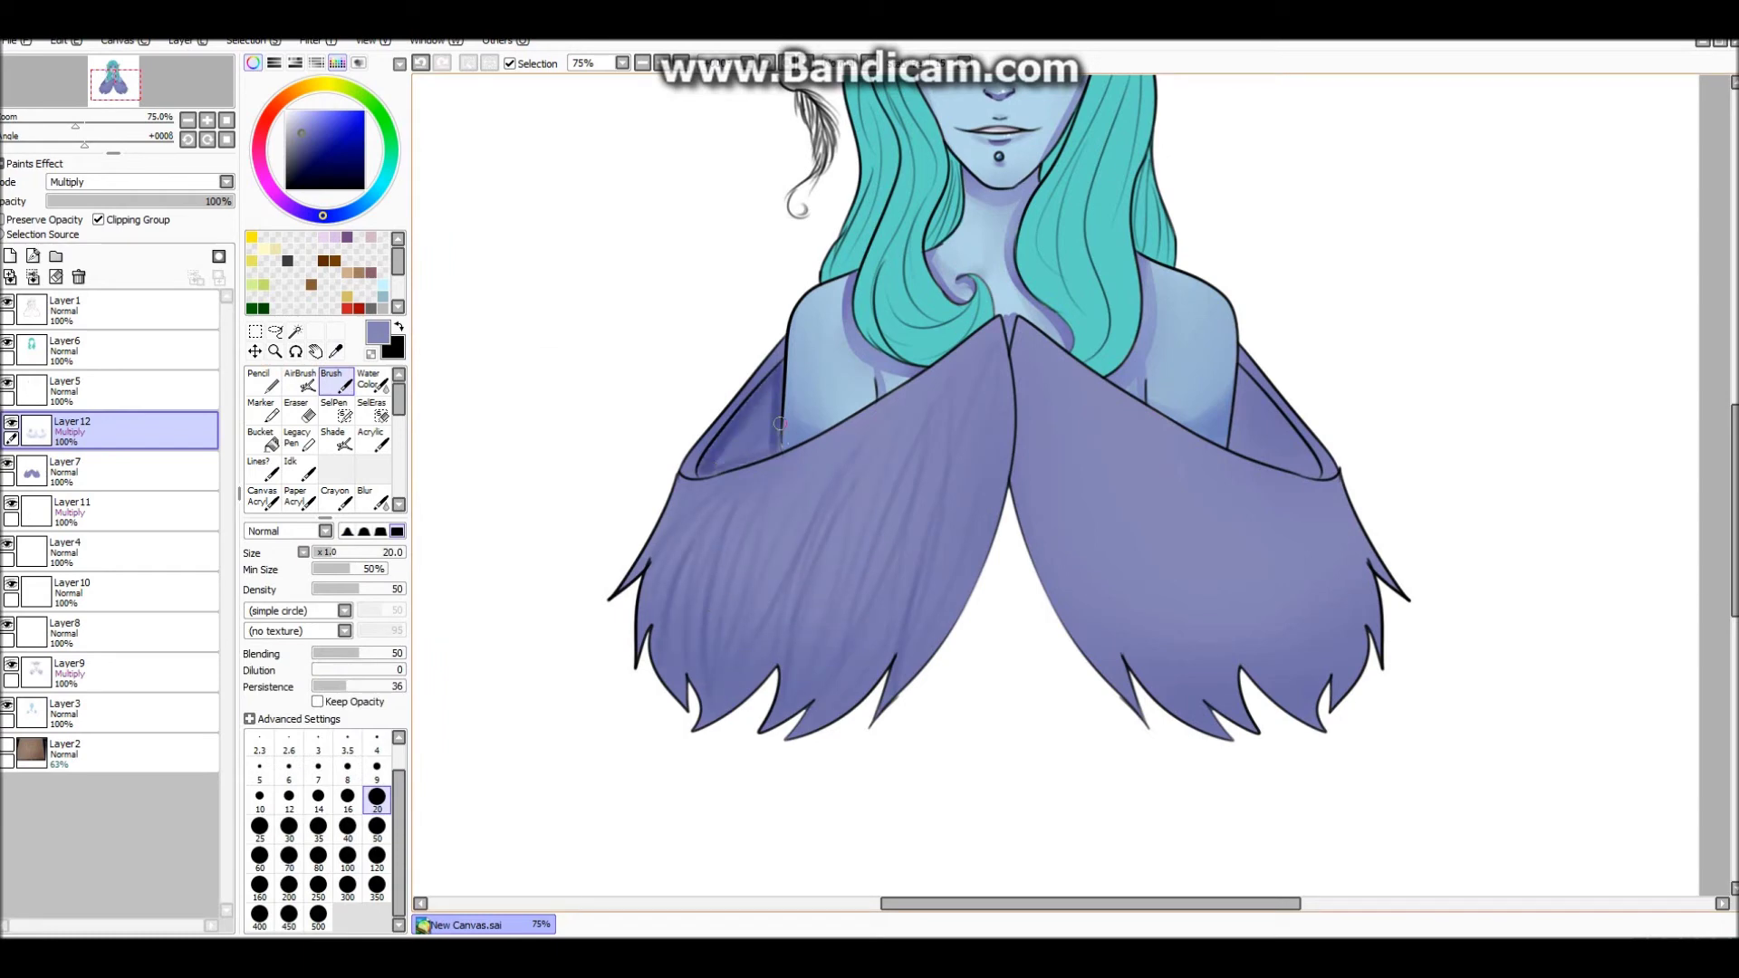
pyautogui.press('c')
pyautogui.moveTo(696, 498); pyautogui.dragTo(427, 547)
pyautogui.moveTo(970, 427); pyautogui.dragTo(986, 484)
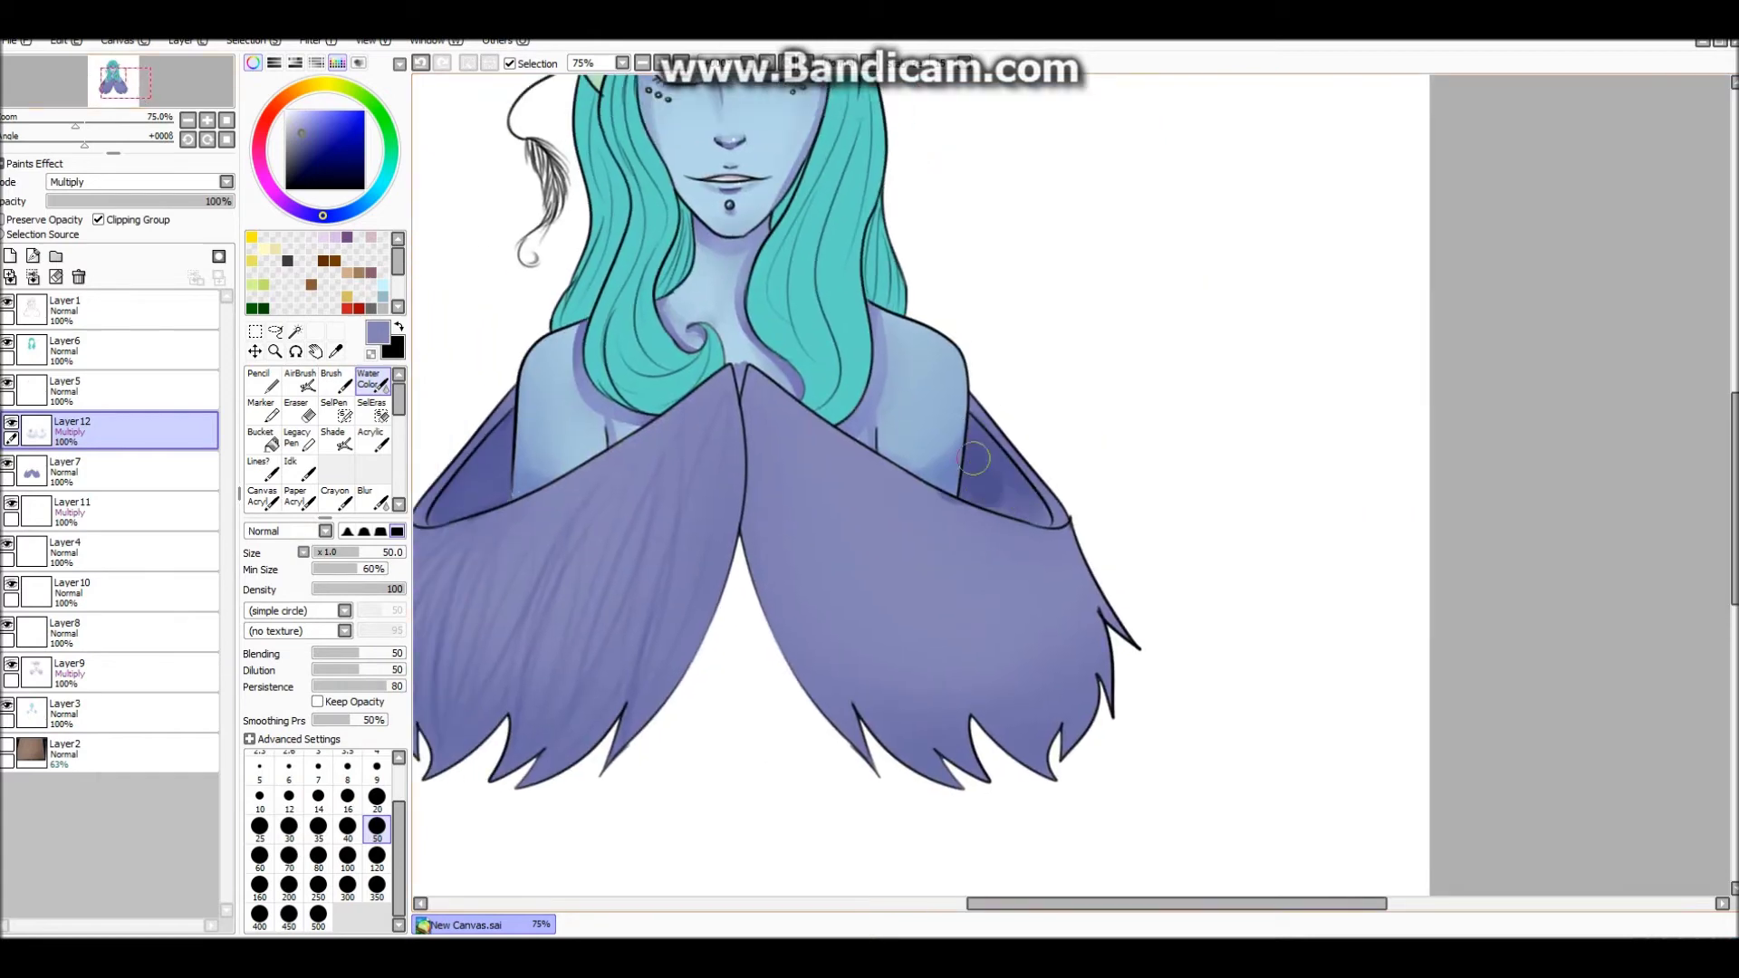
pyautogui.press('c')
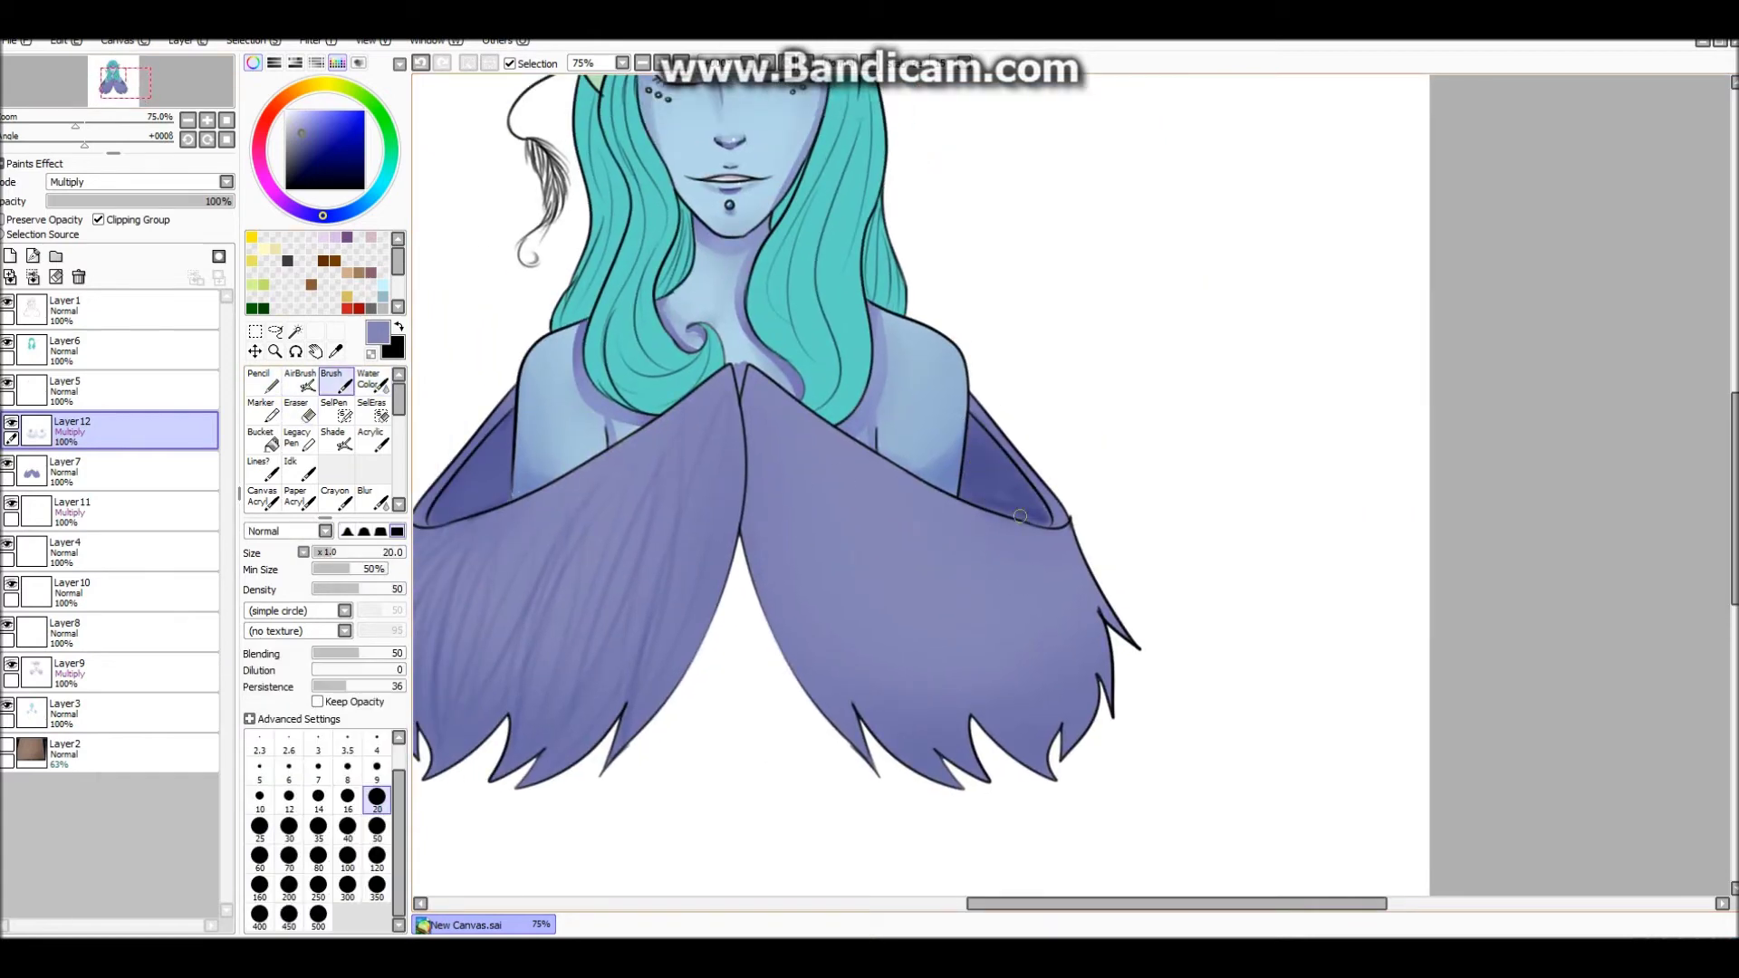
# Brush long feathery shadow streaks over the right half of the cape, from its upper edge to the ragged hem.
pyautogui.scroll(-3, 1001, 499)
pyautogui.scroll(3, 788, 622)
pyautogui.press('b')
pyautogui.moveTo(942, 715)
pyautogui.mouseDown()
pyautogui.moveTo(901, 599)
pyautogui.moveTo(924, 541)
pyautogui.mouseUp()
pyautogui.moveTo(1050, 750)
pyautogui.mouseDown()
pyautogui.moveTo(1048, 635)
pyautogui.moveTo(1018, 548)
pyautogui.mouseUp()
pyautogui.moveTo(951, 751); pyautogui.dragTo(942, 557)
pyautogui.moveTo(1000, 693); pyautogui.dragTo(991, 598)
pyautogui.moveTo(942, 783)
pyautogui.mouseDown()
pyautogui.moveTo(906, 544)
pyautogui.moveTo(864, 514)
pyautogui.mouseUp()
pyautogui.moveTo(852, 740); pyautogui.dragTo(808, 494)
pyautogui.moveTo(869, 780); pyautogui.dragTo(842, 674)
pyautogui.moveTo(824, 678); pyautogui.dragTo(769, 512)
pyautogui.moveTo(814, 748); pyautogui.dragTo(743, 493)
pyautogui.moveTo(820, 741); pyautogui.dragTo(751, 575)
pyautogui.press('c')
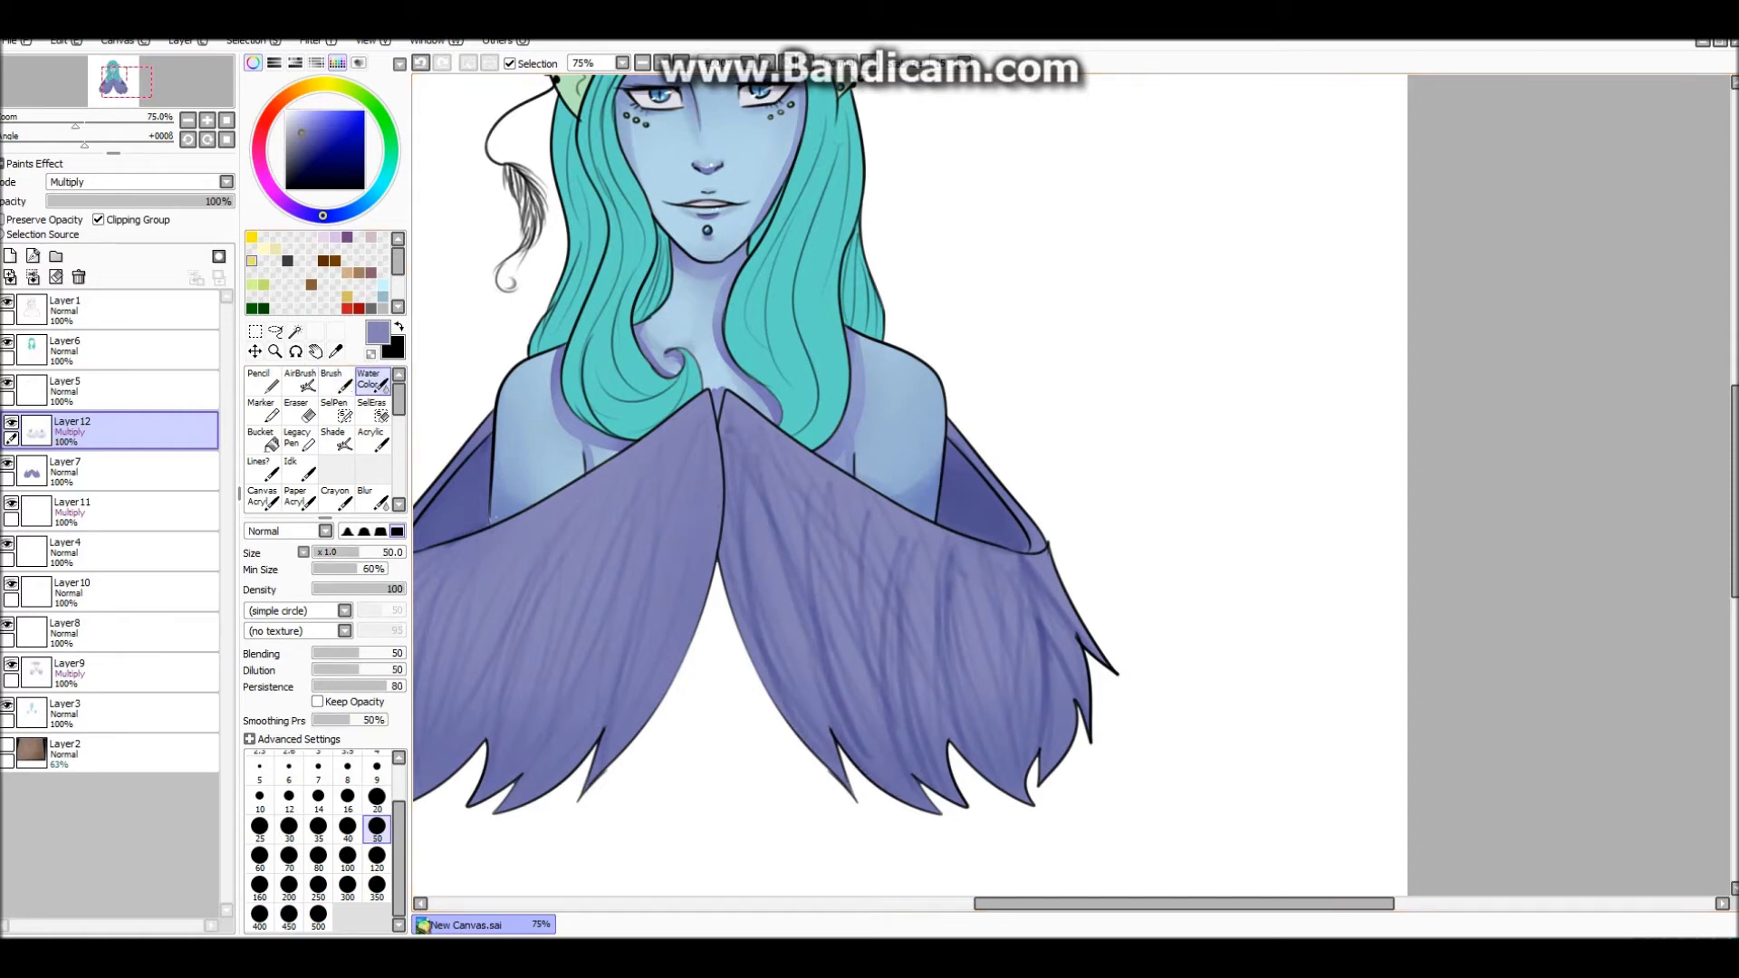
# Deepen the feather streaks across both cape halves with a darker purple, using the size 20 Brush.
pyautogui.hotkey('ctrl', '-')
pyautogui.press('b')
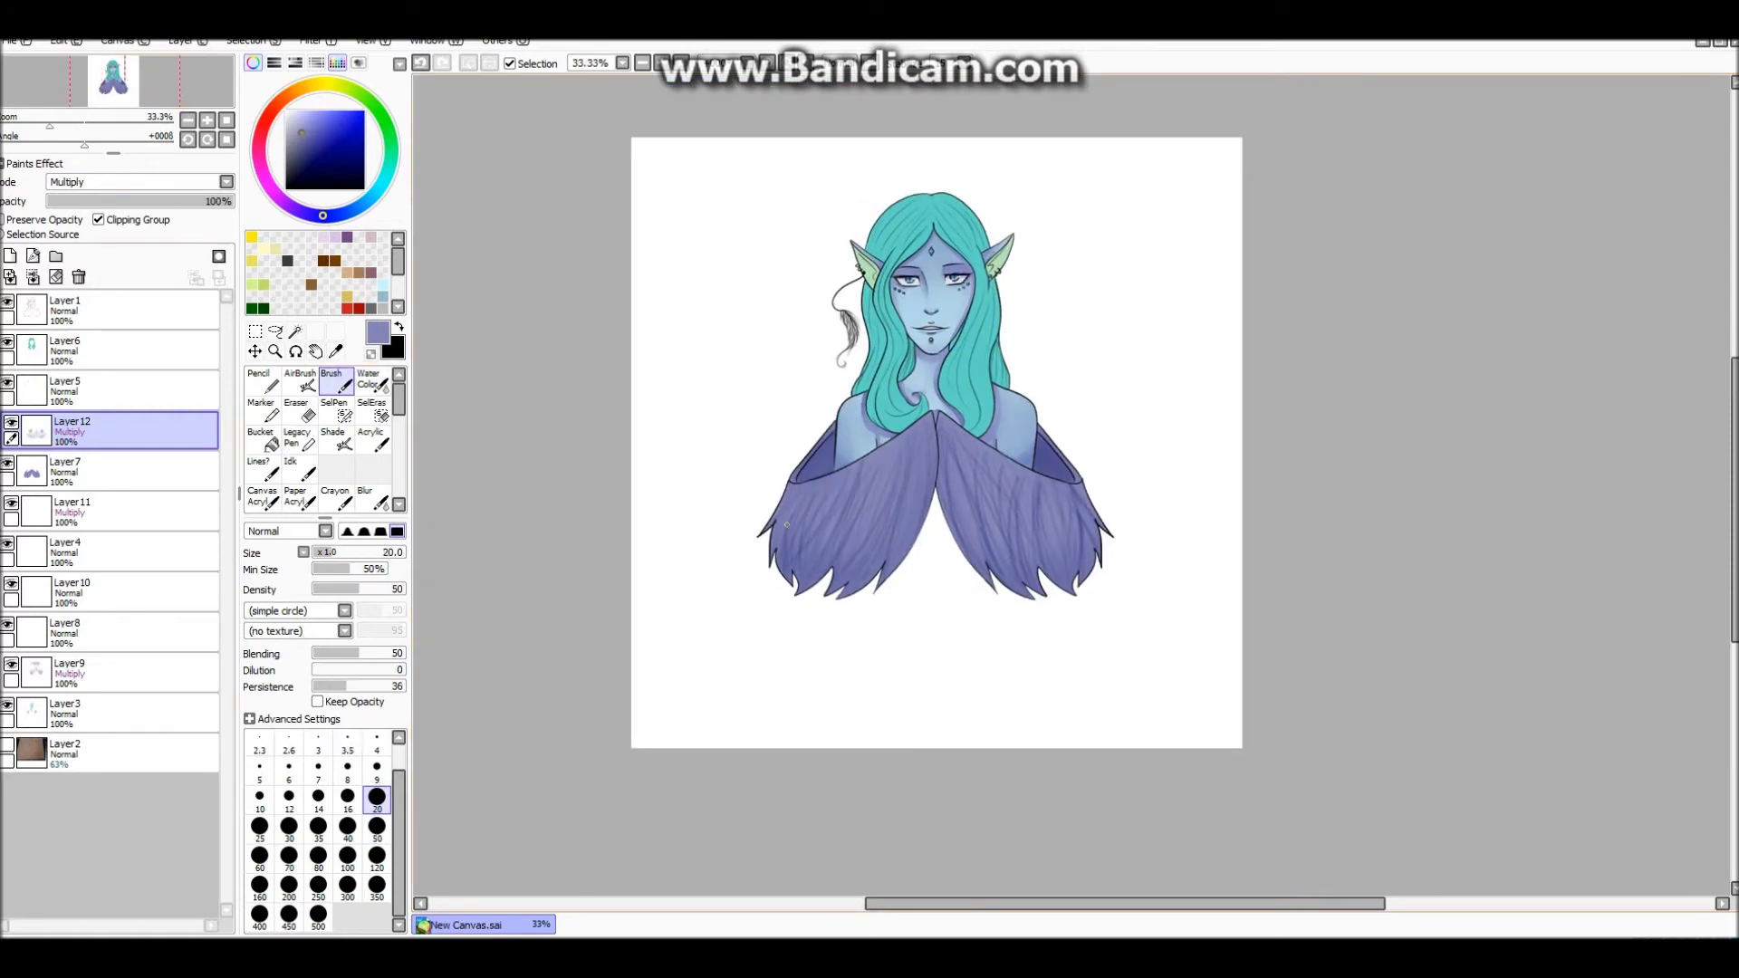
pyautogui.press('c')
pyautogui.moveTo(1032, 444)
pyautogui.mouseDown()
pyautogui.moveTo(959, 507)
pyautogui.moveTo(1023, 589)
pyautogui.moveTo(990, 445)
pyautogui.mouseUp()
pyautogui.press('b')
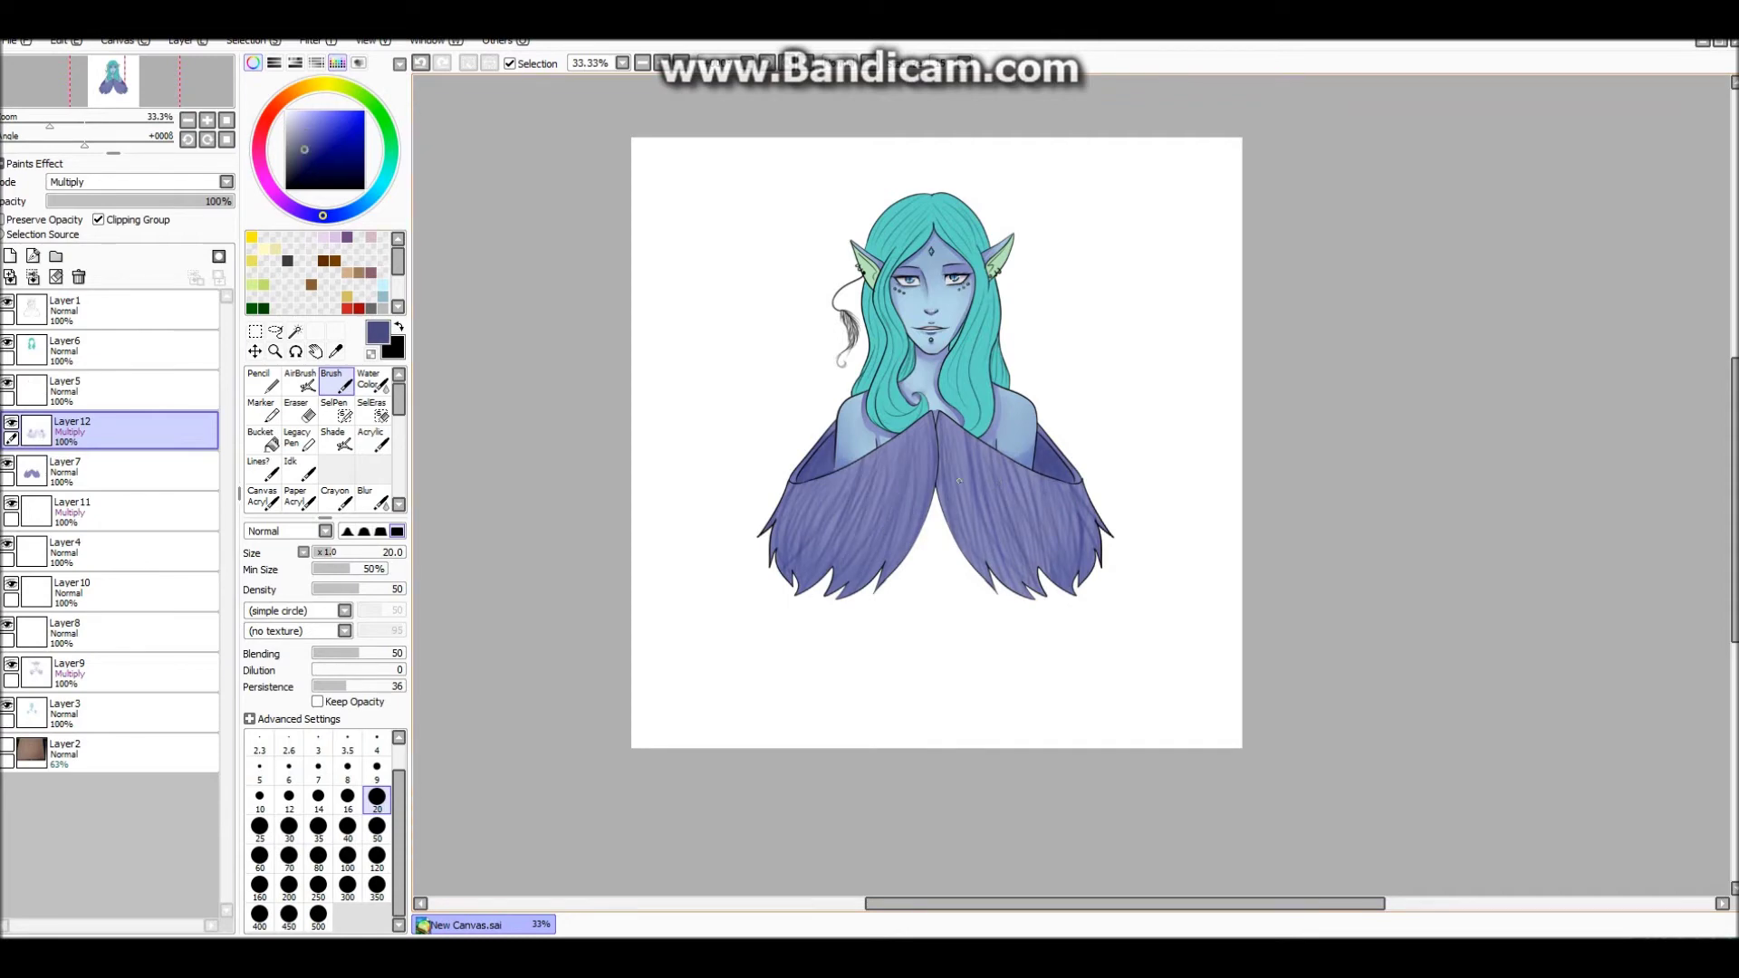
# Add a clipped Luminosity layer above the cape shading and paint soft pale highlights on both outer sides of the cape.
pyautogui.press('a')
pyautogui.scroll(1, 942, 516)
pyautogui.press('b')
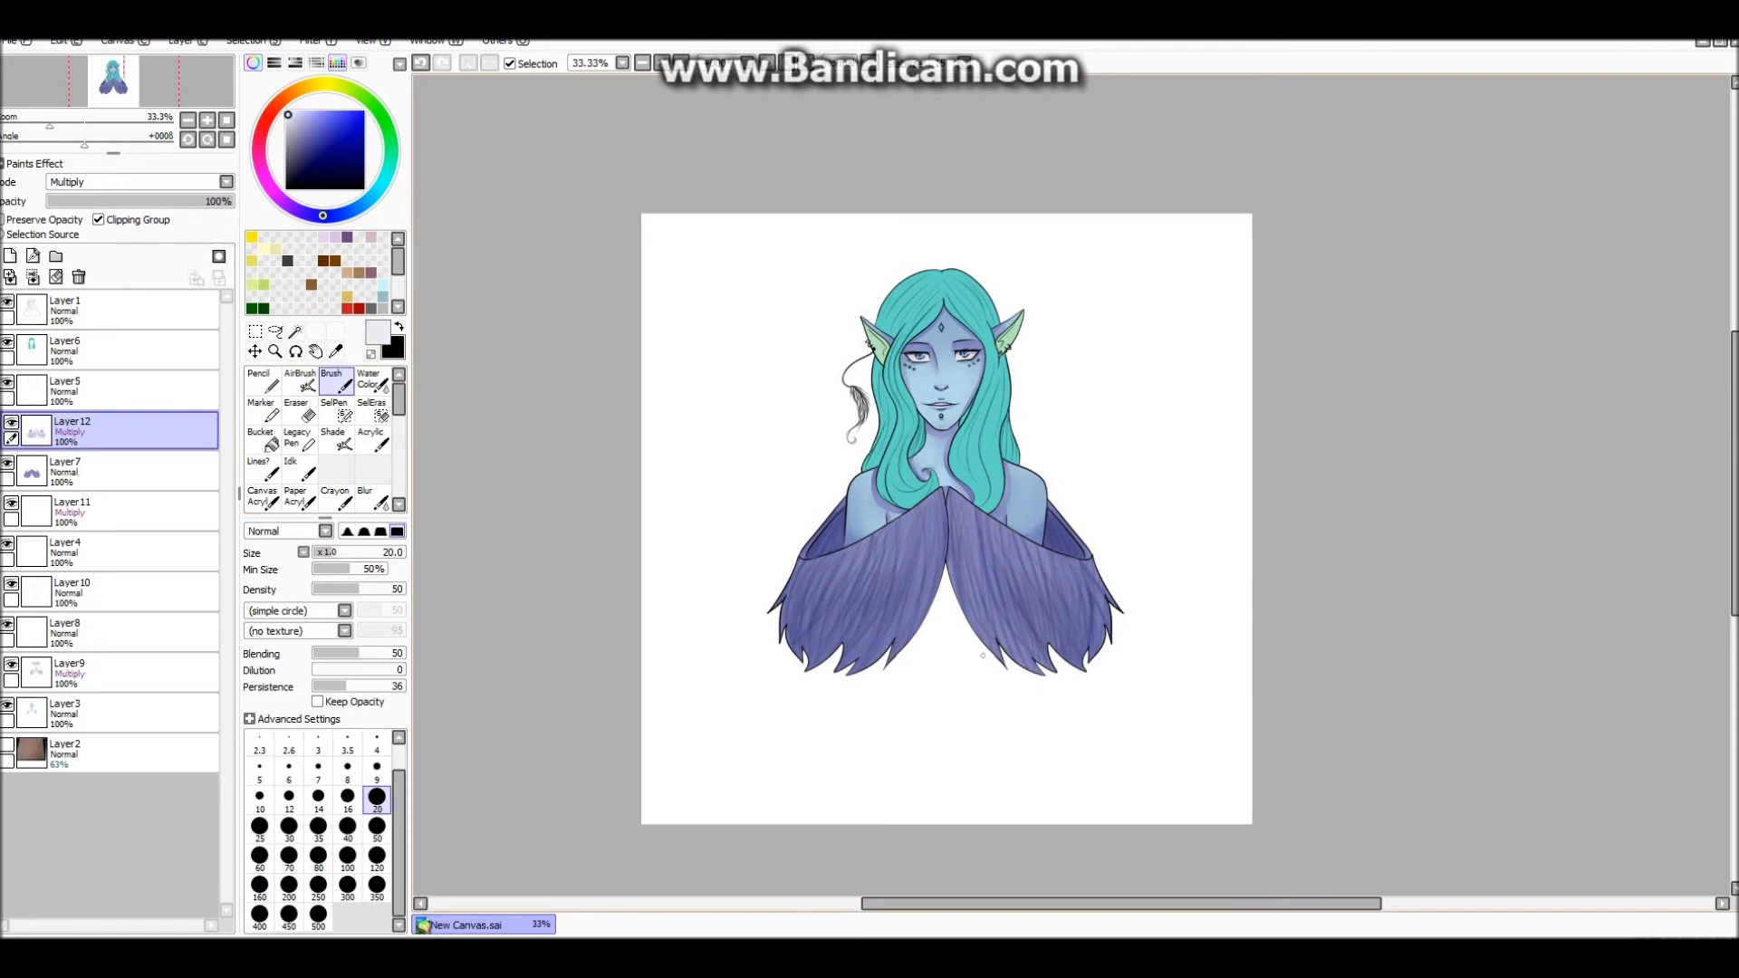
pyautogui.press('a')
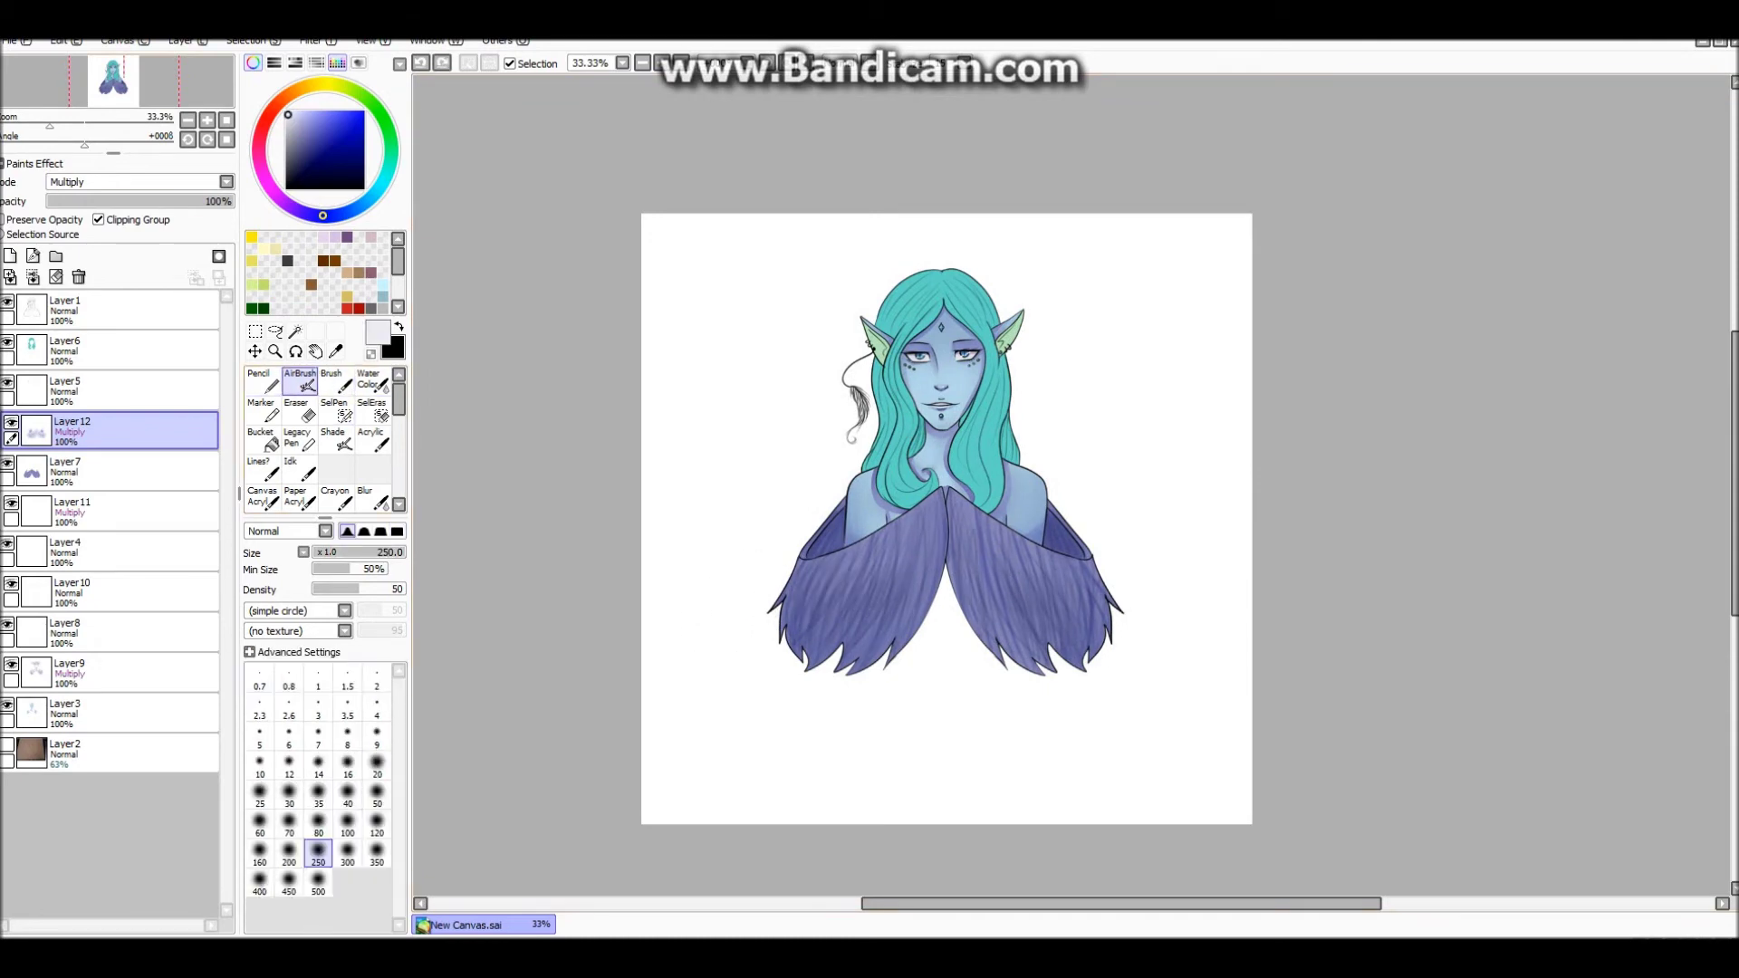
pyautogui.hotkey('ctrl', 'shift', 'n')
pyautogui.press('w')
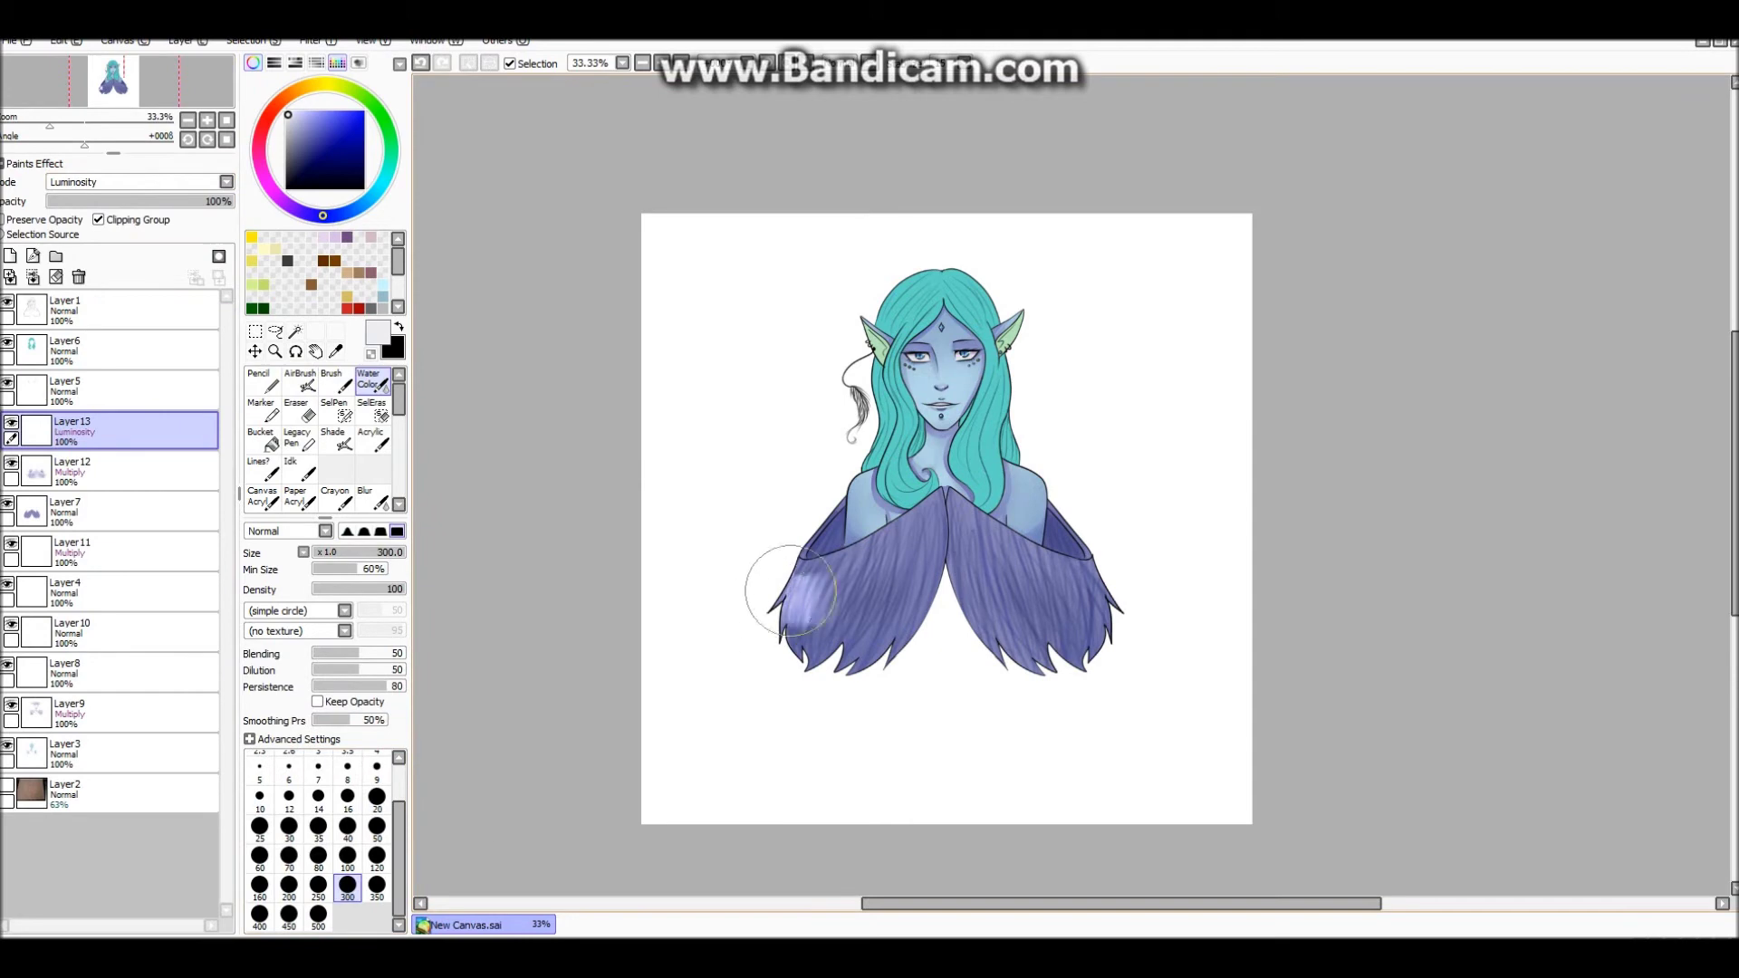
pyautogui.press('a')
pyautogui.moveTo(788, 606); pyautogui.dragTo(870, 570)
pyautogui.moveTo(1051, 588); pyautogui.dragTo(1100, 634)
pyautogui.moveTo(796, 616); pyautogui.dragTo(842, 562)
pyautogui.press('w')
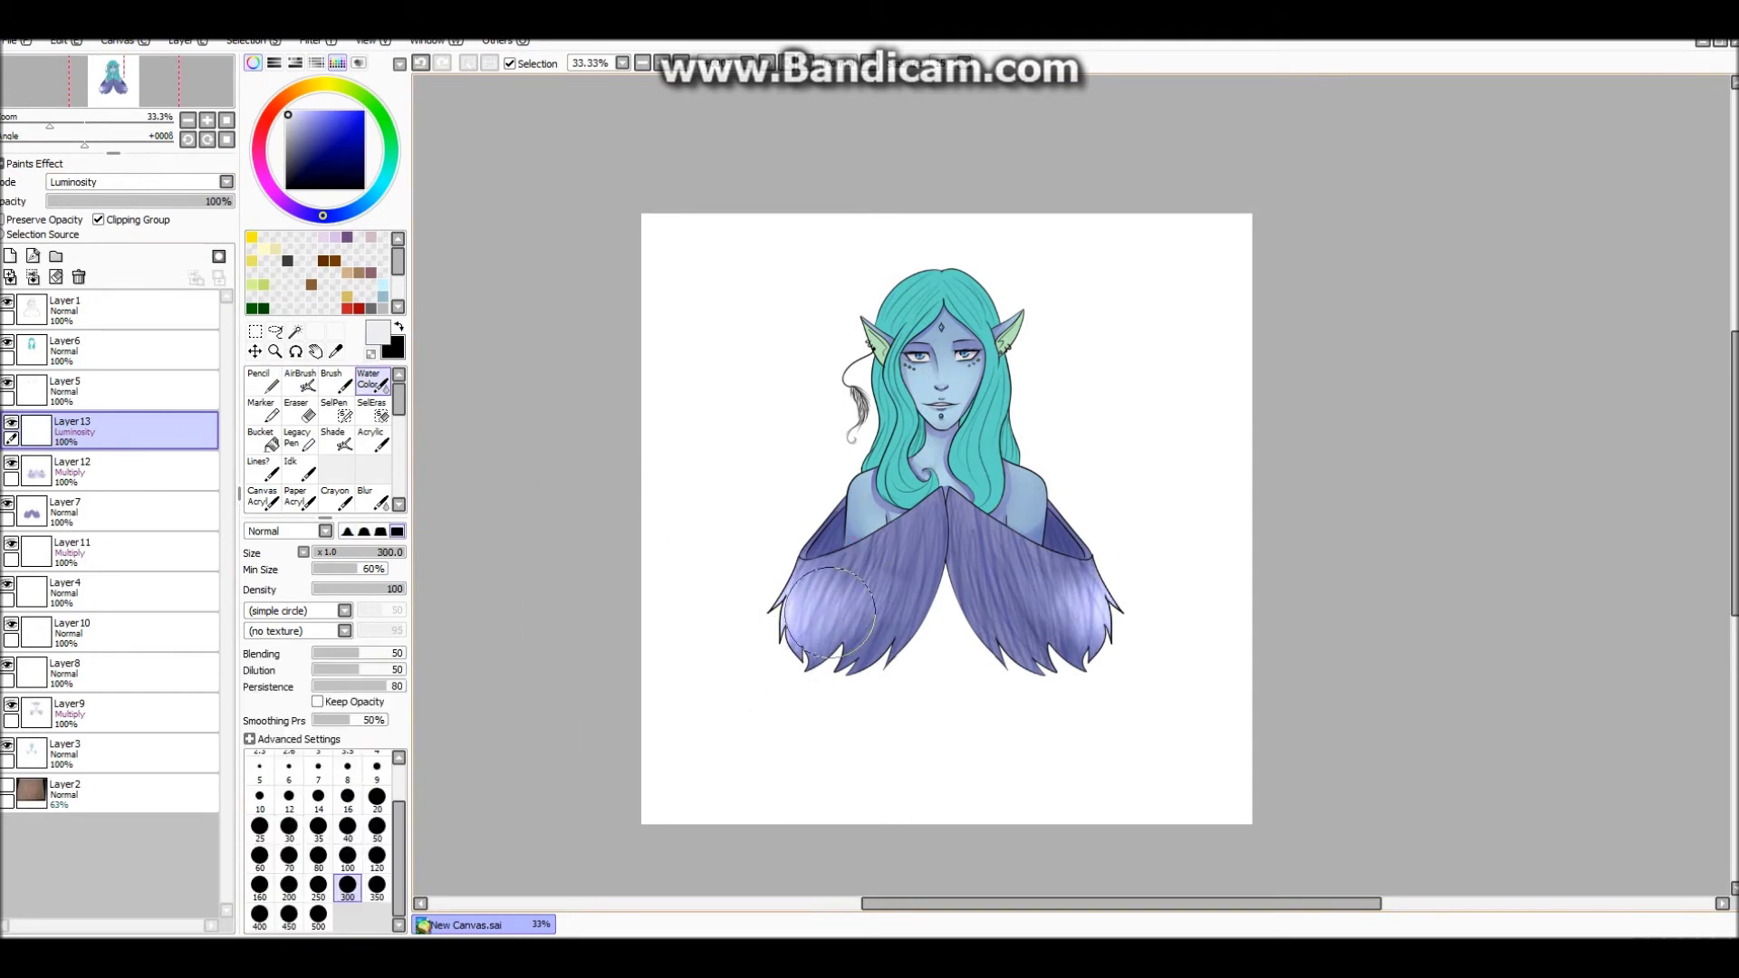
# Brush pale streaks over the cape and airbrush a thin size 4 highlight along its front opening.
pyautogui.press('b')
pyautogui.moveTo(951, 494); pyautogui.dragTo(969, 634)
pyautogui.moveTo(1005, 498); pyautogui.dragTo(960, 725)
pyautogui.press('a')
pyautogui.scroll(2, 1072, 471)
pyautogui.click(377, 706)
pyautogui.moveTo(946, 482); pyautogui.dragTo(947, 554)
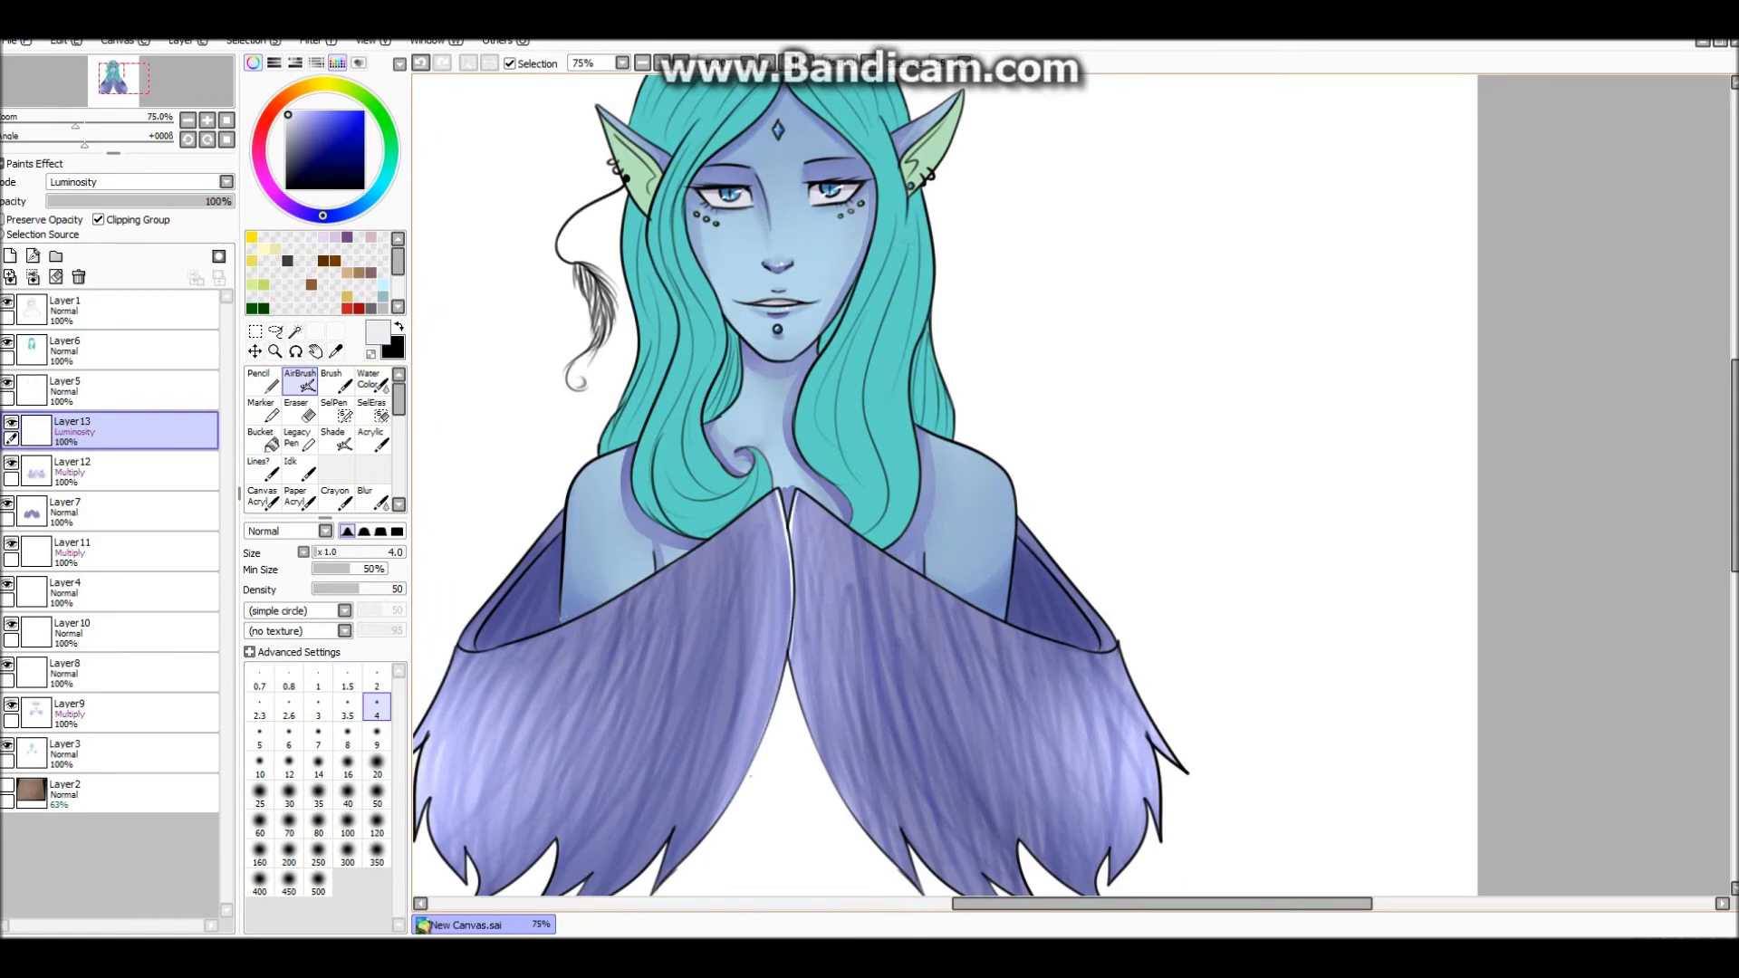
# Extend the pale highlights along the cape's front edges and ragged hem, and add light streaks with the size 20 Brush.
pyautogui.click(187, 120)
pyautogui.press('e')
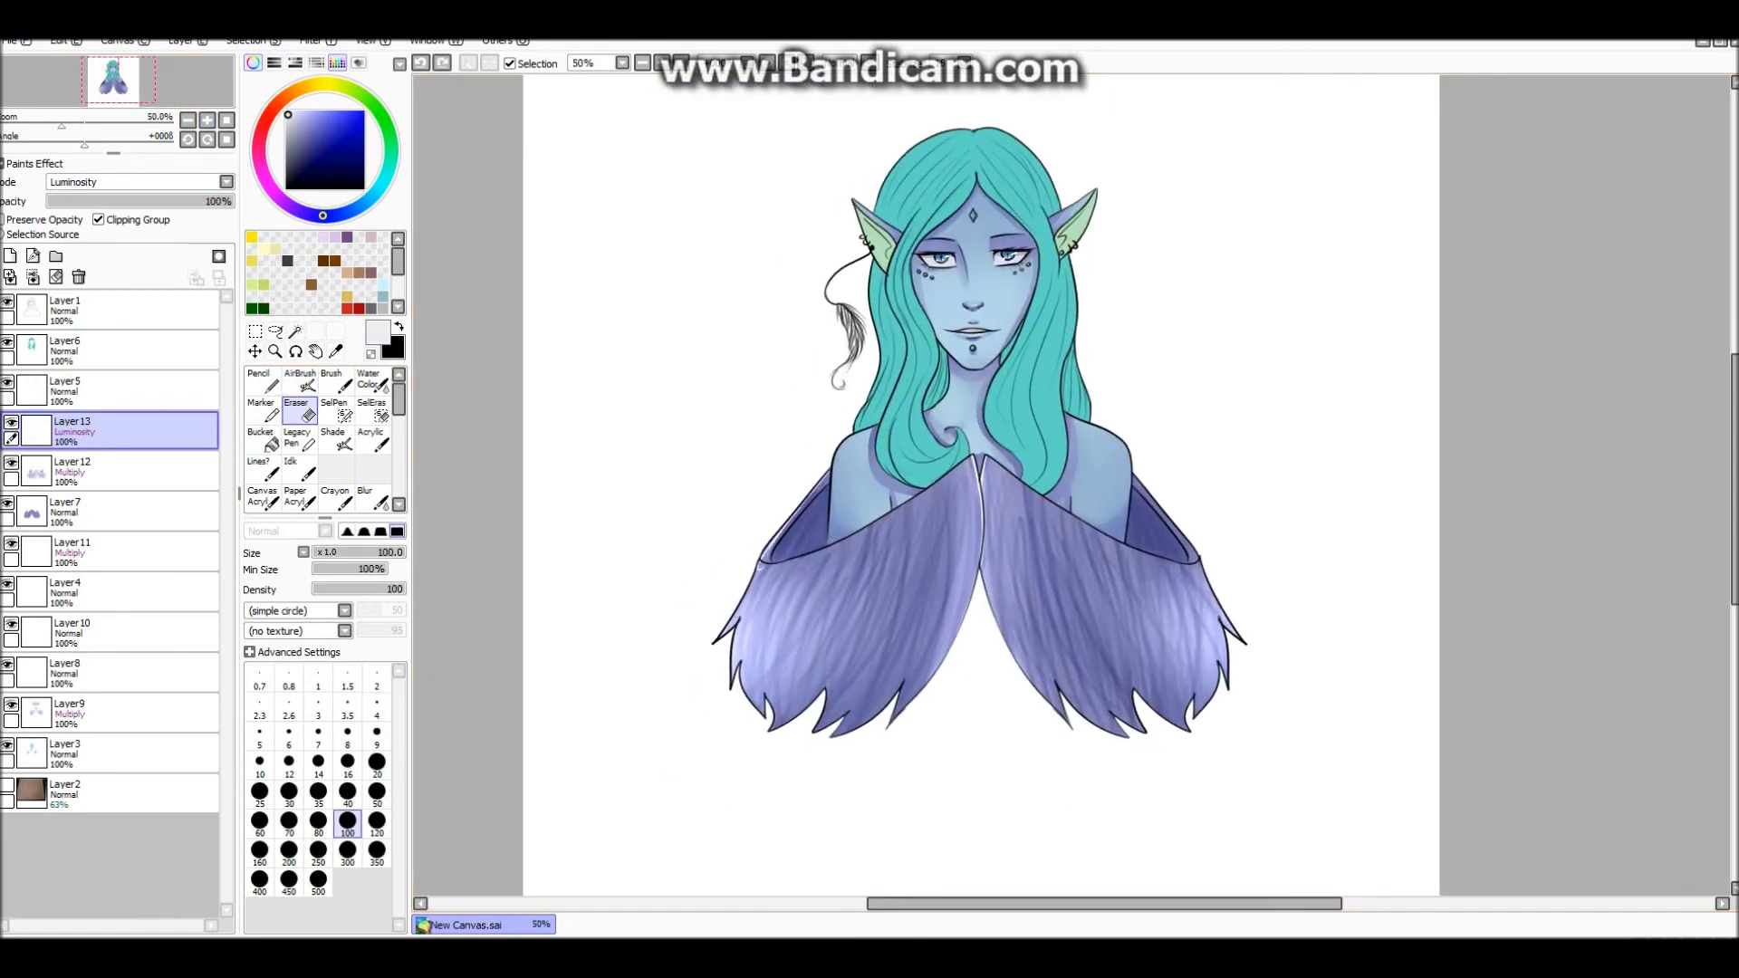
pyautogui.scroll(2, 878, 616)
pyautogui.press('b')
pyautogui.scroll(-3, 624, 597)
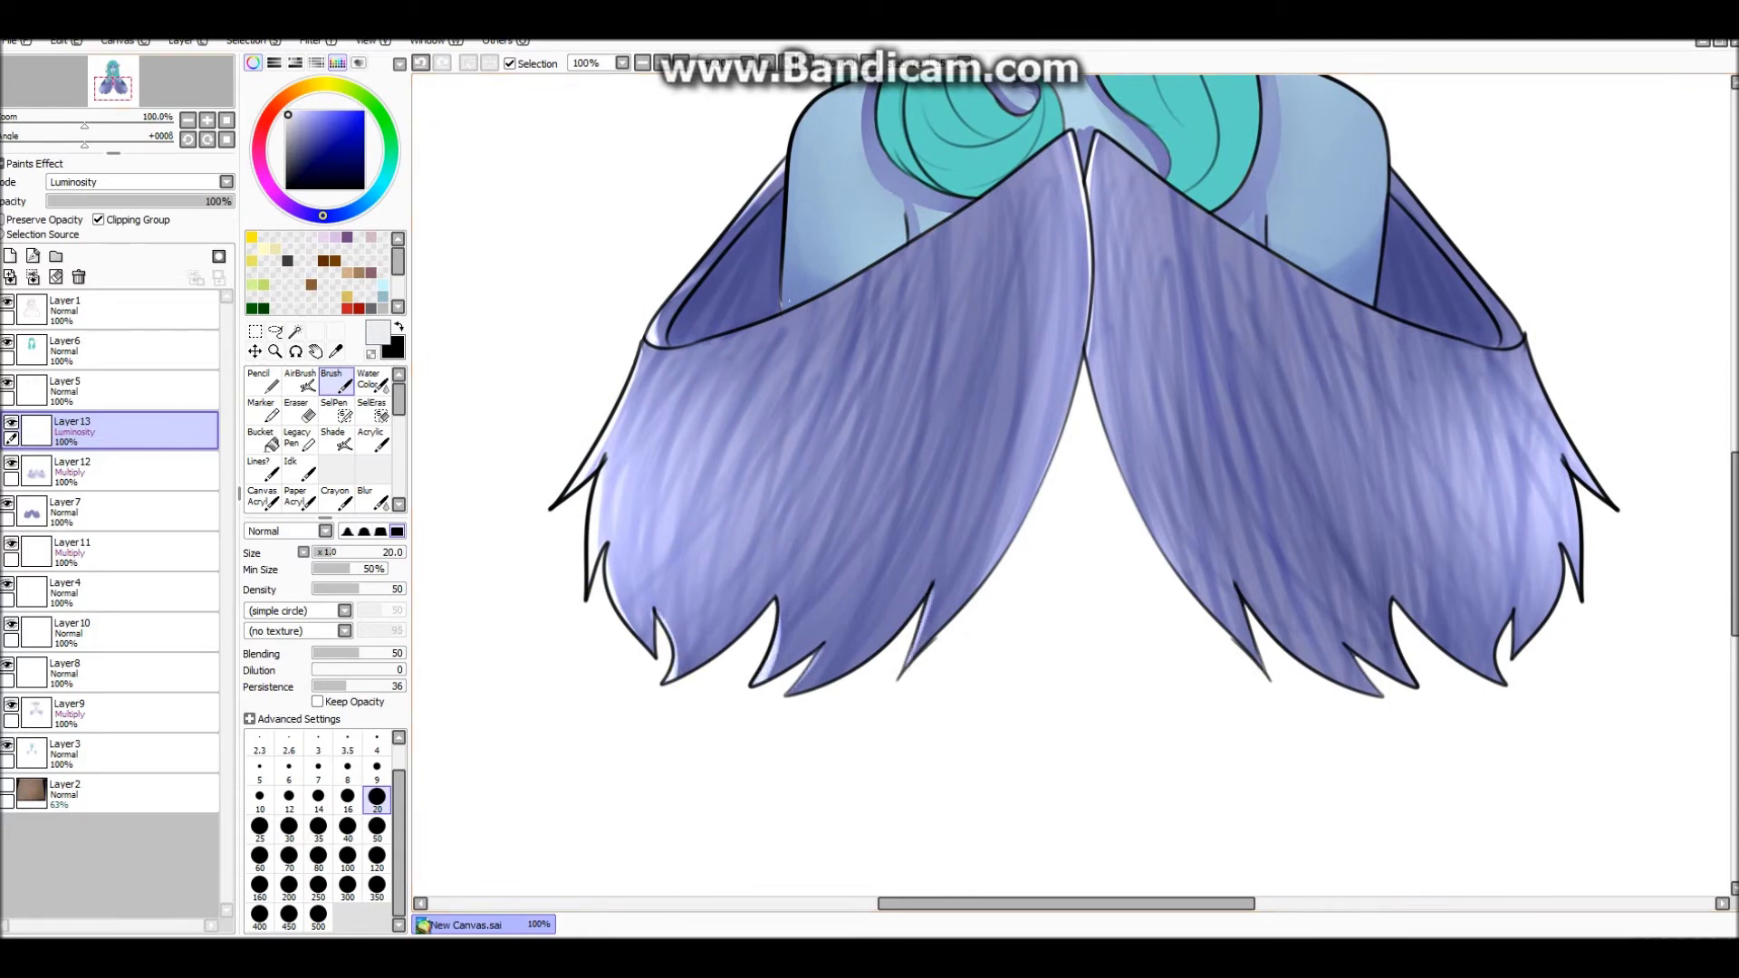
pyautogui.hscroll(5, 1074, 742)
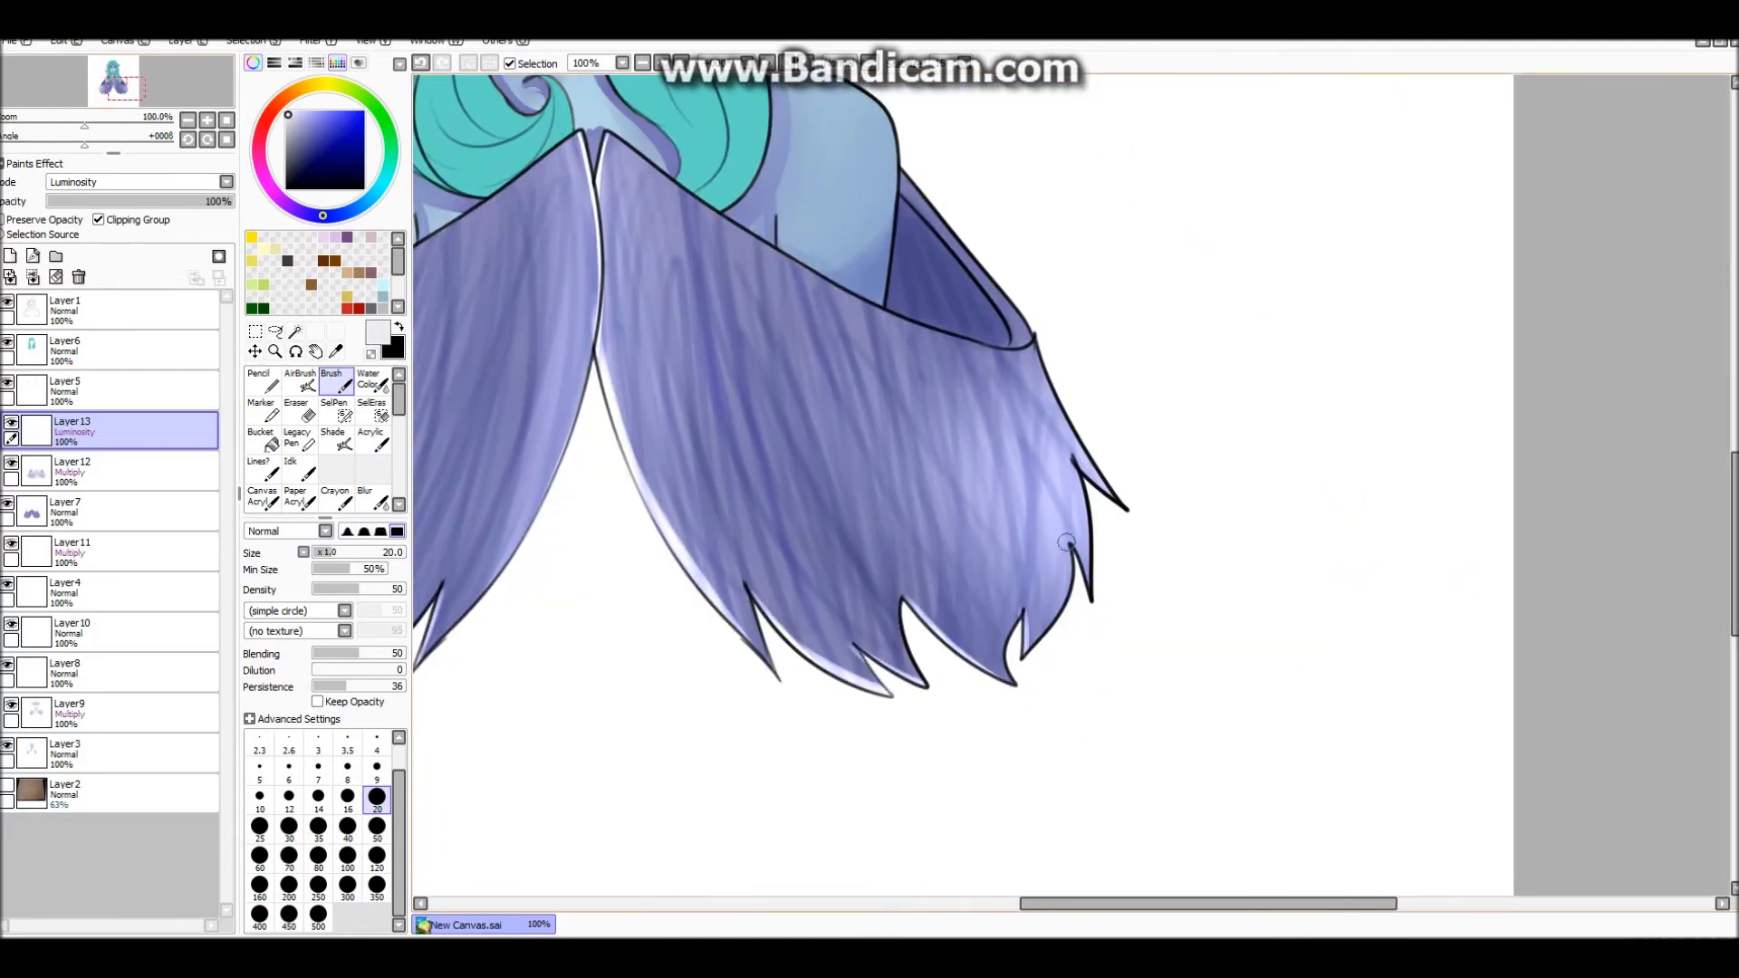
pyautogui.scroll(-1, 1066, 541)
pyautogui.scroll(1, 1059, 507)
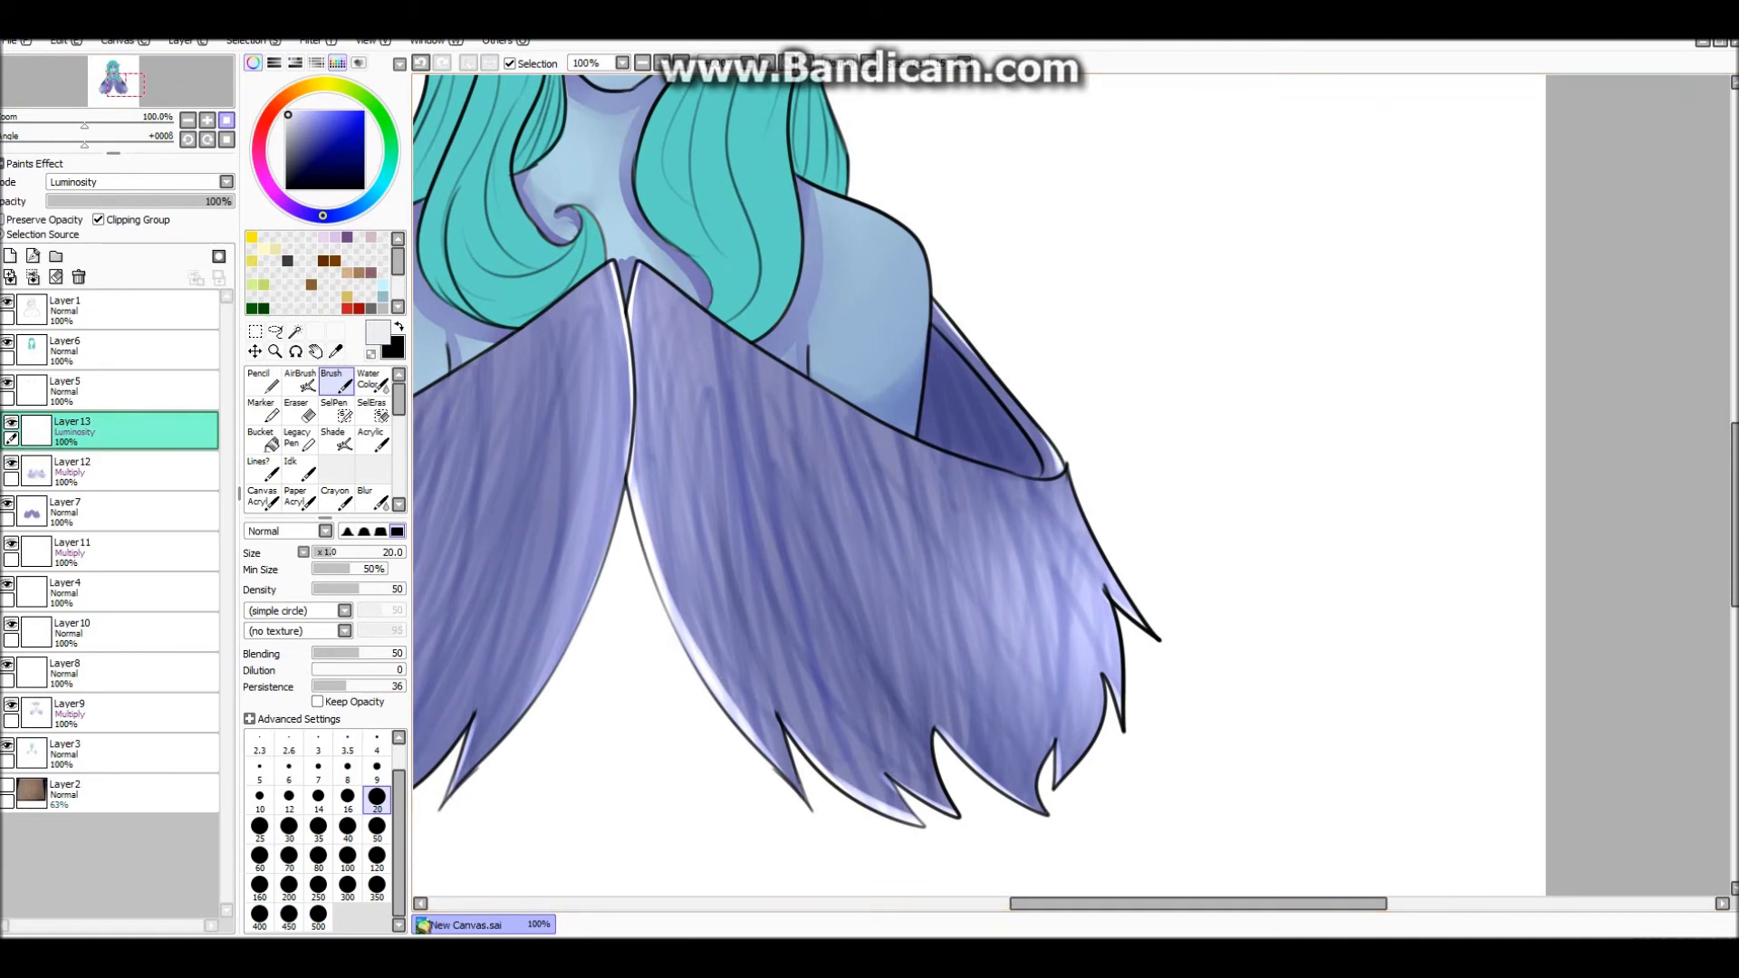
# Set the AirBrush to size 16 and add a new layer above the Multiply skin shading layer.
pyautogui.scroll(-3, 1059, 507)
pyautogui.click(300, 380)
pyautogui.click(348, 766)
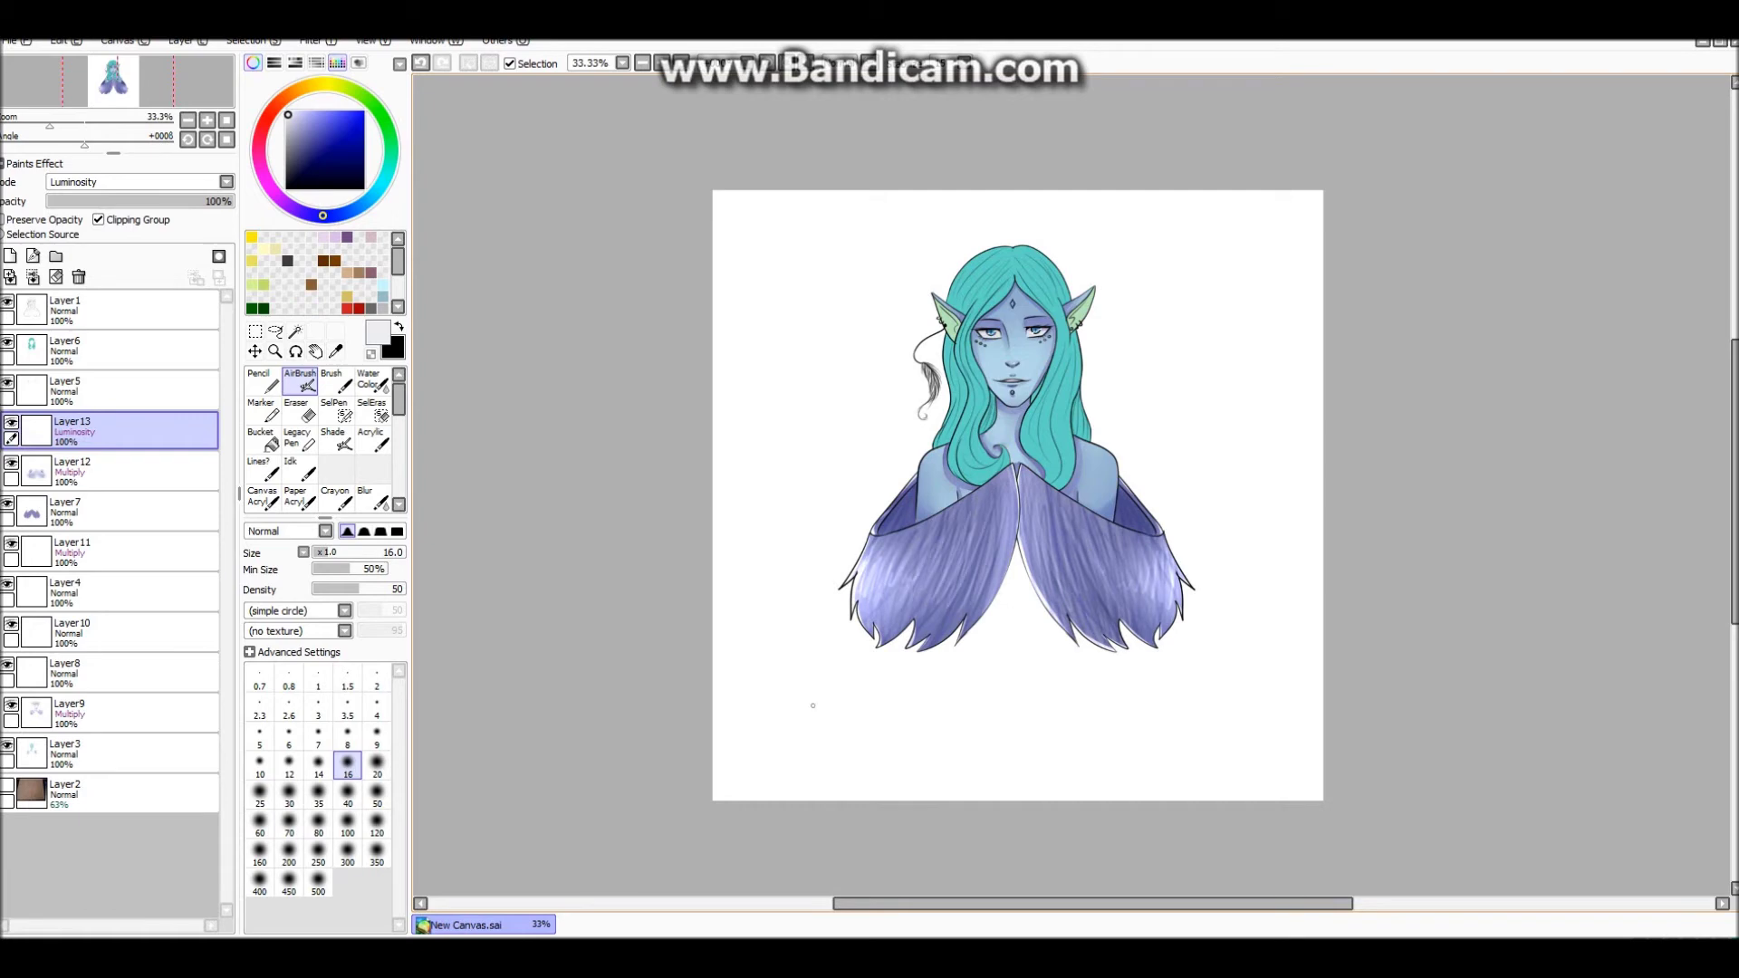
pyautogui.scroll(3, 897, 506)
pyautogui.click(73, 712)
pyautogui.click(10, 256)
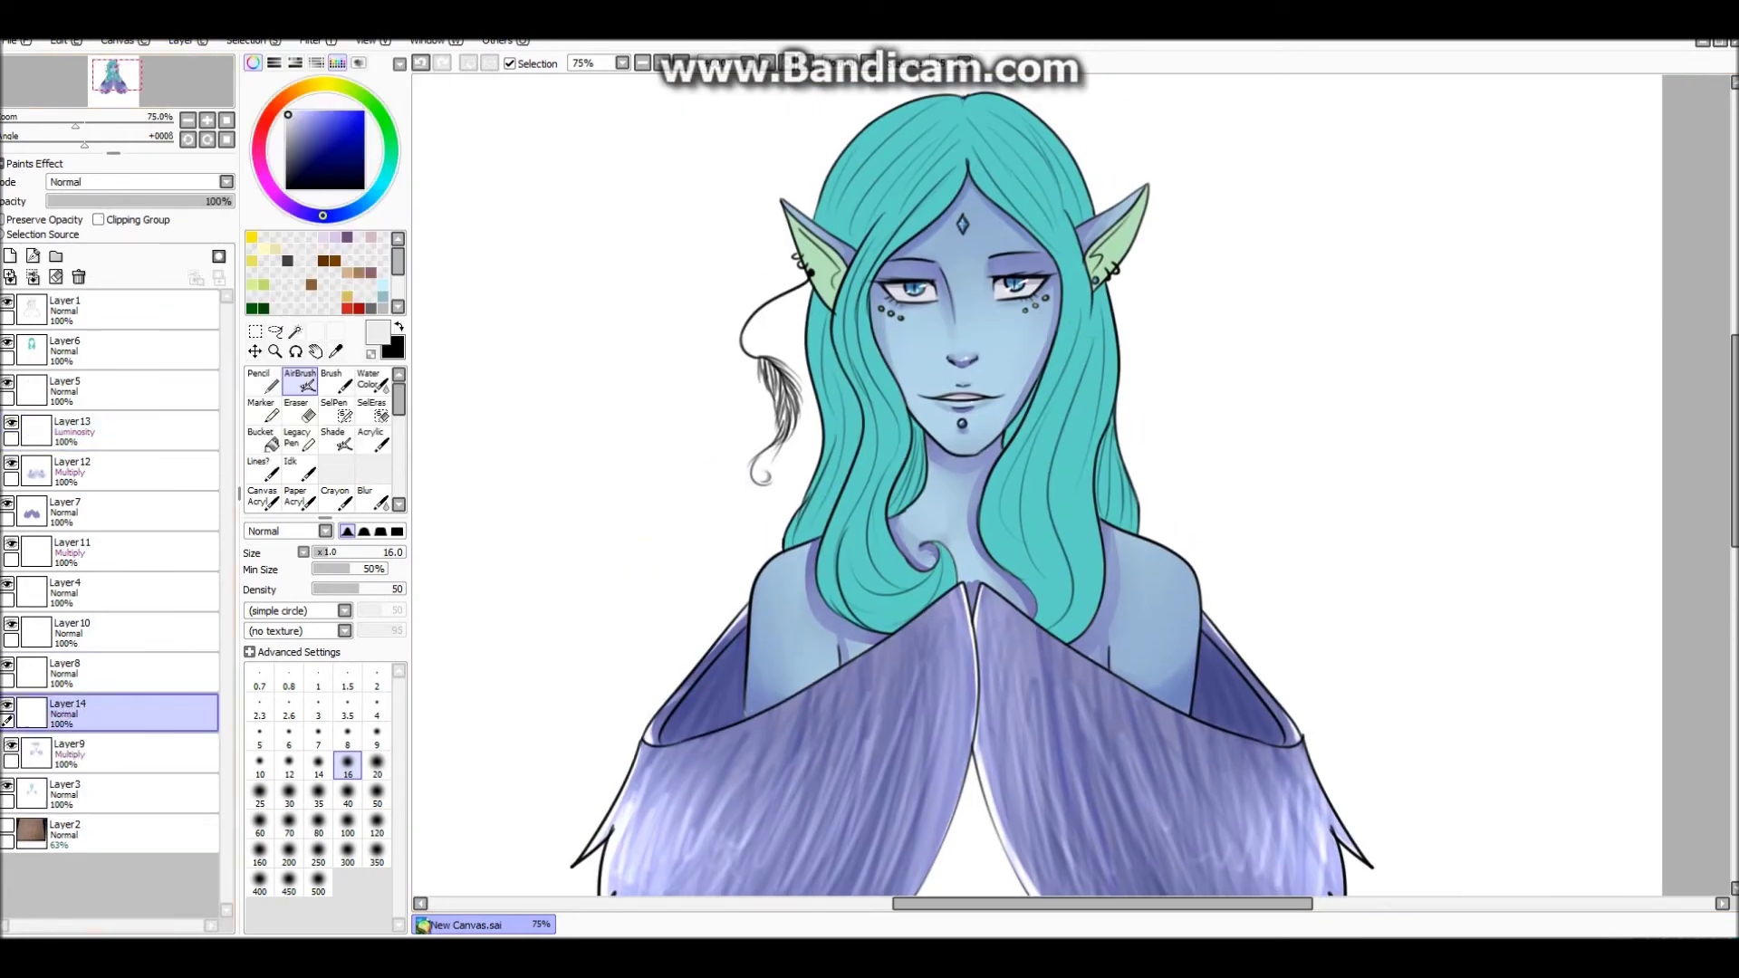
# Clip the new skin layer in Luminosity mode and airbrush pale highlights along the shoulder, neck and ear edges.
pyautogui.moveTo(695, 620); pyautogui.dragTo(681, 761)
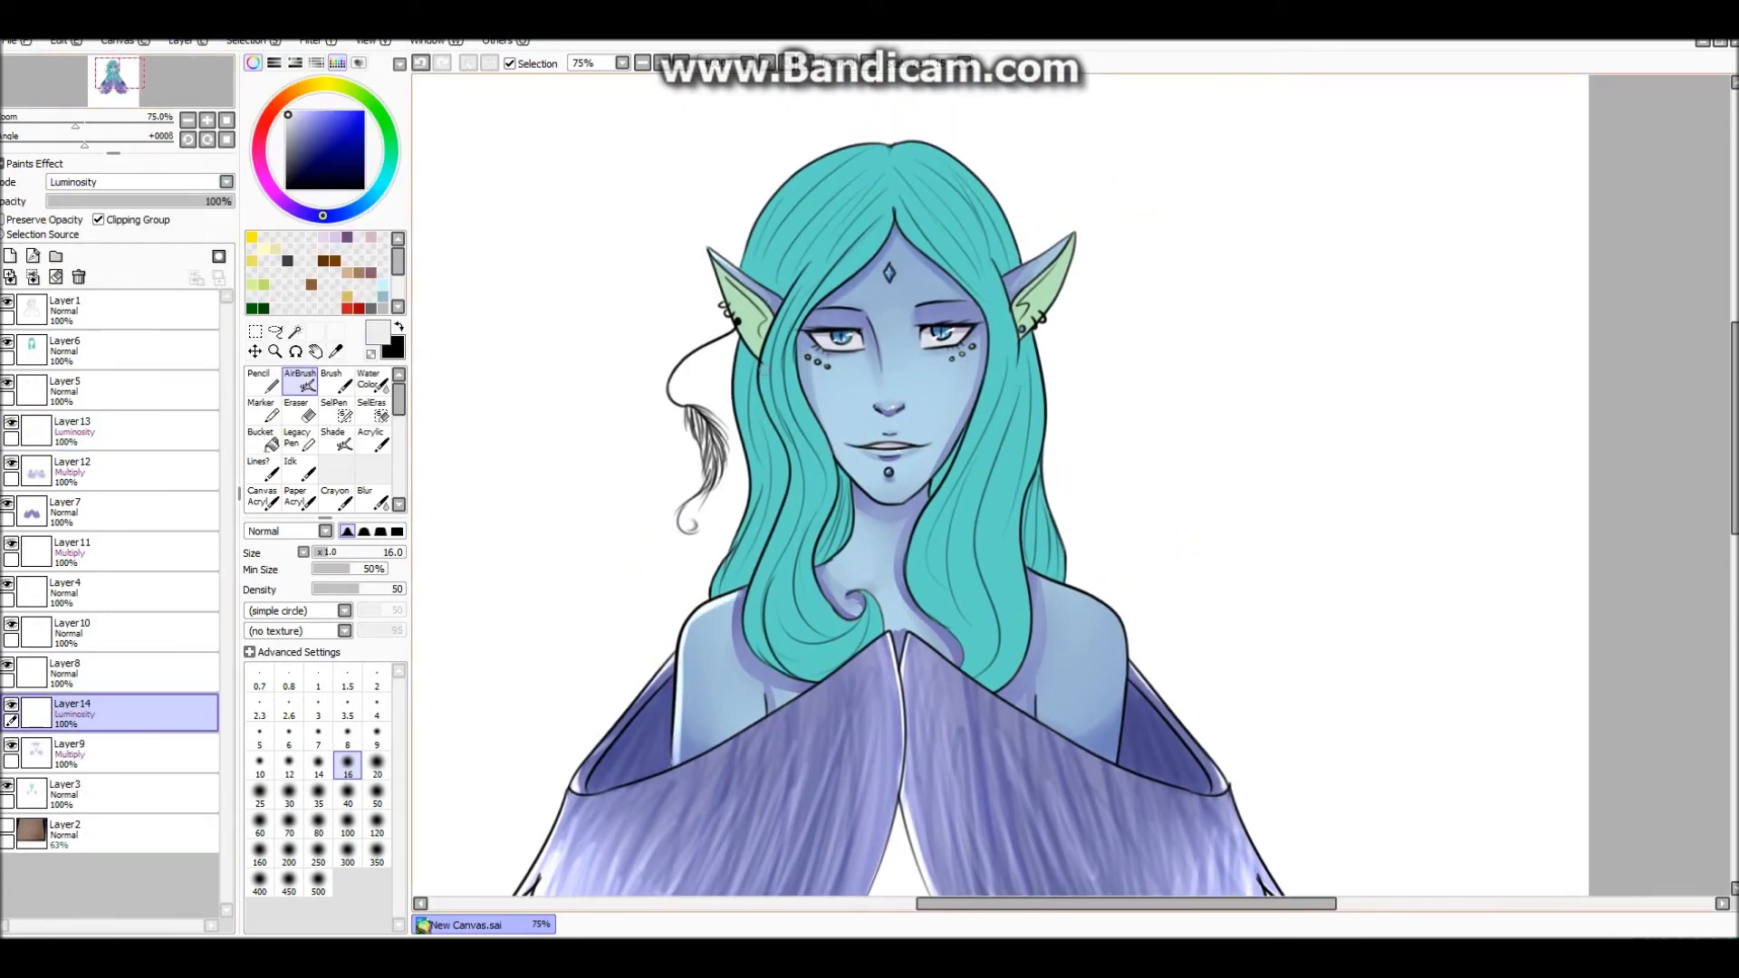
pyautogui.hotkey('ctrl', 'z')
pyautogui.hotkey('ctrl', 'z')
pyautogui.moveTo(857, 328)
pyautogui.mouseDown()
pyautogui.moveTo(883, 389)
pyautogui.moveTo(878, 371)
pyautogui.mouseUp()
pyautogui.hotkey('ctrl', 'z')
pyautogui.moveTo(865, 488); pyautogui.dragTo(842, 544)
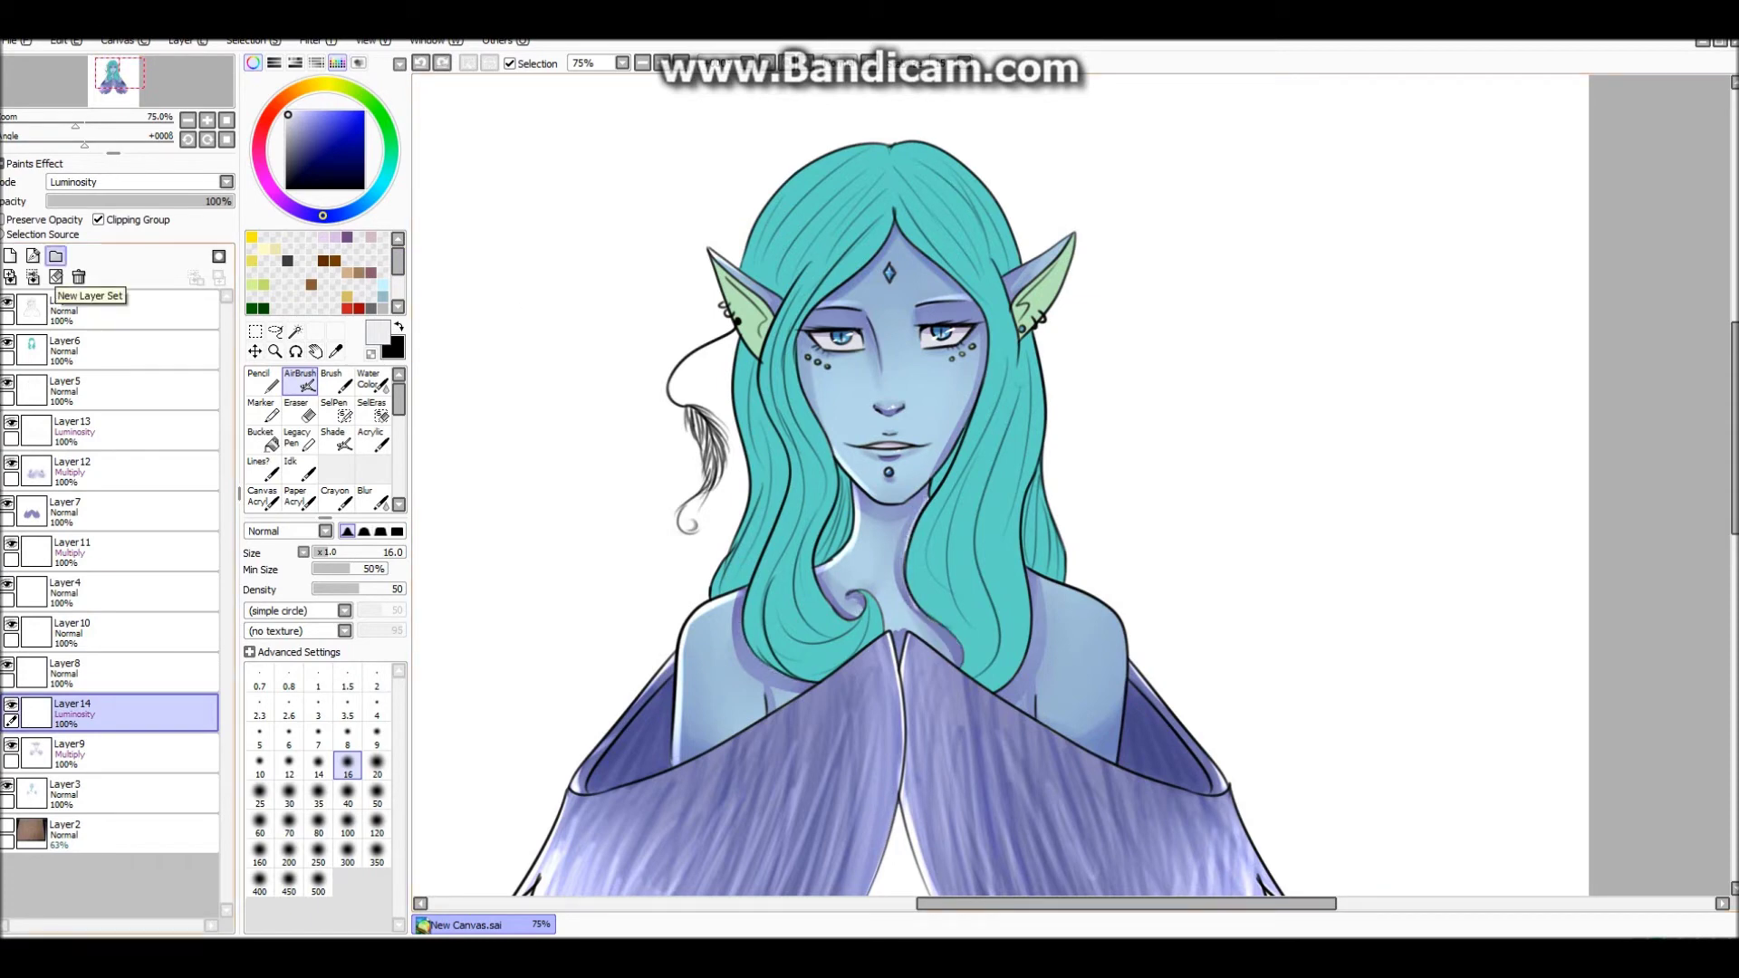
pyautogui.moveTo(990, 279); pyautogui.dragTo(1040, 352)
# Reduce the AirBrush to size 4 and paint fine pale highlights above the brow, on the jaw and on the ear.
pyautogui.scroll(3, 1038, 352)
pyautogui.press('[')
pyautogui.press('[')
pyautogui.press('[')
pyautogui.press('[')
pyautogui.press('[')
pyautogui.press('[')
pyautogui.press('[')
pyautogui.press('[')
pyautogui.press('[')
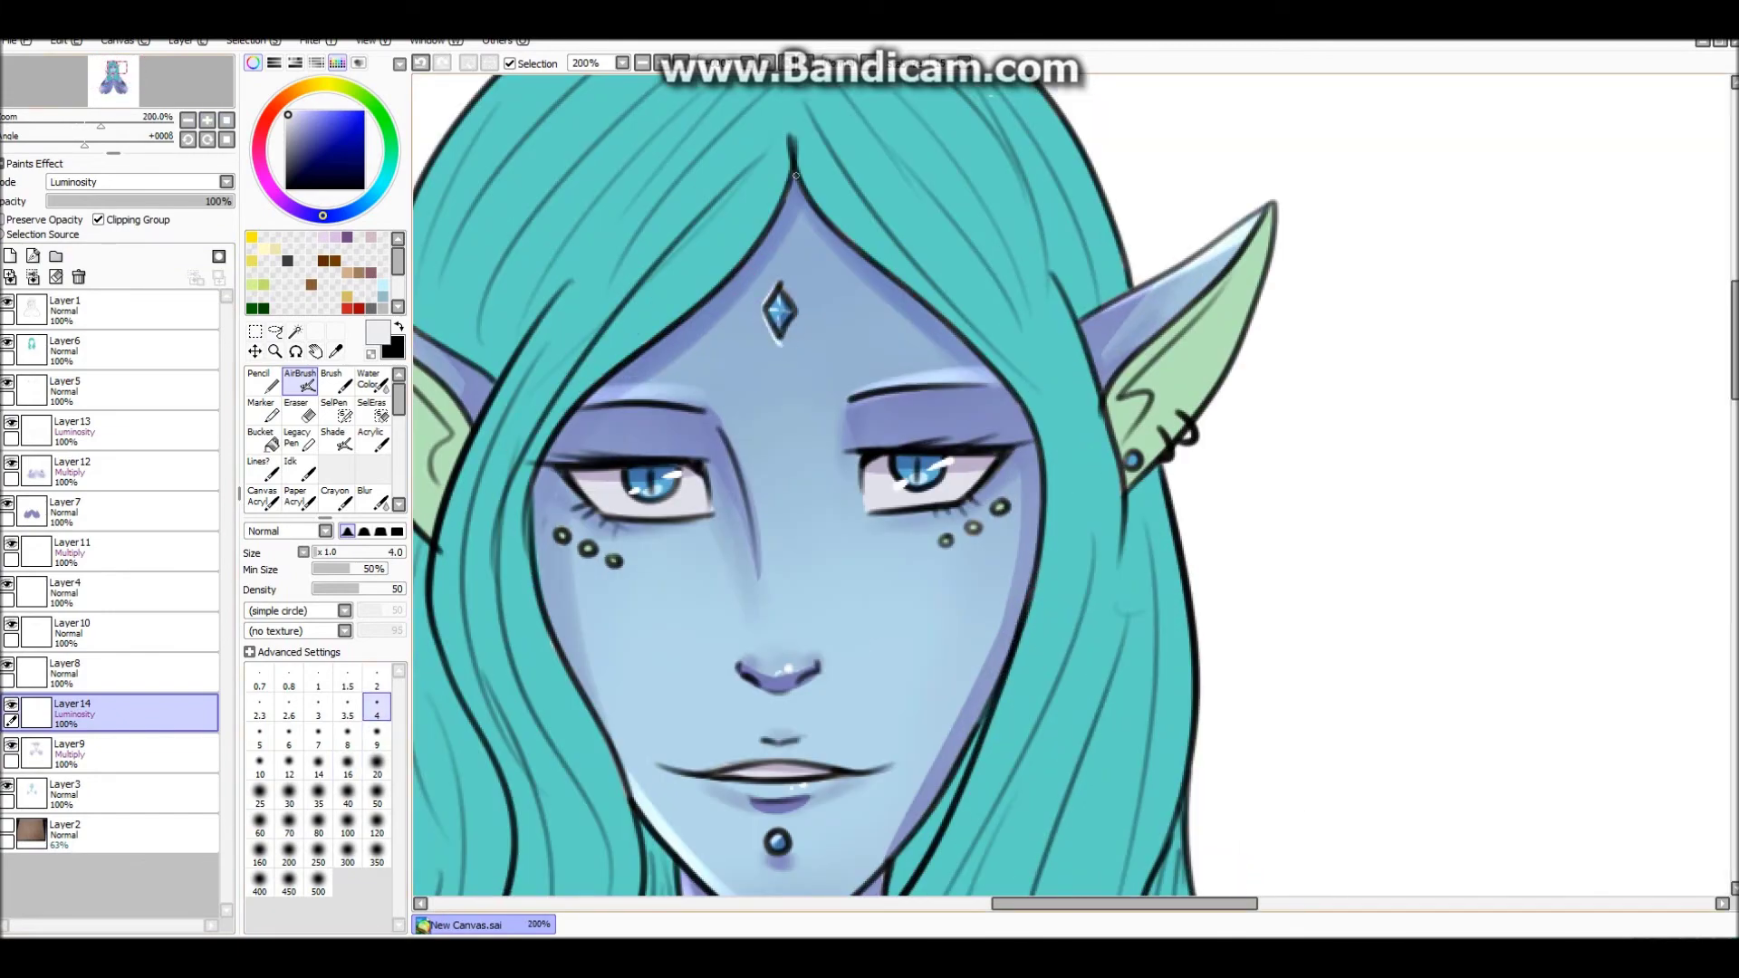
# Add a Multiply layer clipped to the green inner-ear color layer.
pyautogui.scroll(-4, 1068, 543)
pyautogui.click(11, 624)
pyautogui.click(9, 255)
pyautogui.moveTo(91, 713); pyautogui.dragTo(90, 389)
pyautogui.click(136, 182)
pyautogui.click(136, 207)
# Choose a medium light blue and airbrush soft size 40 shadows inside both ears.
pyautogui.scroll(2, 1071, 485)
pyautogui.moveTo(1071, 485); pyautogui.dragTo(1415, 876)
pyautogui.click(263, 380)
pyautogui.click(372, 195)
pyautogui.click(312, 123)
pyautogui.moveTo(698, 381)
pyautogui.mouseDown()
pyautogui.moveTo(802, 507)
pyautogui.moveTo(771, 584)
pyautogui.mouseUp()
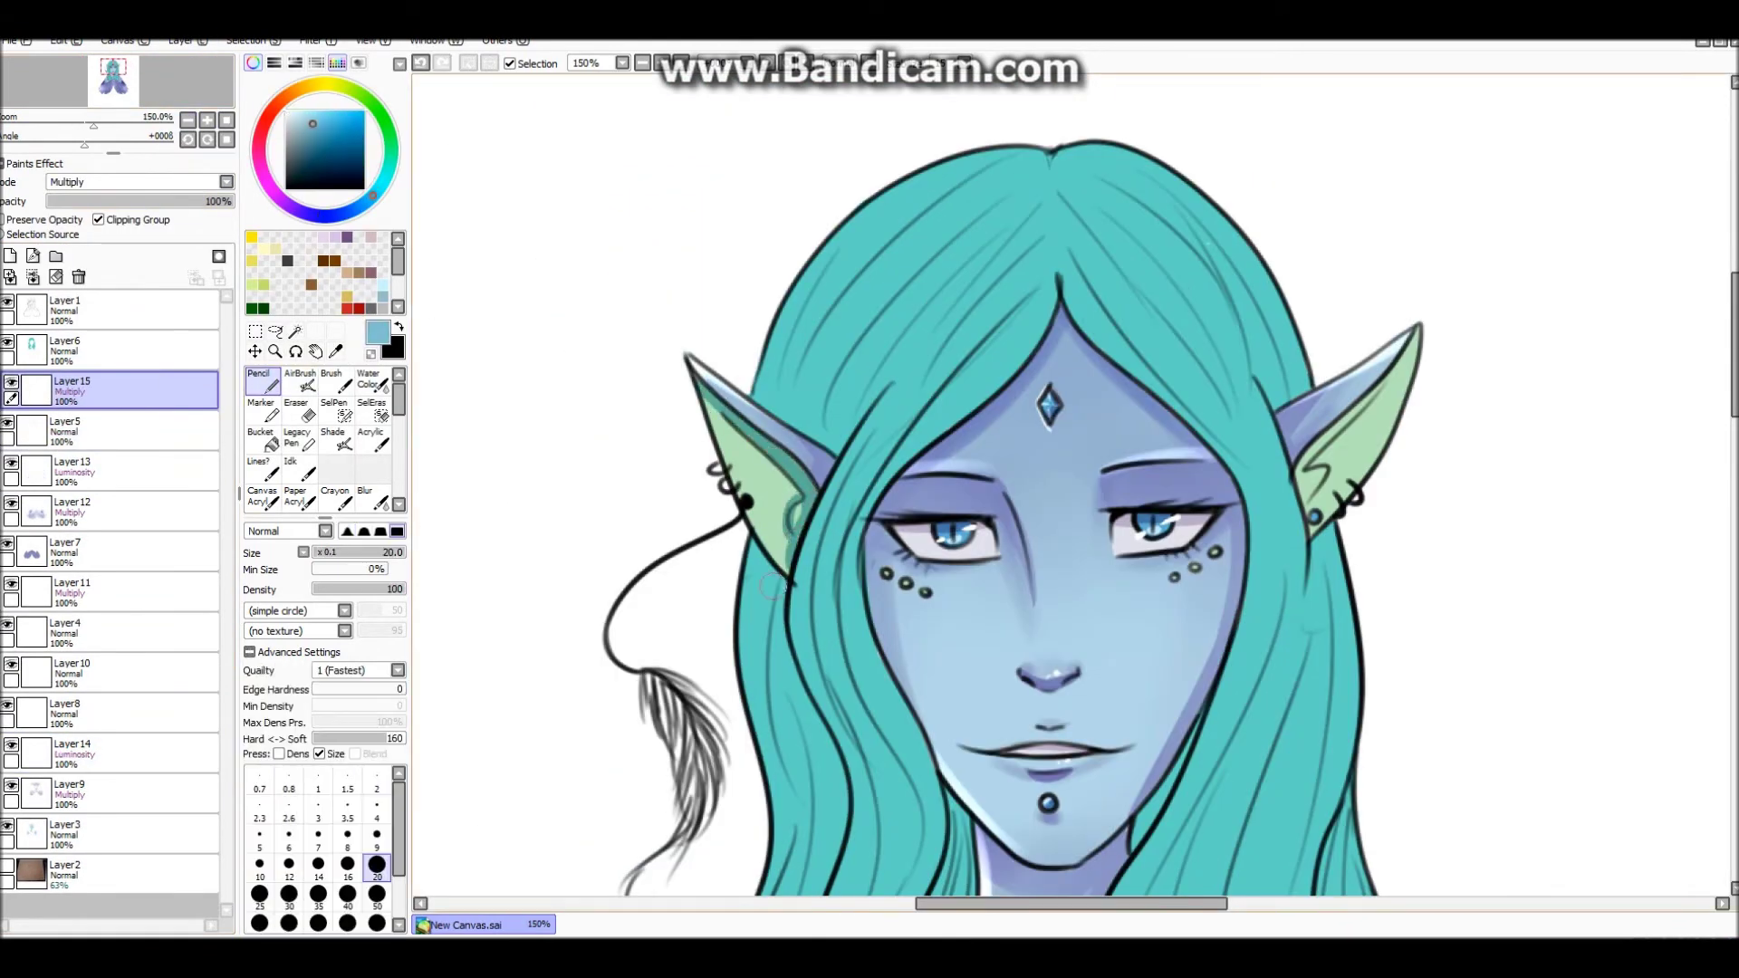
pyautogui.hotkey('ctrl', 'z')
pyautogui.click(300, 381)
pyautogui.click(348, 793)
pyautogui.moveTo(788, 462); pyautogui.dragTo(792, 566)
pyautogui.moveTo(1349, 453); pyautogui.dragTo(1308, 525)
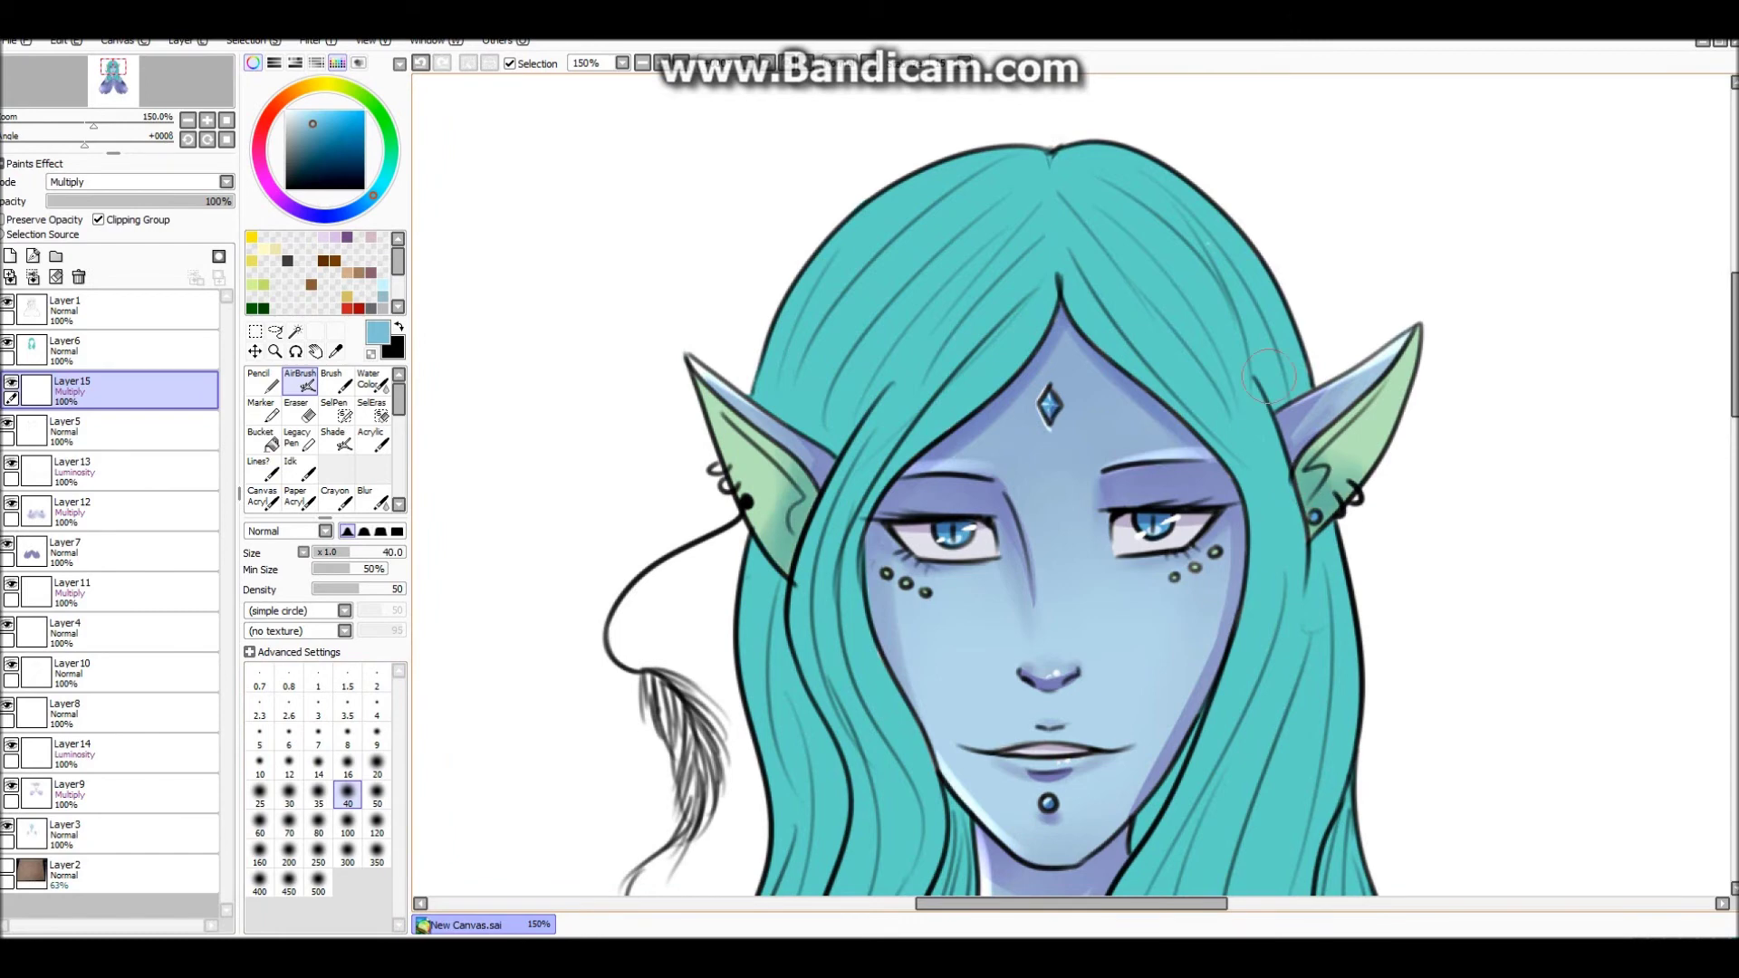
# Pencil crisp size 20 shadows along the upper rims and folds inside both ears.
pyautogui.click(368, 381)
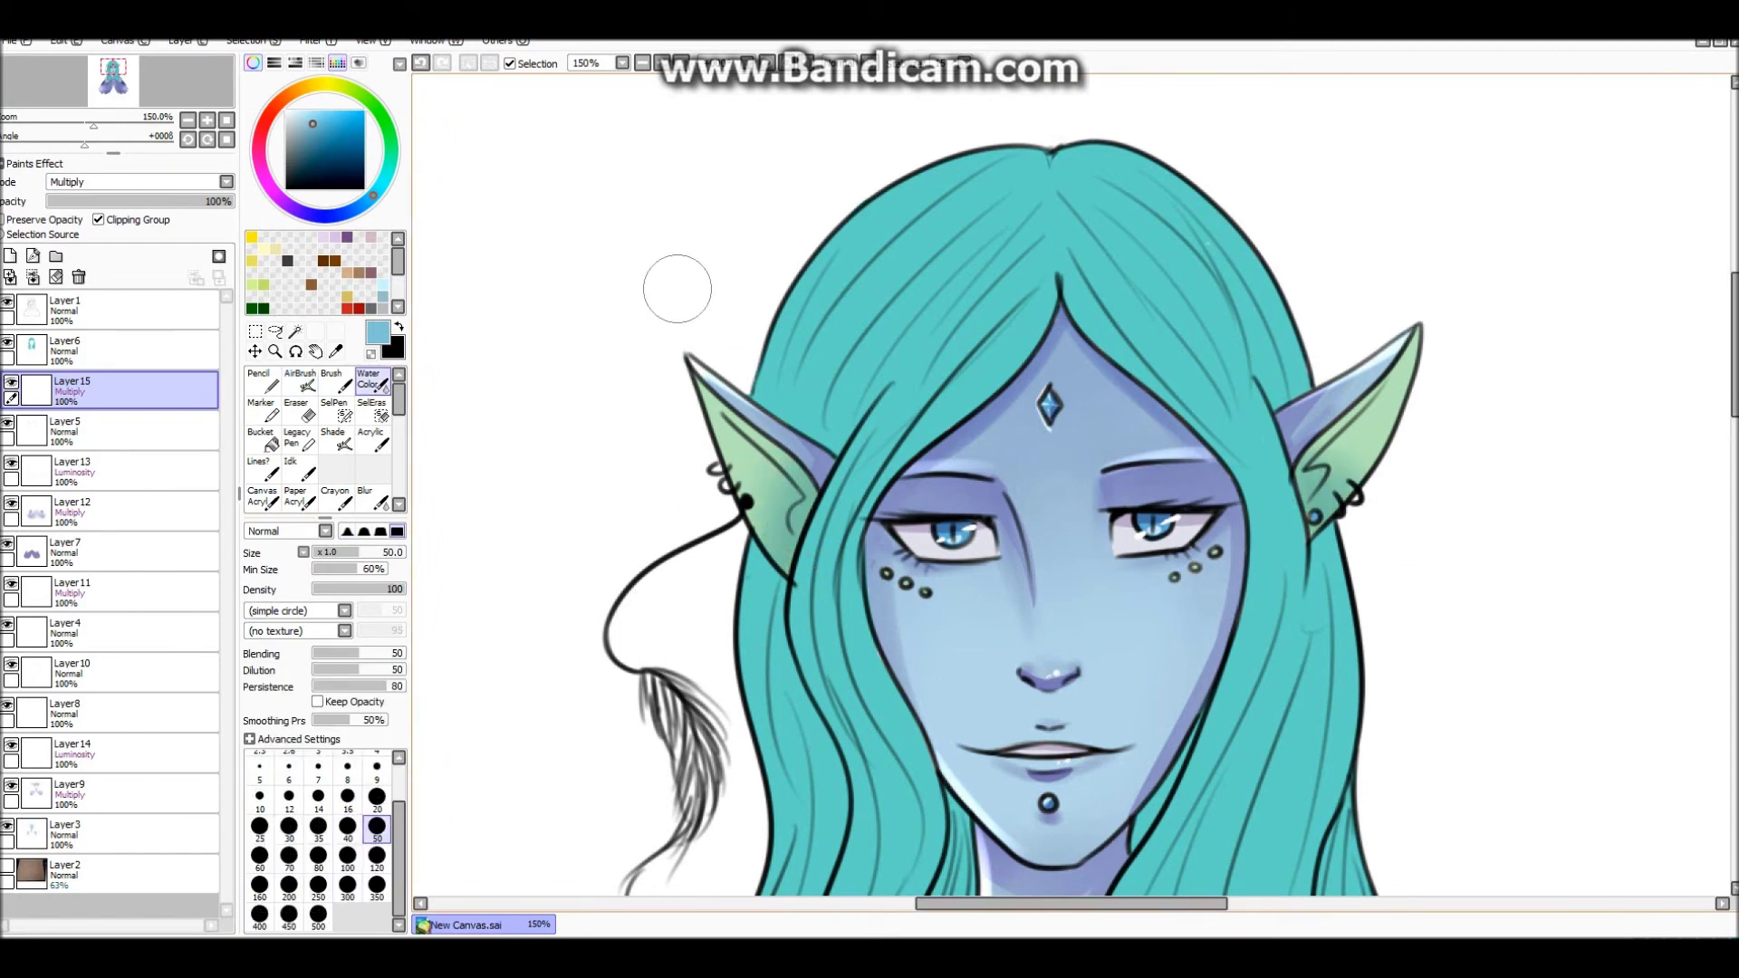
pyautogui.click(262, 380)
pyautogui.hotkey('ctrl', 'z')
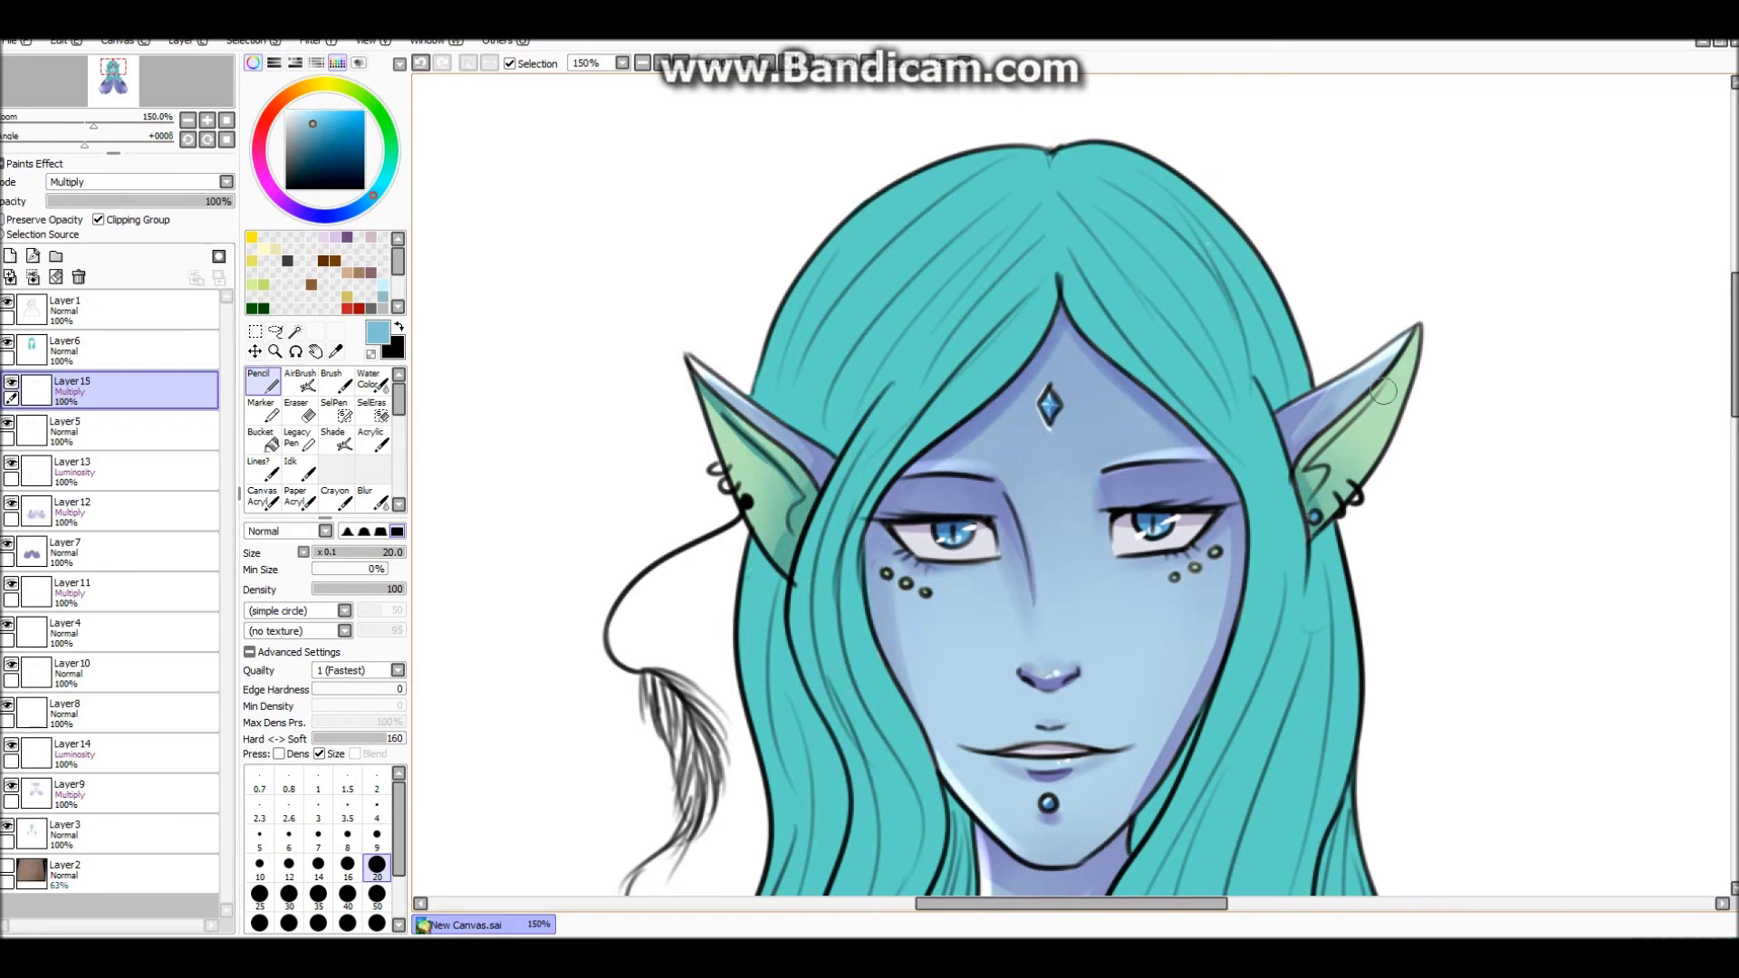
pyautogui.moveTo(1304, 469); pyautogui.dragTo(1356, 423)
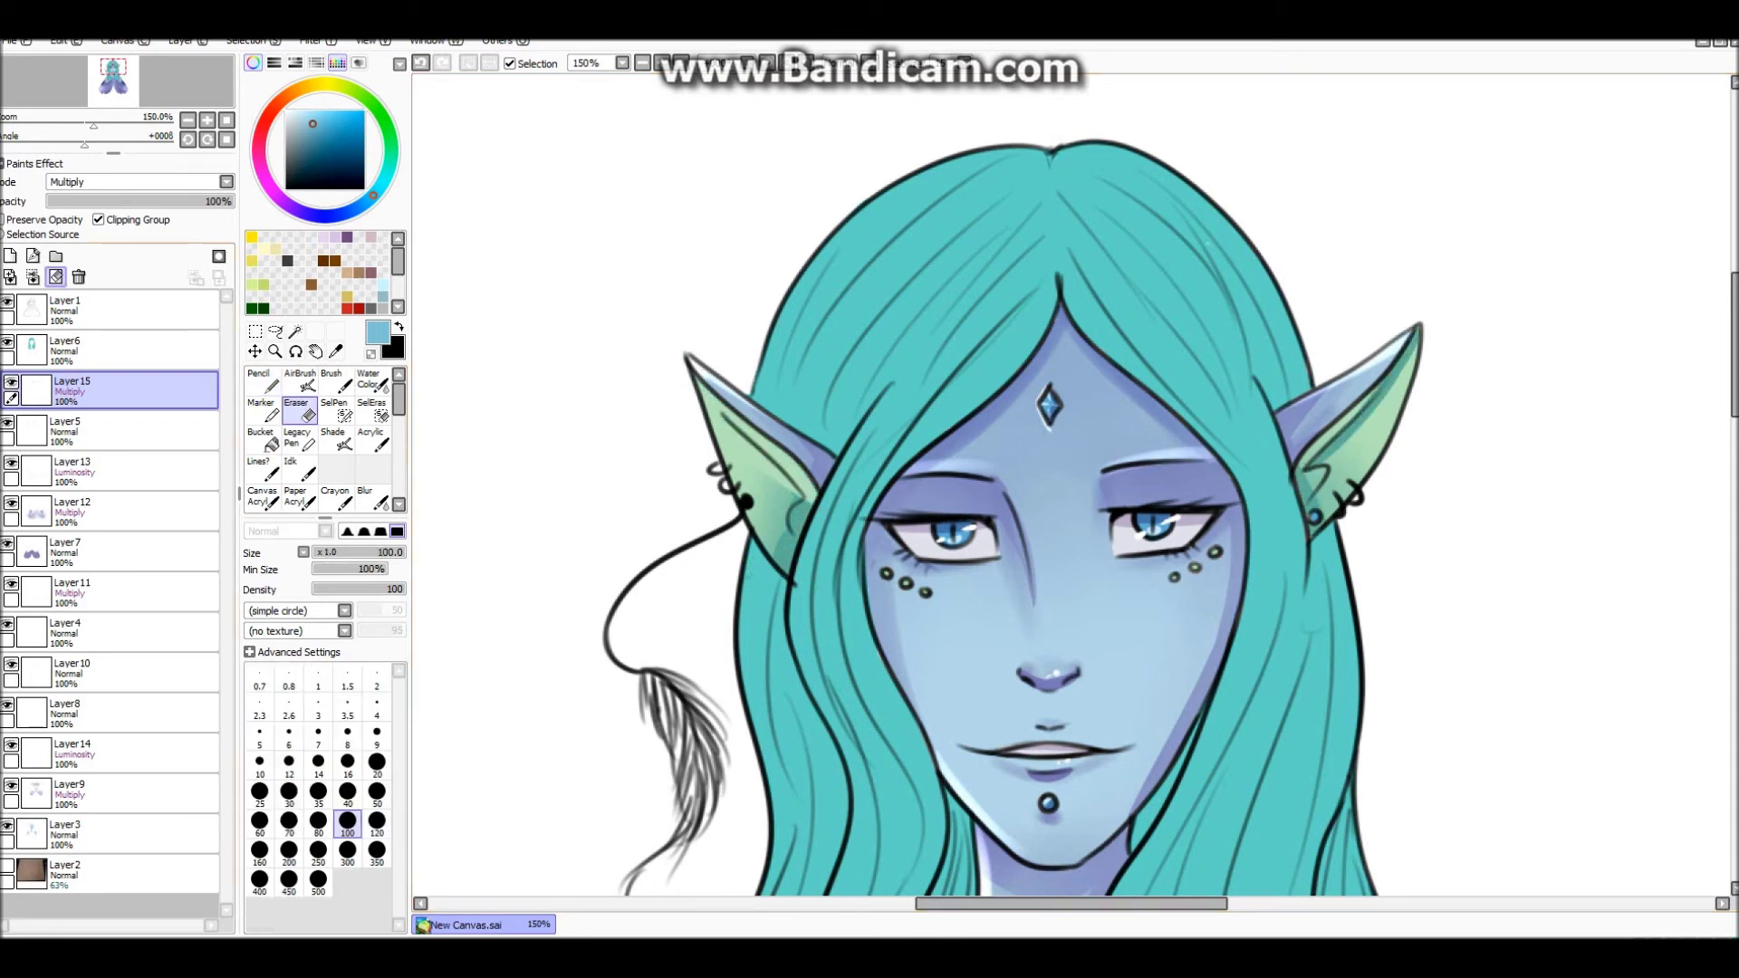
pyautogui.press('e')
pyautogui.press('n')
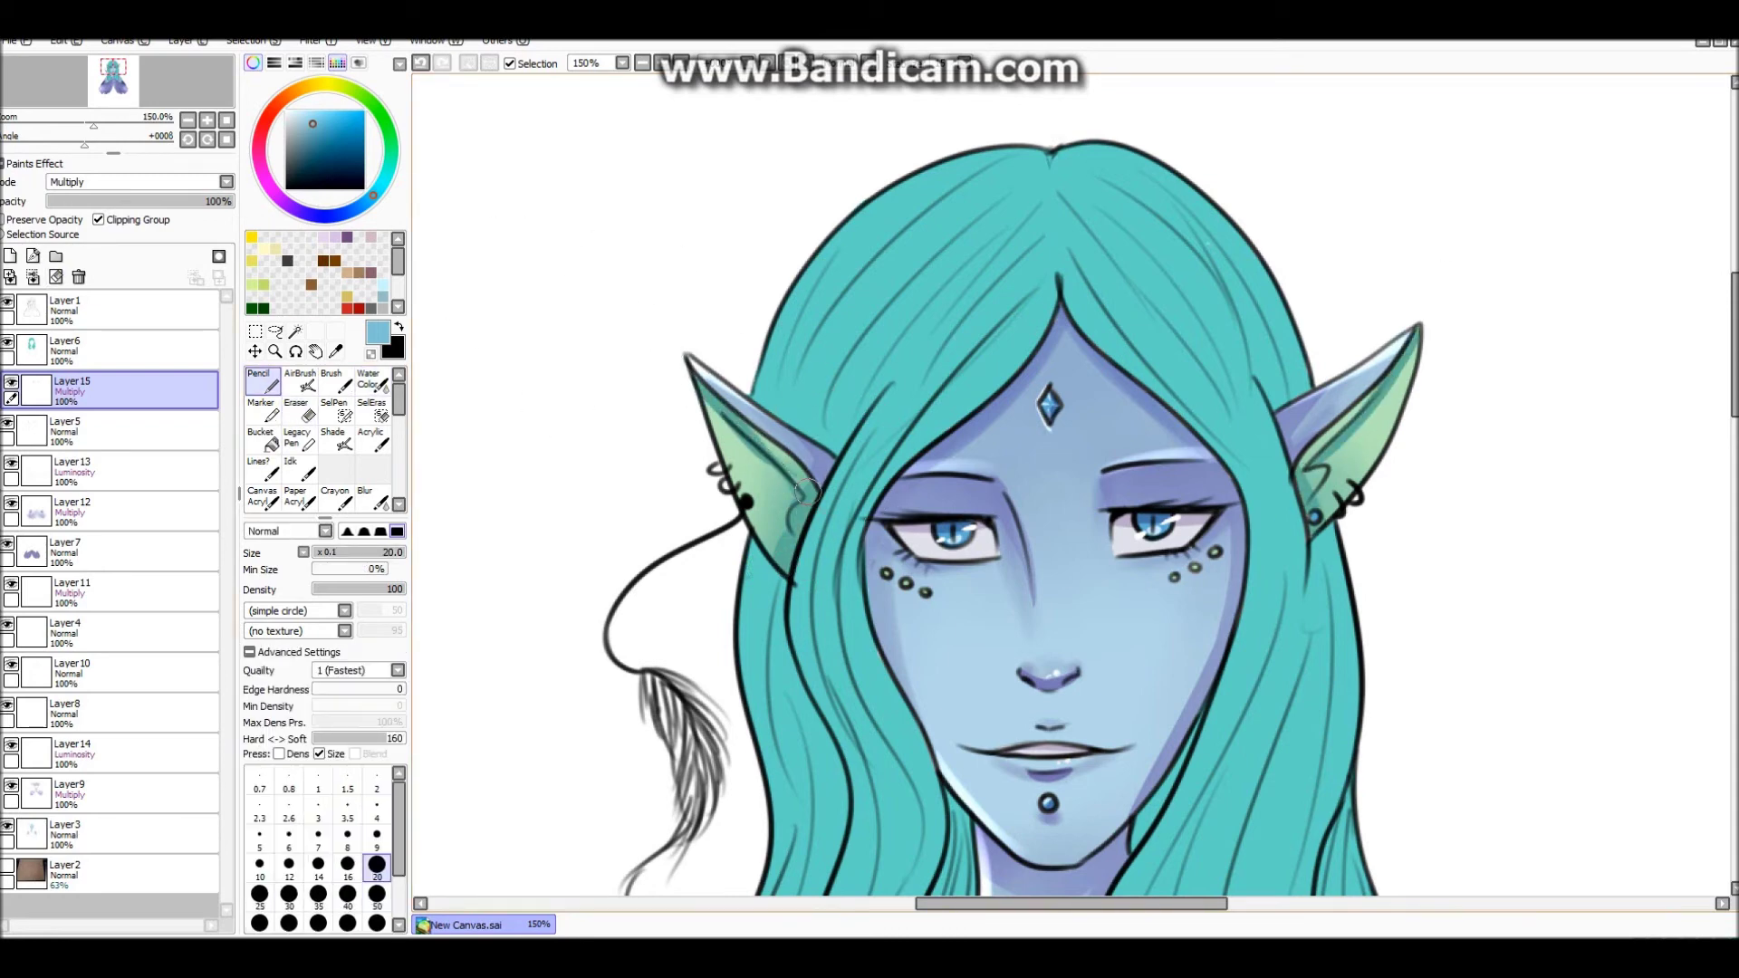
pyautogui.press('c')
pyautogui.press('n')
pyautogui.press('-')
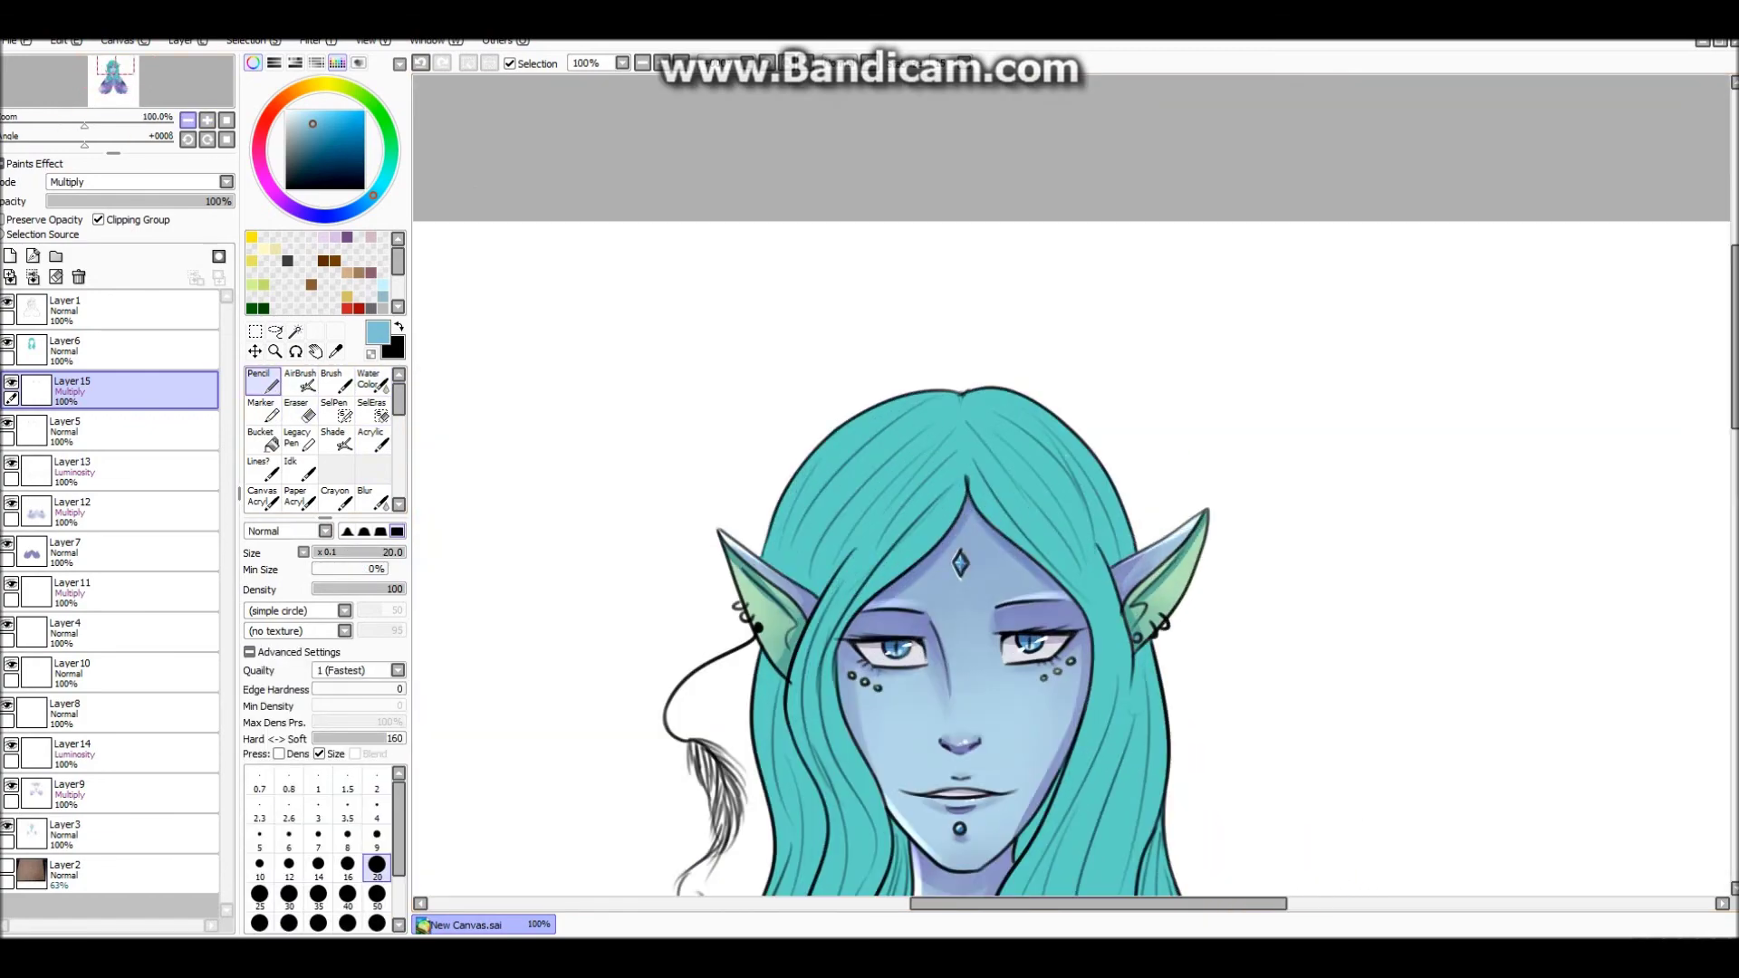
# Add a Luminosity layer above the ear shading and pencil crisp size 20 highlights inside the ears.
pyautogui.hotkey('ctrl', 'shift', 'n')
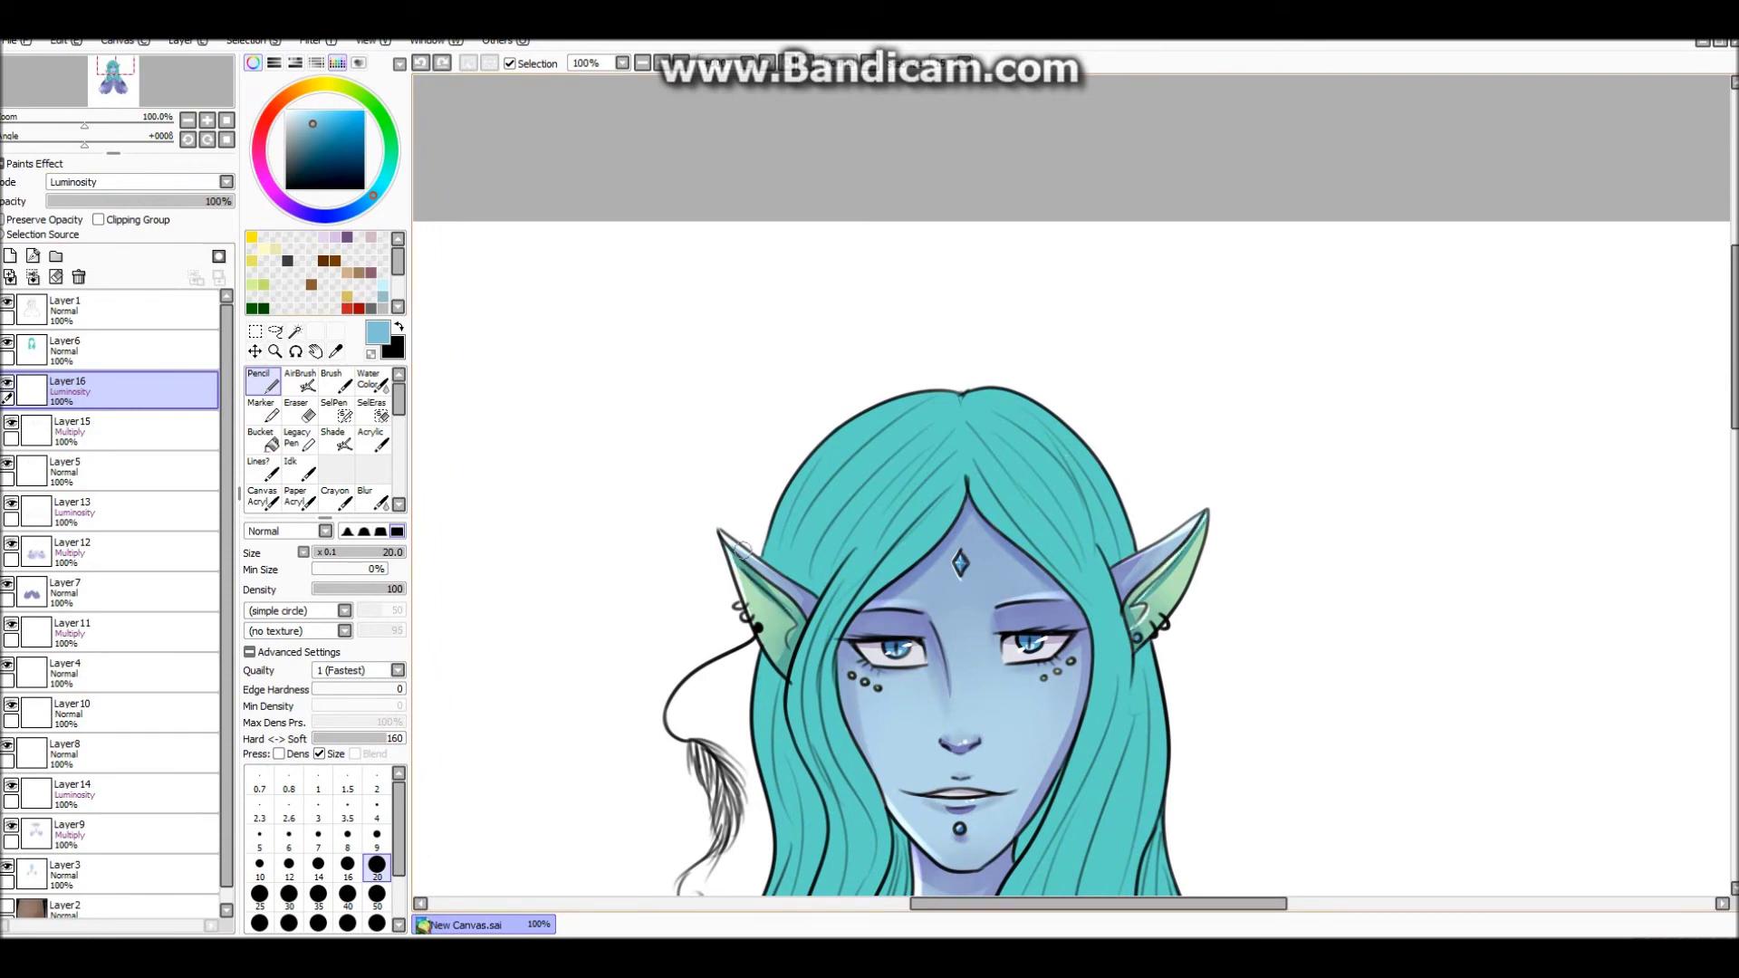
pyautogui.moveTo(760, 633); pyautogui.dragTo(788, 675)
pyautogui.scroll(-3, 1101, 501)
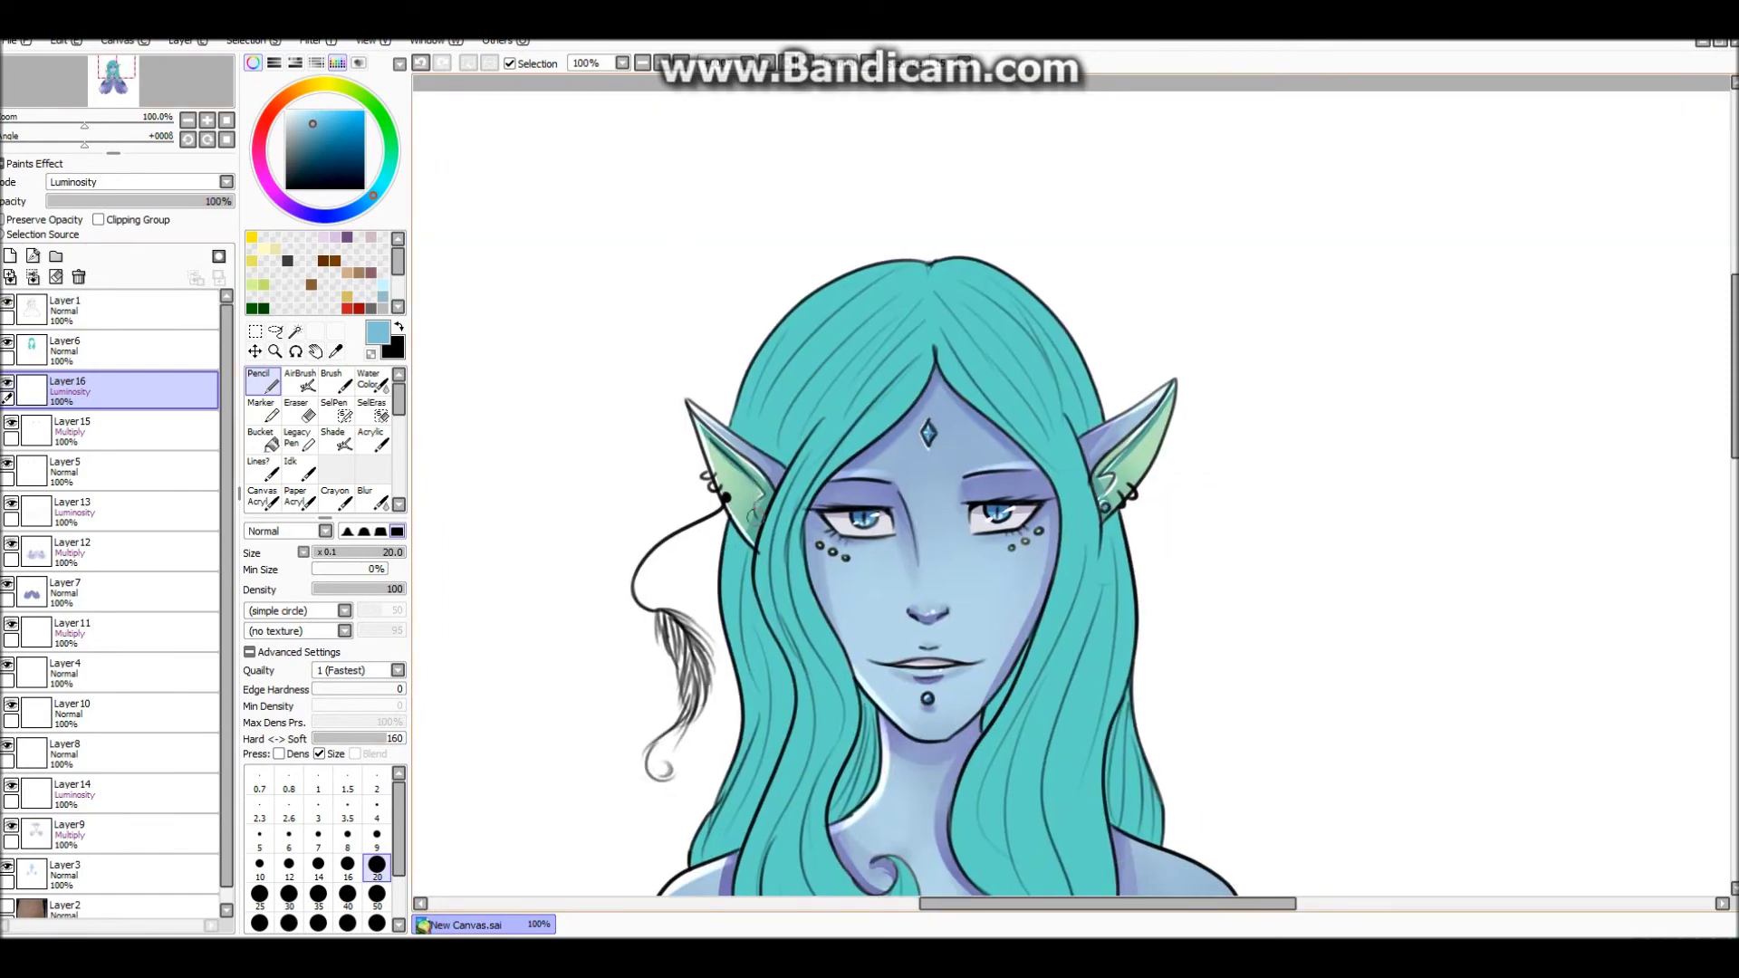
# Add a Multiply layer clipped to the hair layer and lay in a broad light blue shade with the size 350 Water Color brush.
pyautogui.scroll(-3, 1012, 543)
pyautogui.click(9, 255)
pyautogui.click(136, 182)
pyautogui.click(82, 208)
pyautogui.click(97, 219)
pyautogui.click(187, 121)
pyautogui.click(300, 381)
# Paint darker blue strands over the crown and lengths of the hair with the size 20 Brush.
pyautogui.press('b')
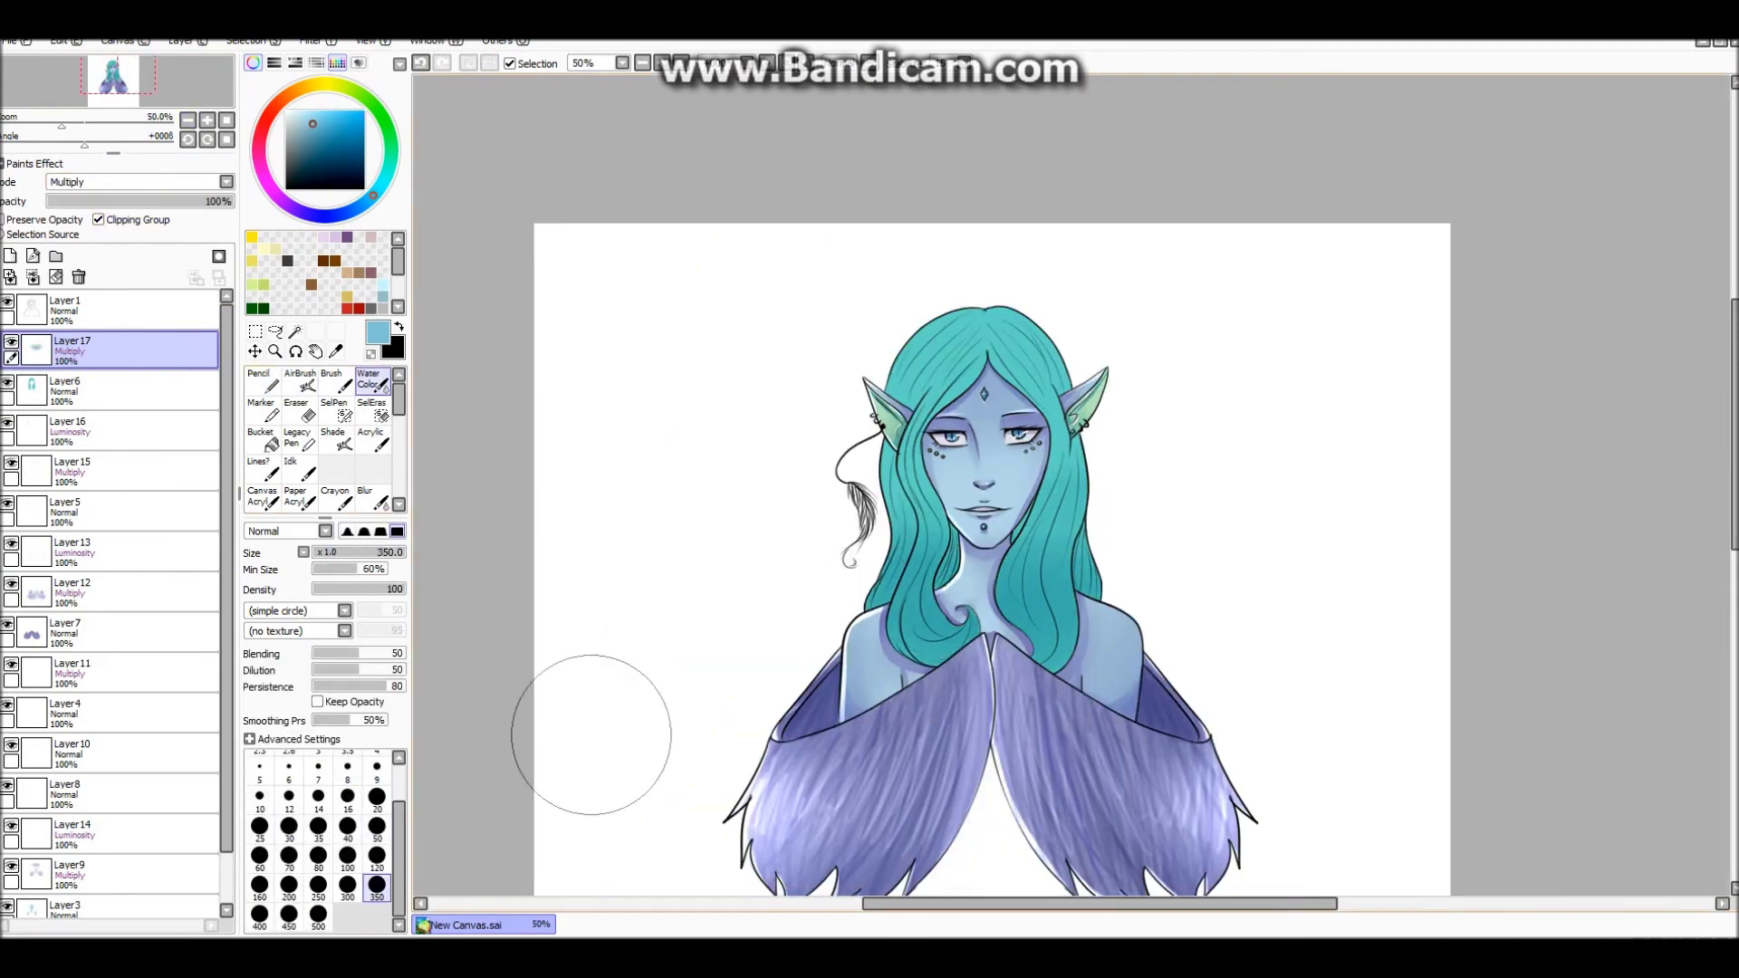
pyautogui.scroll(1, 1218, 394)
pyautogui.keyDown('alt'); pyautogui.click(810, 349); pyautogui.keyUp('alt')
pyautogui.moveTo(883, 308); pyautogui.dragTo(824, 403)
pyautogui.hotkey('ctrl', 'z')
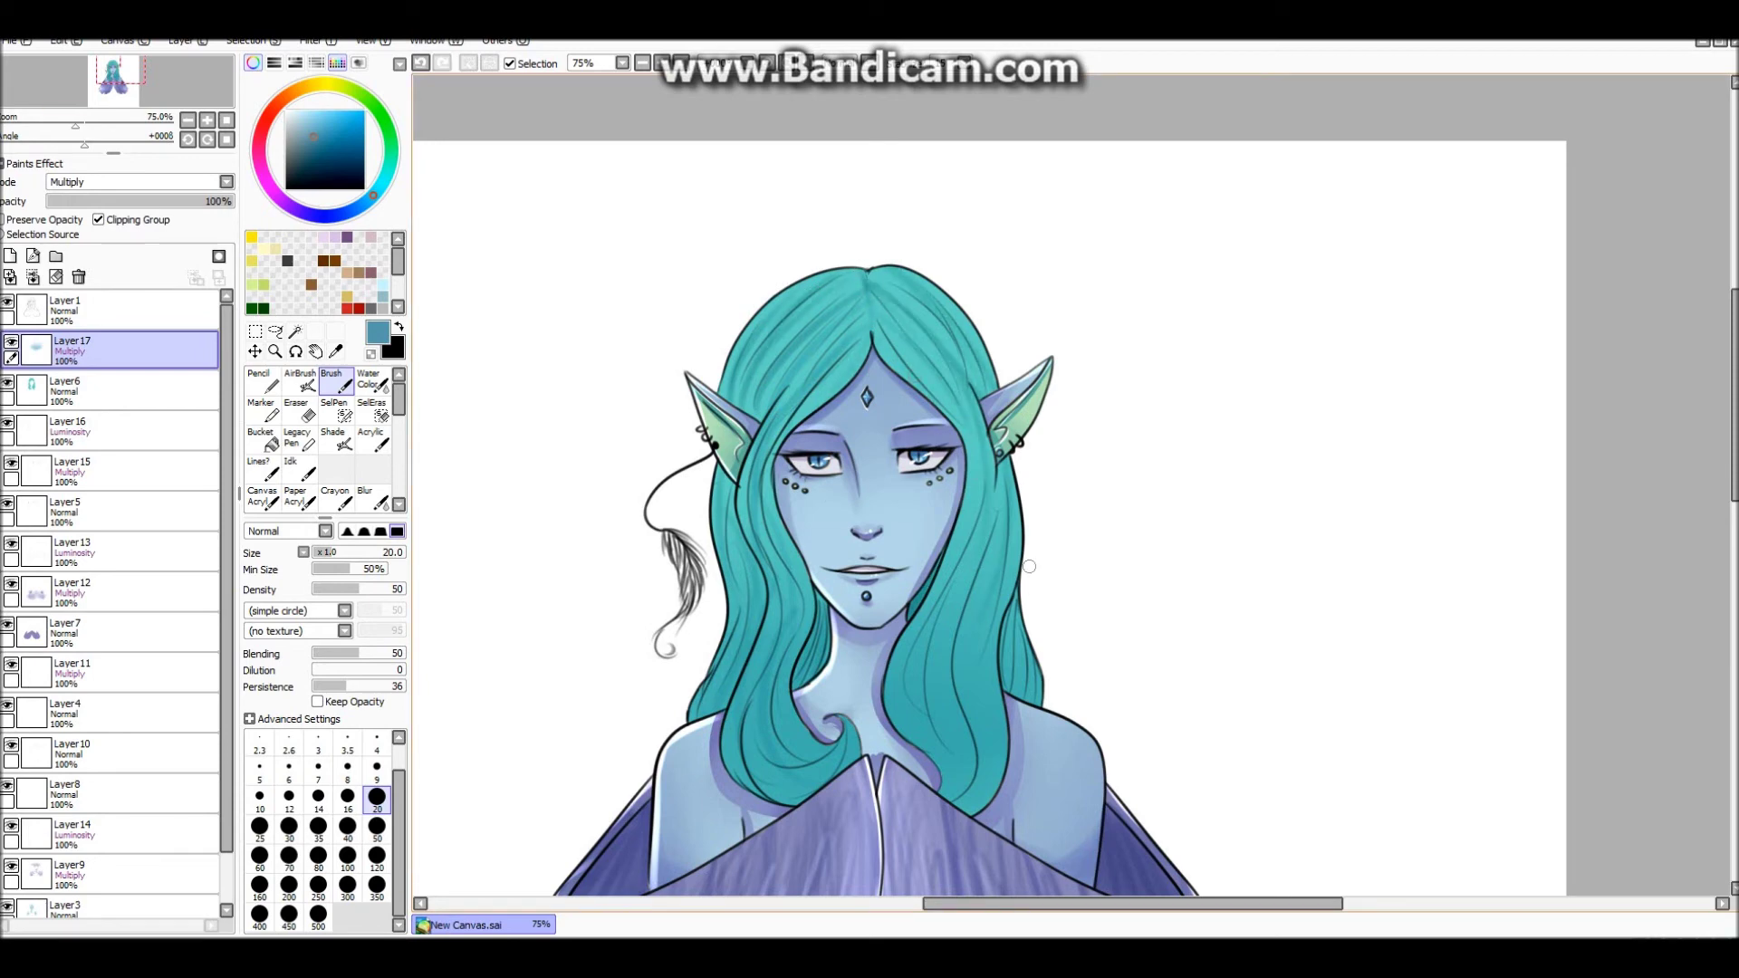
pyautogui.keyDown('alt'); pyautogui.click(815, 380); pyautogui.keyUp('alt')
pyautogui.moveTo(838, 285); pyautogui.dragTo(733, 399)
pyautogui.moveTo(722, 473); pyautogui.dragTo(750, 632)
pyautogui.moveTo(879, 288); pyautogui.dragTo(960, 398)
pyautogui.moveTo(982, 512); pyautogui.dragTo(932, 670)
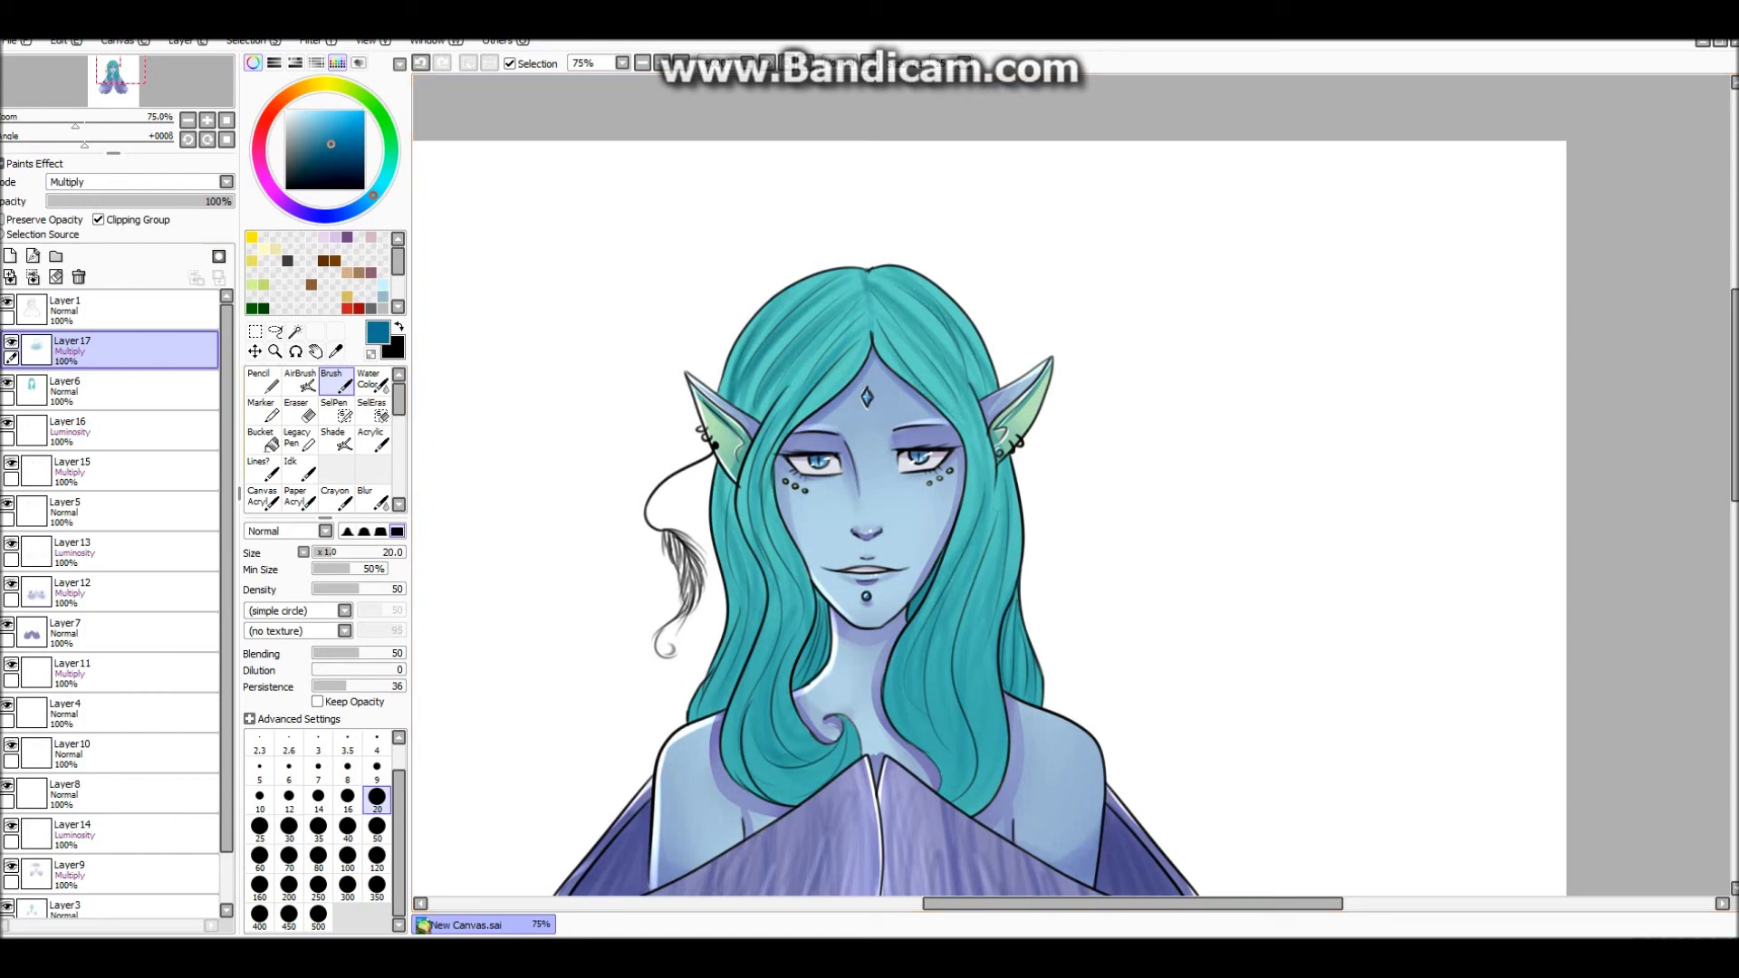
# Darken the lower hair lengths on the Multiply layer with size 20 Brush strokes in deep blue and purple.
pyautogui.press('a')
pyautogui.click(72, 348)
pyautogui.press('b')
pyautogui.click(321, 141)
pyautogui.moveTo(1015, 670)
pyautogui.mouseDown()
pyautogui.moveTo(860, 815)
pyautogui.moveTo(743, 779)
pyautogui.mouseUp()
pyautogui.click(367, 381)
pyautogui.press('b')
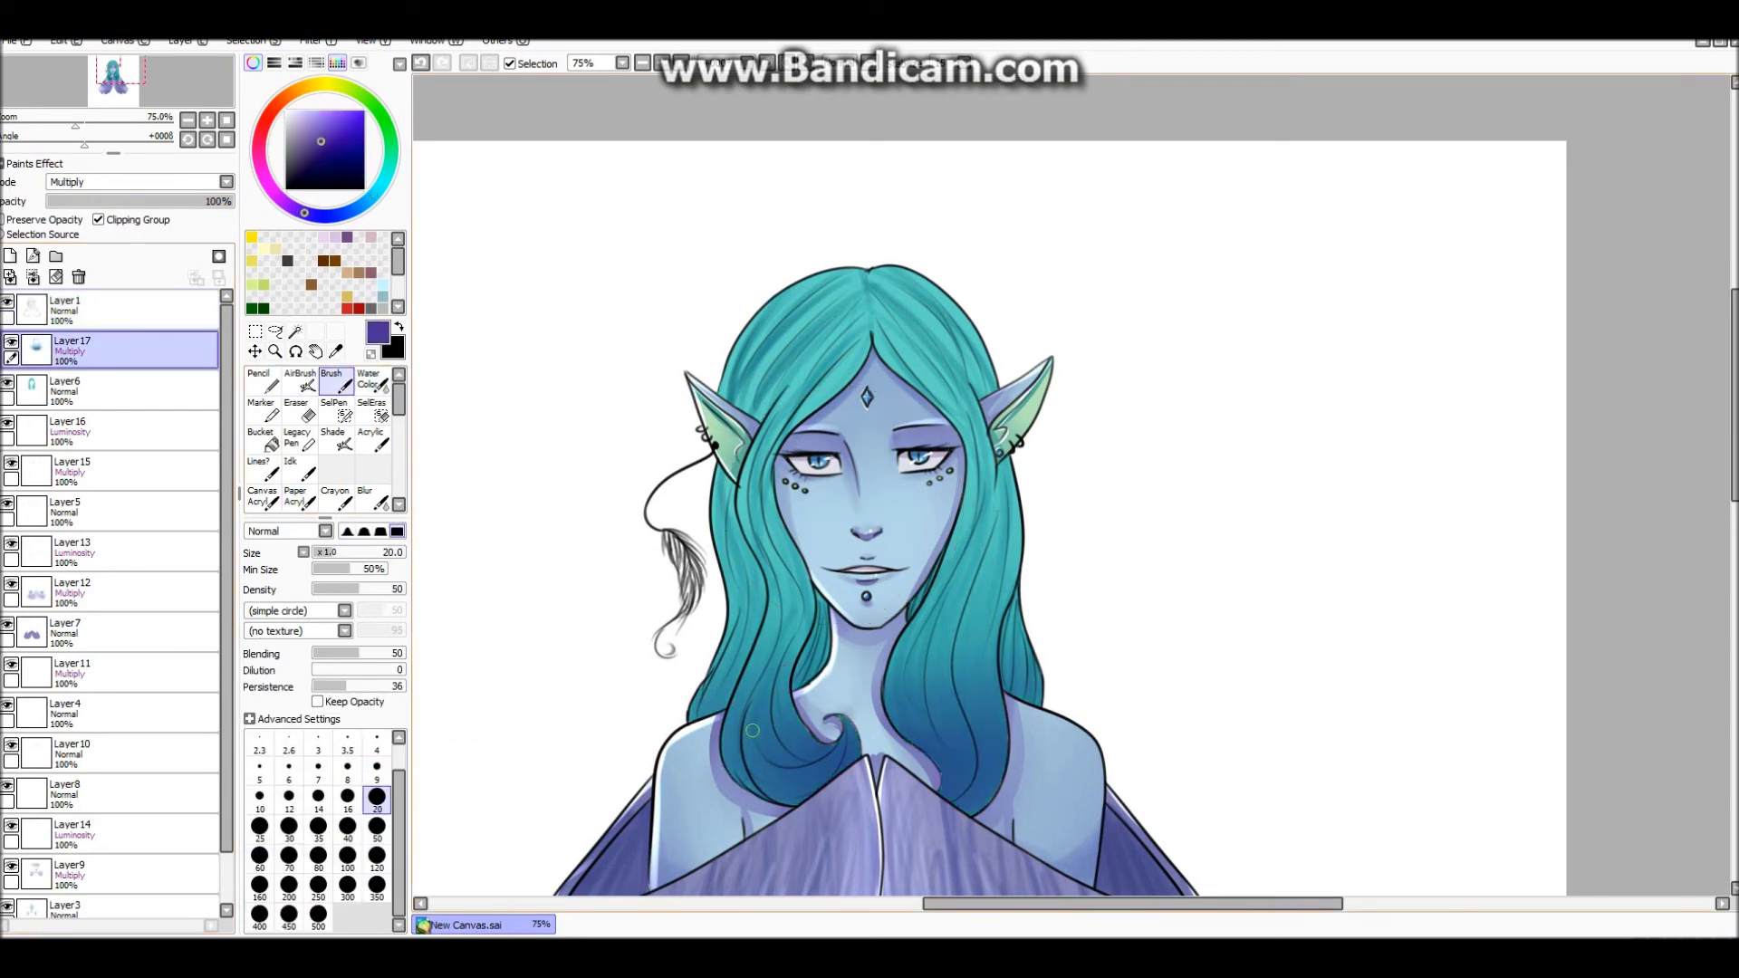
# Add a Luminosity layer above the hair shading, airbrush a soft size 300 glow and pencil size 20 rim highlights along the hair.
pyautogui.scroll(1, 942, 507)
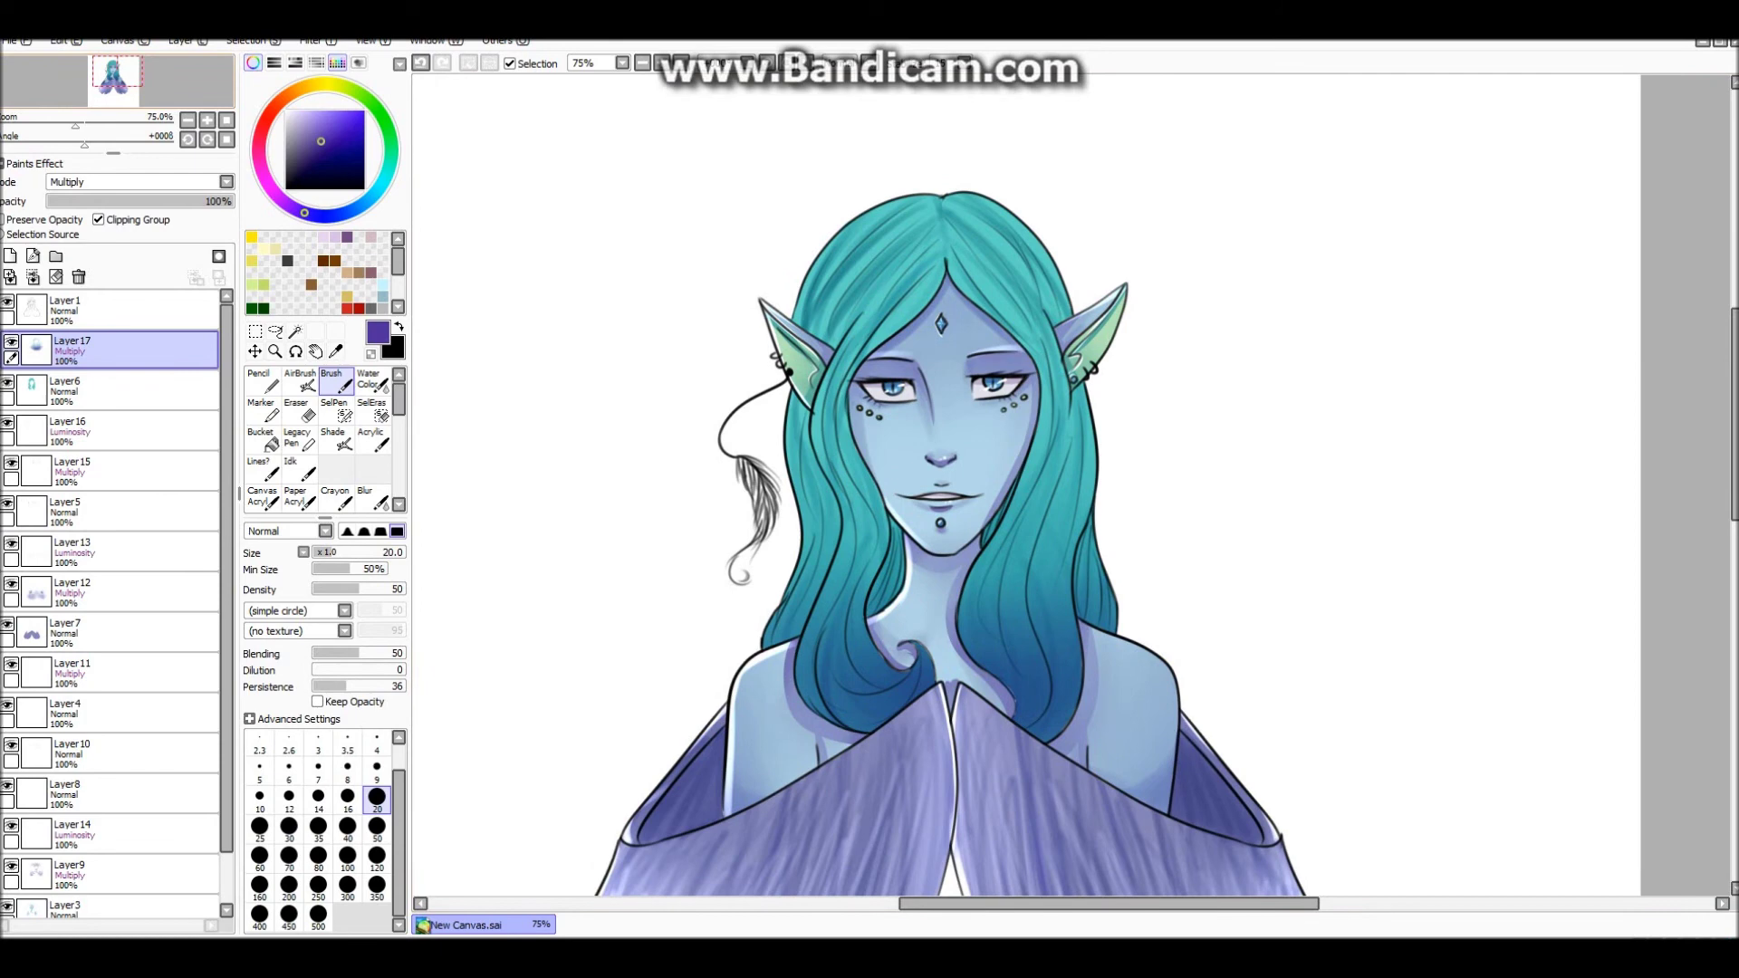
pyautogui.click(10, 255)
pyautogui.click(227, 182)
pyautogui.click(74, 254)
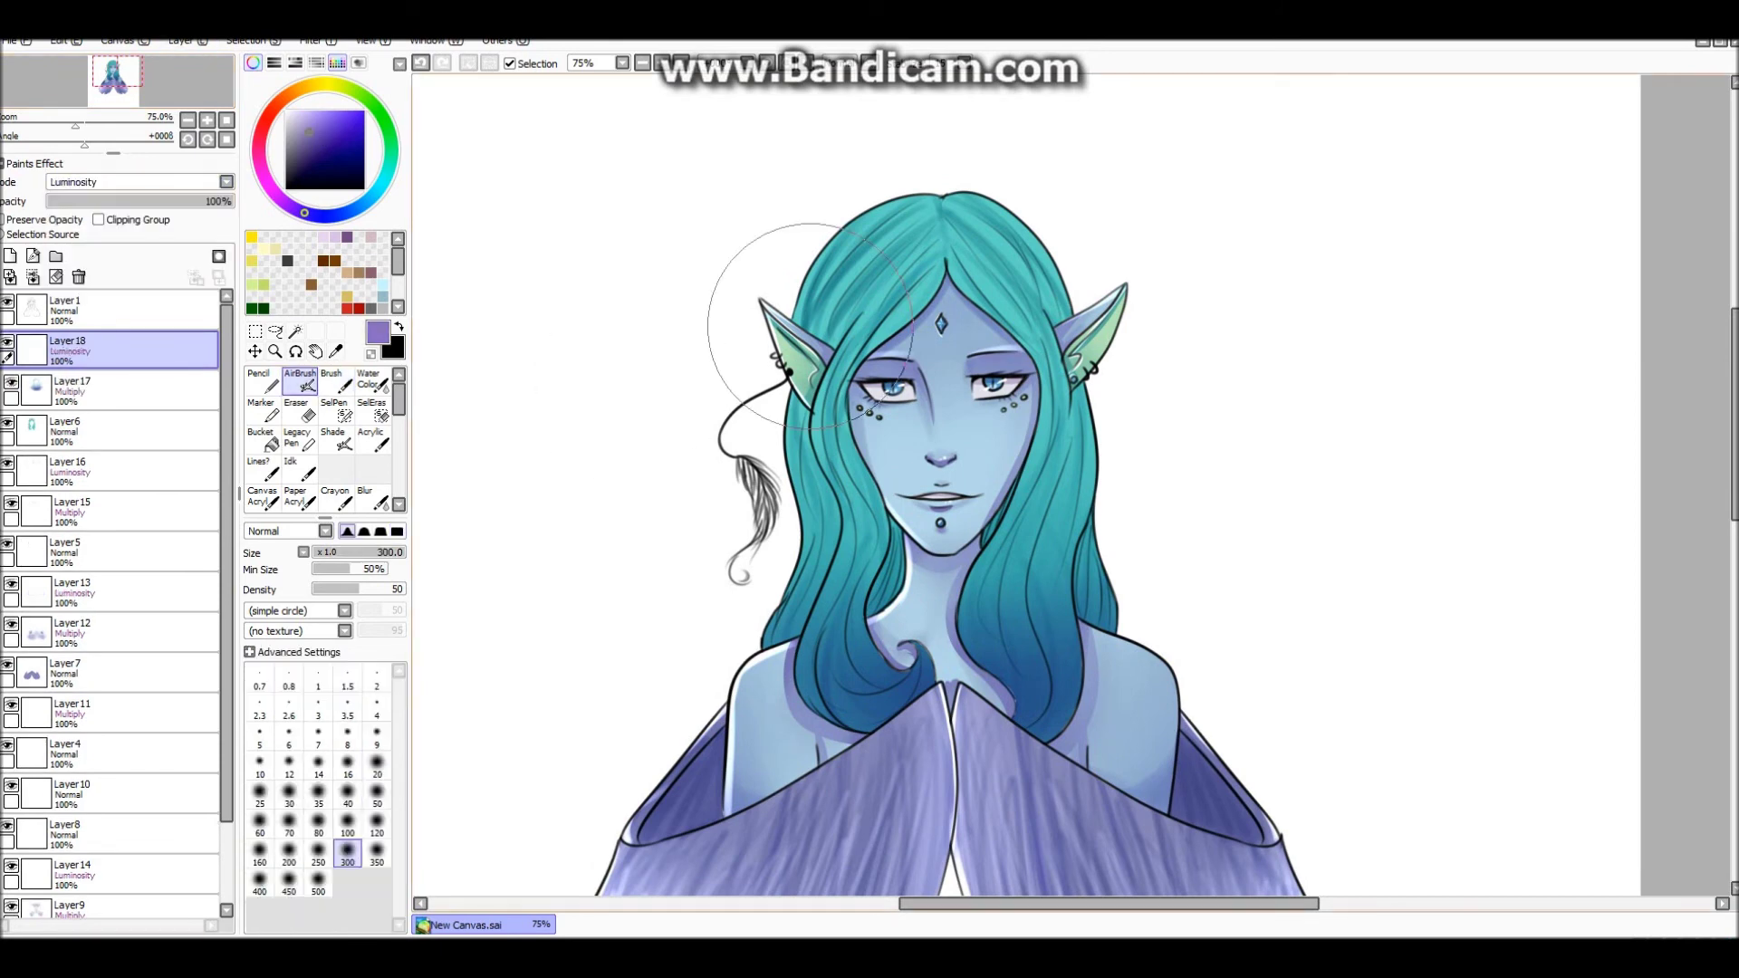
pyautogui.press('n')
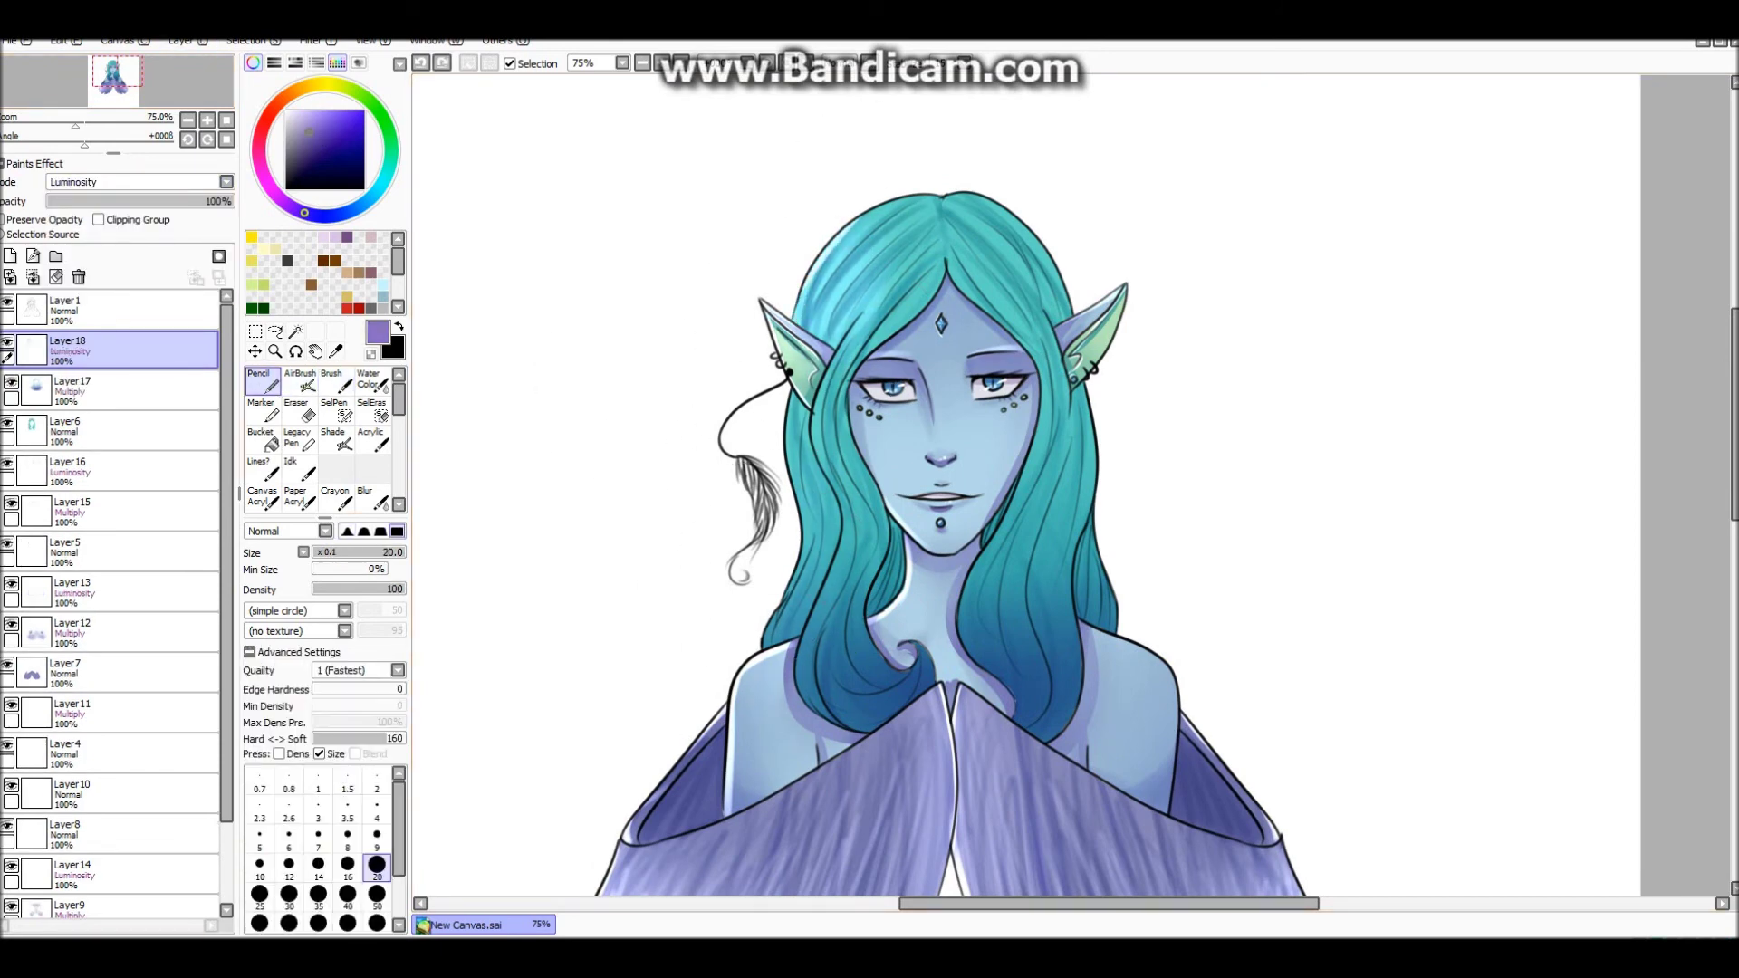
pyautogui.moveTo(786, 469); pyautogui.dragTo(766, 648)
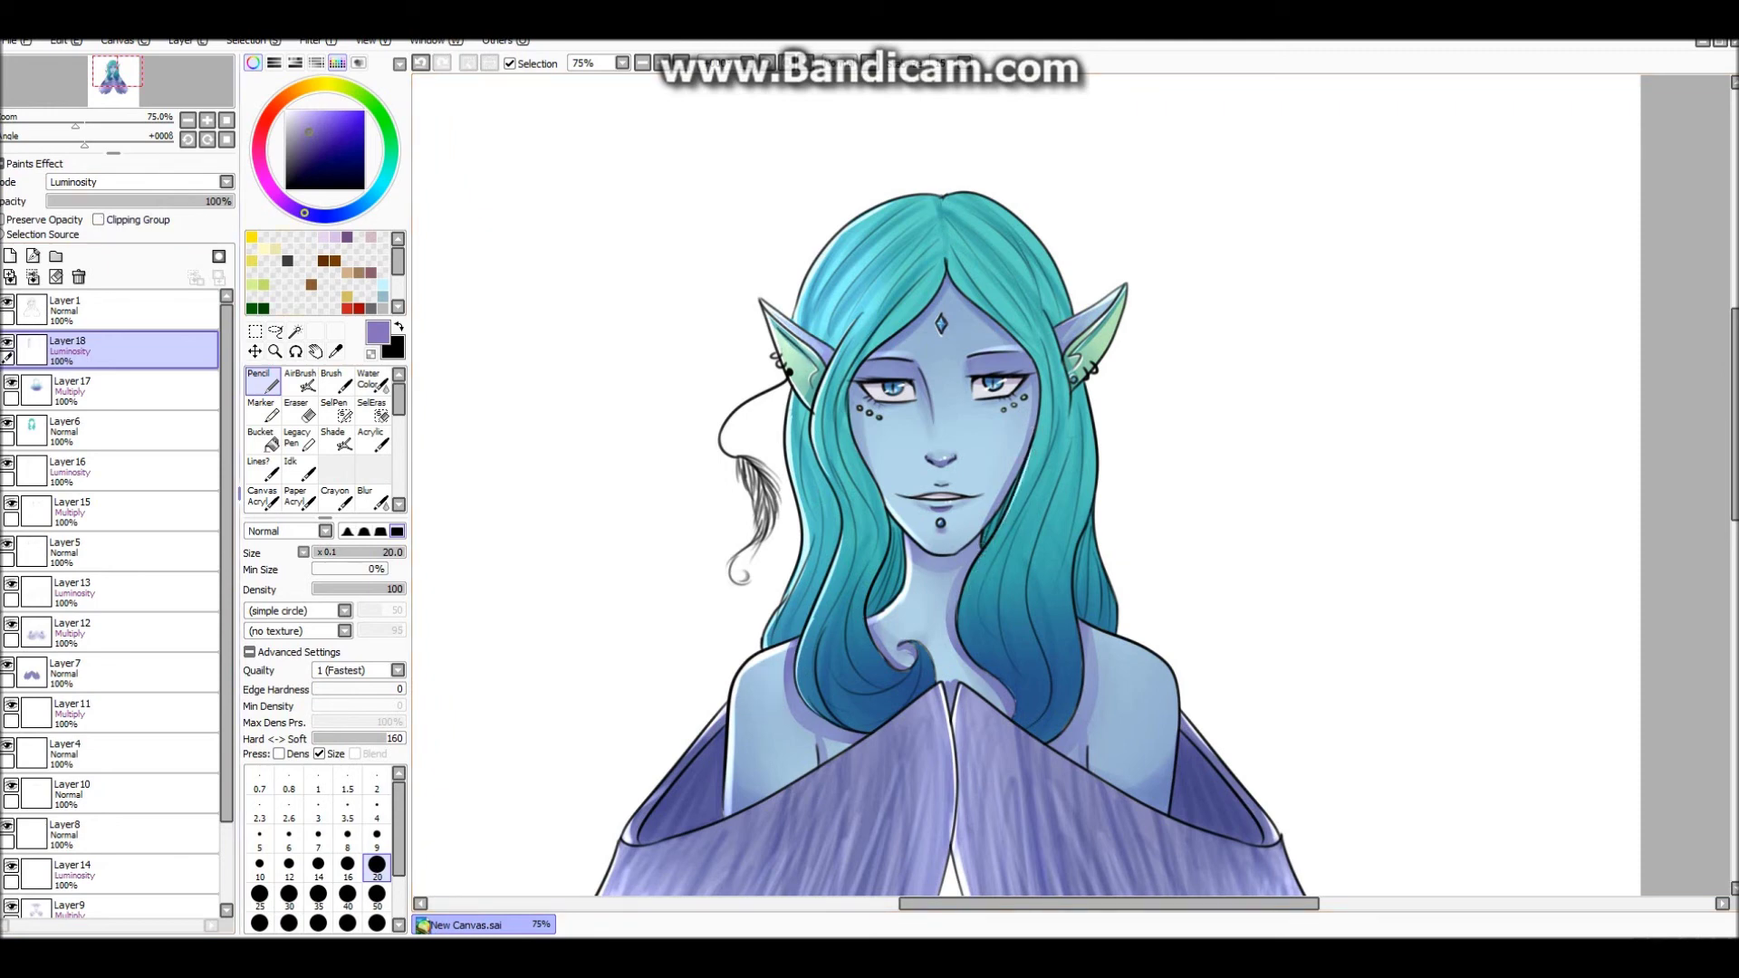
# Clip the Luminosity layer to the hair and pencil thin highlights along the edge of the front lock beside the neck.
pyautogui.click(97, 219)
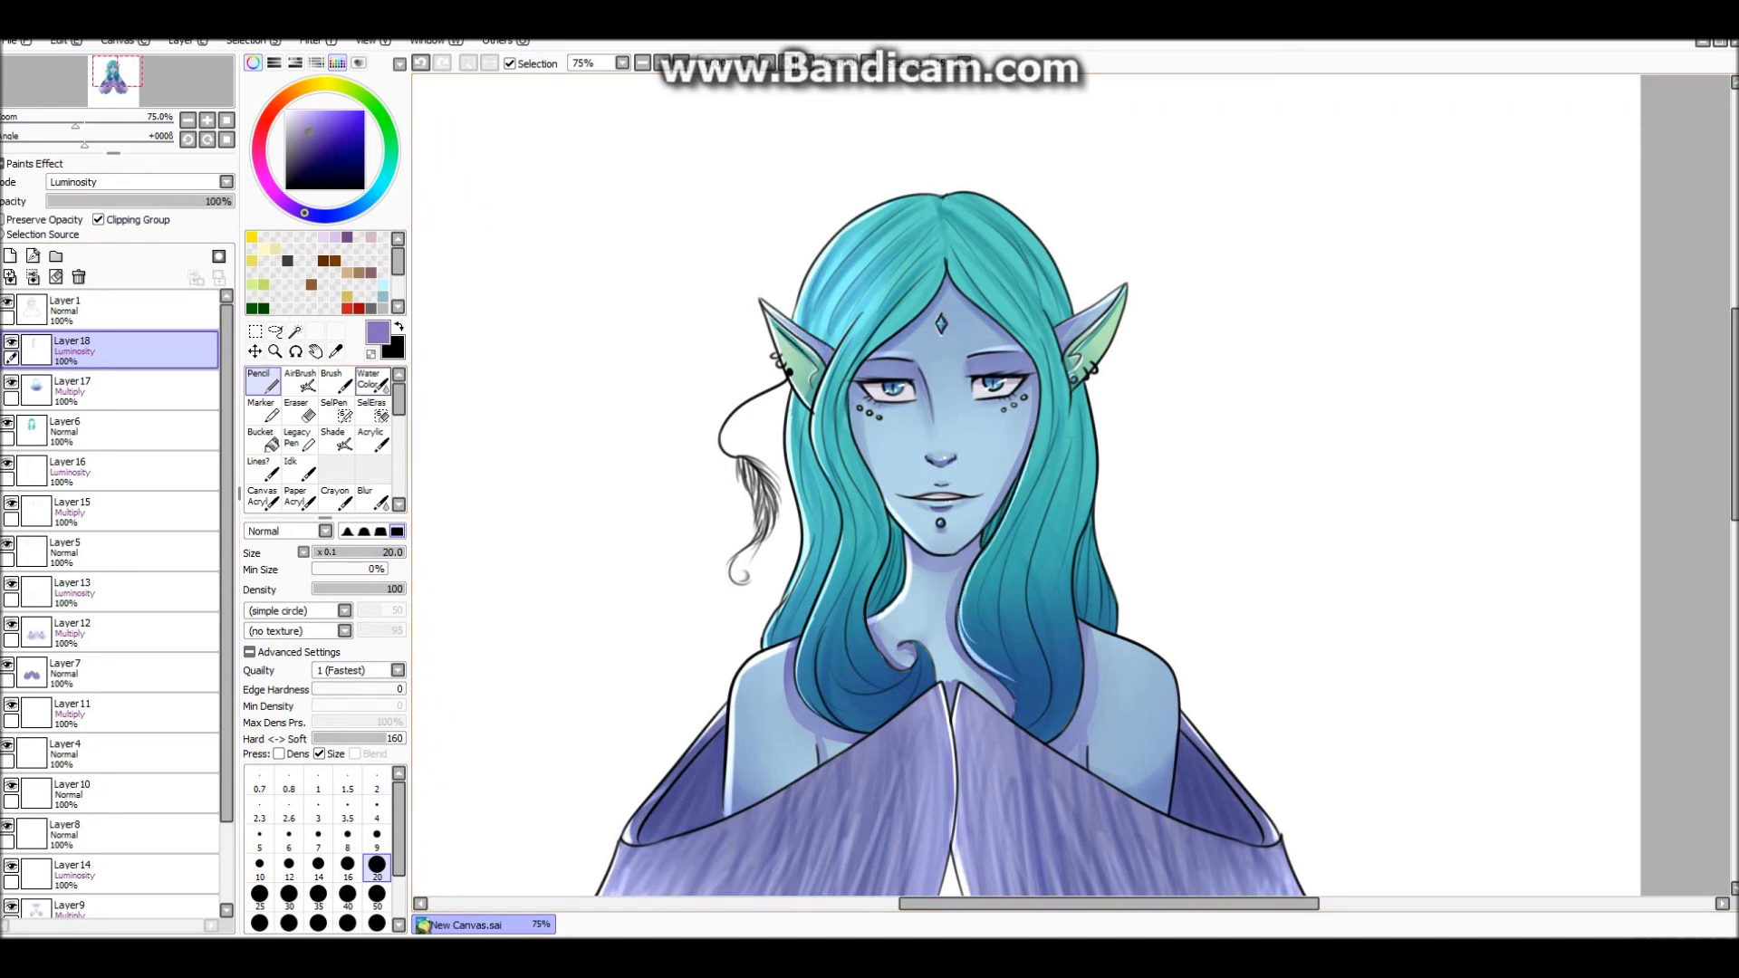
pyautogui.click(98, 219)
pyautogui.hotkey('ctrl', 'alt', 'g')
pyautogui.moveTo(976, 644)
pyautogui.mouseDown()
pyautogui.moveTo(1006, 716)
pyautogui.moveTo(981, 659)
pyautogui.mouseUp()
pyautogui.press('e')
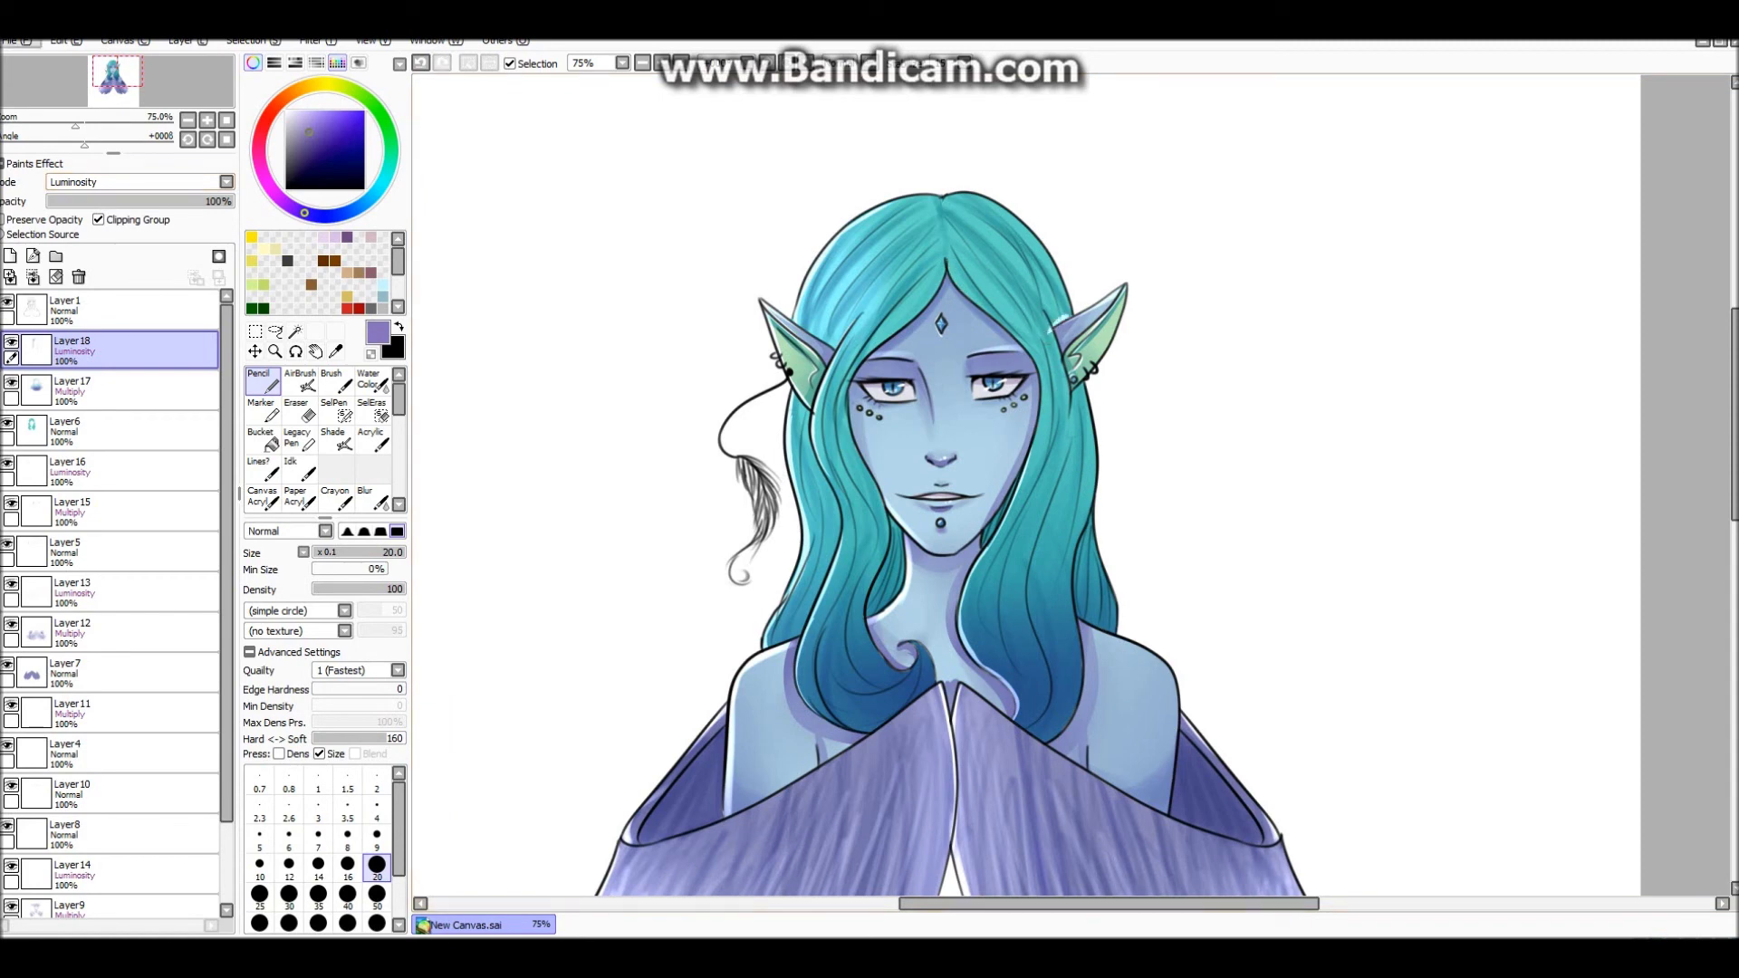
# Airbrush a soft highlight on the other side of the hair, lasso that area and set its luminescence to -62.
pyautogui.press('v')
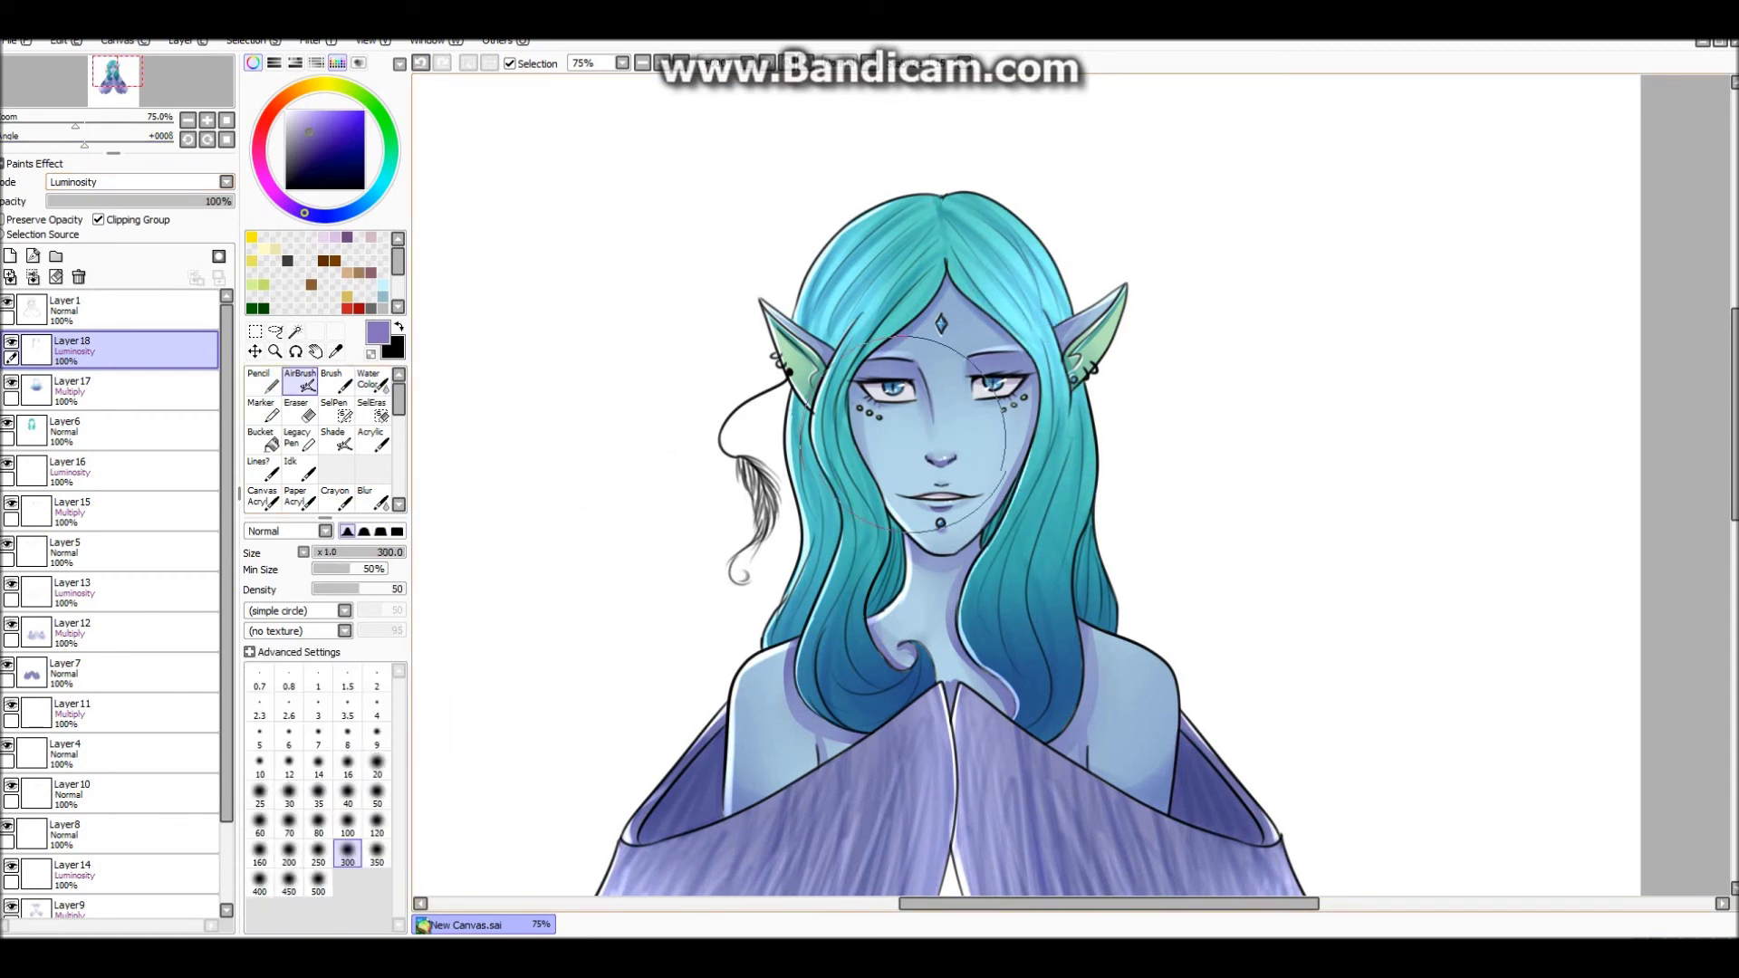
pyautogui.click(276, 330)
pyautogui.moveTo(946, 208); pyautogui.dragTo(960, 298)
pyautogui.hotkey('ctrl', 'u')
pyautogui.moveTo(439, 231); pyautogui.dragTo(346, 231)
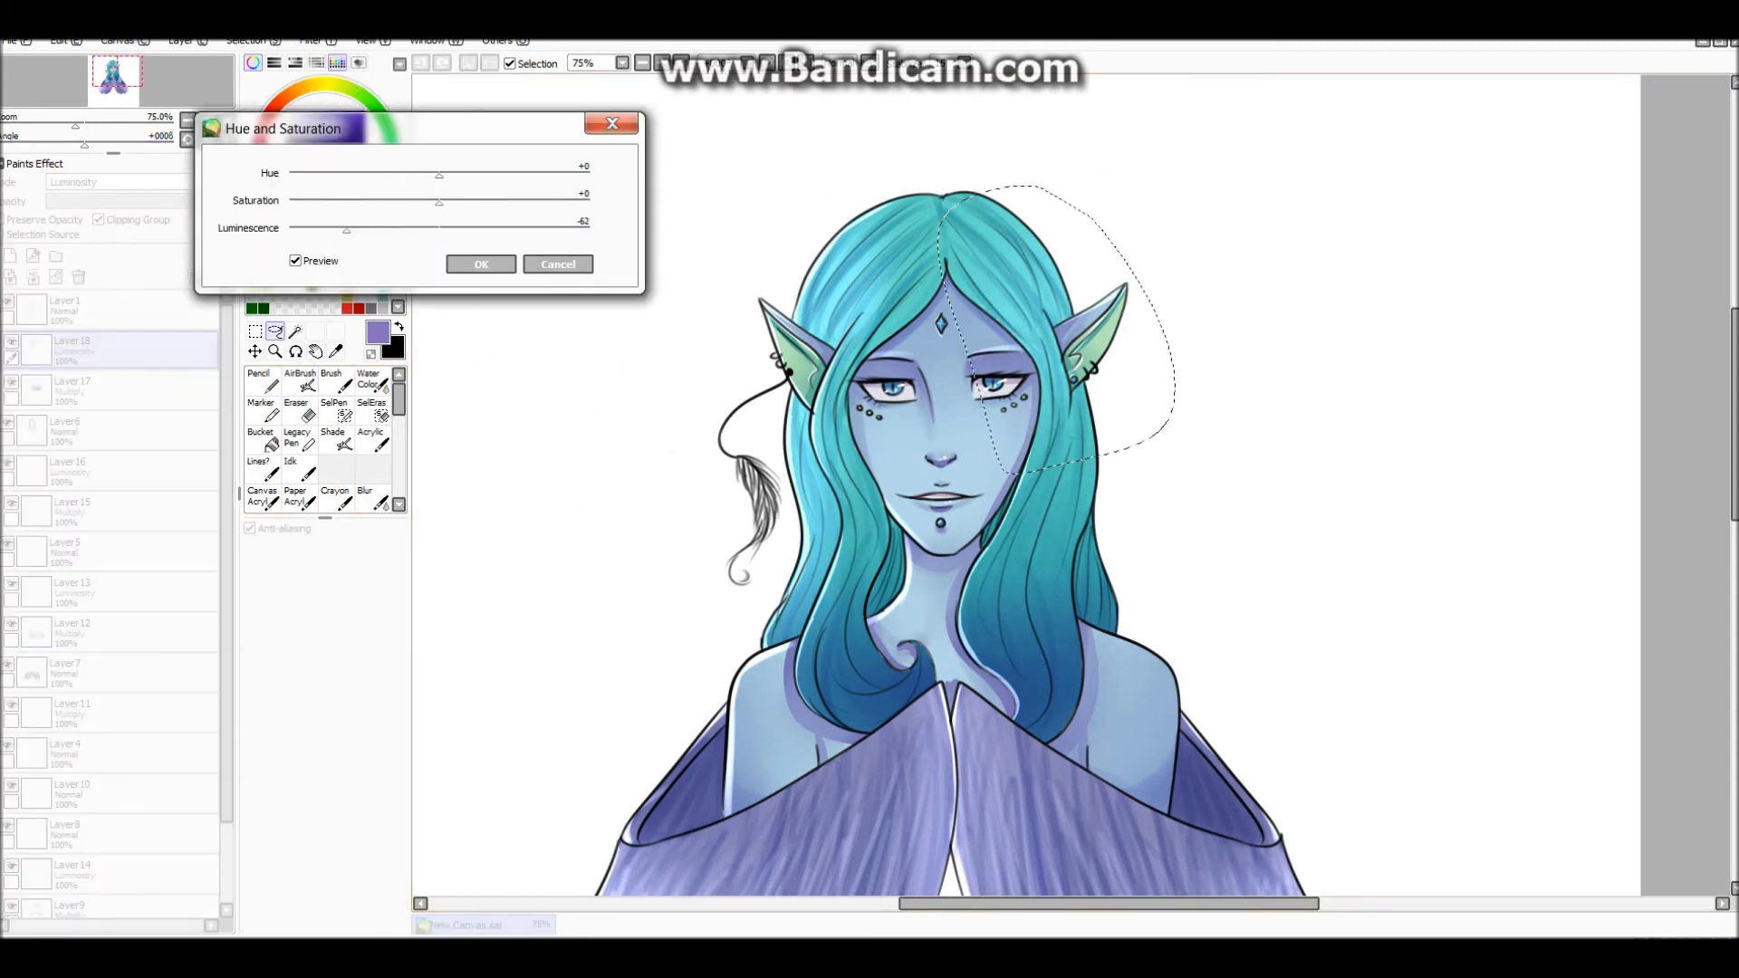
pyautogui.press('Return')
pyautogui.hotkey('ctrl', 'd')
# Crop the canvas to a rectangular selection around the figure.
pyautogui.scroll(-5, 581, 271)
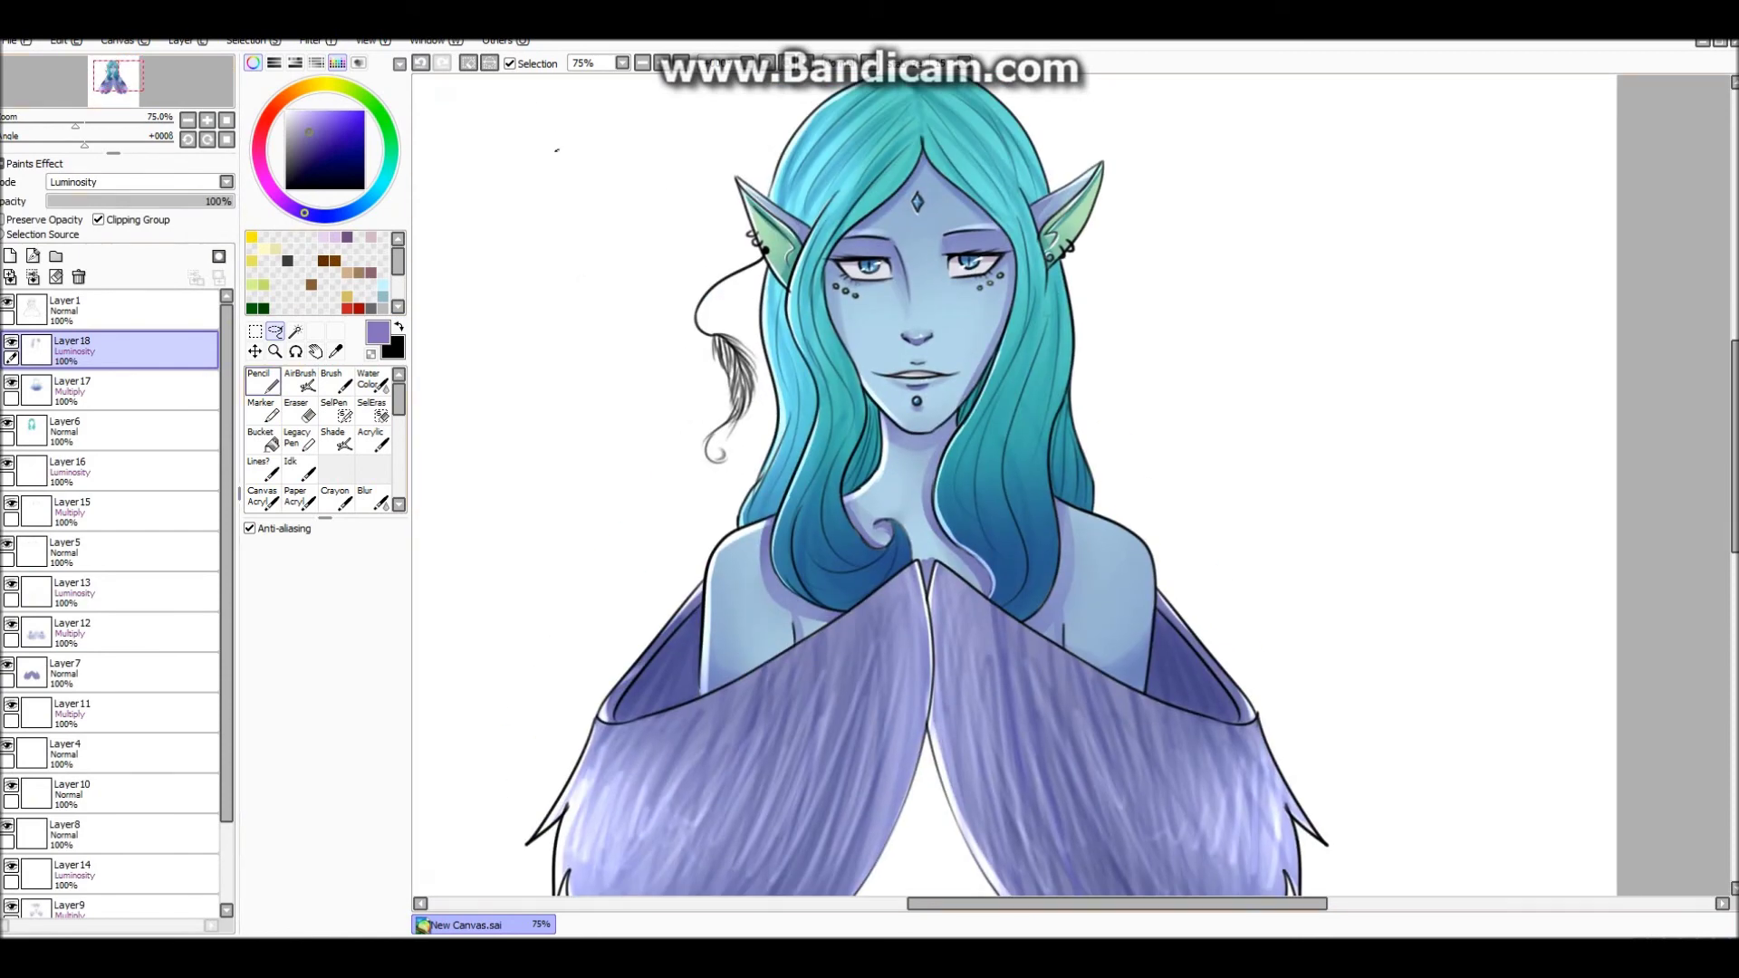
pyautogui.press('-')
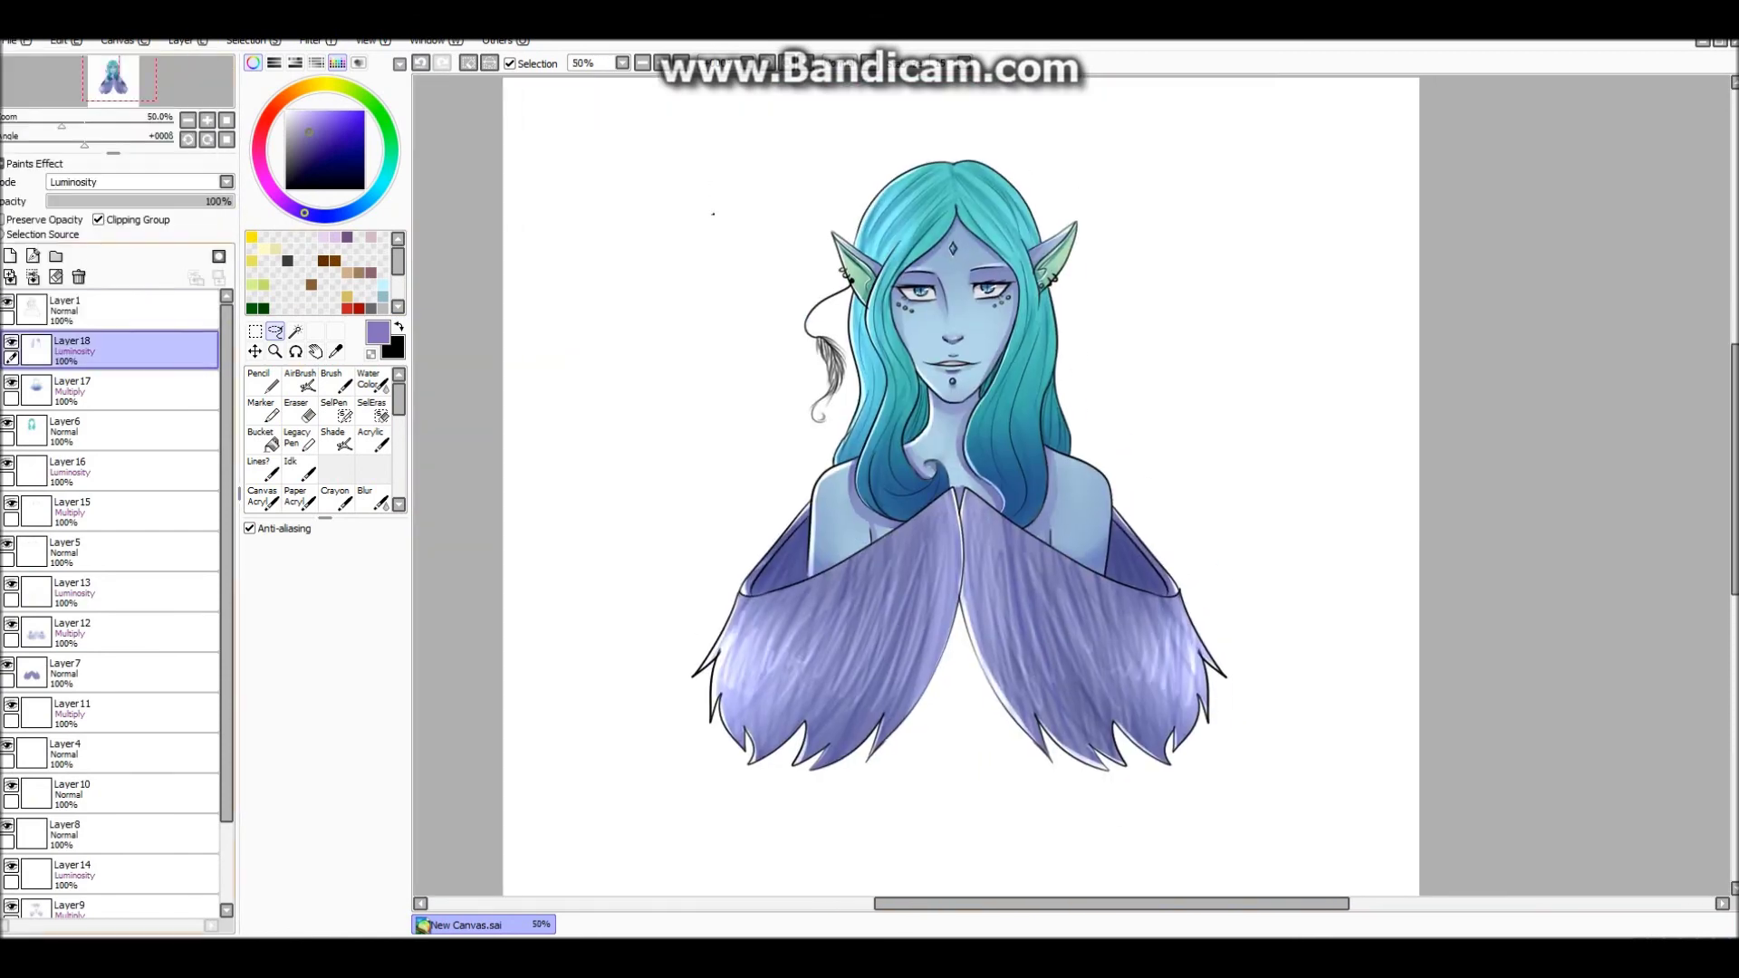
pyautogui.press('m')
pyautogui.press('-')
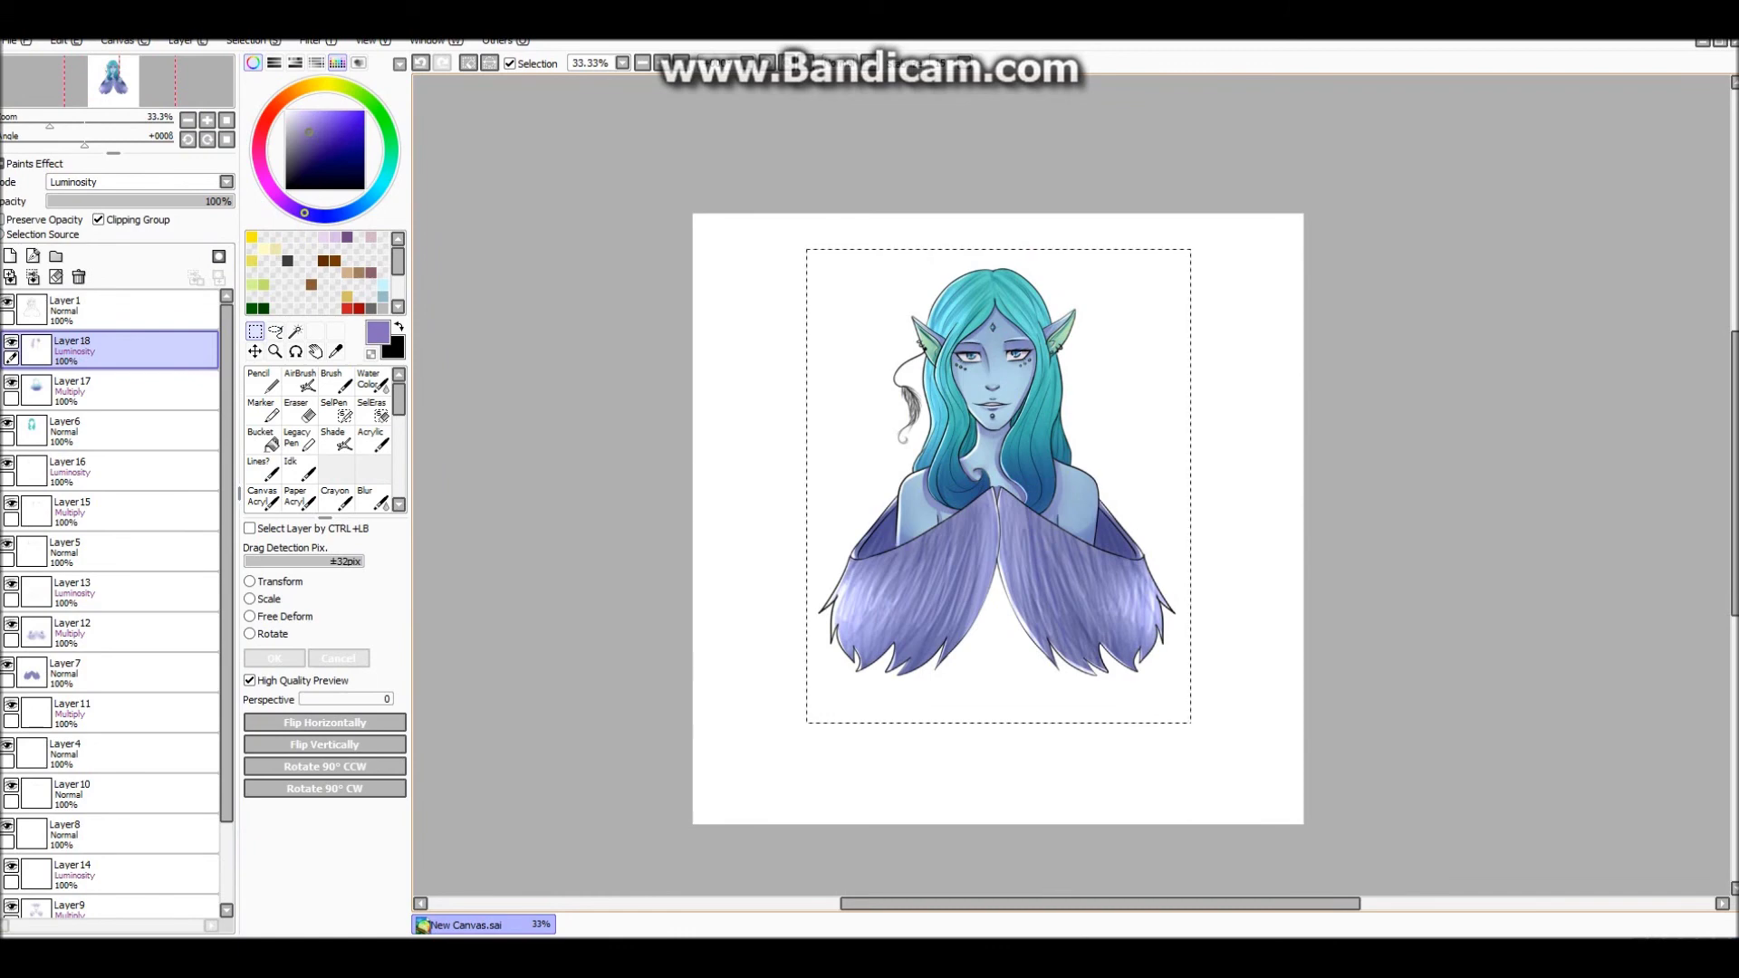
pyautogui.press('+')
# Add a layer beneath the figure and bucket-fill the background with light purple.
pyautogui.click(108, 897)
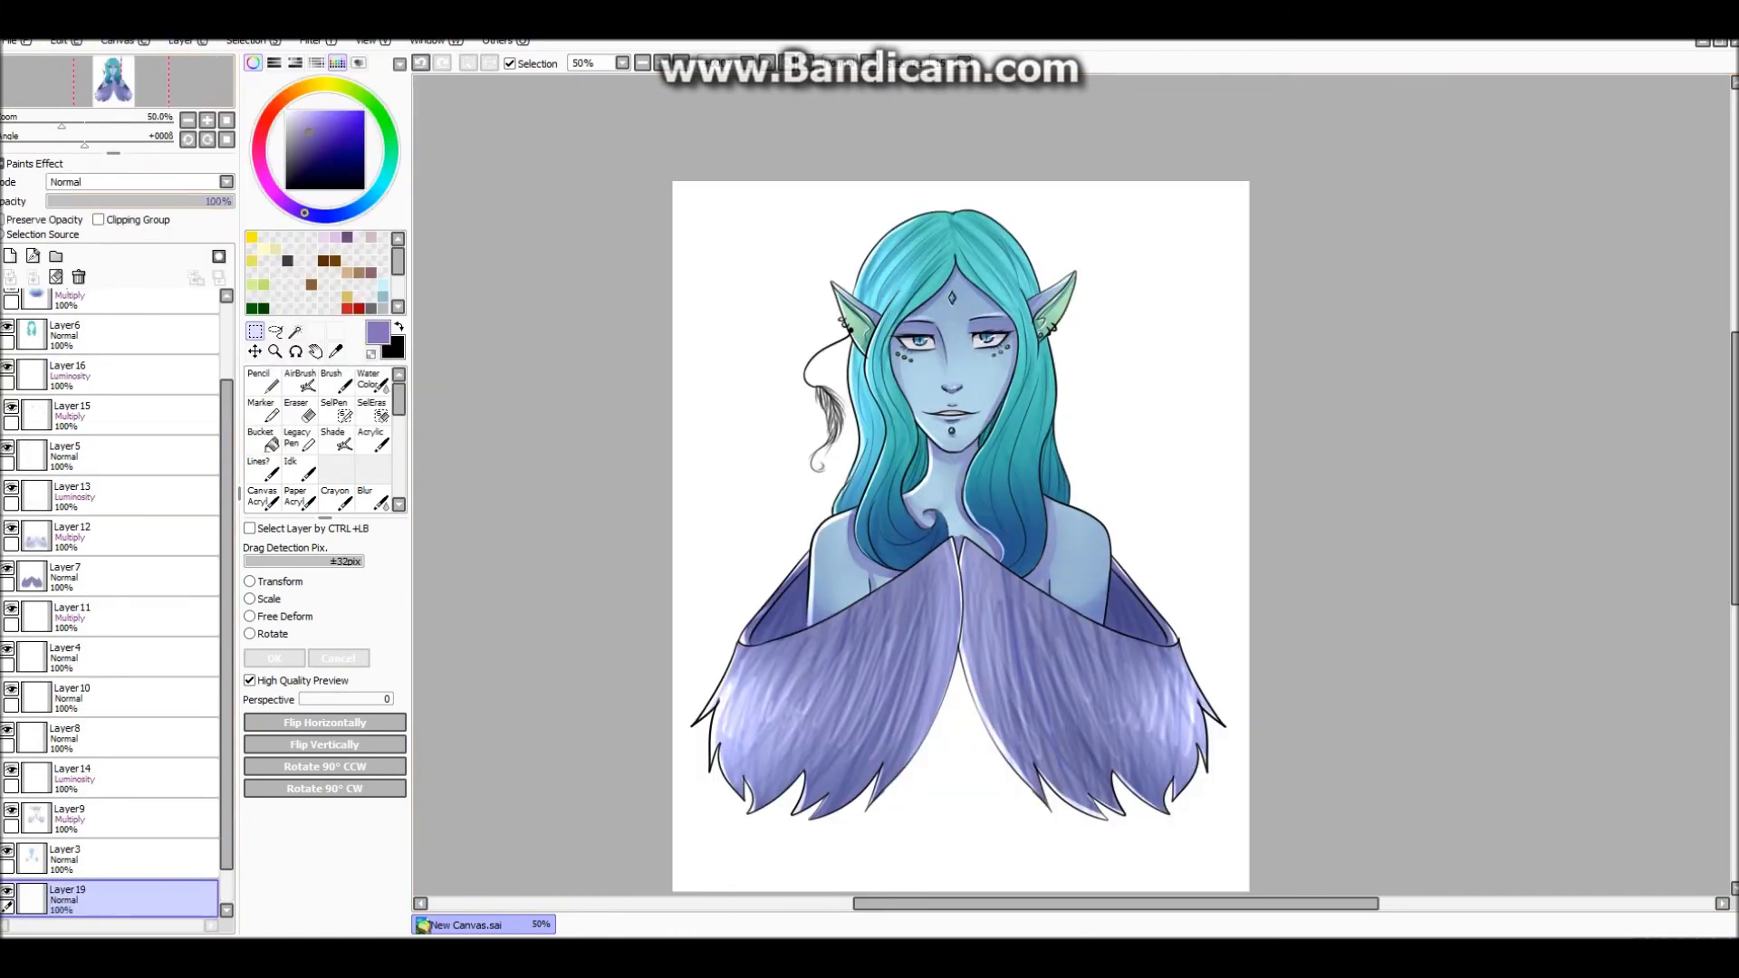
pyautogui.click(260, 442)
pyautogui.click(725, 860)
pyautogui.press('+')
pyautogui.scroll(5, 109, 598)
pyautogui.click(109, 471)
pyautogui.press('-')
pyautogui.scroll(-5, 108, 598)
# Recolor the background layer with hue -33, saturation -54 and luminescence +4.
pyautogui.click(109, 858)
pyautogui.hotkey('ctrl', 'u')
pyautogui.moveTo(439, 173); pyautogui.dragTo(356, 174)
pyautogui.moveTo(440, 230); pyautogui.dragTo(407, 174)
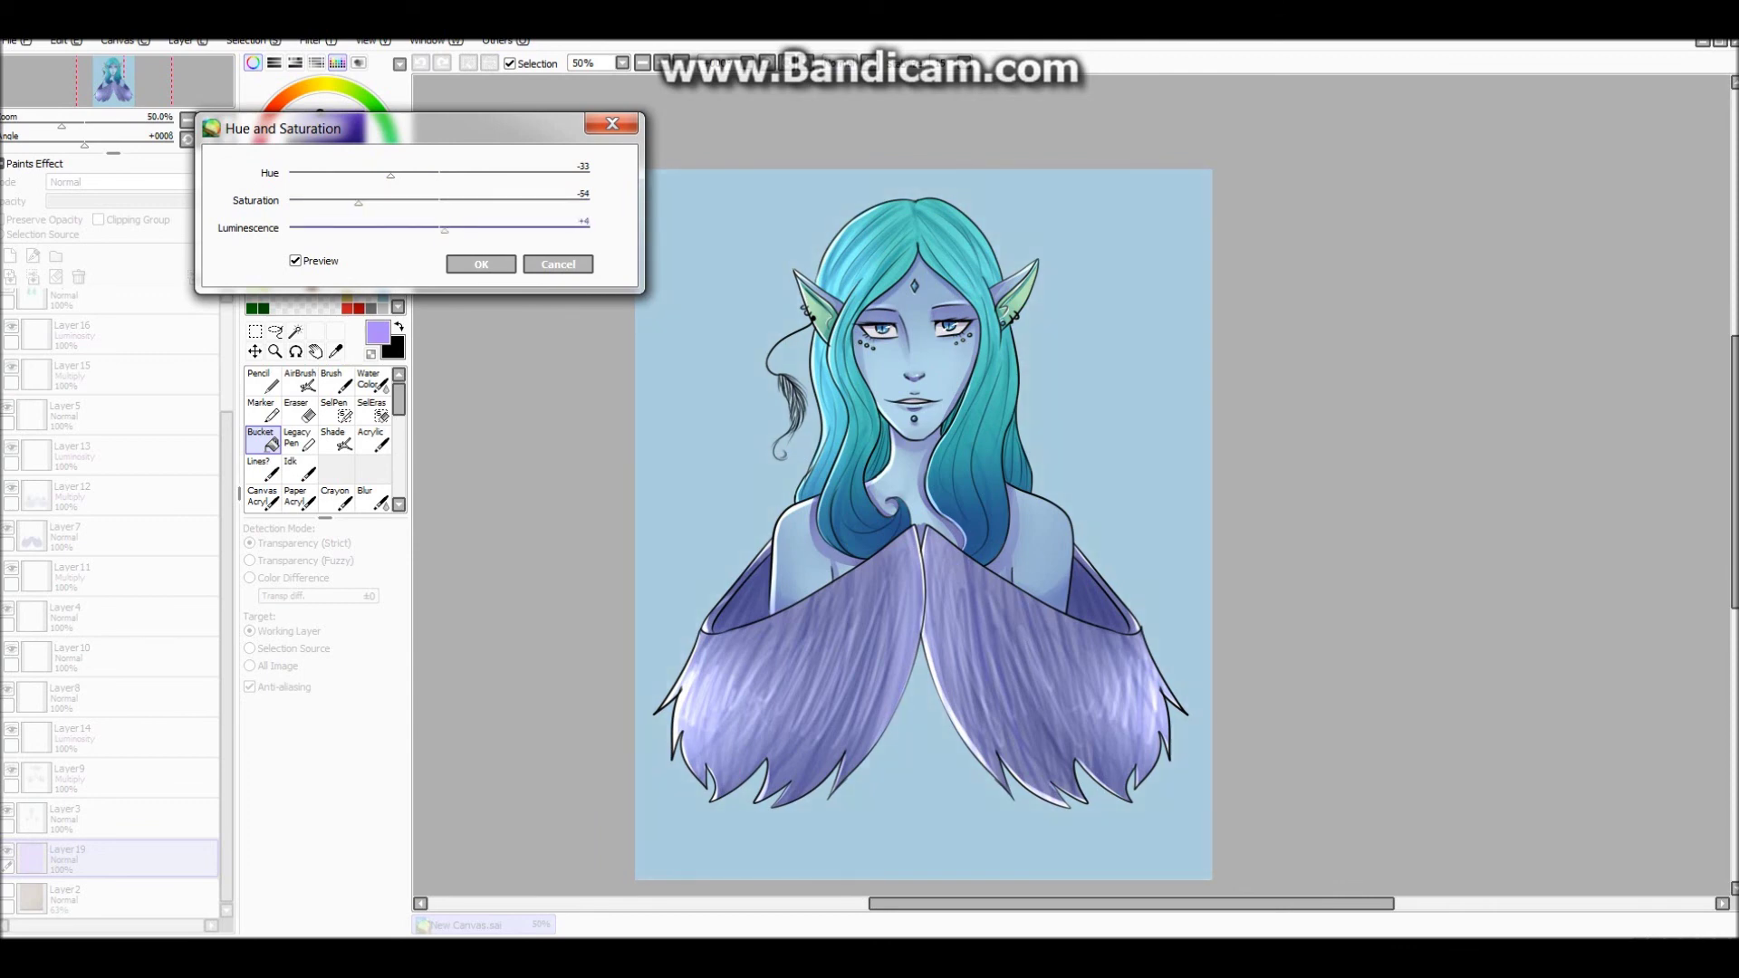
pyautogui.click(481, 264)
# Pencil wide medium blue and dark blue horizontal bands across the lower background.
pyautogui.press('-')
pyautogui.press('n')
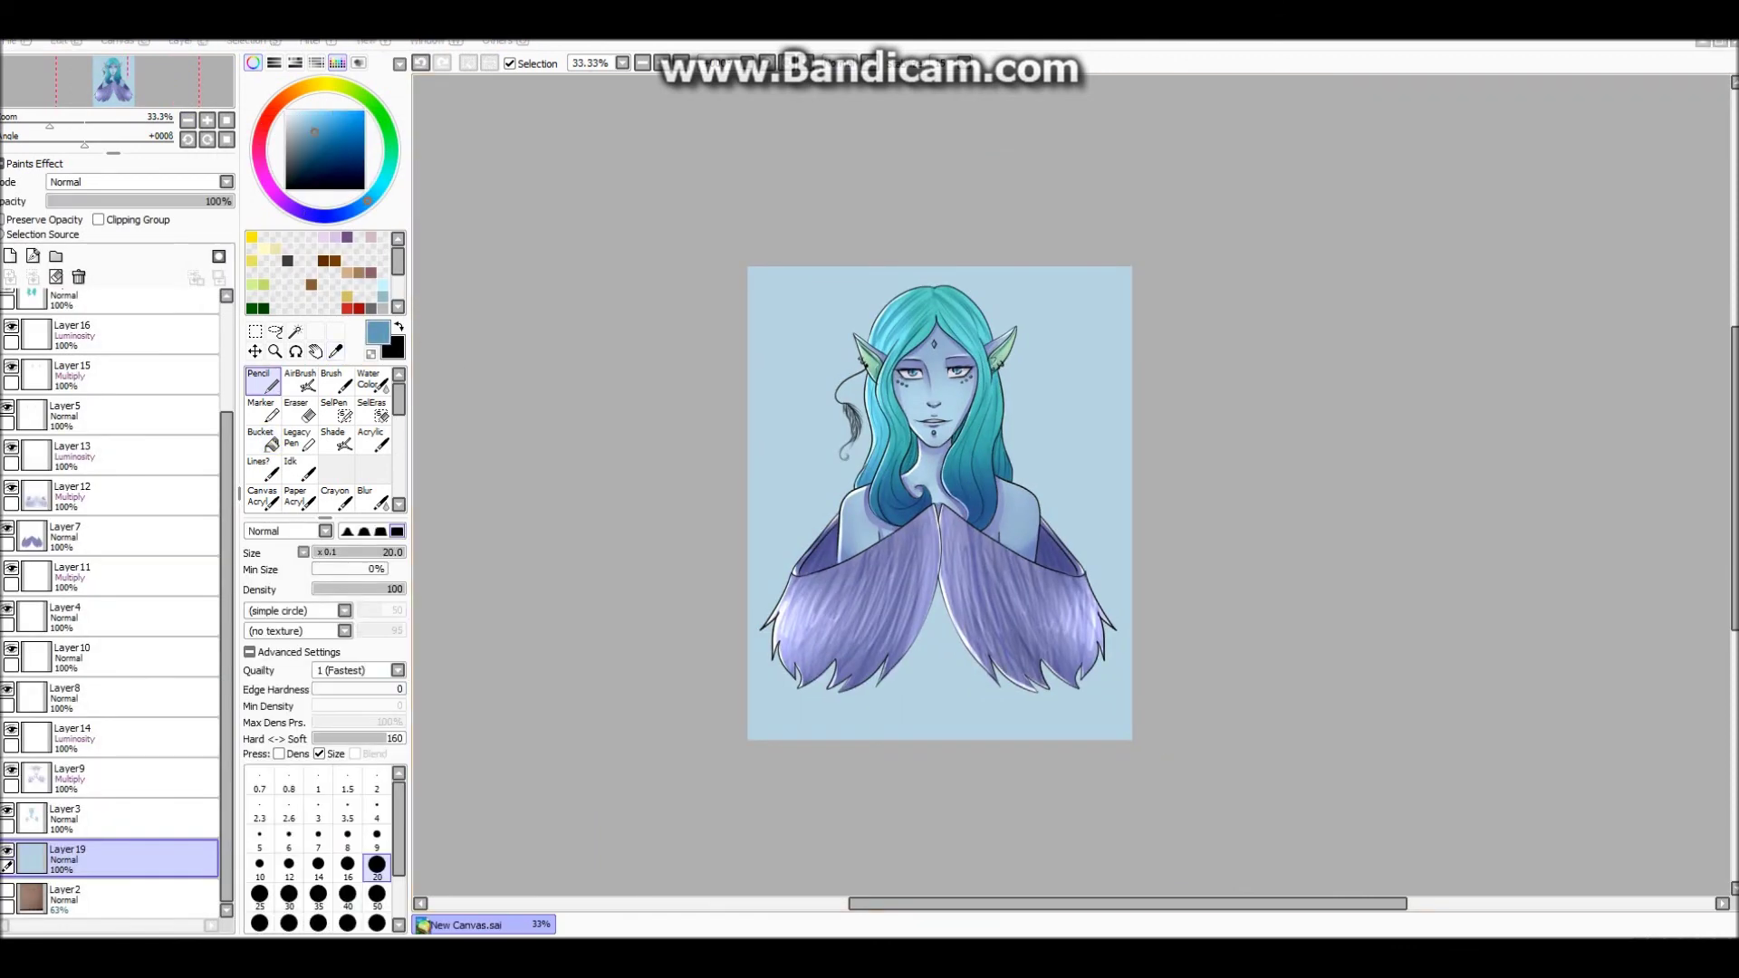
pyautogui.moveTo(640, 725); pyautogui.dragTo(1136, 706)
pyautogui.moveTo(1136, 620); pyautogui.dragTo(570, 602)
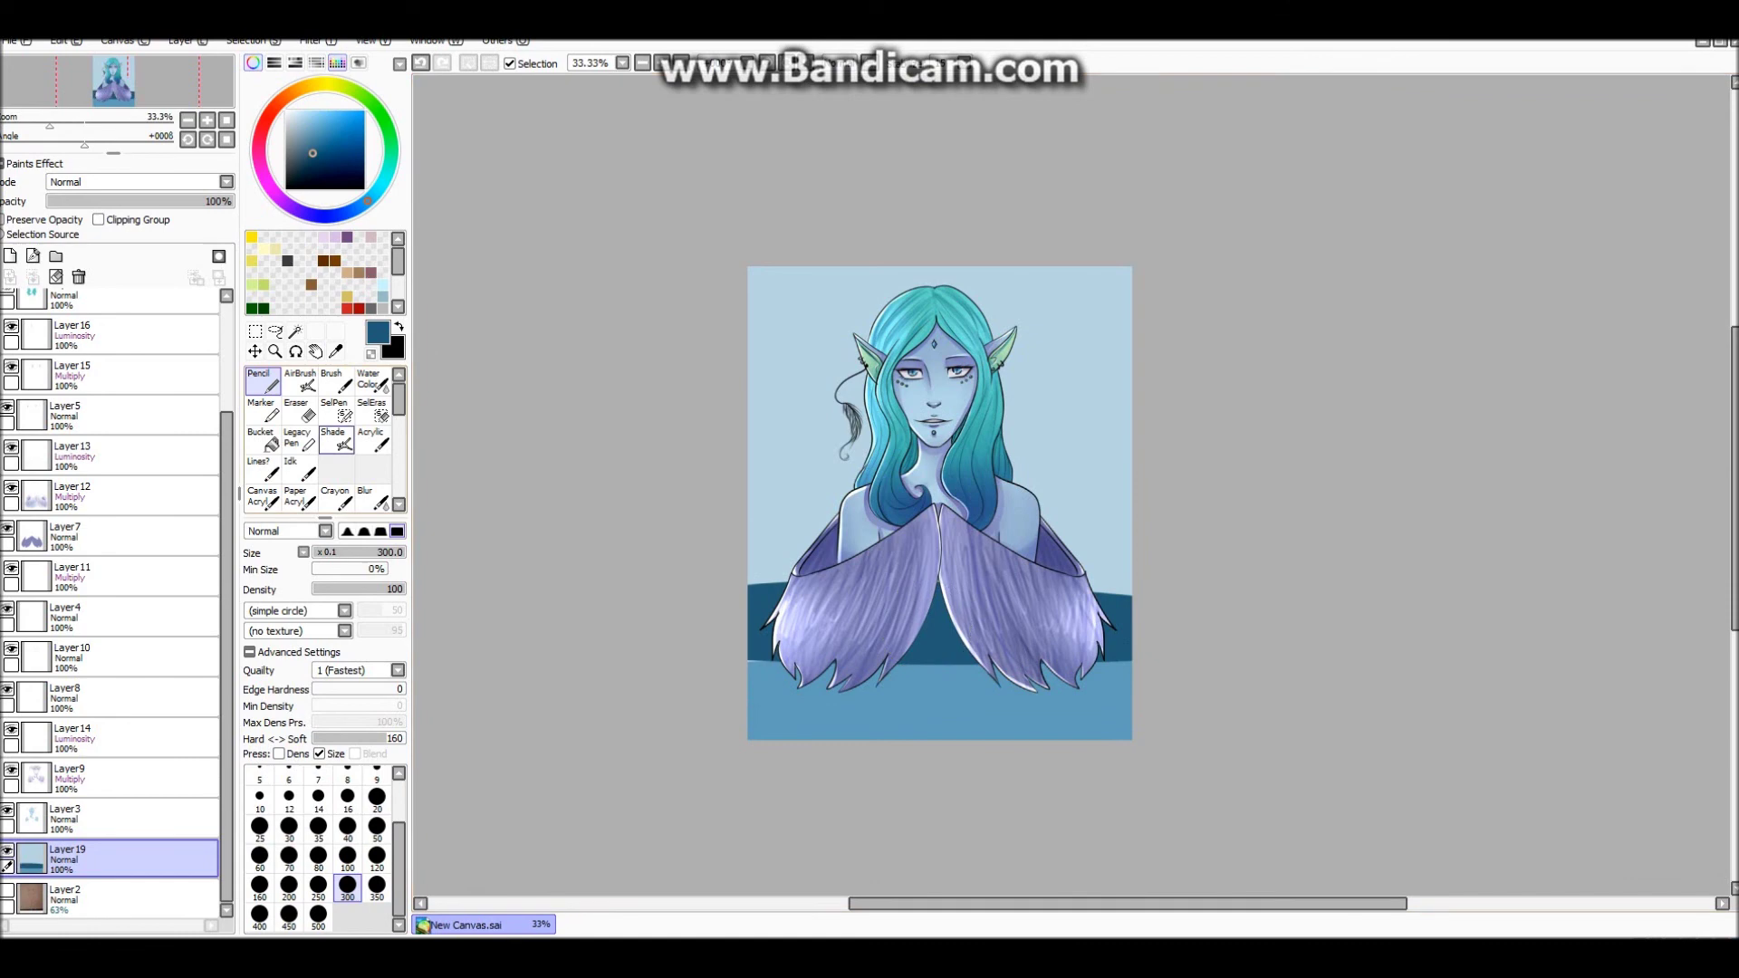
# Blend the bands into a smooth gradient with the size 500 Water Color brush and work dark purple into the lower background.
pyautogui.click(372, 380)
pyautogui.click(318, 914)
pyautogui.moveTo(625, 737)
pyautogui.mouseDown()
pyautogui.moveTo(1017, 776)
pyautogui.moveTo(788, 516)
pyautogui.moveTo(900, 737)
pyautogui.moveTo(732, 675)
pyautogui.mouseUp()
pyautogui.keyDown('alt'); pyautogui.click(869, 624); pyautogui.keyUp('alt')
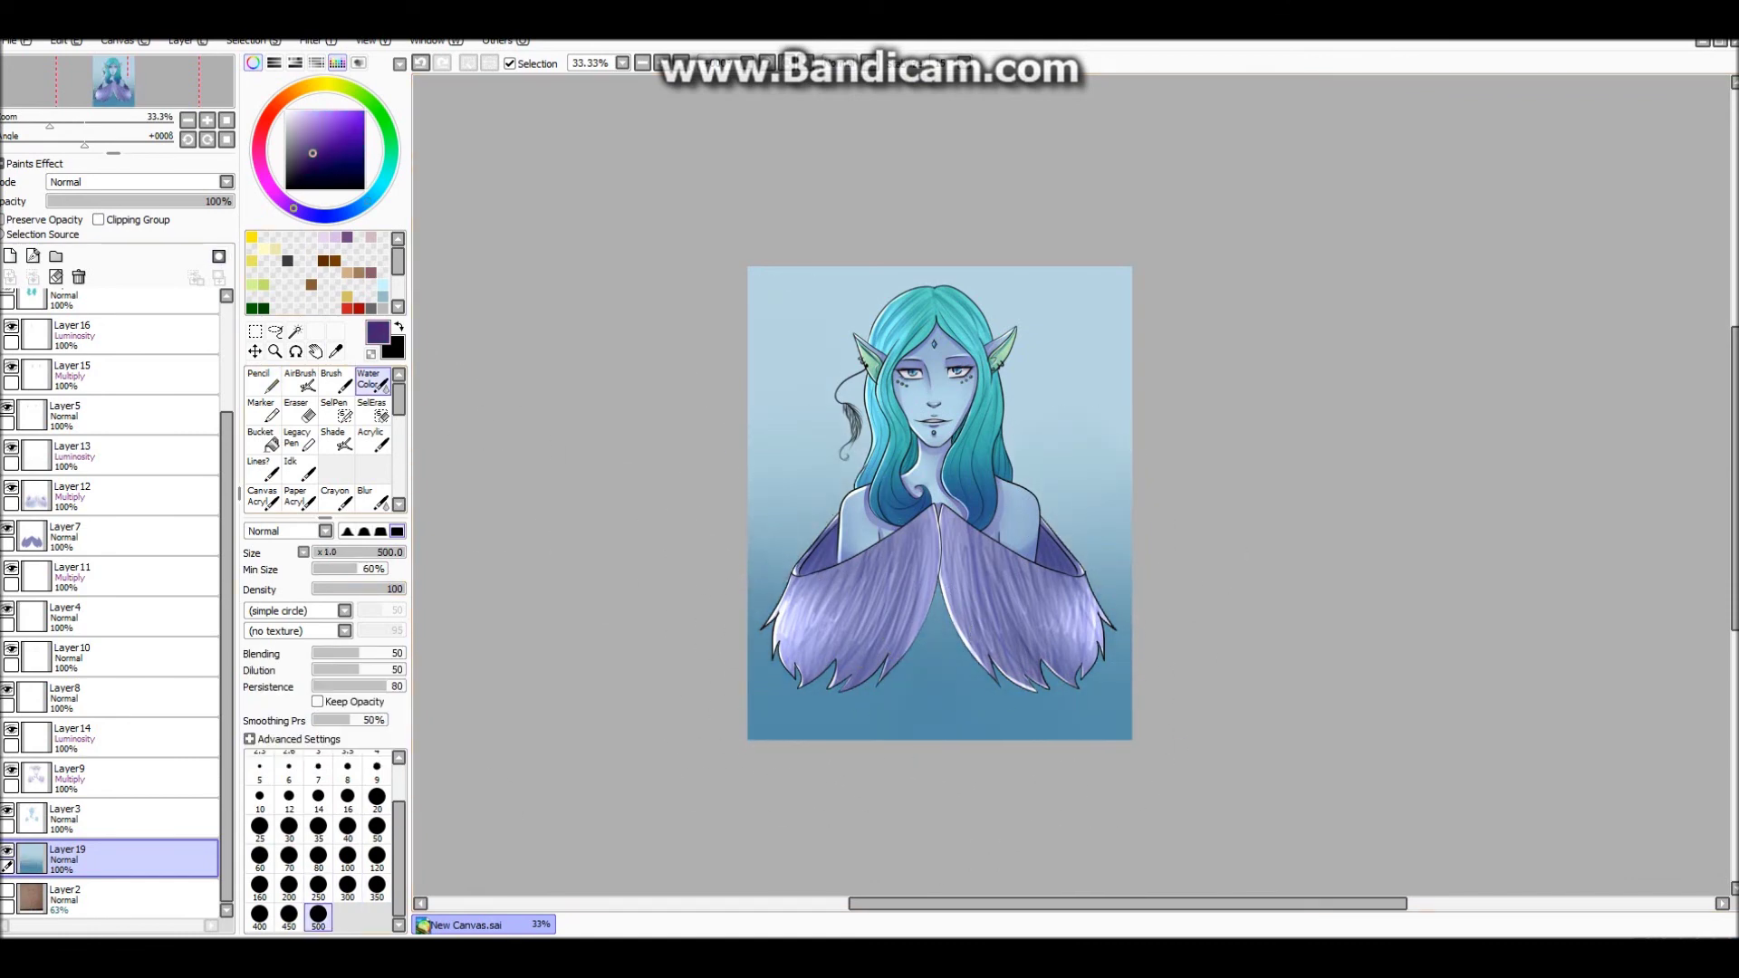
pyautogui.moveTo(718, 682)
pyautogui.mouseDown()
pyautogui.moveTo(796, 698)
pyautogui.moveTo(737, 641)
pyautogui.moveTo(1009, 691)
pyautogui.moveTo(1058, 616)
pyautogui.mouseUp()
# Adjust the background's hue to +31 and its saturation to -35.
pyautogui.moveTo(439, 175); pyautogui.dragTo(484, 175)
pyautogui.moveTo(439, 230); pyautogui.dragTo(390, 202)
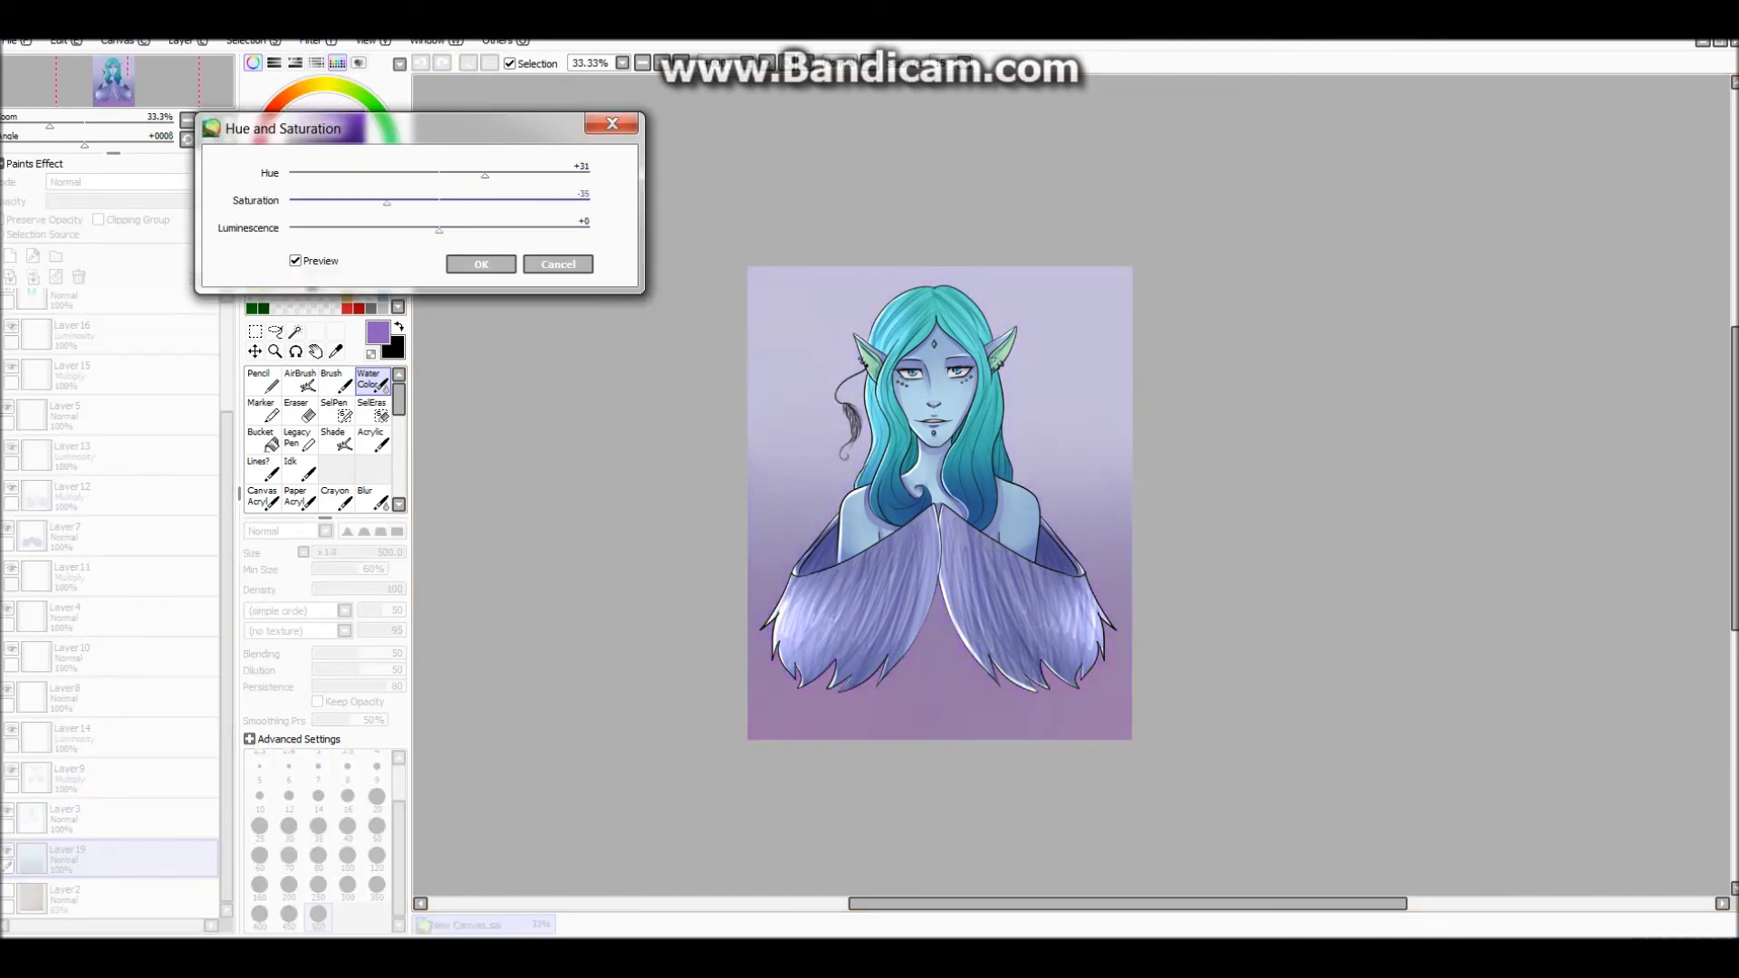
pyautogui.click(480, 263)
# Try a soft size 300 AirBrush highlight in light purple on the cape's Luminosity layer.
pyautogui.click(109, 455)
pyautogui.press('e')
pyautogui.scroll(1, 1144, 558)
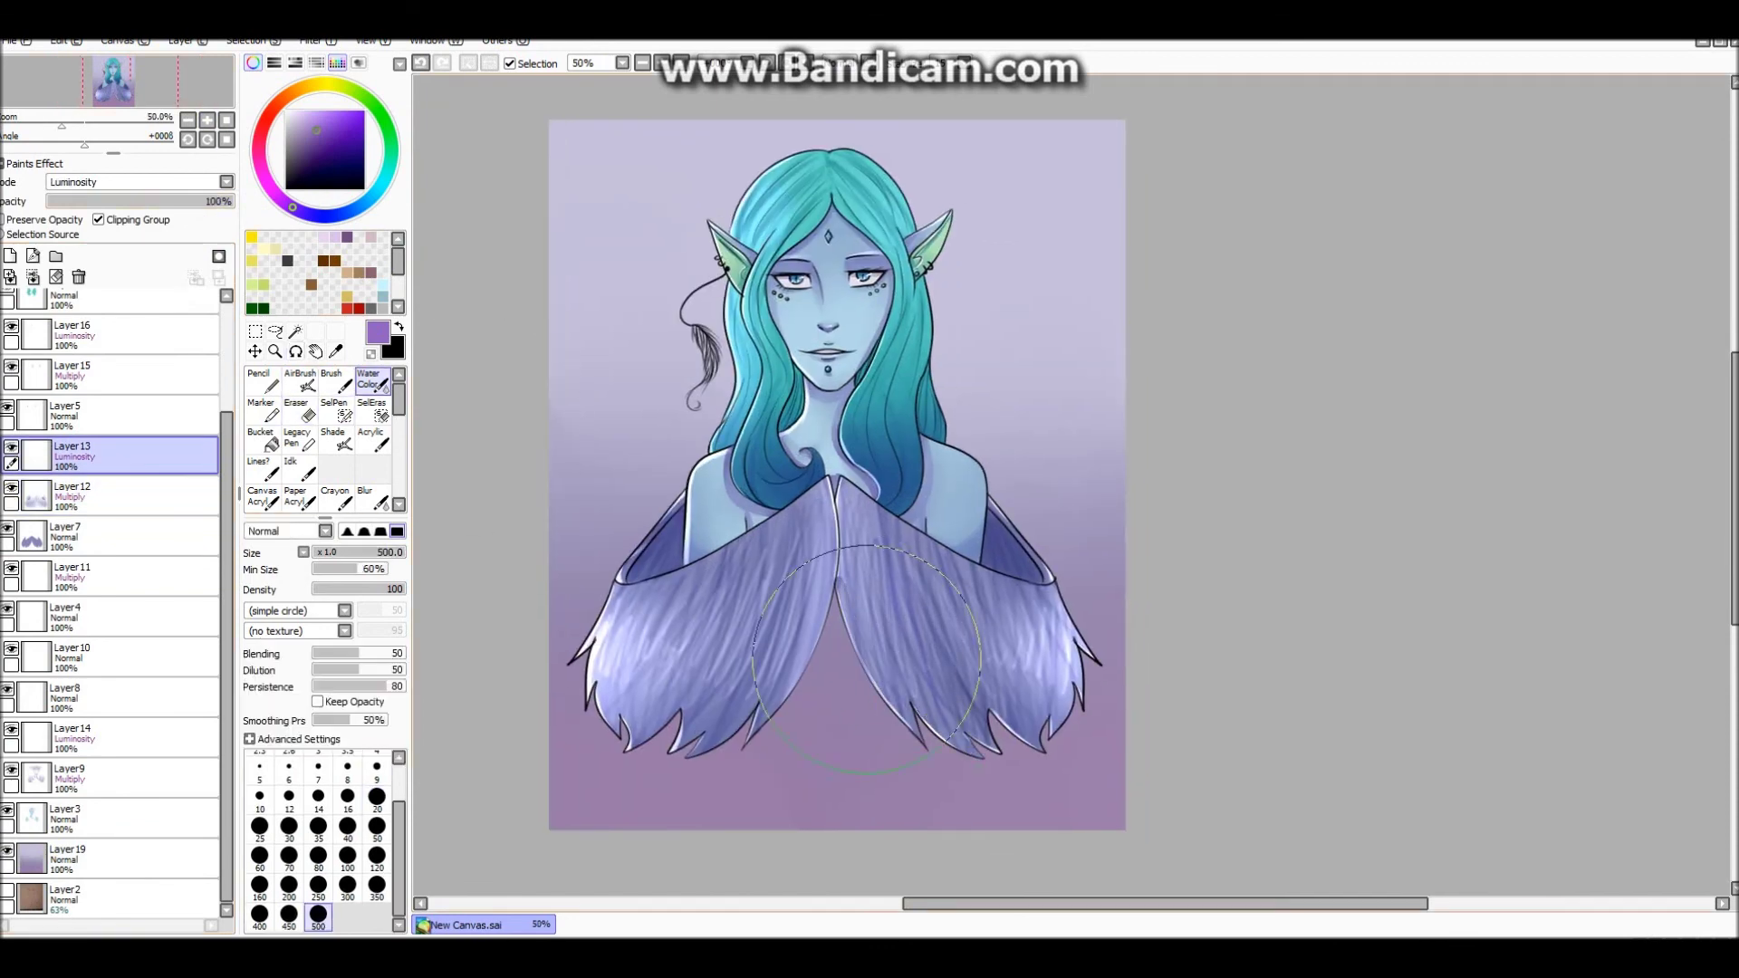
pyautogui.press('v')
pyautogui.hotkey('ctrl', 'z')
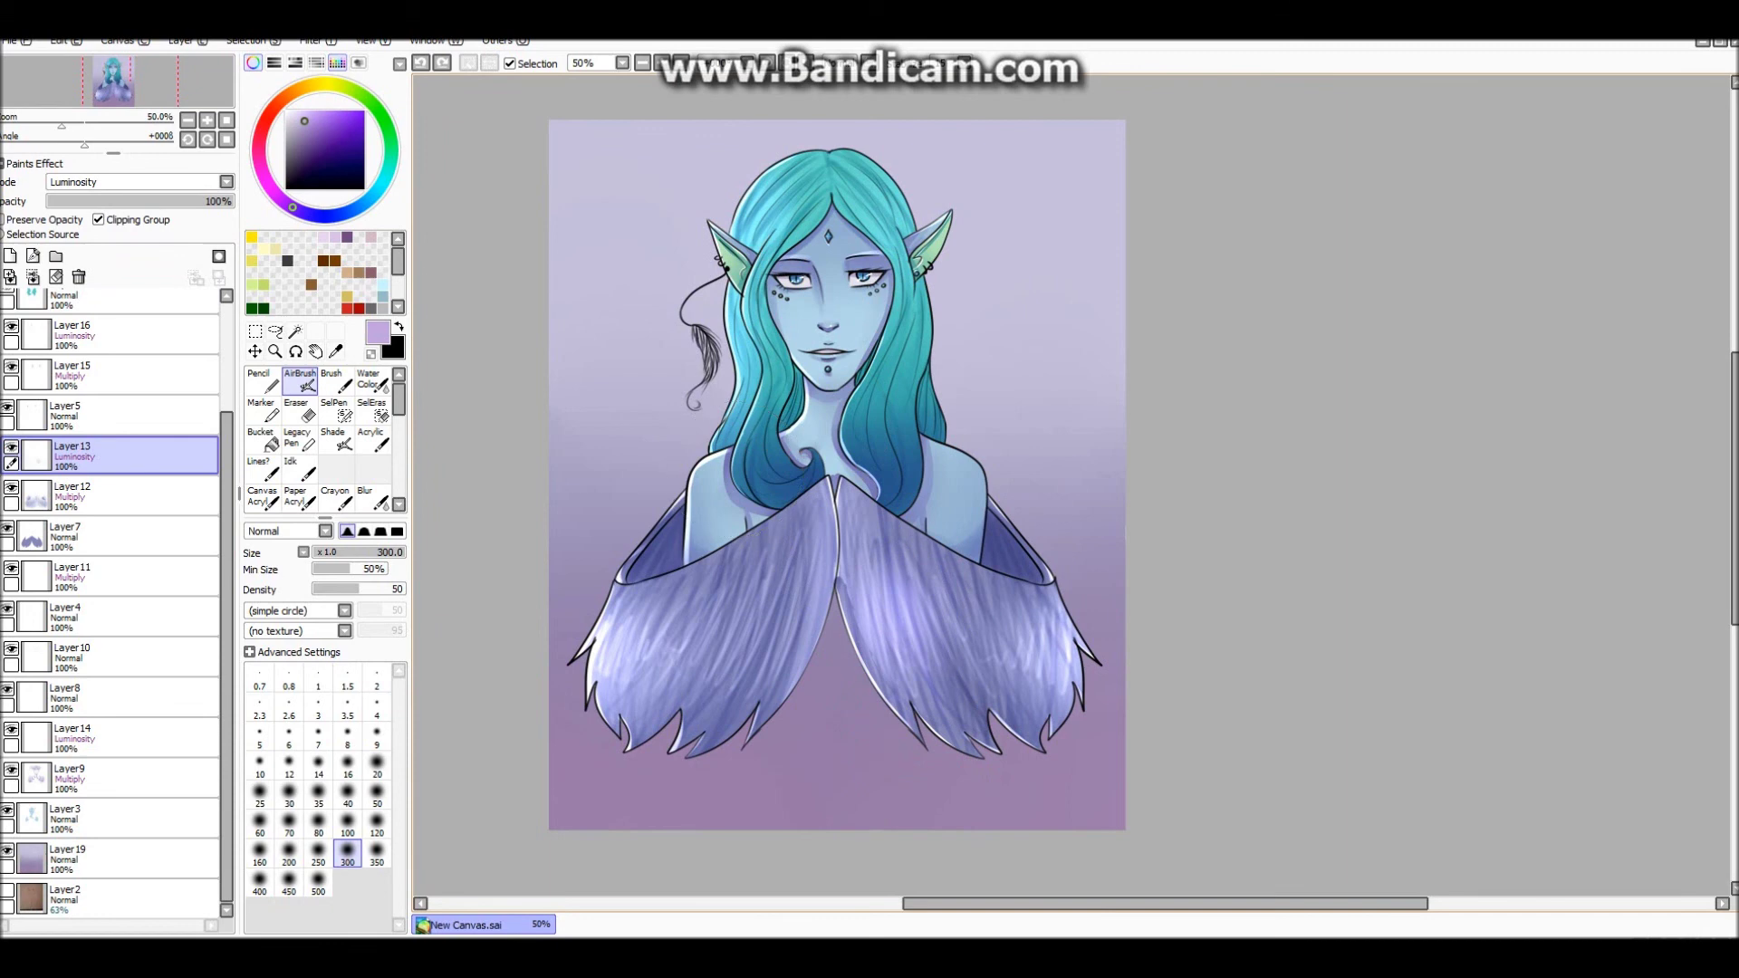
pyautogui.press('b')
pyautogui.moveTo(867, 664); pyautogui.dragTo(1102, 674)
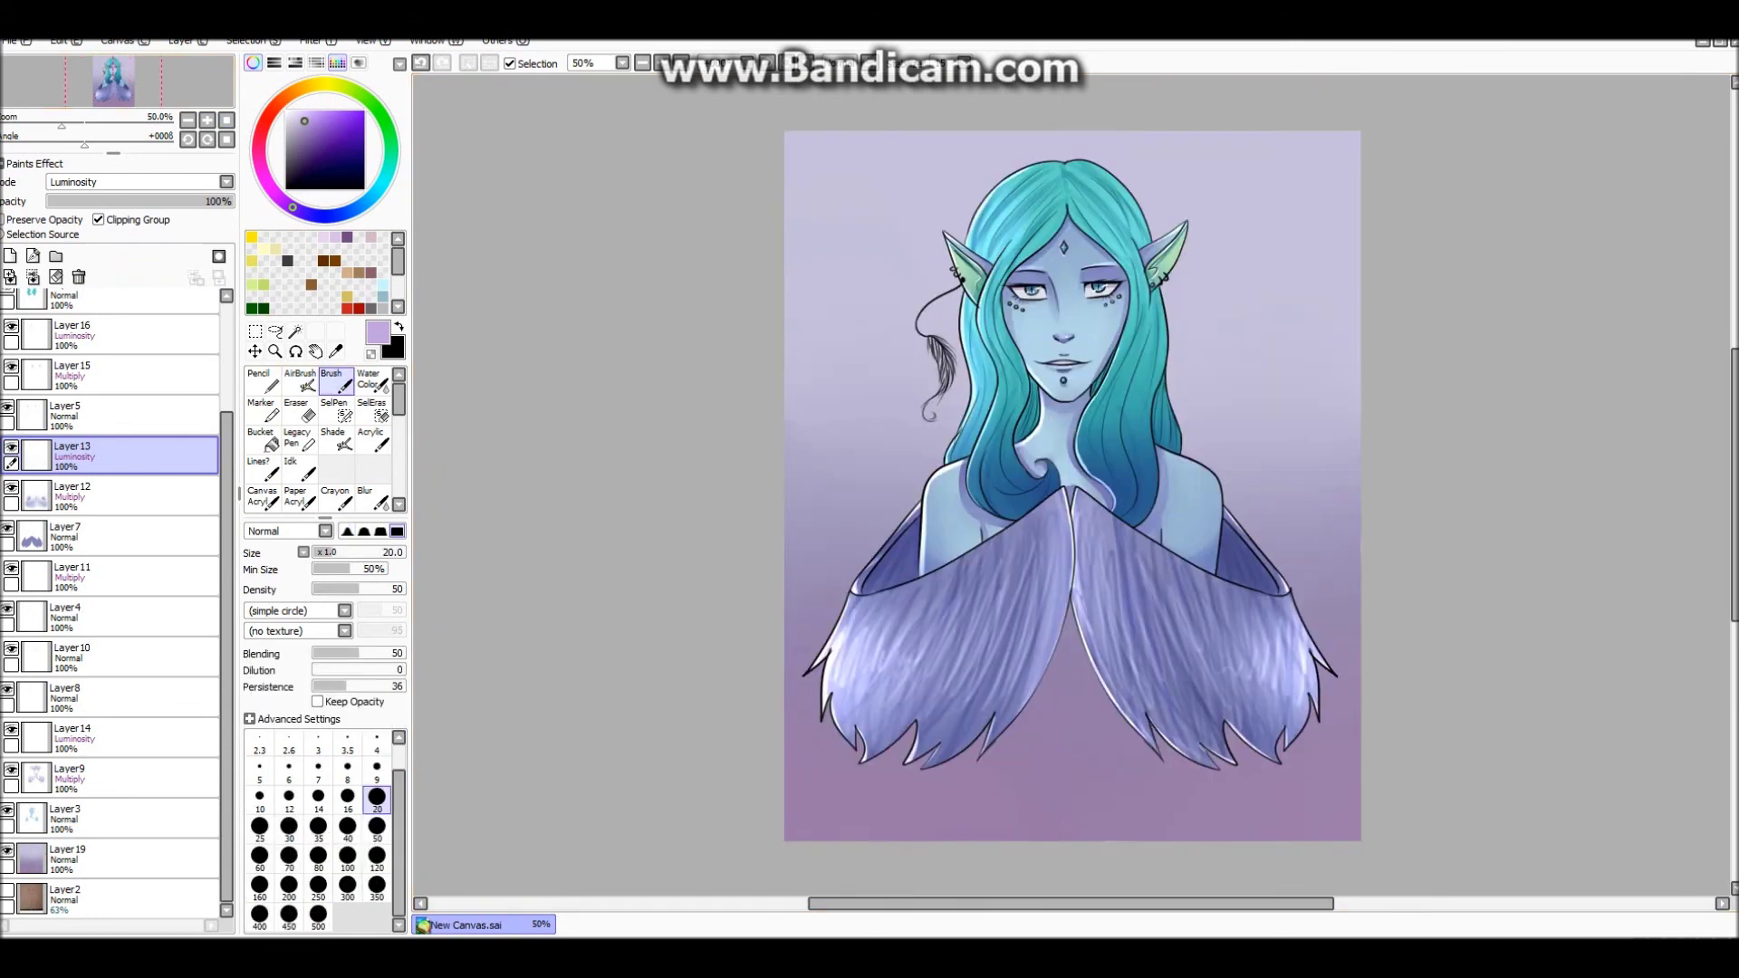
# Sign the artwork in black with the size 9 Pencil on the top layer, in the canvas's lower right corner.
pyautogui.press('n')
pyautogui.scroll(3, 109, 598)
pyautogui.click(108, 308)
pyautogui.click(376, 825)
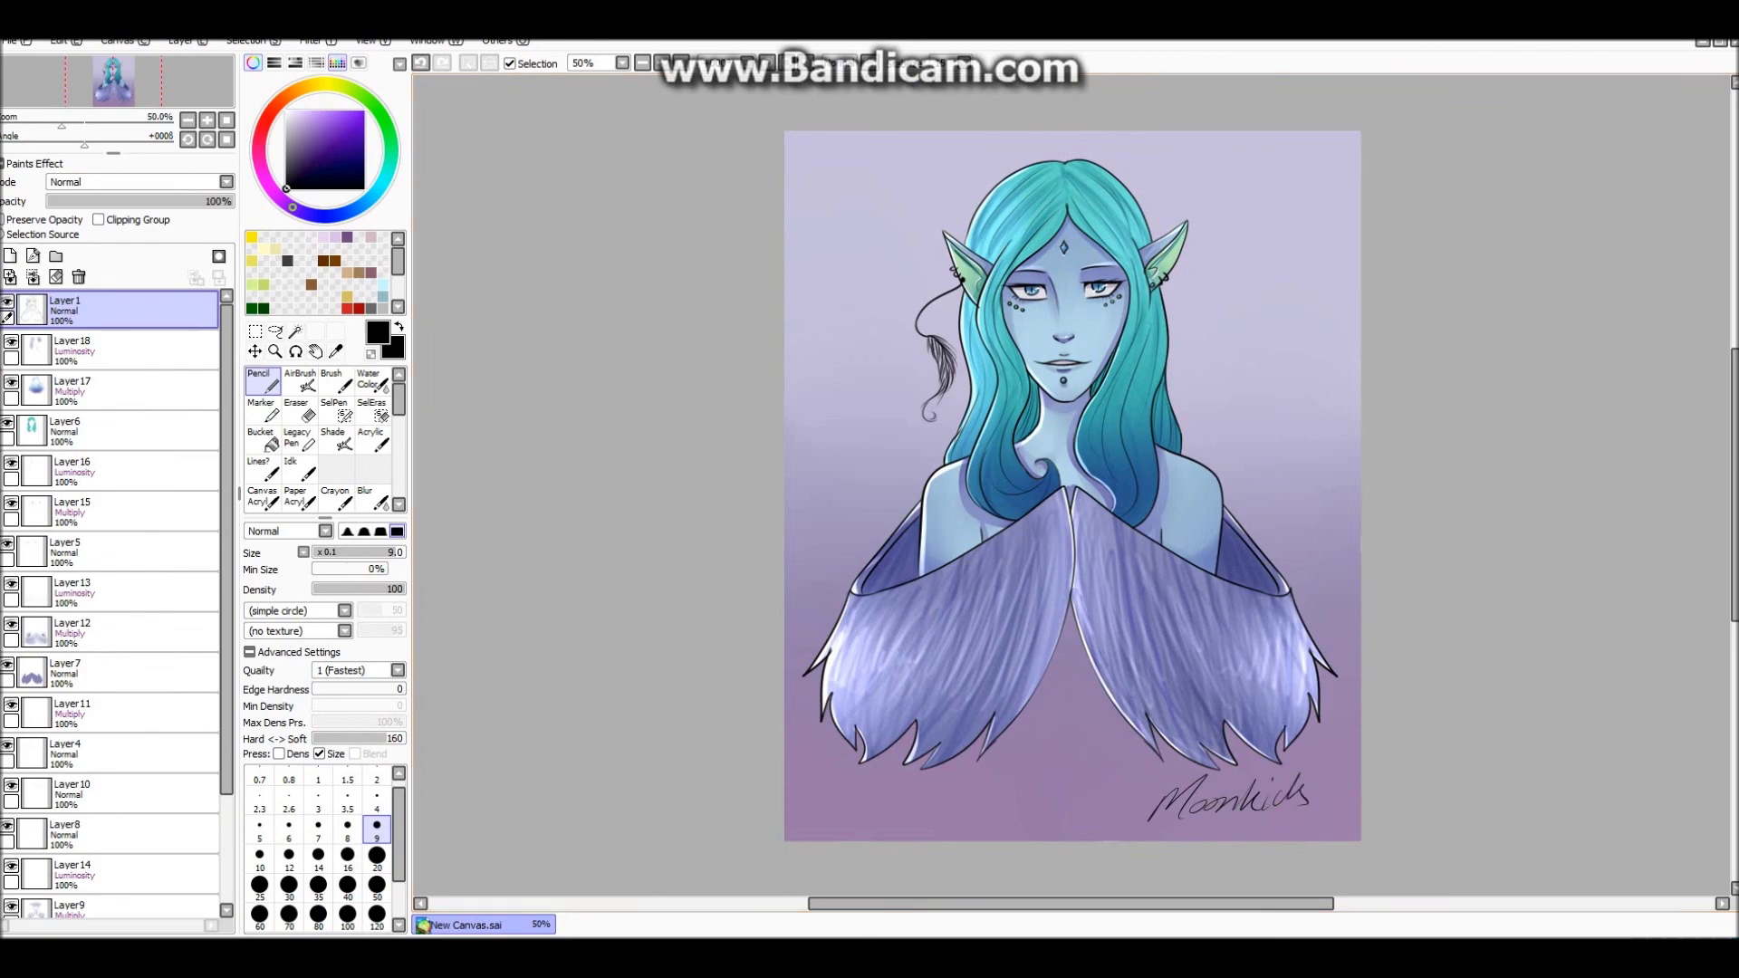
pyautogui.press('super+Up')
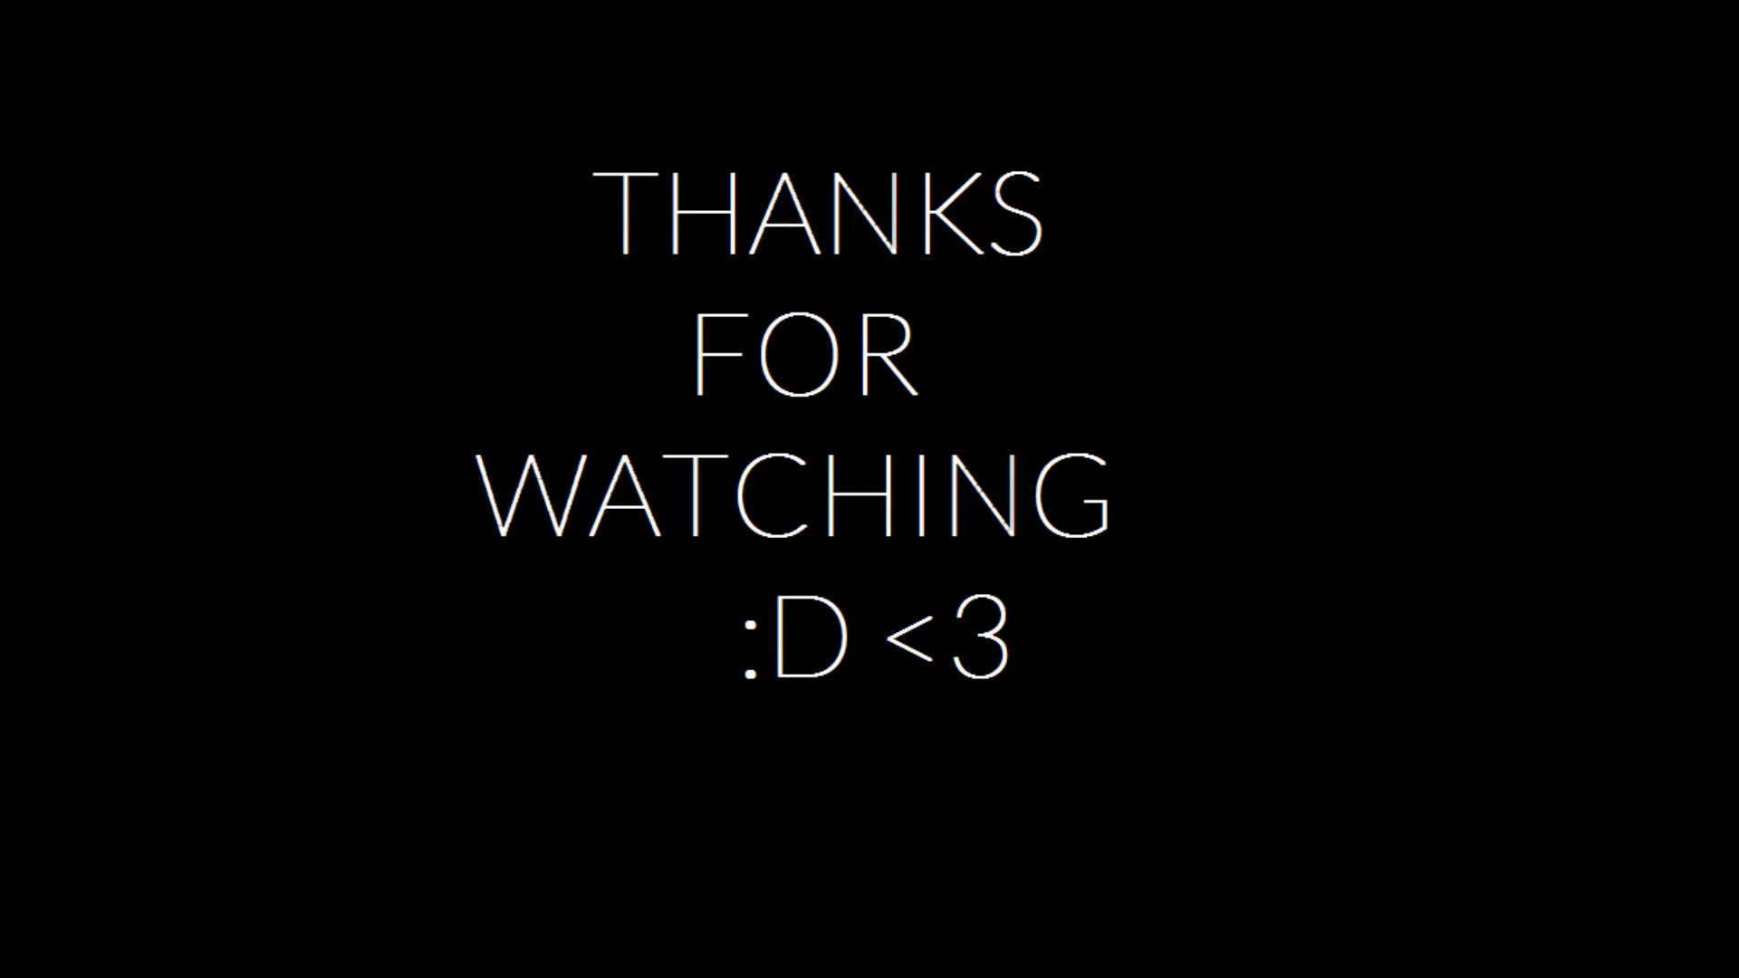